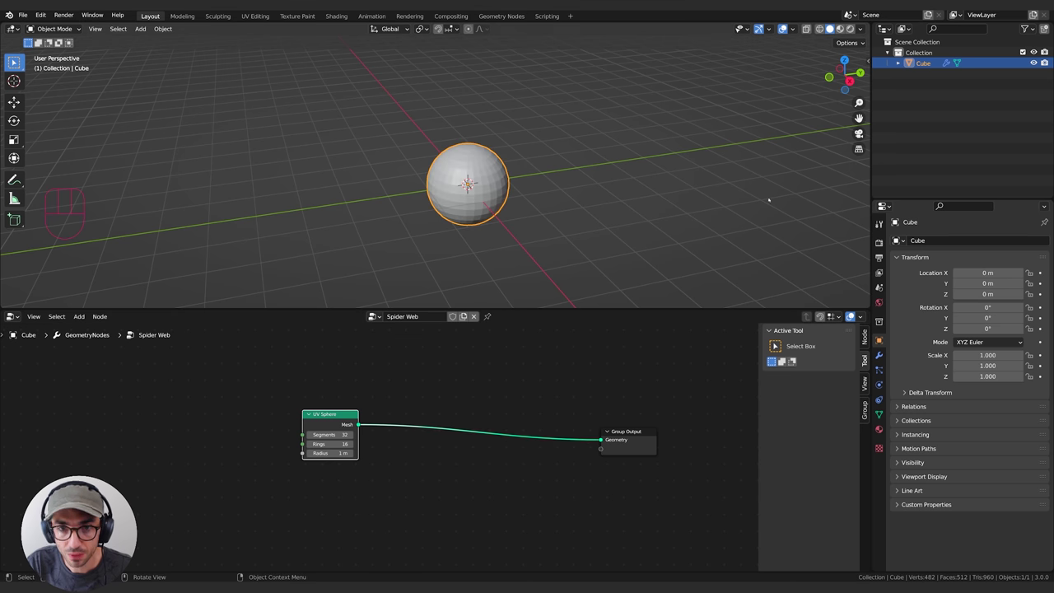
Step: Switch the 3D viewport to wireframe shading and inspect the UV sphere's rings and segments from several angles
left_click(820, 29)
mouse_move(543, 198)
middle_mouse_down()
mouse_move(549, 176)
mouse_move(530, 271)
mouse_move(501, 202)
mouse_move(549, 156)
mouse_move(527, 247)
mouse_move(493, 192)
mouse_move(634, 324)
middle_mouse_up()
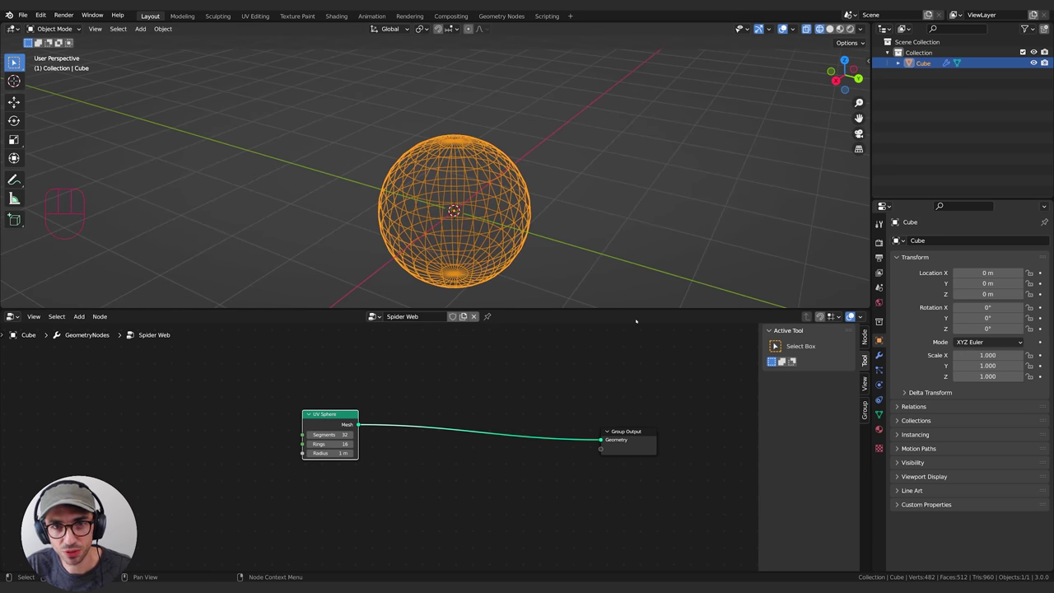
middle_click_drag(494, 191, 454, 219)
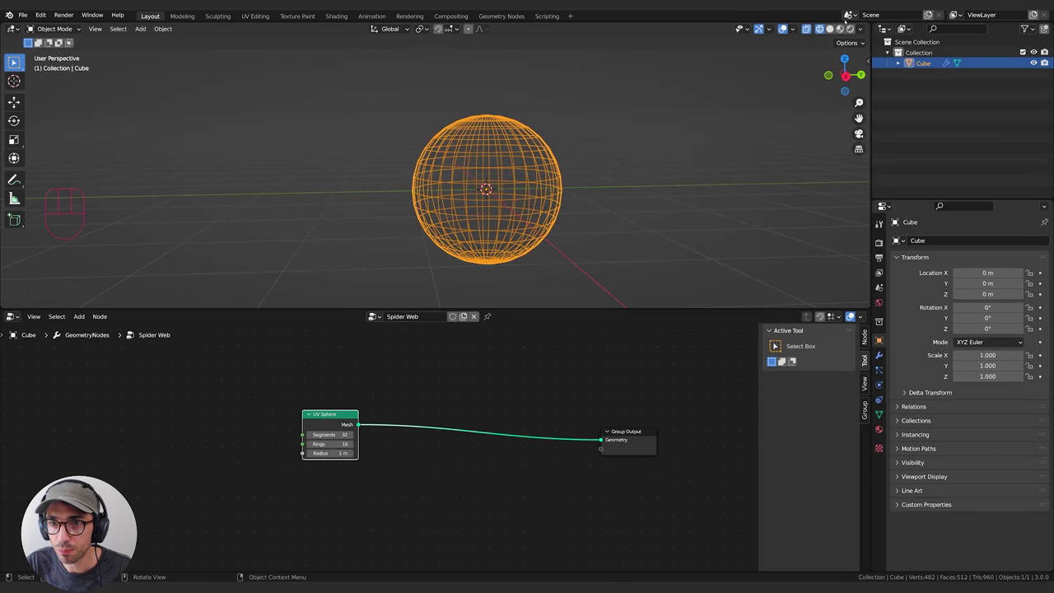
middle_click_drag(721, 90, 681, 131)
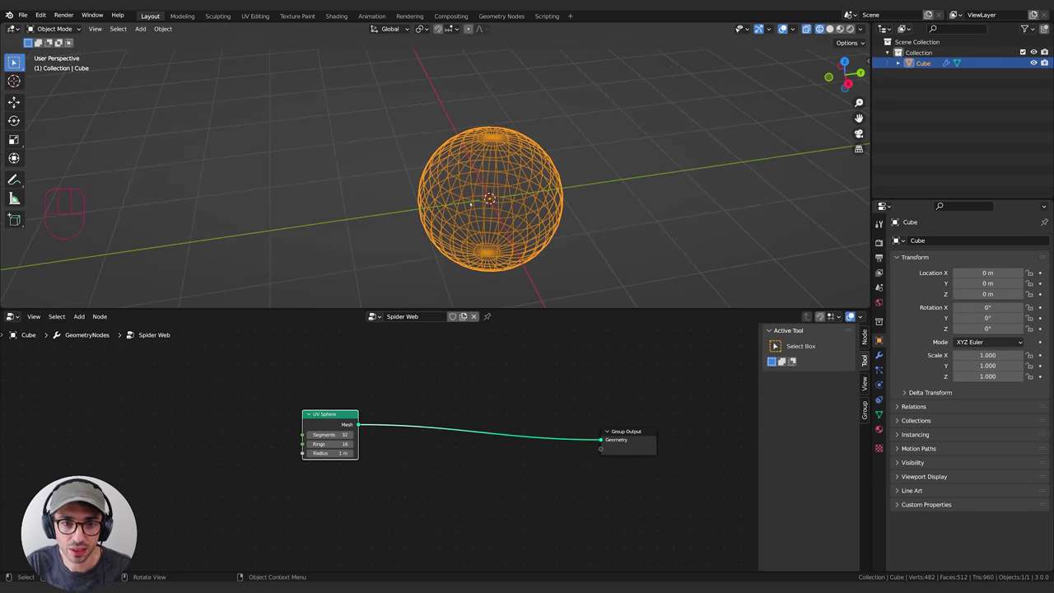
middle_click_drag(470, 203, 354, 185)
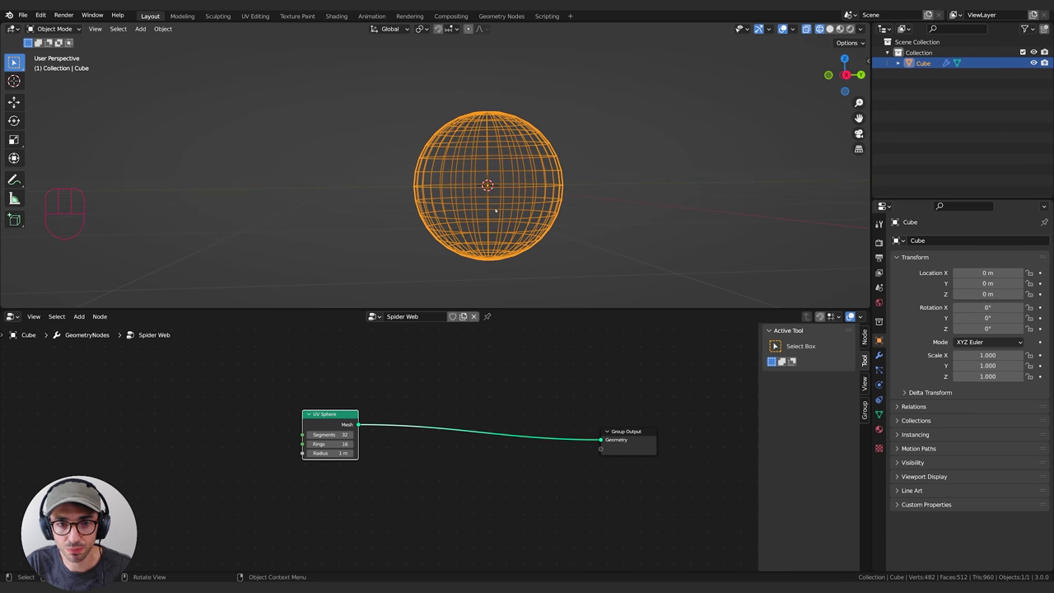
middle_click_drag(514, 233, 418, 182)
middle_click_drag(510, 115, 560, 216)
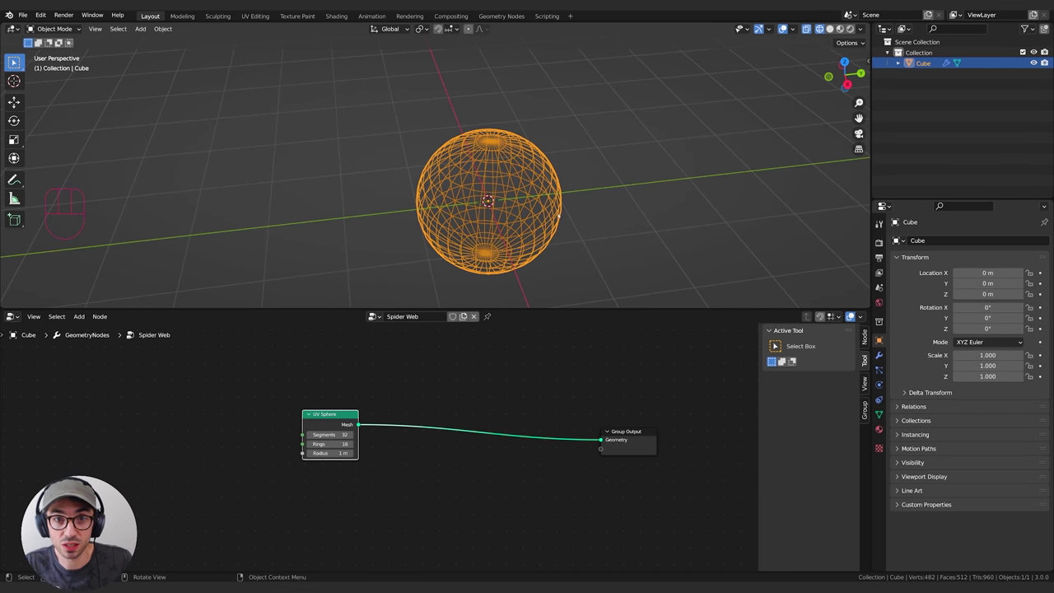
middle_click_drag(580, 204, 543, 251)
middle_click_drag(433, 231, 438, 155)
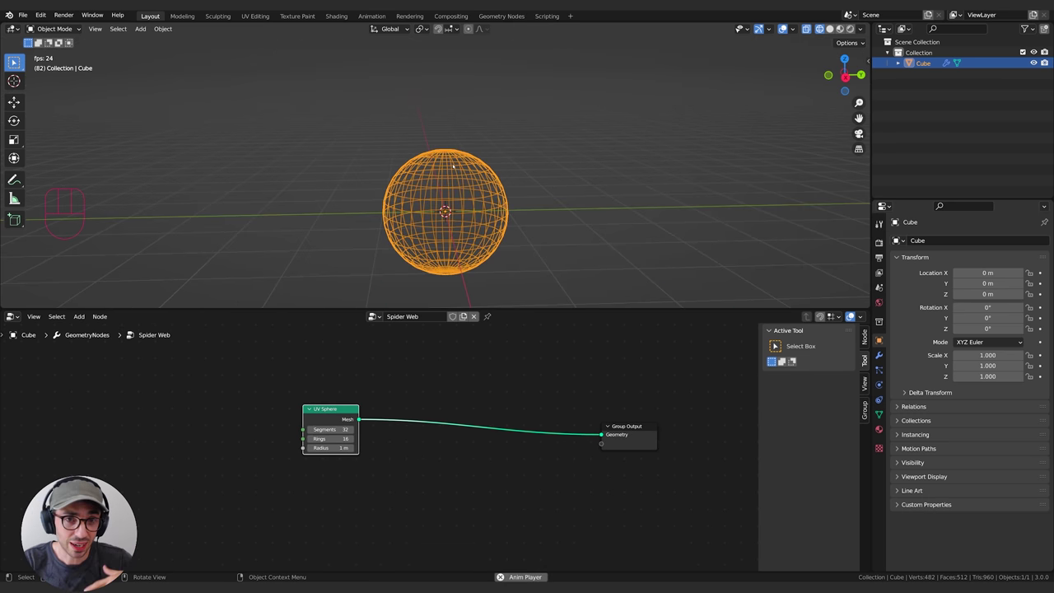
middle_click_drag(524, 200, 540, 198)
middle_click_drag(508, 233, 459, 196)
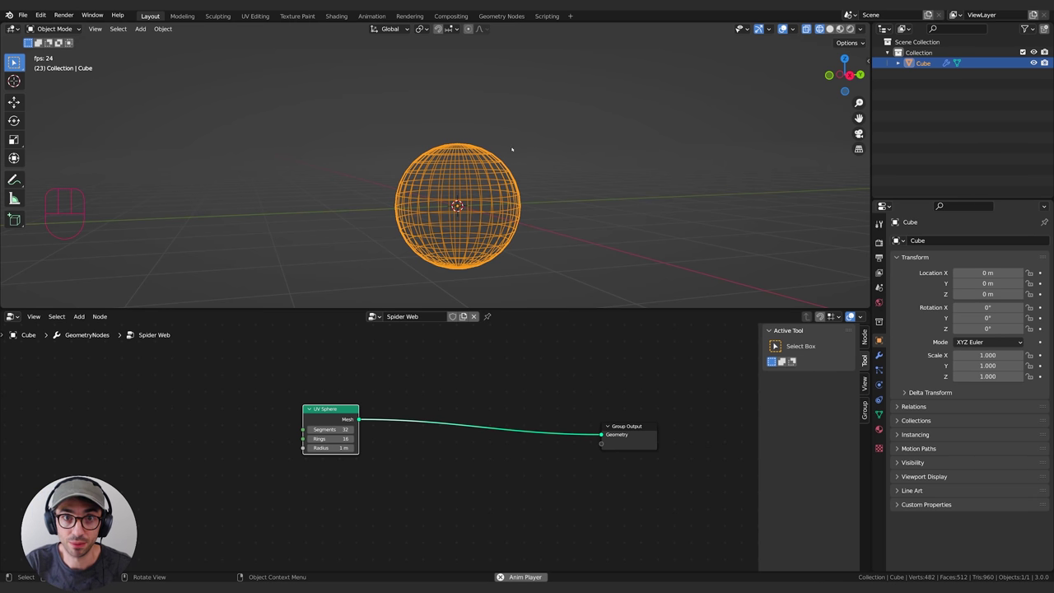
Step: Move the UV Sphere node further from the Group Output and add a Separate XYZ node below its mesh link
left_click(428, 374)
middle_click_drag(452, 409, 442, 398)
left_click_drag(333, 412, 314, 408)
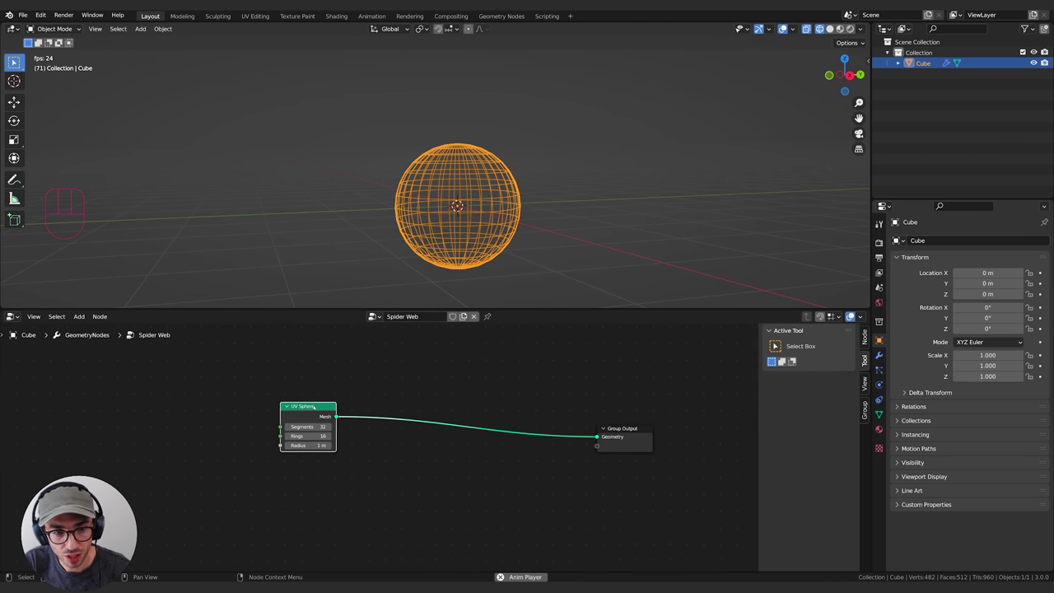
key("shift+a")
left_click(401, 274)
type("se")
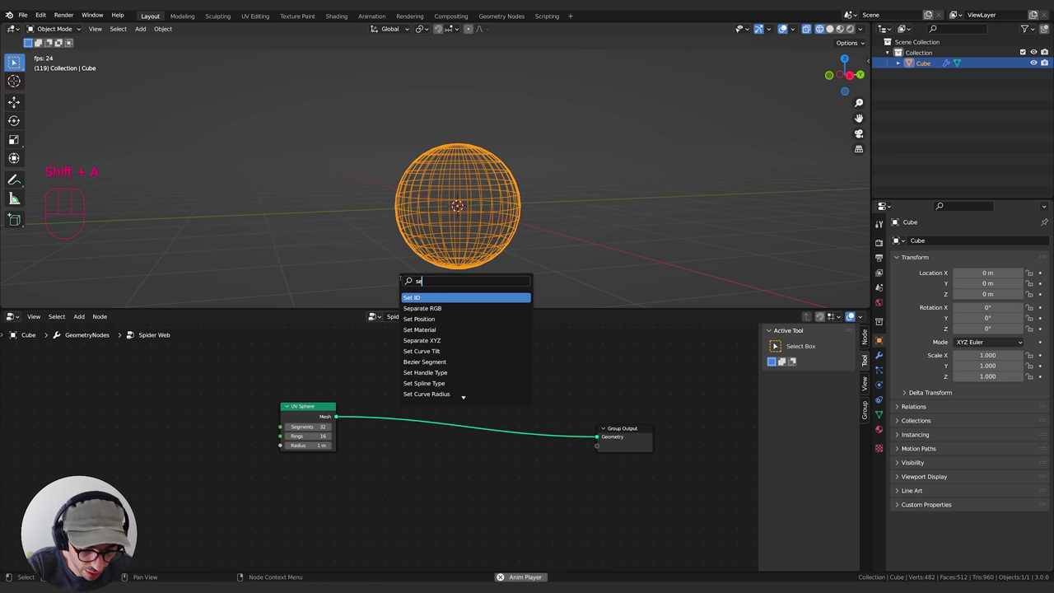
type("par")
key("Down")
key("Return")
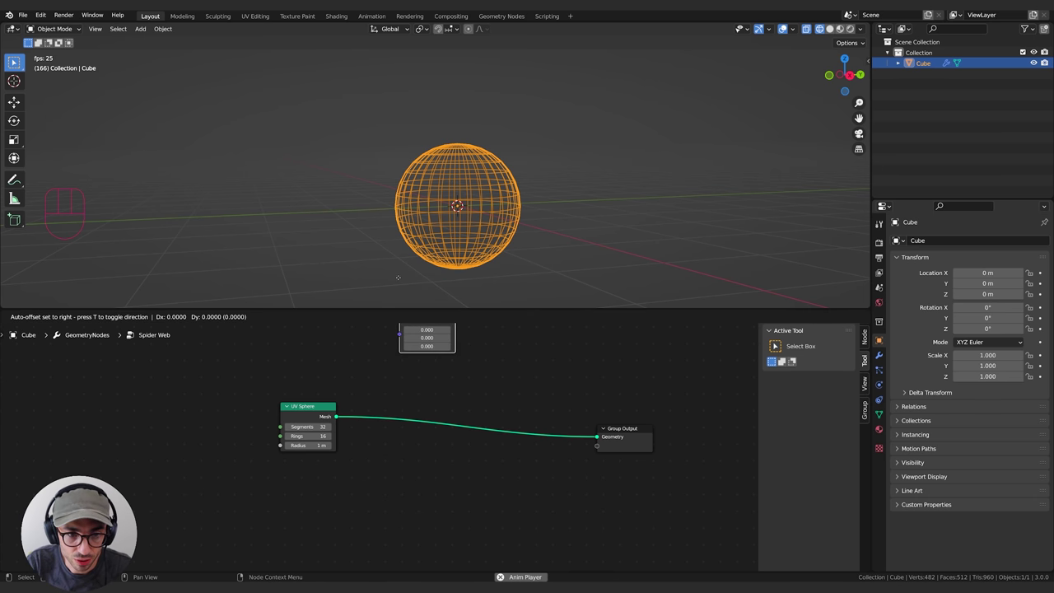
left_click(367, 433)
middle_click_drag(438, 517, 412, 500)
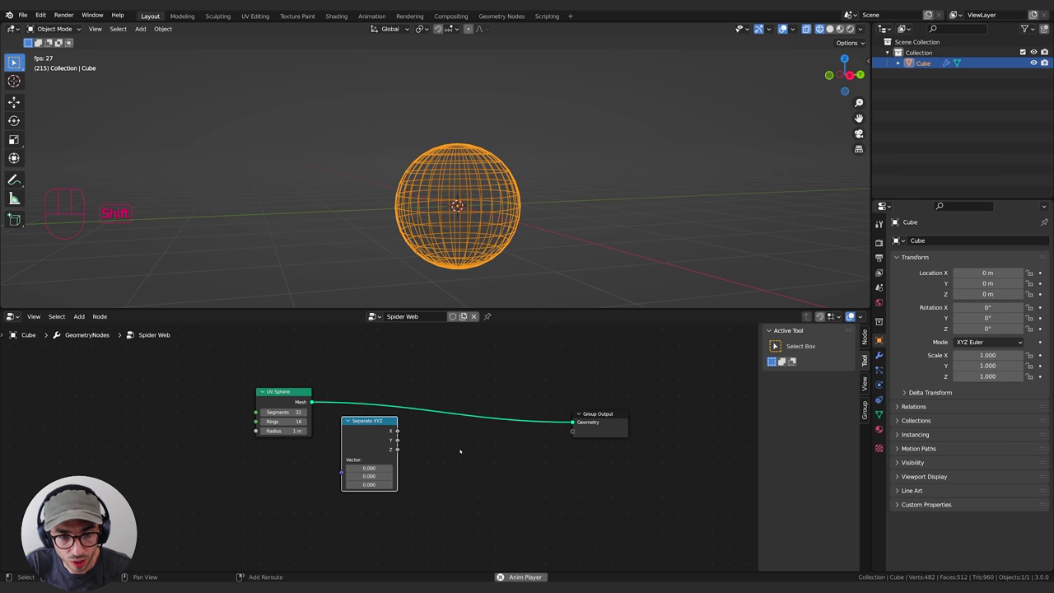
Step: Add a Position input node and place it directly below the UV Sphere node
key("shift+a")
left_click(443, 362)
type("pos")
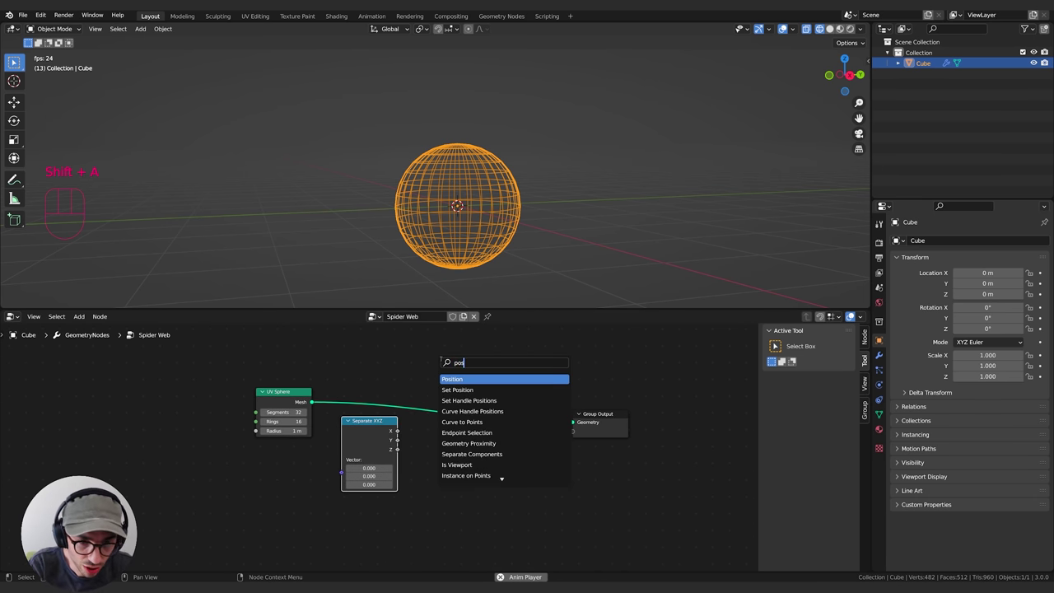
key("Return")
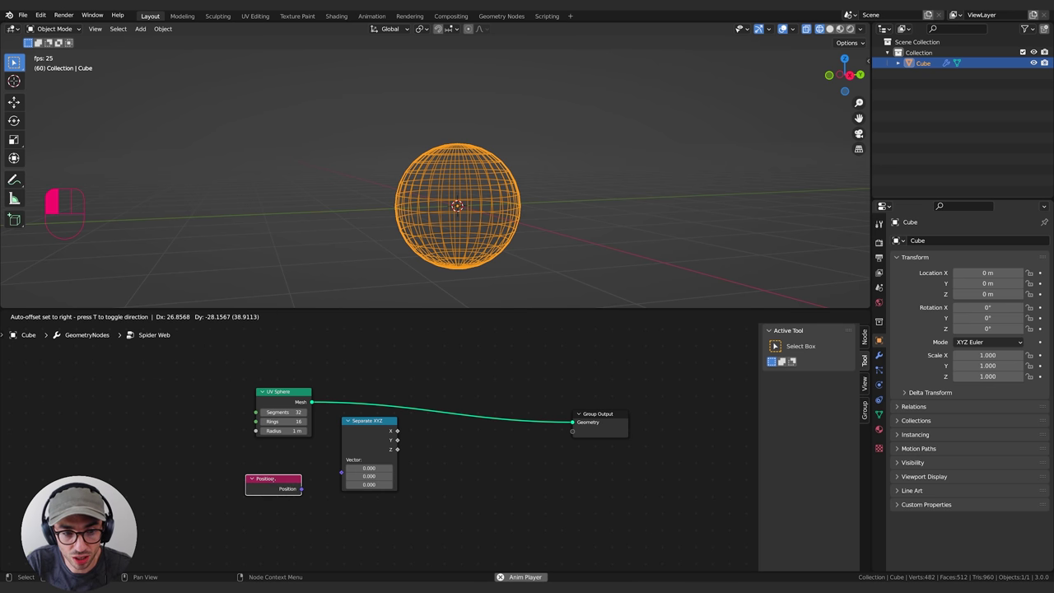
left_click(212, 525)
left_click_drag(269, 491, 279, 487)
middle_click_drag(397, 496, 405, 499)
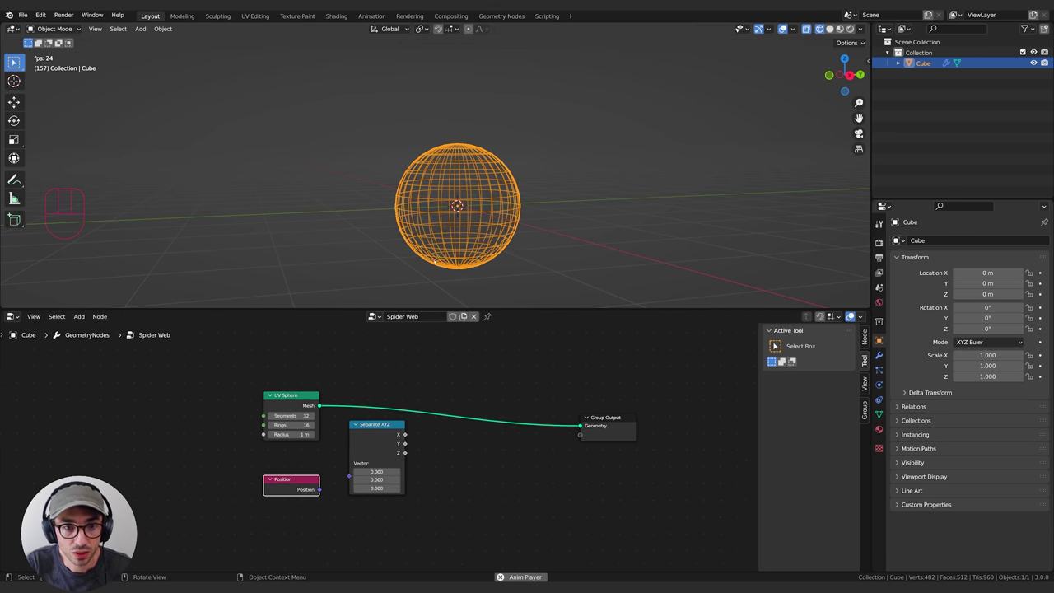
Step: Connect the Position output to the Separate XYZ node's Vector input and position the Separate XYZ node beside the Position node
left_click_drag(375, 425, 389, 449)
middle_click_drag(389, 449, 377, 436)
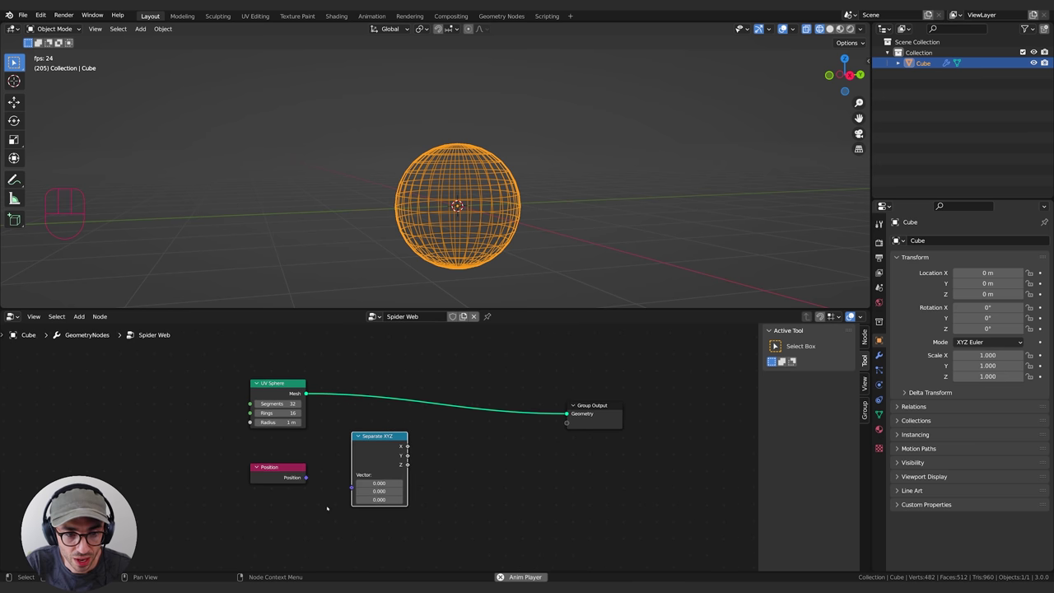
left_click_drag(312, 481, 352, 488)
mouse_move(377, 461)
left_mouse_down()
mouse_move(434, 444)
mouse_move(460, 457)
mouse_move(365, 448)
mouse_move(379, 473)
left_mouse_up()
Step: Add a Math node after the Separate XYZ node and set its operation to Less Than
key("shift+a")
left_click(431, 362)
type("math")
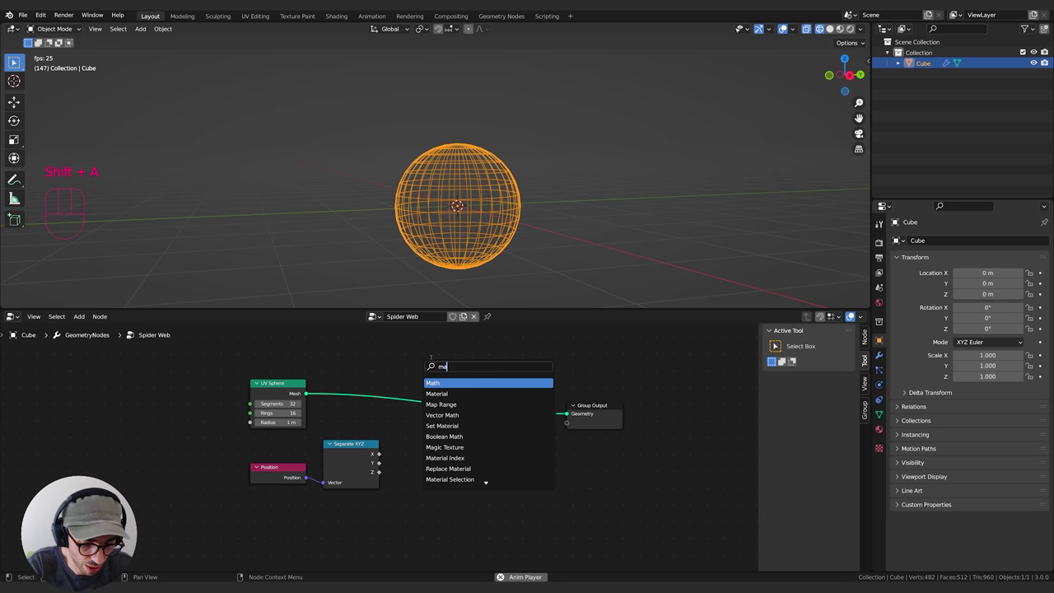
key("Return")
left_click(415, 423)
left_click(430, 455)
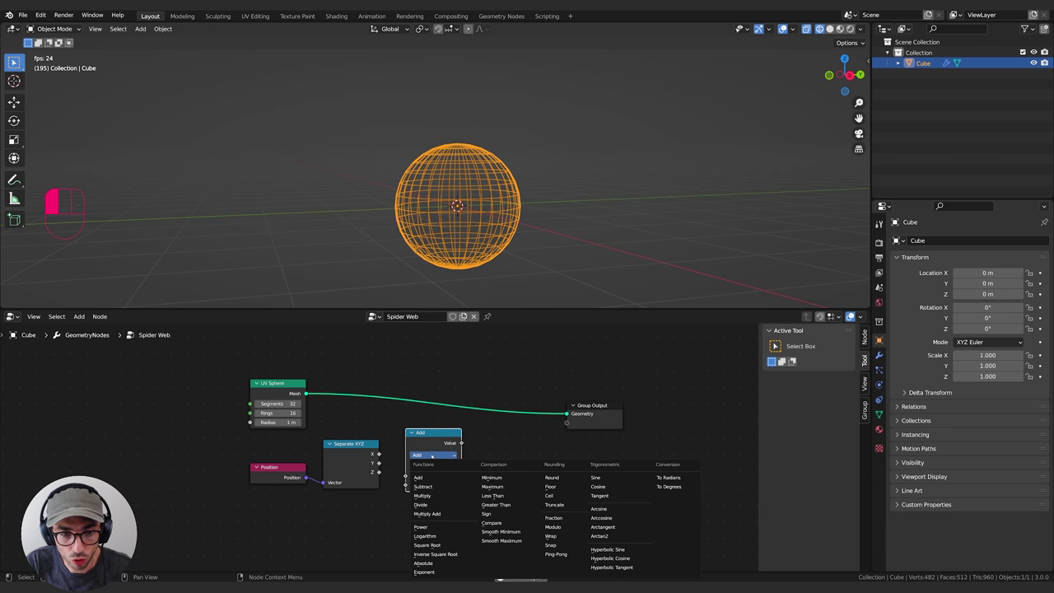
left_click(423, 458)
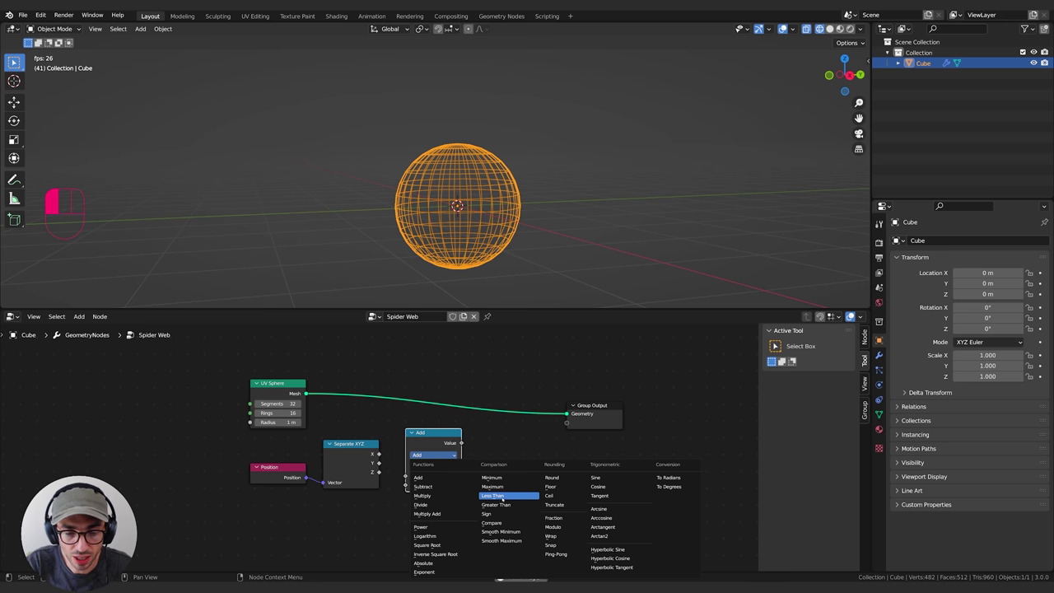
left_click(494, 495)
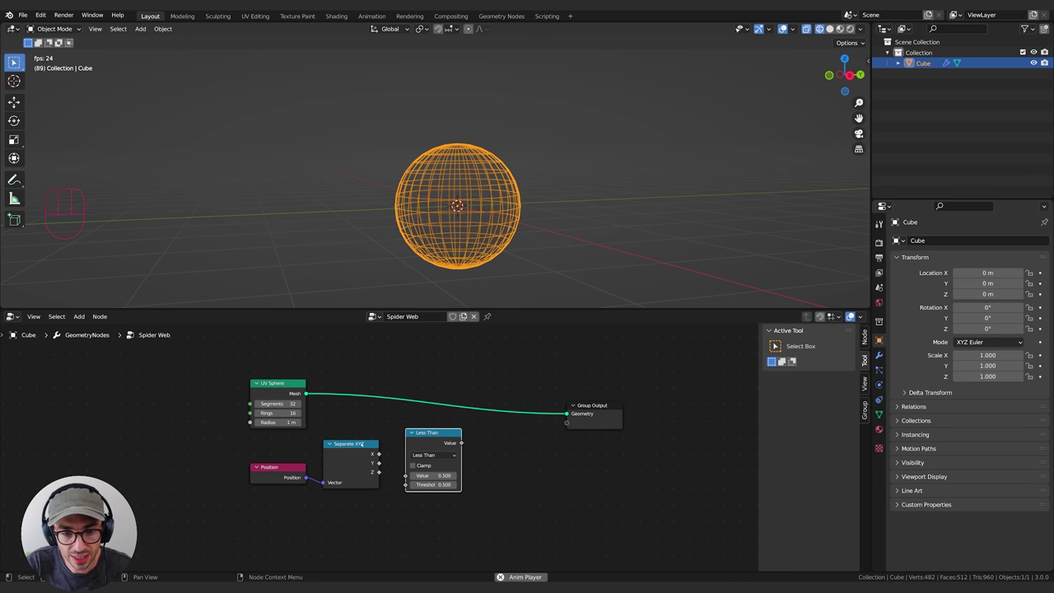
Step: Connect the Z output of Separate XYZ to the Less Than node's Value input and set the threshold to 0
left_click_drag(378, 473, 405, 476)
left_click(435, 449)
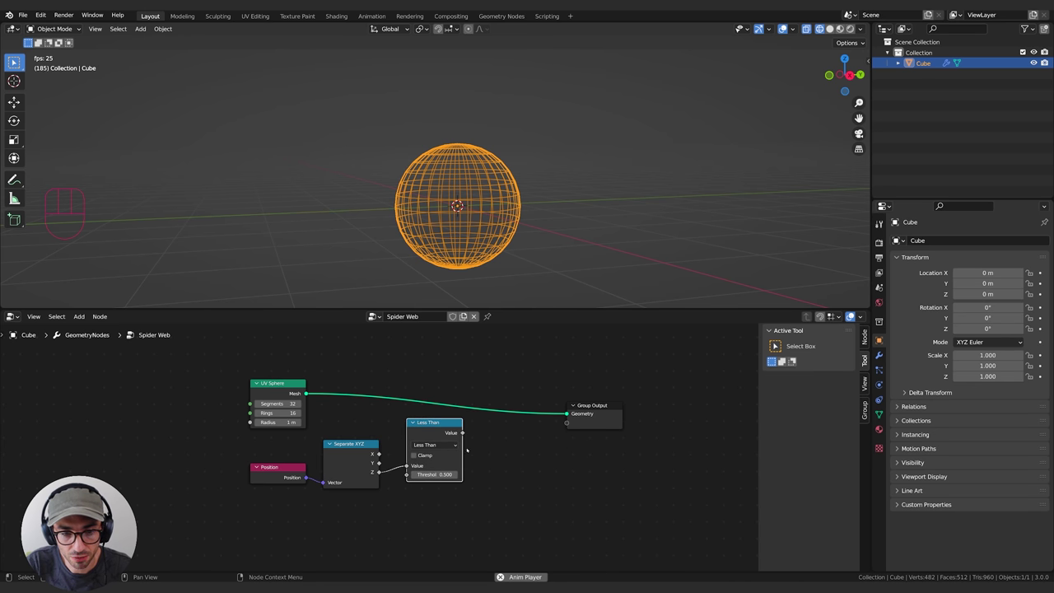
middle_click_drag(435, 449, 409, 452)
left_click(410, 476)
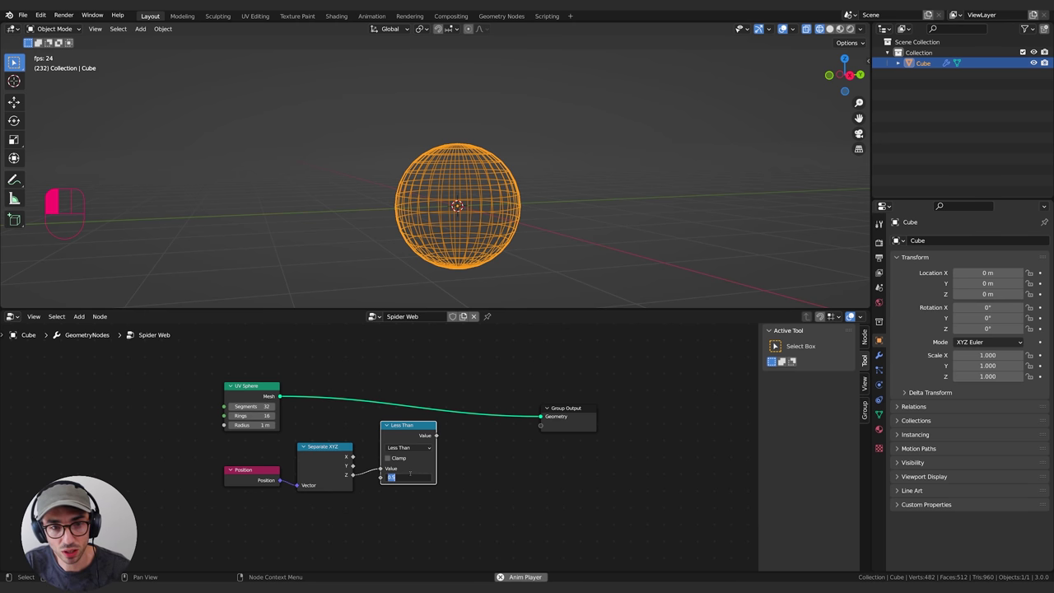
type("0")
key("Return")
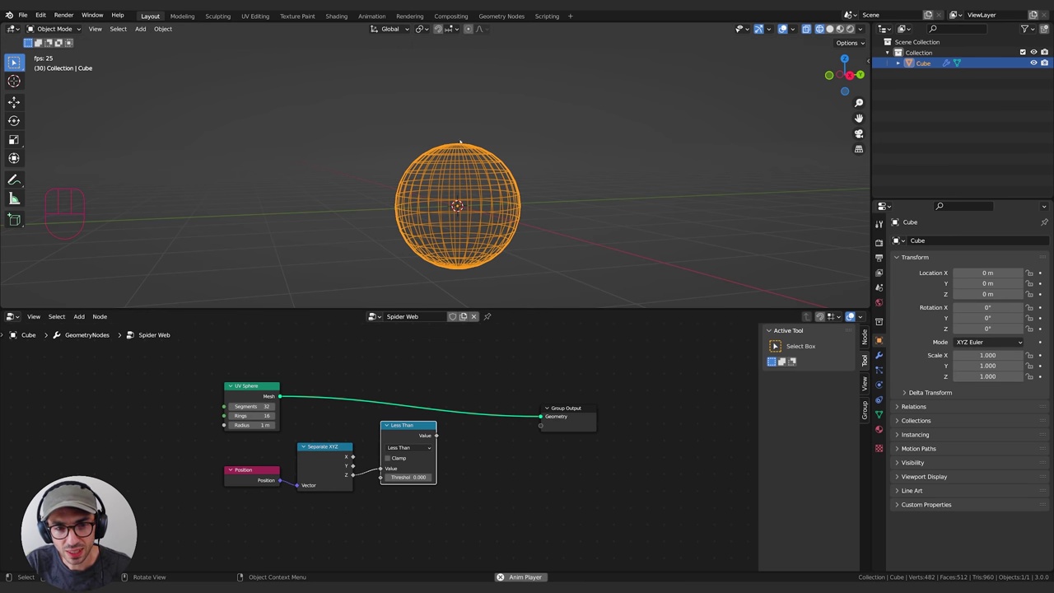
Step: Set the Less Than node's threshold to -0.1
middle_click_drag(521, 191, 485, 206)
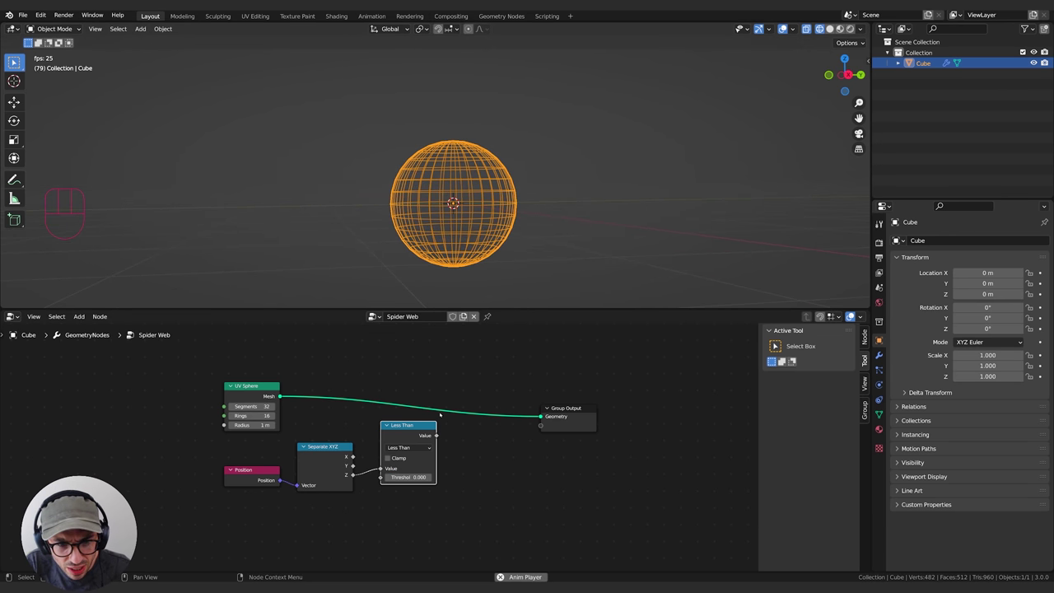
left_click(404, 477)
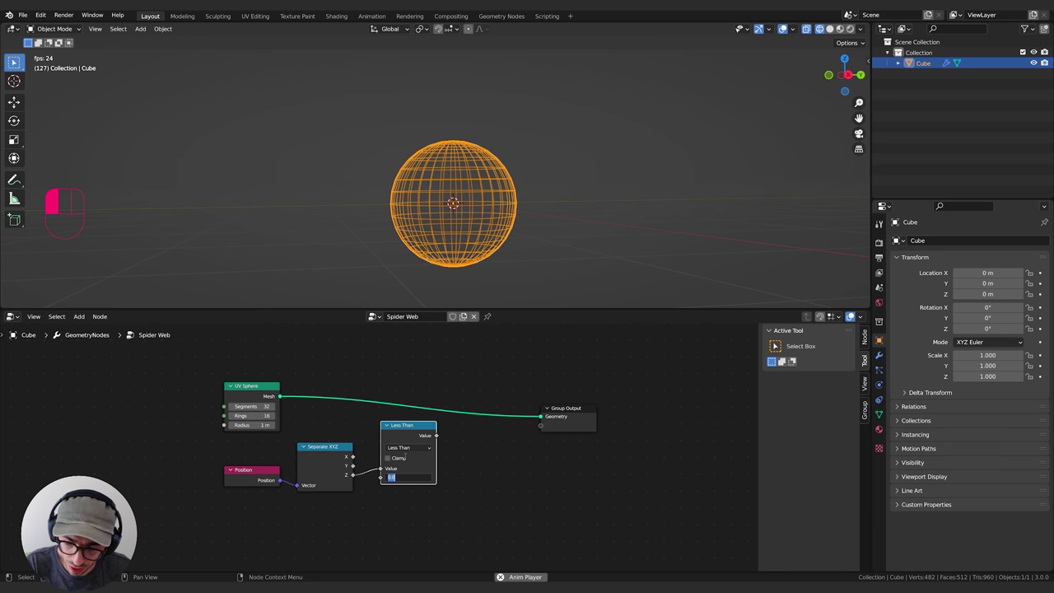
type("0")
key("BackSpace")
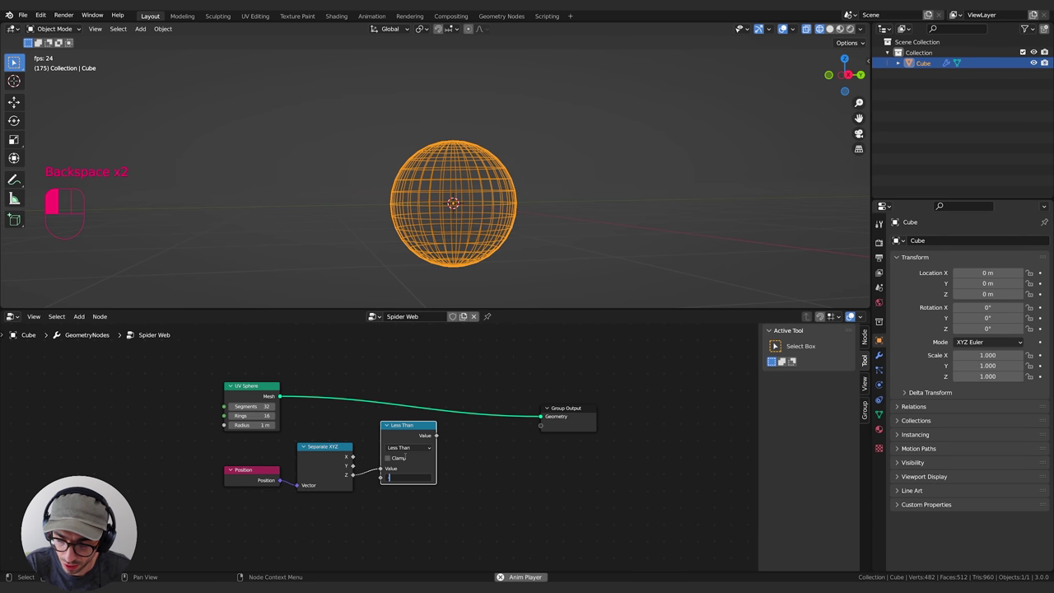
type("-.1")
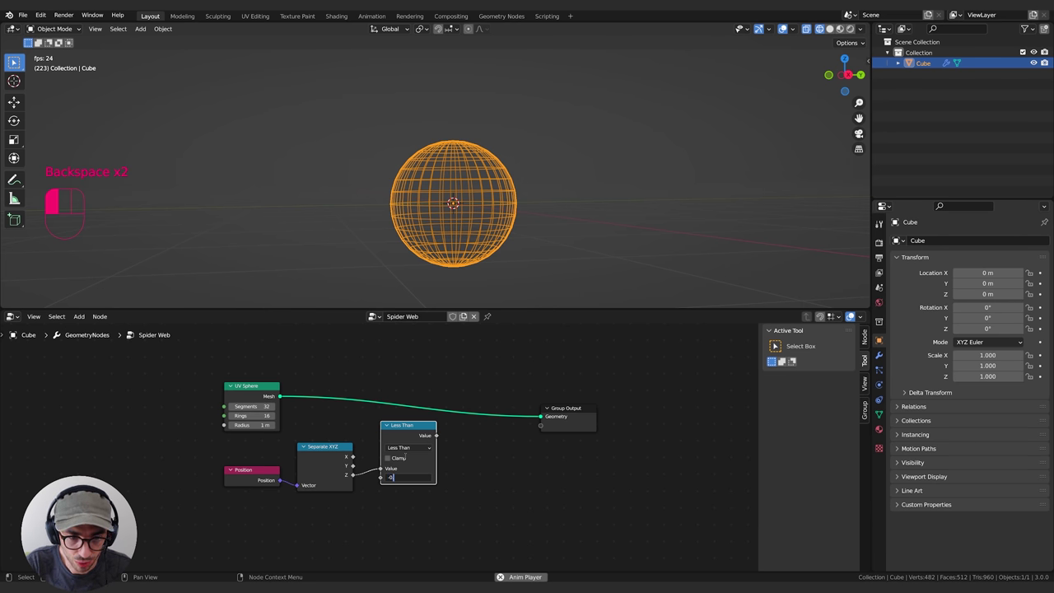
key("Return")
Step: Rearrange the Group Output, Less Than and UV Sphere nodes to open up space along the mesh link
middle_click_drag(520, 479, 454, 487)
left_click_drag(525, 433, 551, 391)
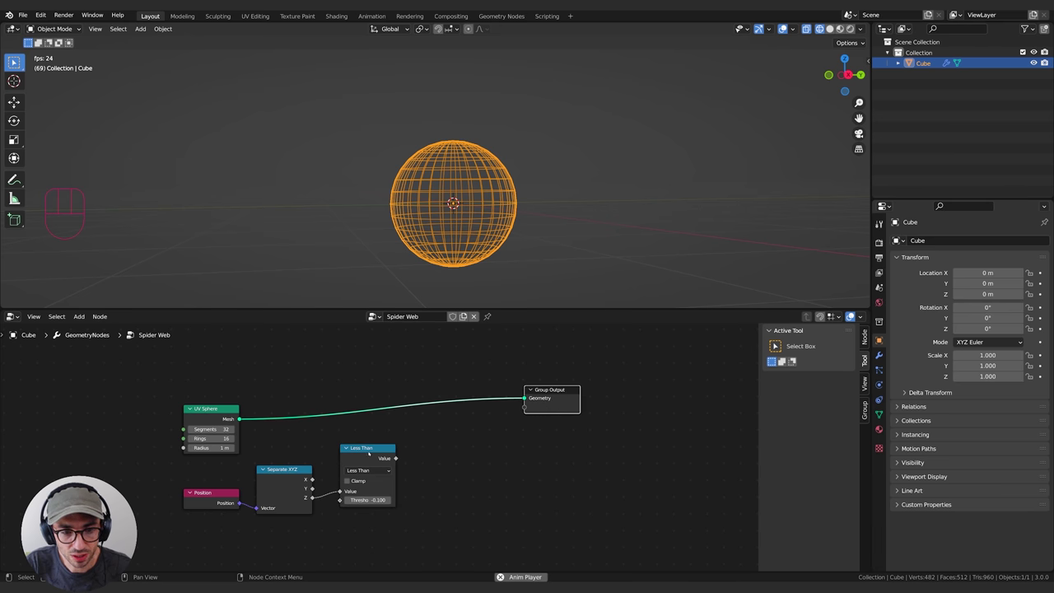
left_click_drag(368, 453, 366, 460)
middle_click_drag(364, 478, 379, 482)
left_click_drag(210, 413, 217, 393)
Step: Insert a Delete Geometry node between the UV Sphere and the Group Output, keeping its Point and All options
key("shift+a")
type("de")
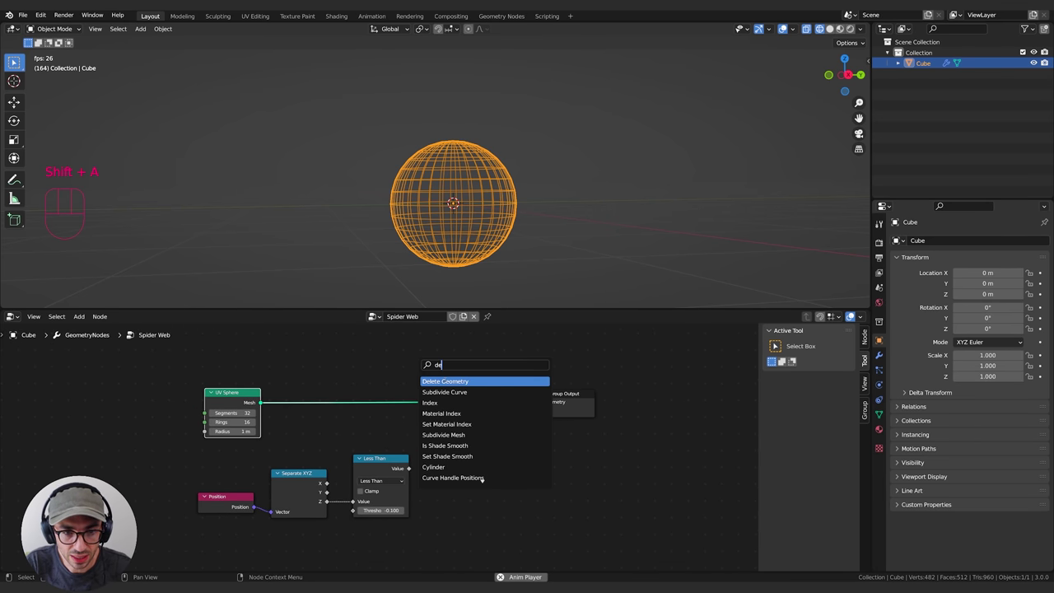
key("Return")
left_click(496, 409)
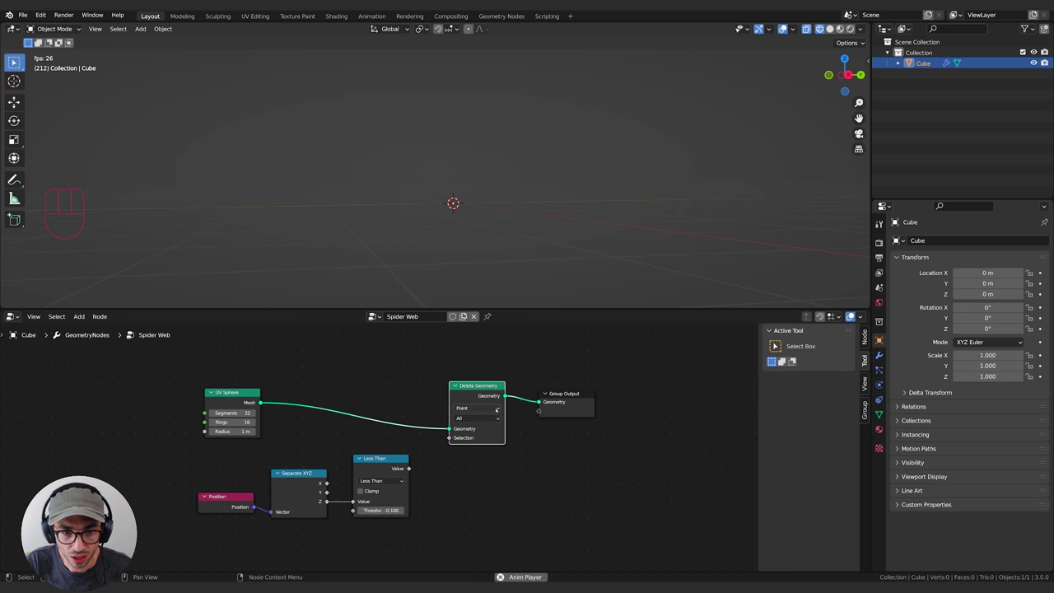
left_click(476, 419)
left_click(467, 422)
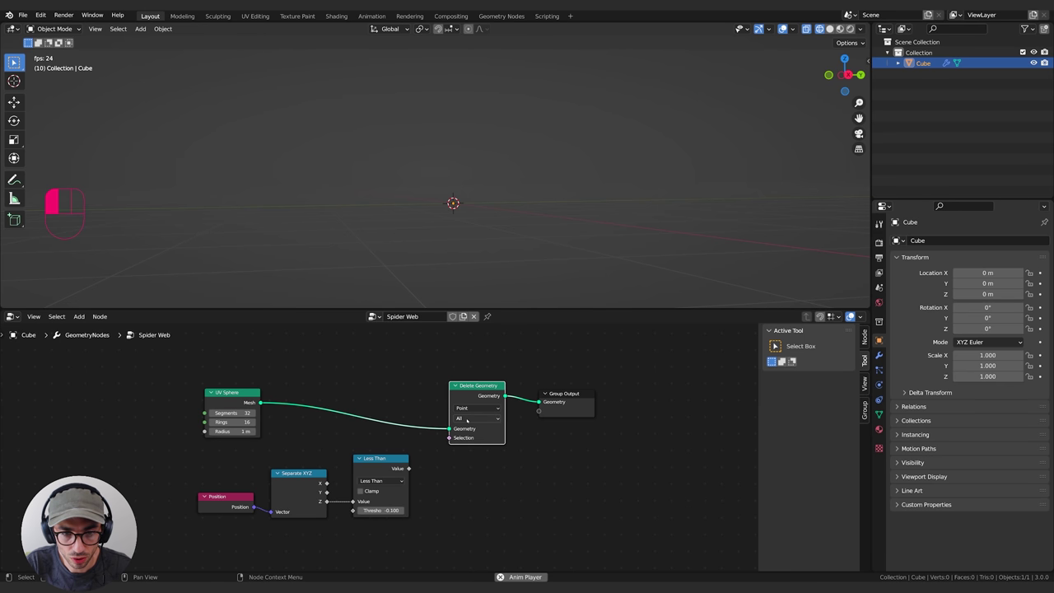
Step: Connect the Less Than node's Value output to the Delete Geometry node's Selection input
left_click_drag(409, 469, 449, 437)
mouse_move(504, 234)
middle_mouse_down()
mouse_move(532, 234)
mouse_move(497, 228)
middle_mouse_up()
scroll(532, 234, "up", 3)
Step: Try a Less Than threshold of 0, and readjust it to -0.060
left_click(381, 511)
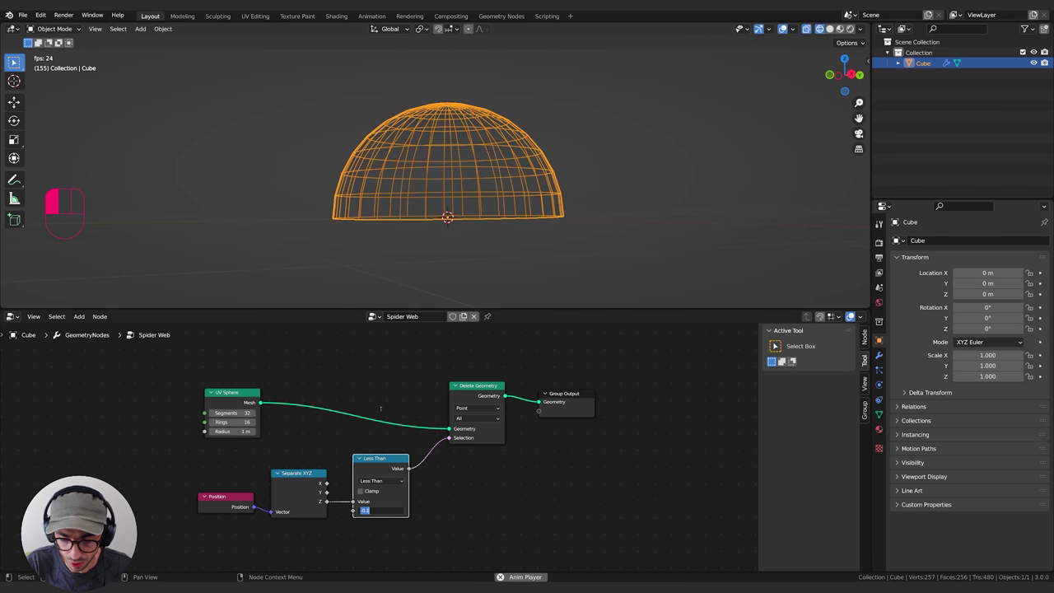
type("0")
key("Return")
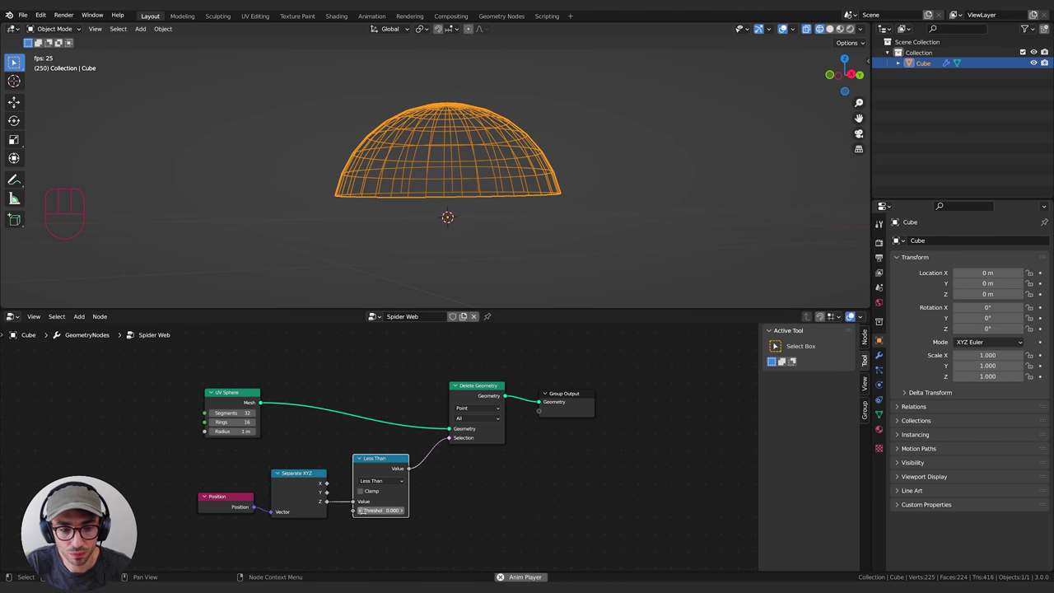
left_click_drag(382, 511, 383, 511, "shift")
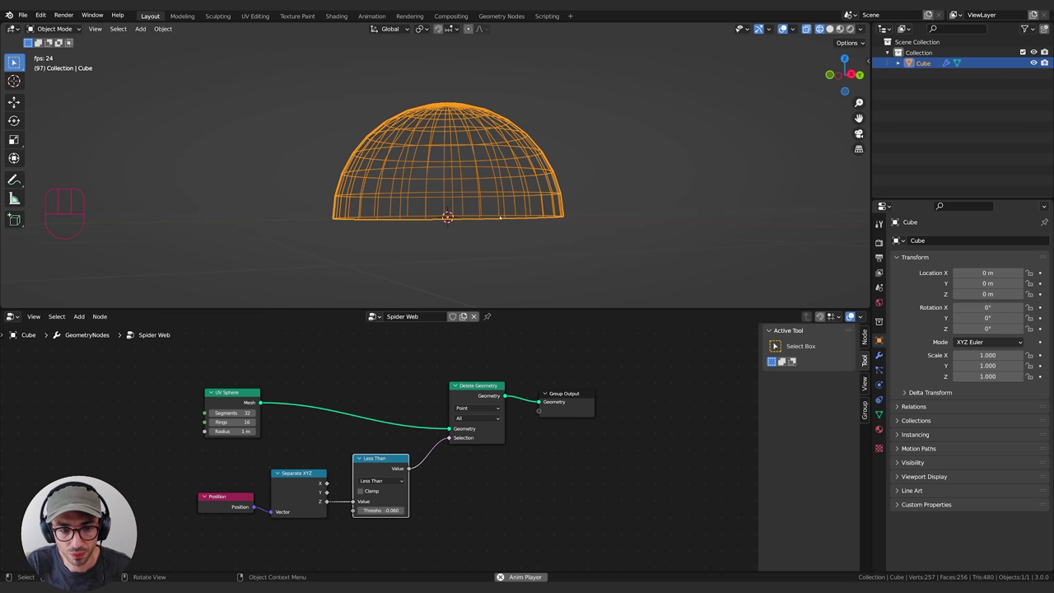
middle_click_drag(445, 219, 429, 248)
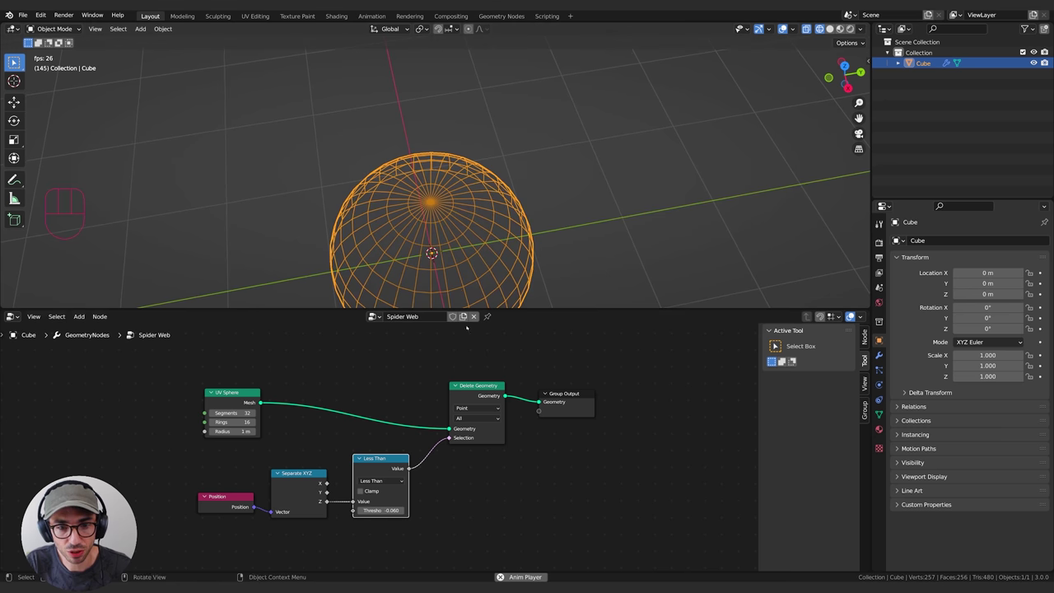
Step: Insert a Transform node on the link between the Delete Geometry and Group Output nodes
left_click_drag(567, 394, 667, 398)
key("shift+a")
left_click(565, 370)
type("tra")
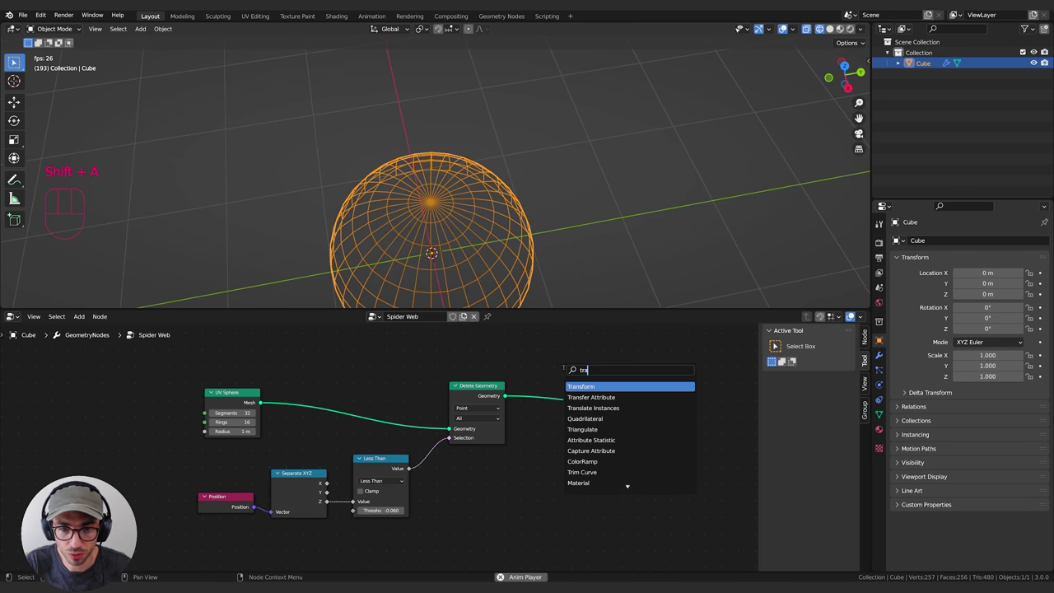
key("Return")
left_click(547, 388)
middle_click_drag(644, 460, 539, 440)
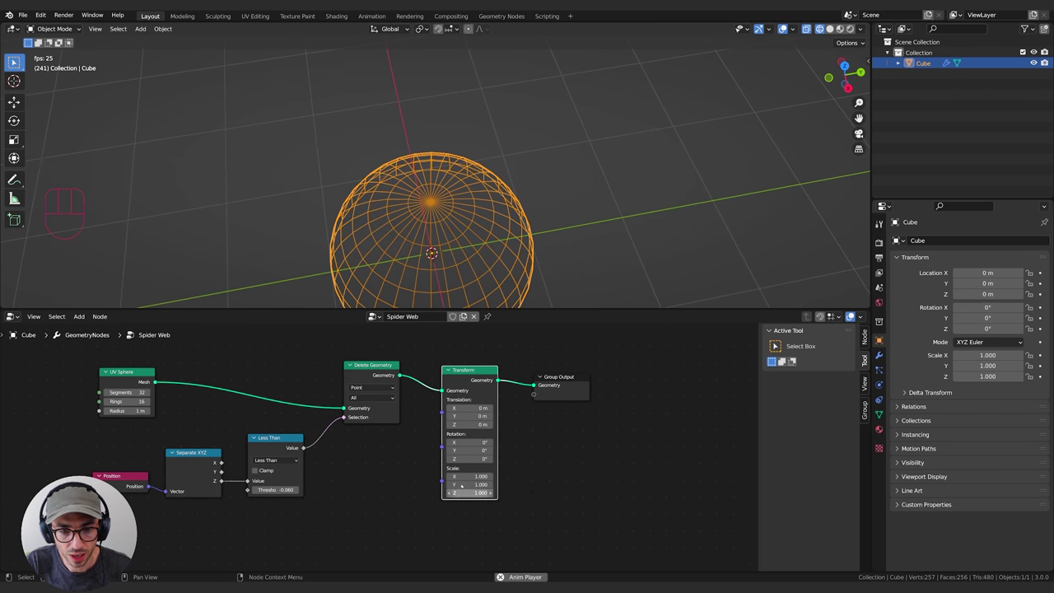
Step: Flatten the half sphere into a disc by setting the Transform node's Z scale to 0
left_click_drag(471, 492, 467, 493)
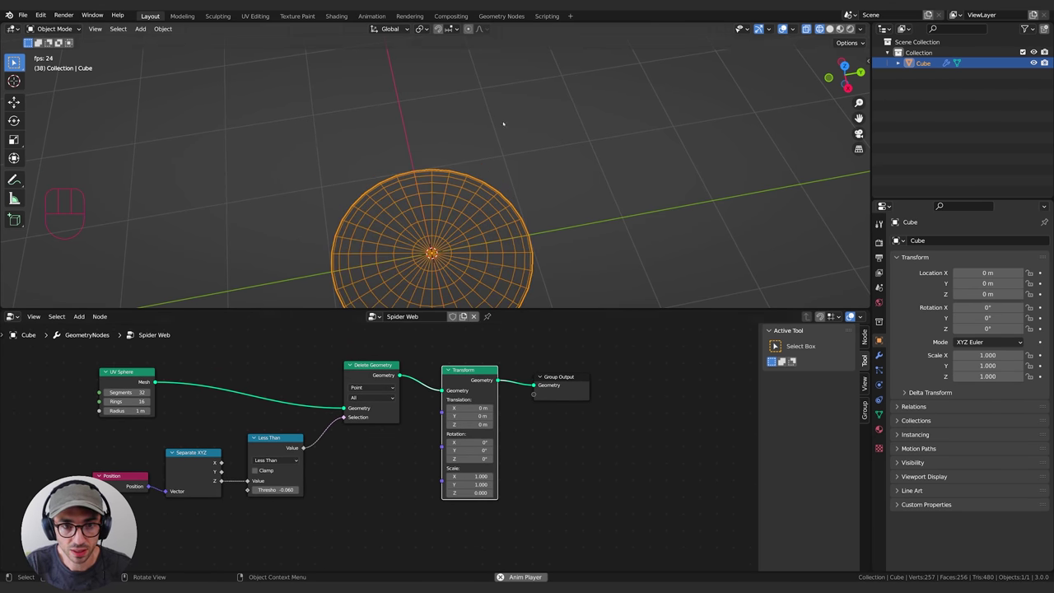
middle_click_drag(501, 123, 568, 235)
middle_click_drag(568, 239, 524, 204, "shift")
Step: Move the Group Output node farther away from the Transform node to make room for more nodes
left_click_drag(560, 378, 602, 386)
middle_click_drag(583, 350, 563, 363)
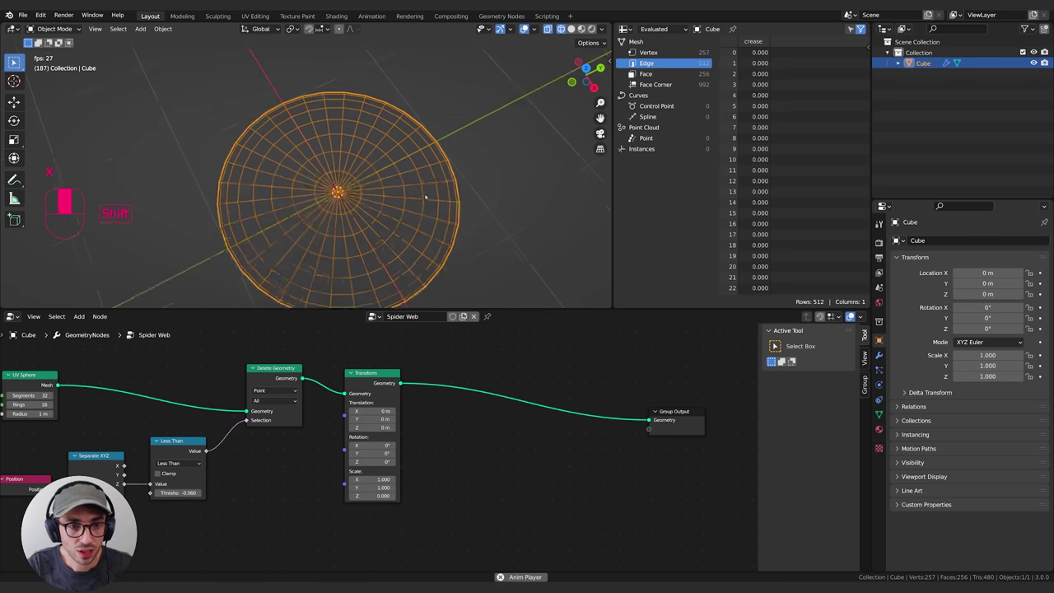
middle_click_drag(426, 196, 434, 235)
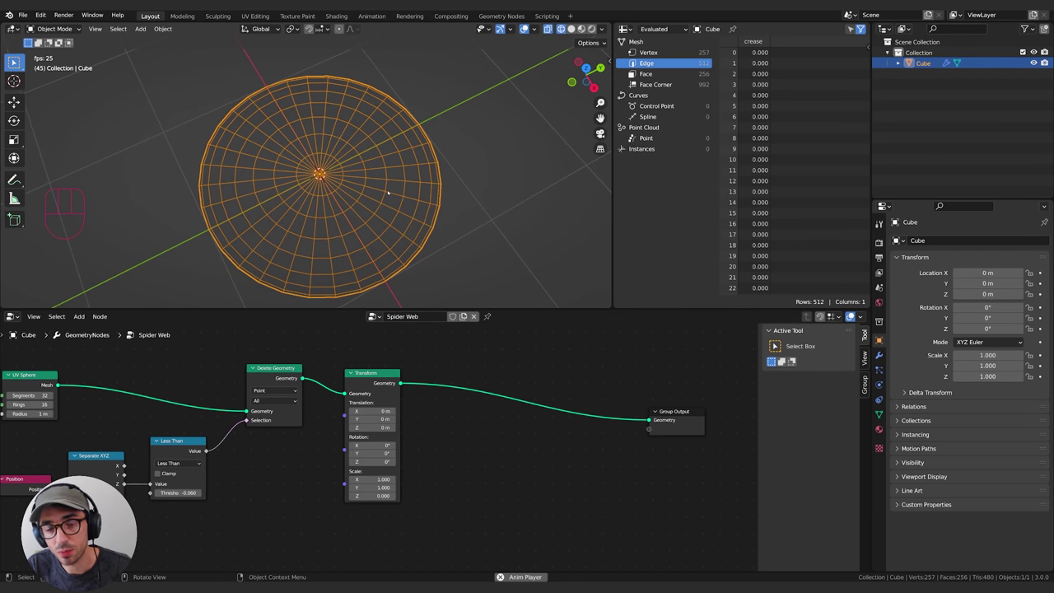
middle_click_drag(353, 154, 359, 143, "shift")
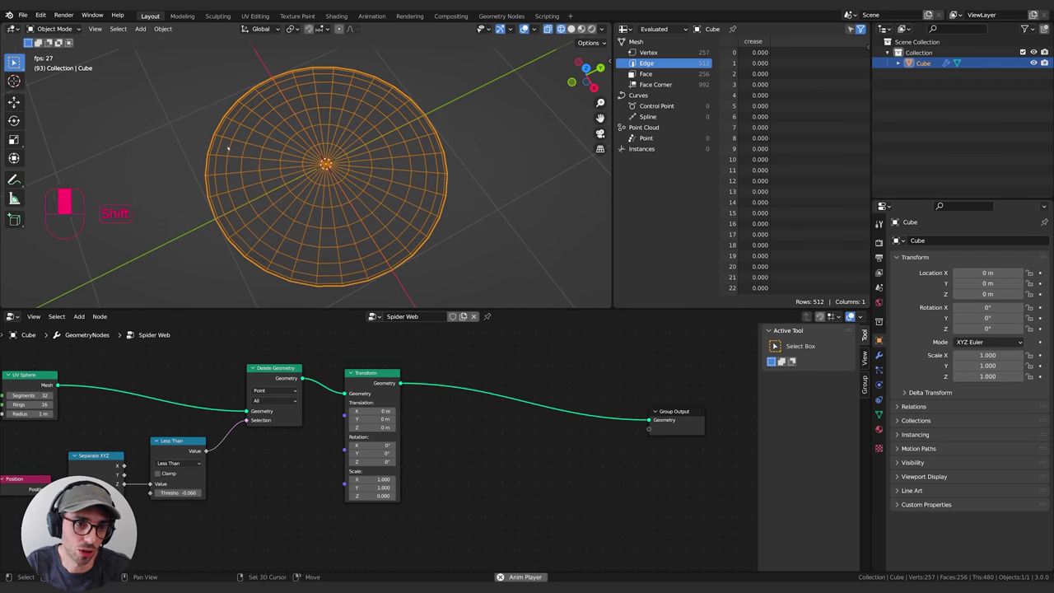
middle_click_drag(492, 472, 486, 471)
Step: Duplicate the Delete Geometry node, place the copy unlinked below the Transform-to-Group Output link, and set its domain to Edge
left_click(255, 371)
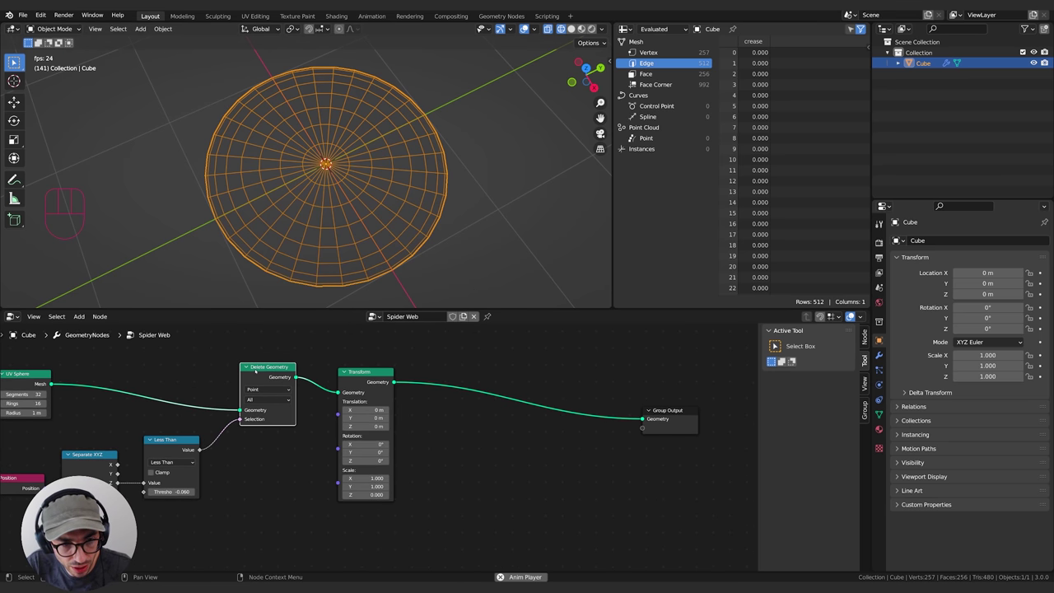
middle_click_drag(248, 439, 327, 433)
middle_click_drag(407, 454, 345, 462)
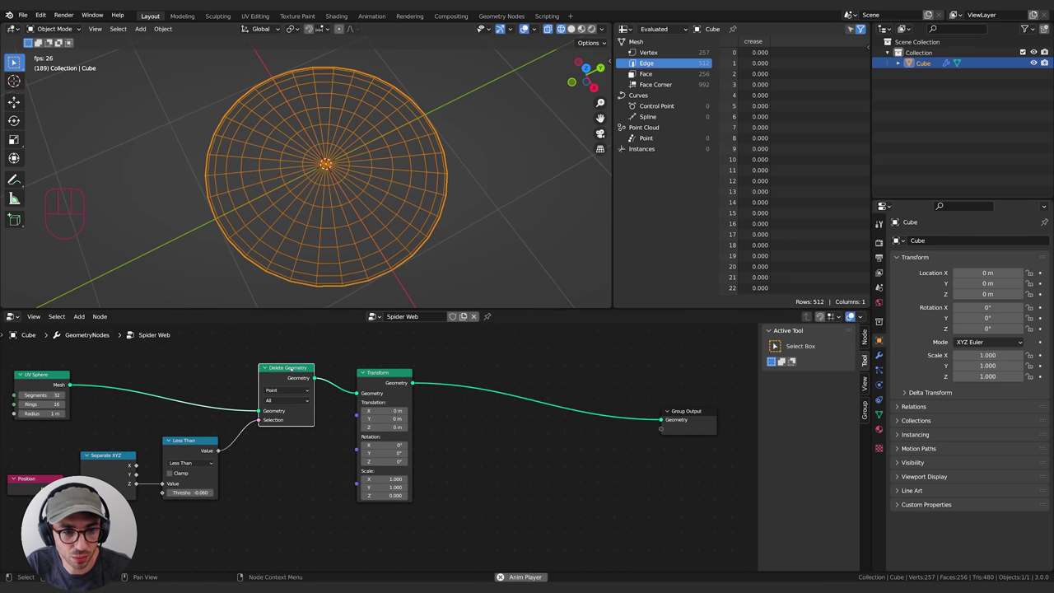
left_click(279, 377)
key("shift+d")
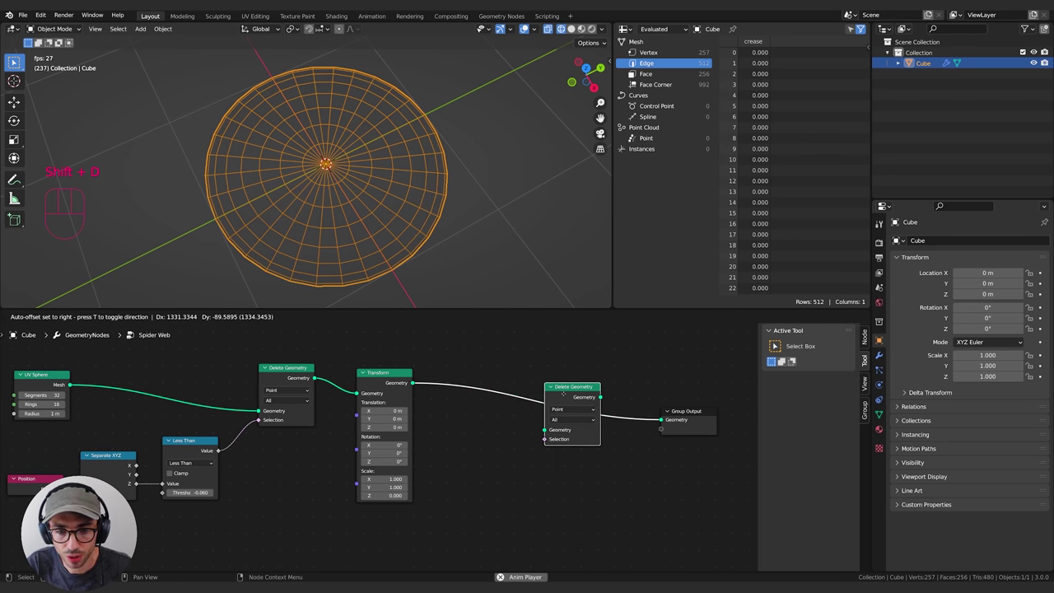
left_click(506, 446)
left_click(526, 452)
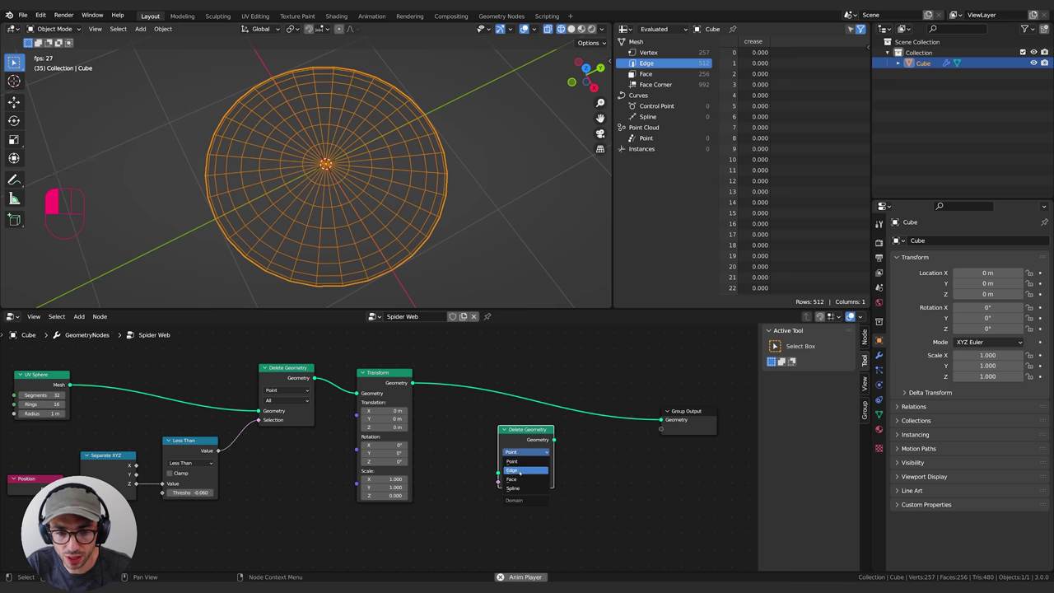
left_click(526, 471)
left_click_drag(528, 441, 567, 441)
middle_click_drag(423, 494, 437, 487)
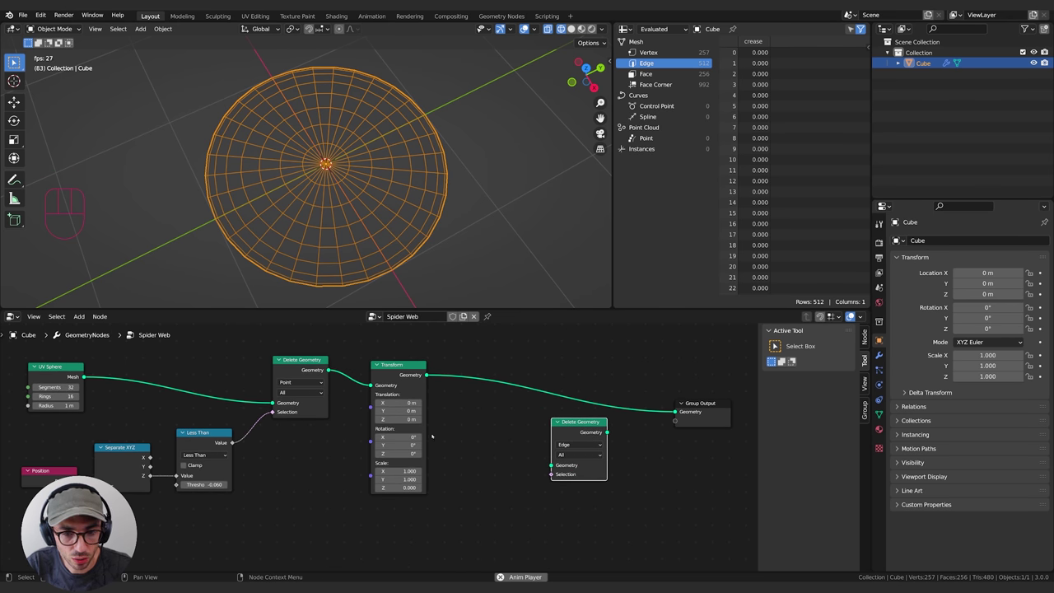
Step: Try a duplicate of the Less Than node as the Selection input of the Edge-domain Delete Geometry node
left_click(122, 449)
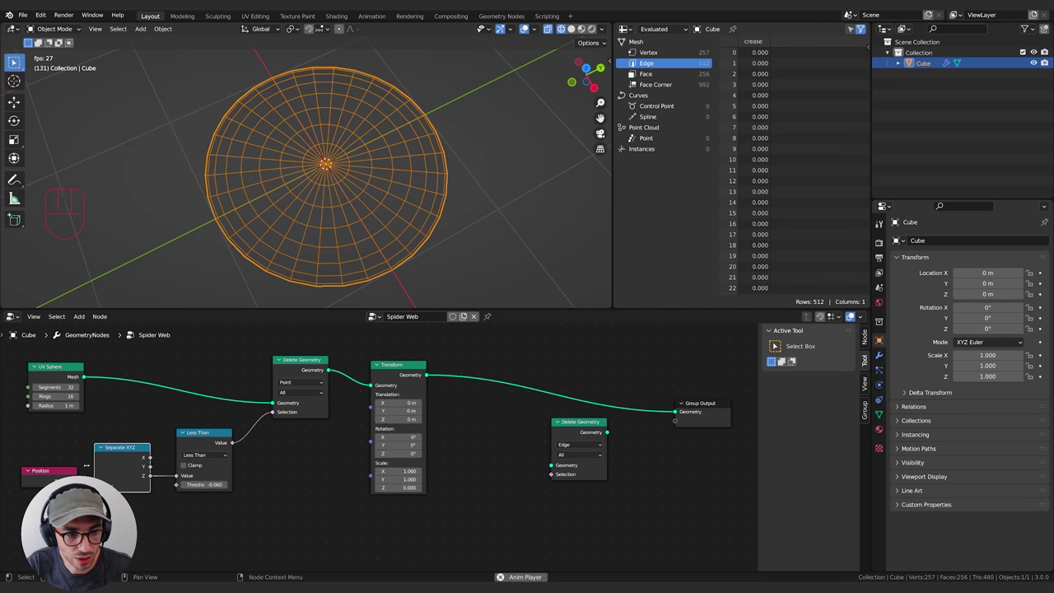
left_click(51, 472)
key("ctrl+z")
left_click(206, 446)
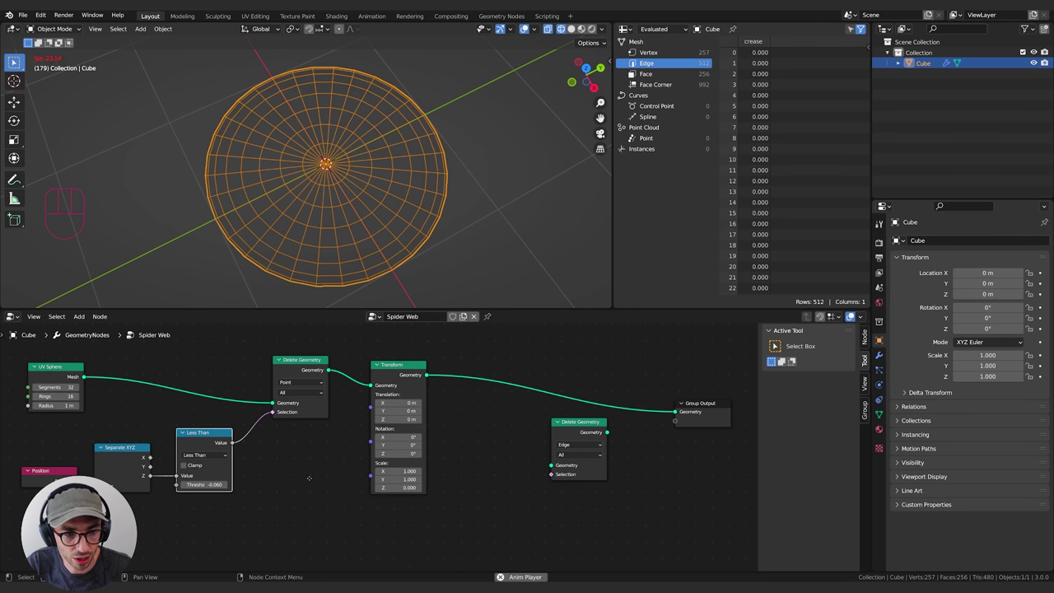
middle_click_drag(205, 445, 189, 446)
key("shift+d")
left_click(496, 437)
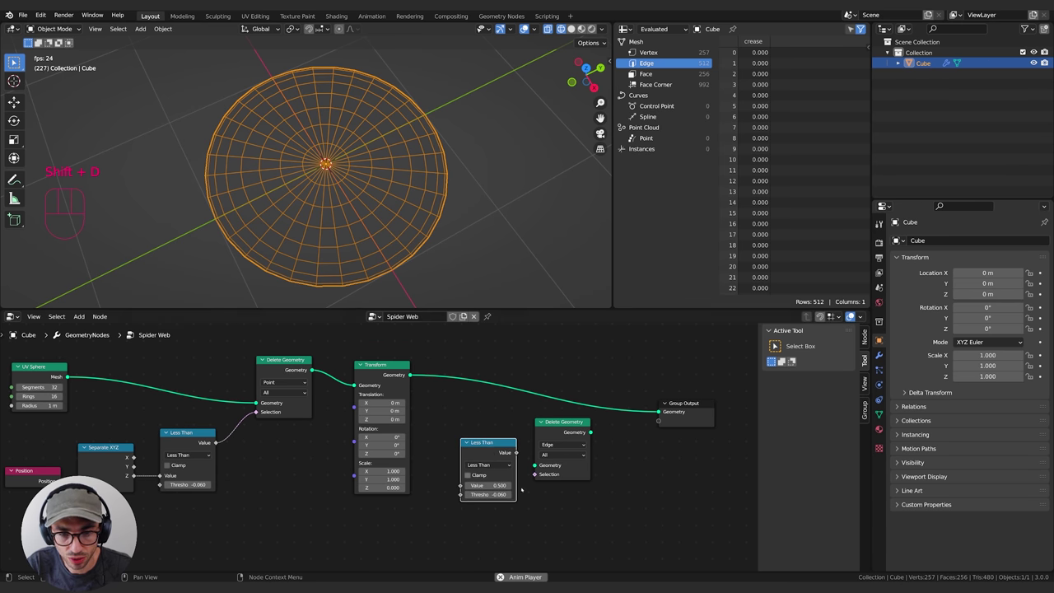
middle_click_drag(496, 438, 433, 451)
left_click_drag(501, 439, 522, 449)
left_click_drag(416, 460, 433, 456)
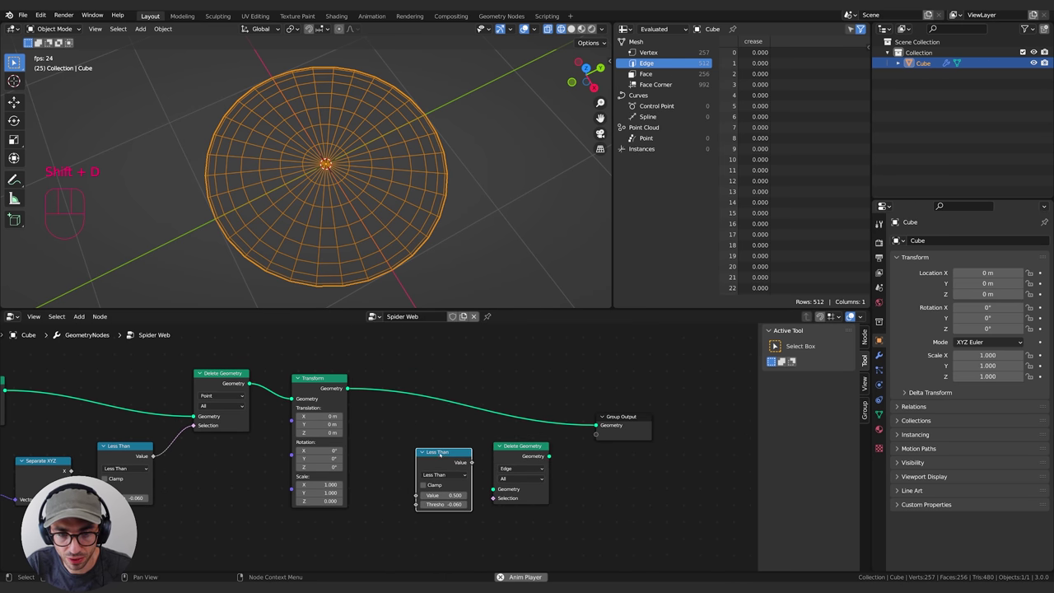
middle_click_drag(433, 457, 410, 453)
left_click_drag(410, 453, 404, 476)
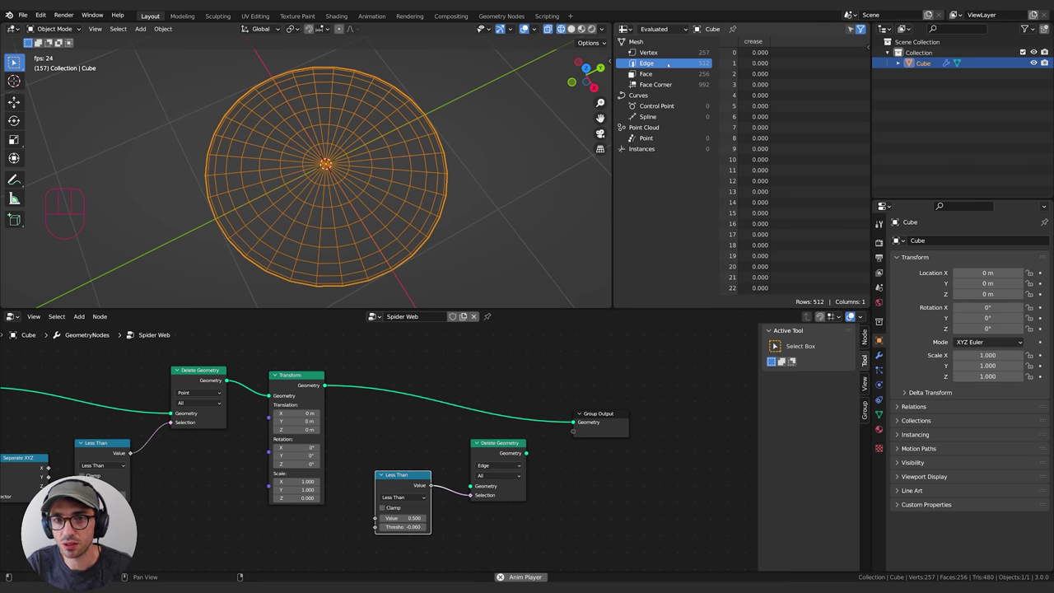
Step: Examine the mesh's edge indices in the spreadsheet from the first row to the last, checking the vertex entry too
scroll(729, 176, "down", 10)
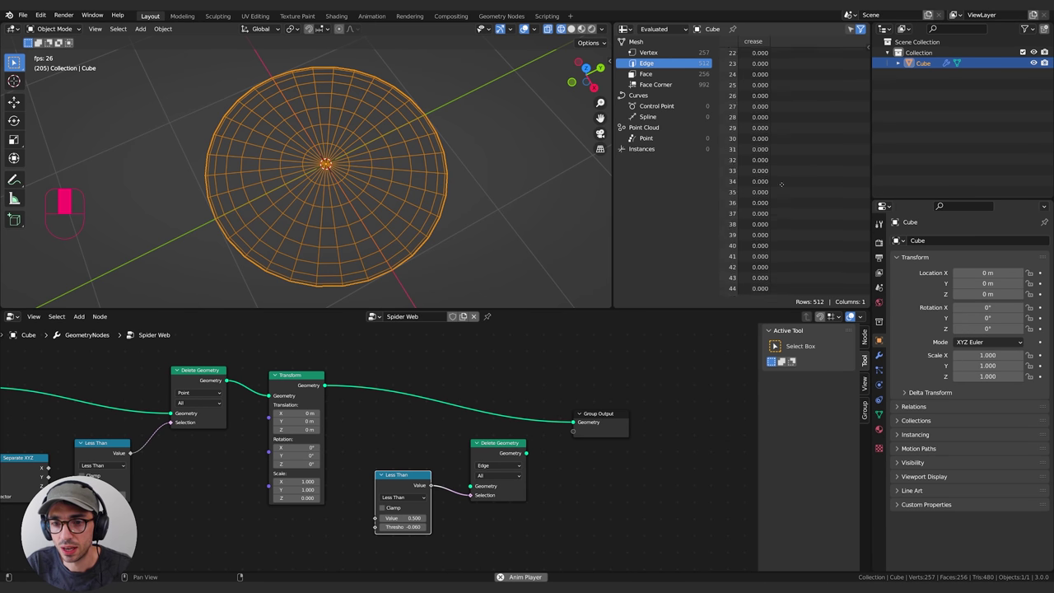
scroll(747, 97, "down", 20)
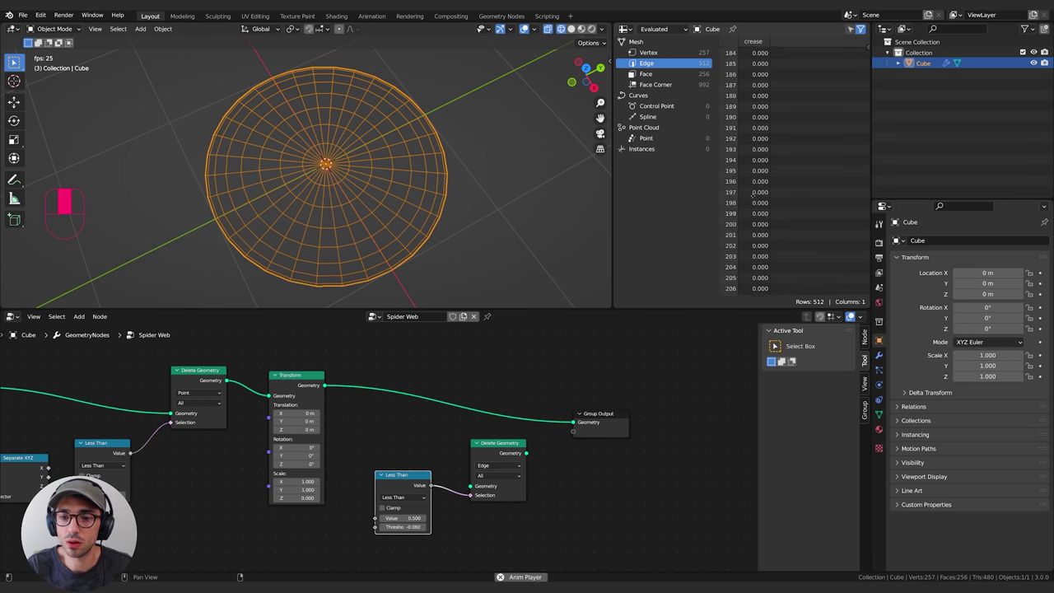
scroll(741, 65, "down", 1)
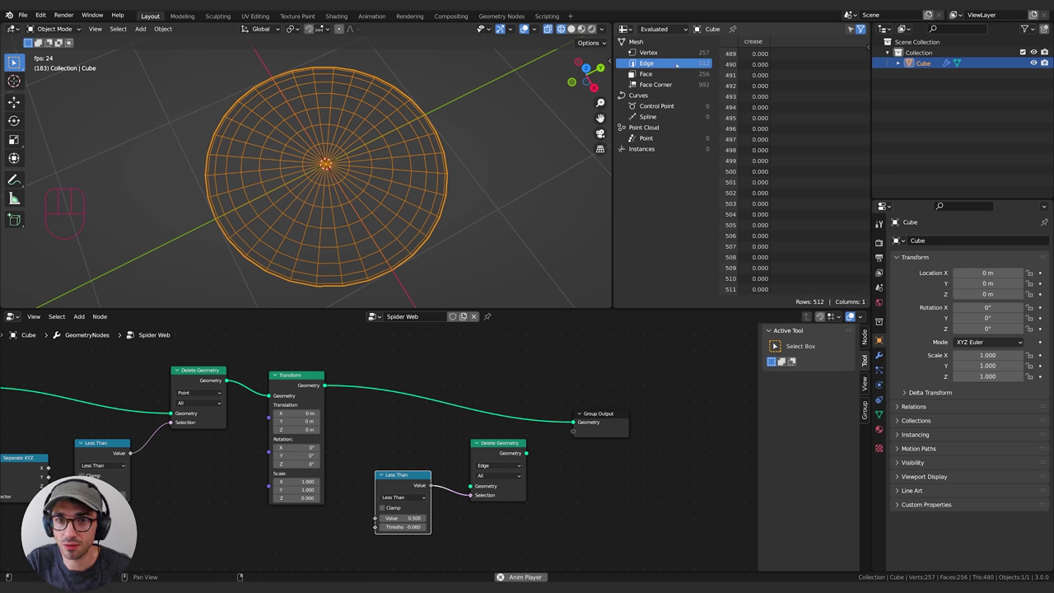
left_click(655, 52)
left_click(647, 63)
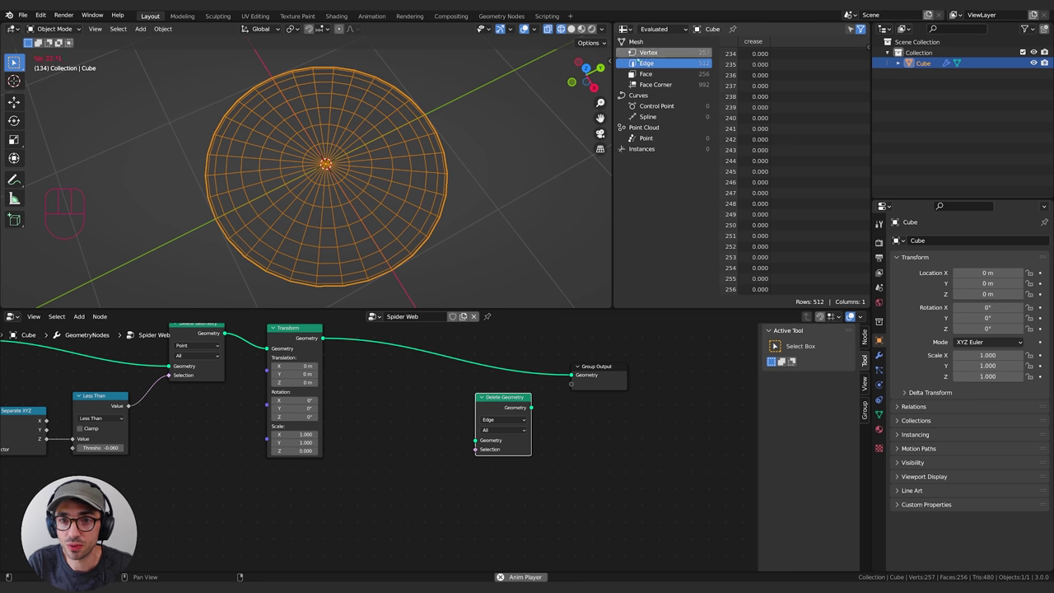
scroll(757, 107, "up", 15)
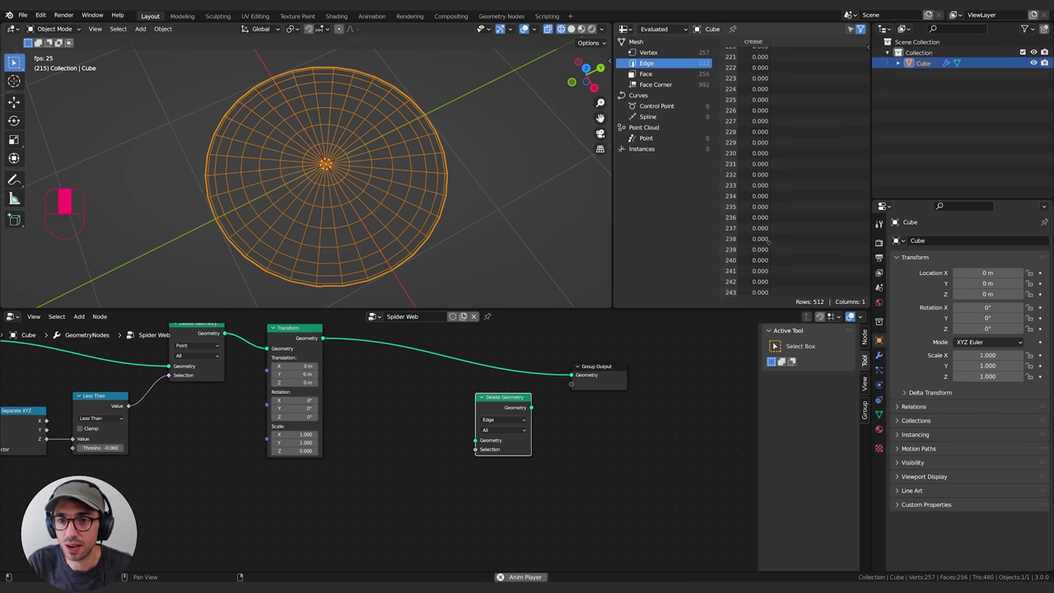
scroll(779, 143, "up", 5)
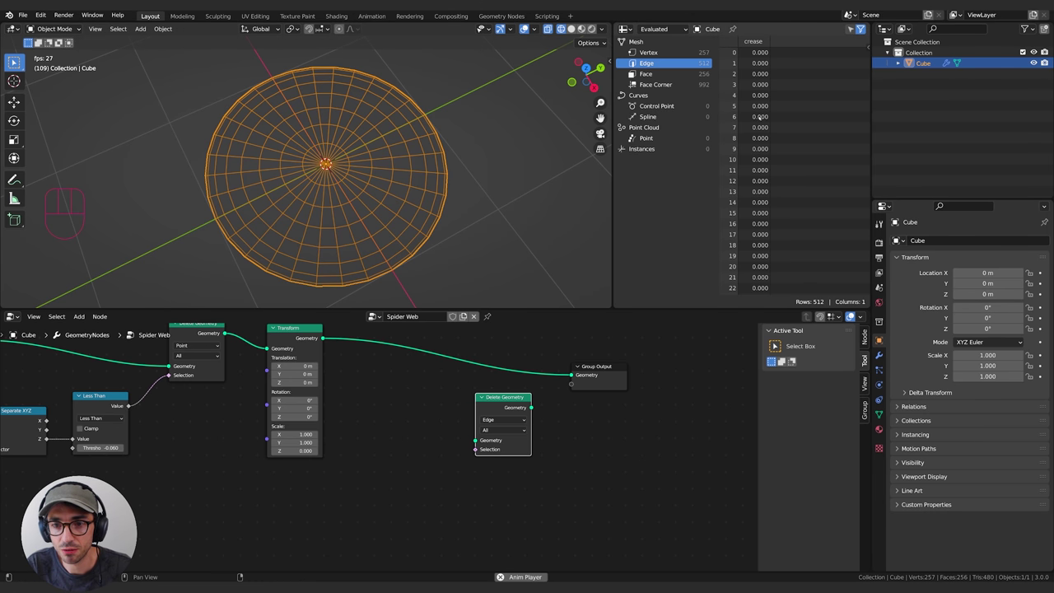
scroll(753, 189, "down", 1)
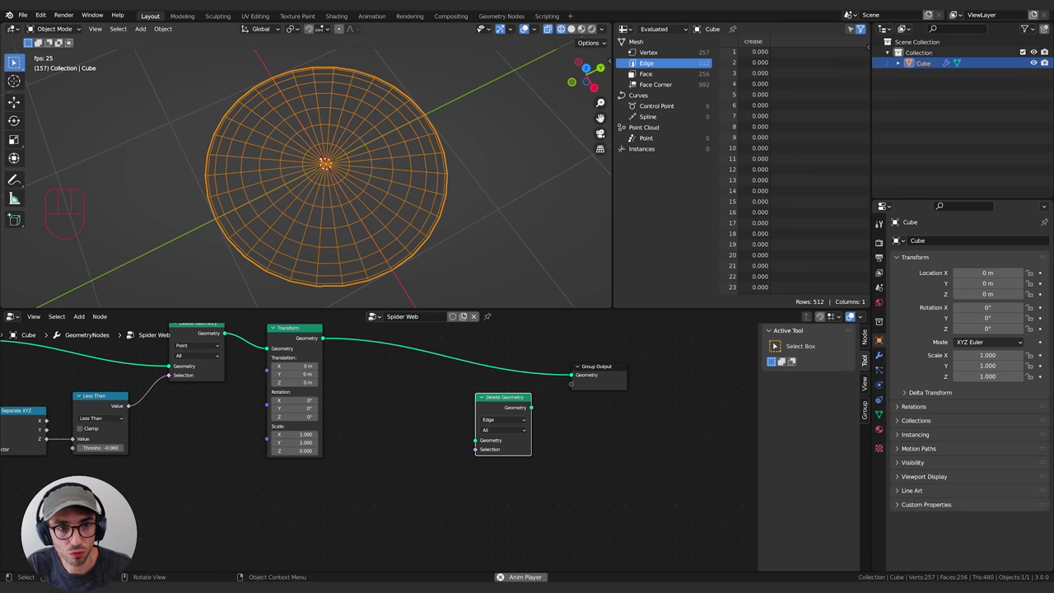
scroll(796, 72, "down", 15)
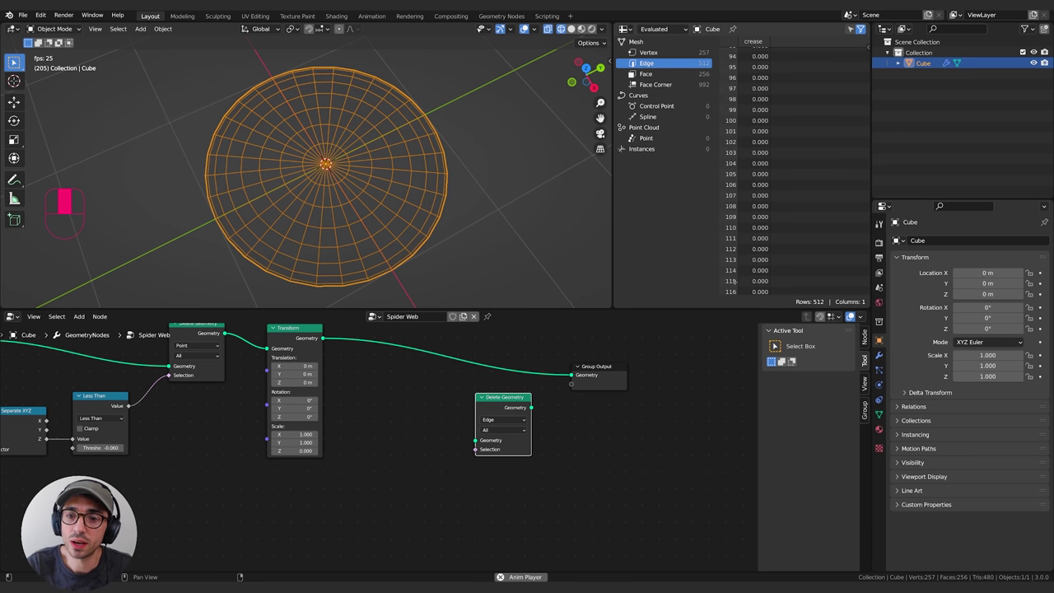
scroll(796, 72, "down", 18)
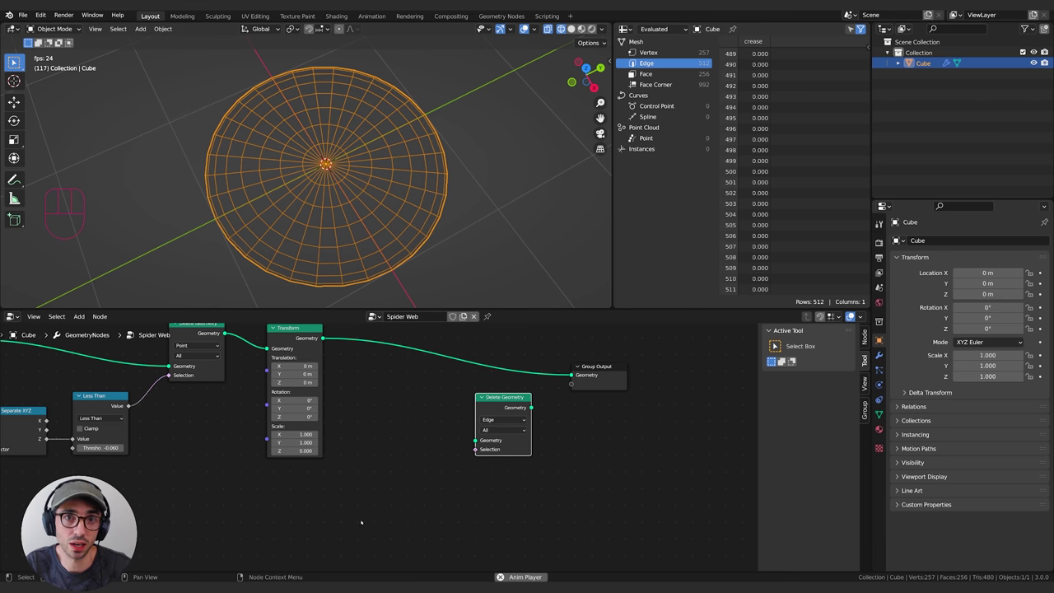
Step: Add an Index node below the Edge-domain Delete Geometry node and space the two nodes apart
middle_click_drag(371, 494, 436, 466)
key("shift+a")
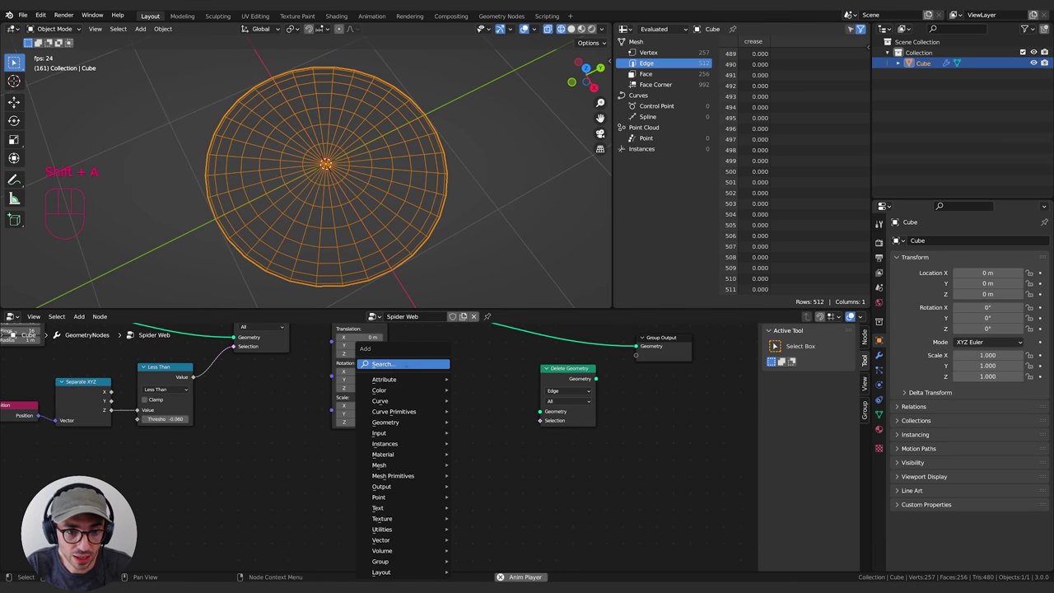
left_click(407, 363)
type("ind")
key("Return")
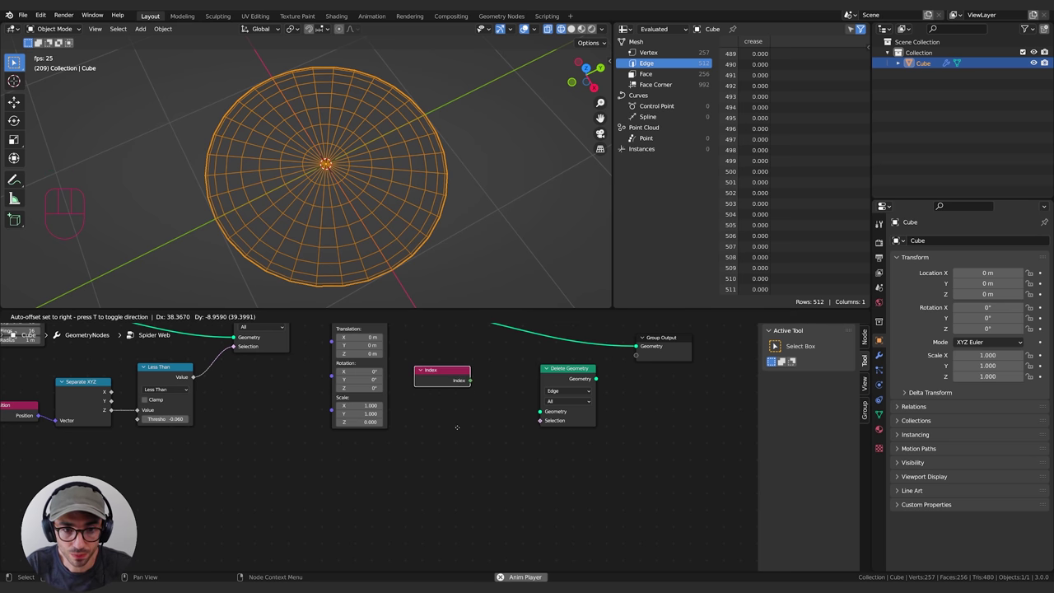
left_click(449, 473)
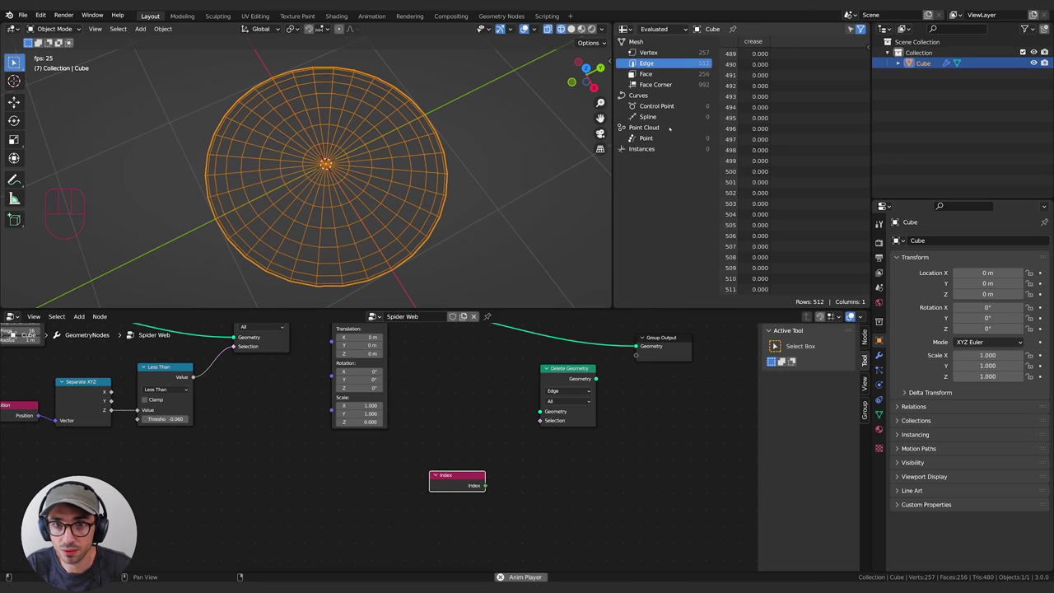
middle_click_drag(548, 564, 455, 565)
left_click_drag(484, 395, 490, 406)
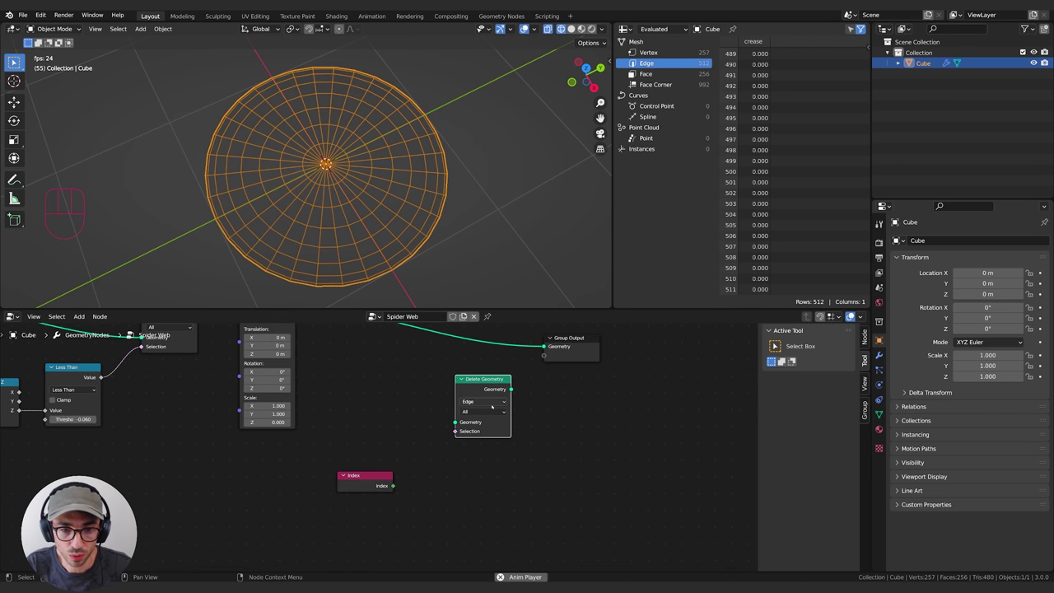
middle_click_drag(527, 489, 549, 506)
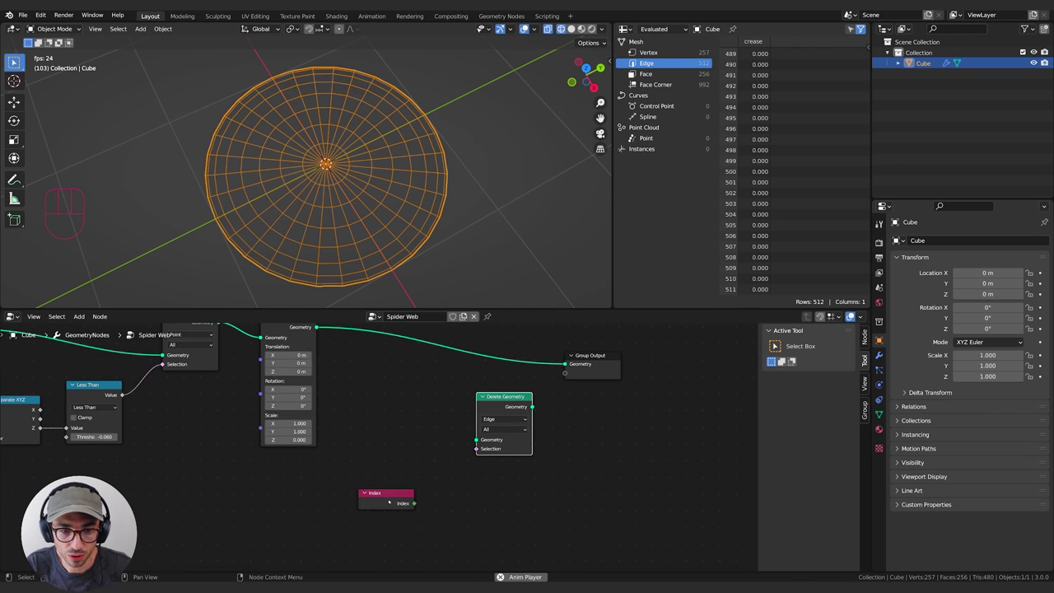
left_click_drag(389, 498, 347, 497)
Step: Add a Math node between the Index and Edge-domain Delete Geometry nodes and set its operation to Greater Than
left_click(403, 501)
key("shift+a")
type("add")
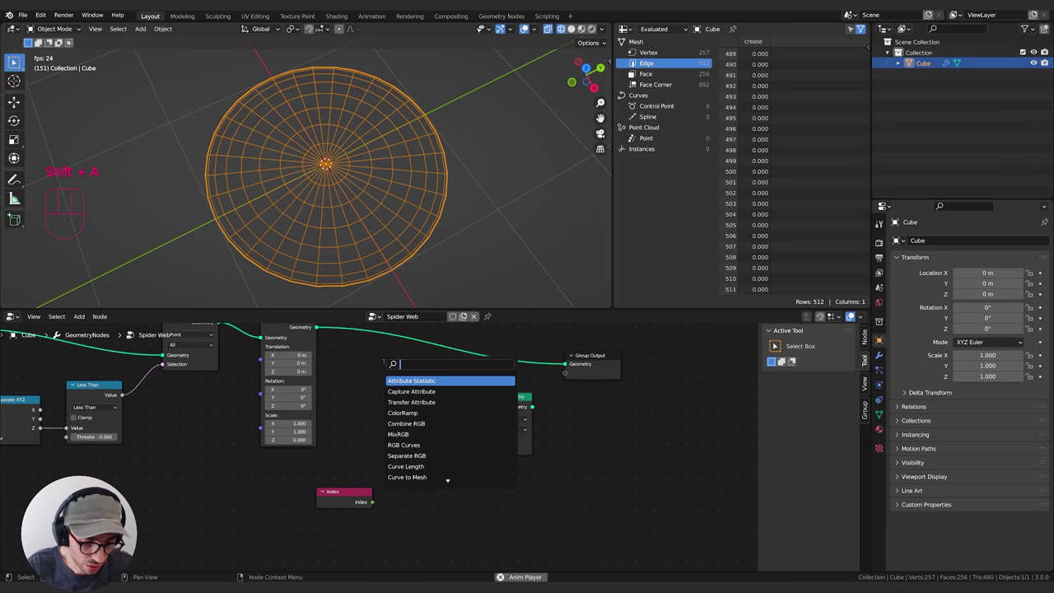
key("Return")
left_click(385, 440)
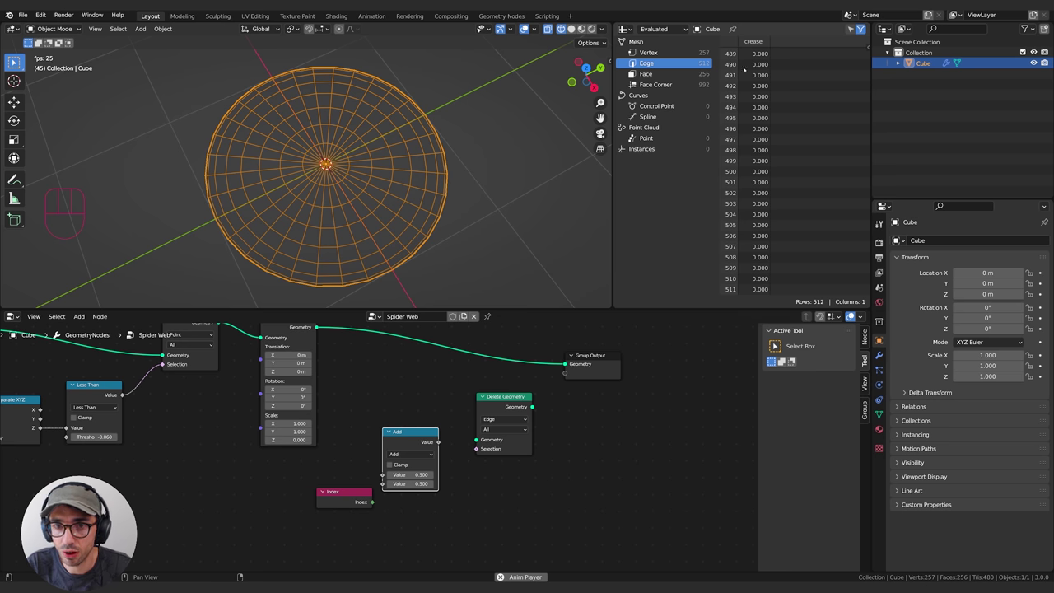
left_click(410, 454)
left_click(473, 503)
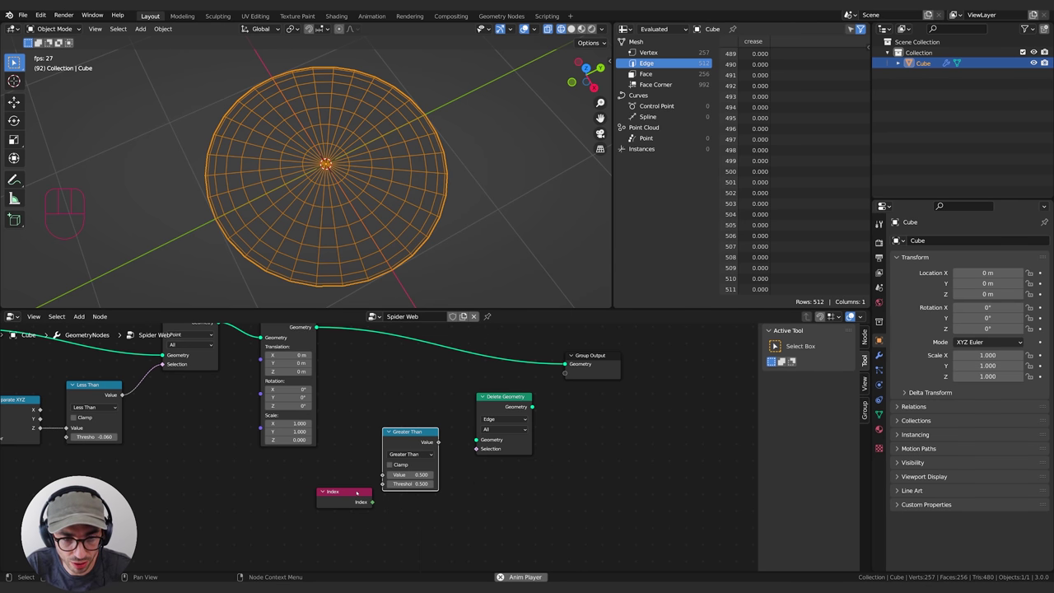
Step: Feed the Index node into the Value input of the new Greater Than node and set its threshold to 490
left_click(346, 498)
left_click_drag(346, 498, 322, 478)
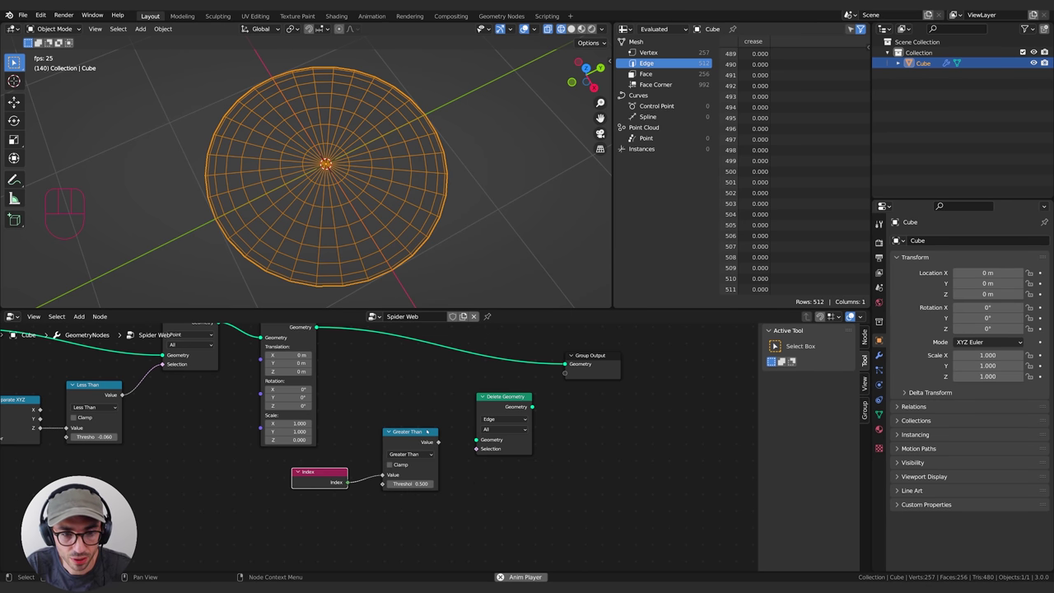
left_click_drag(422, 434, 407, 445)
left_click(405, 495)
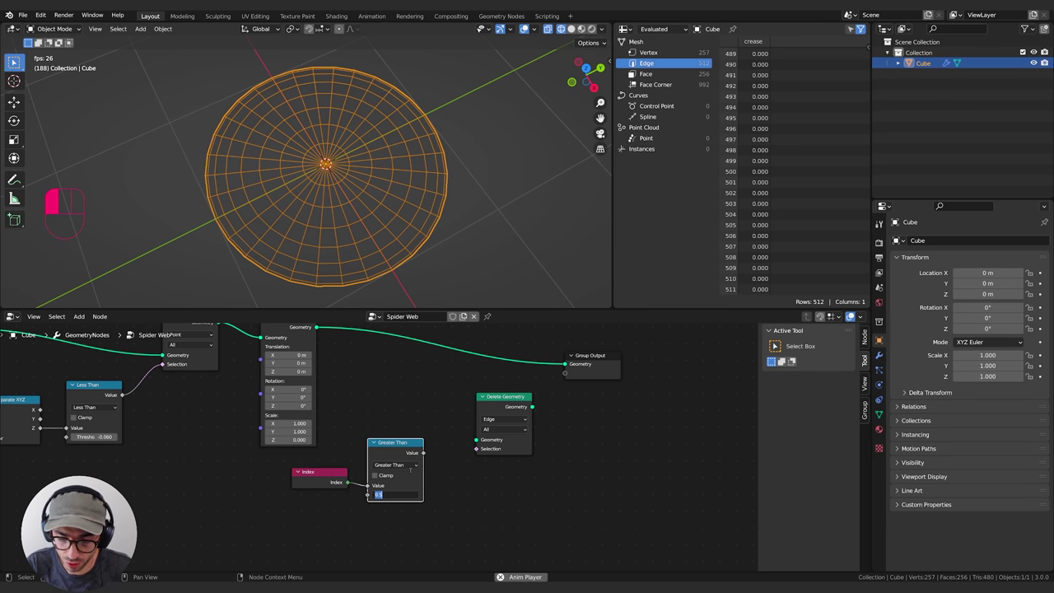
type("490")
key("Return")
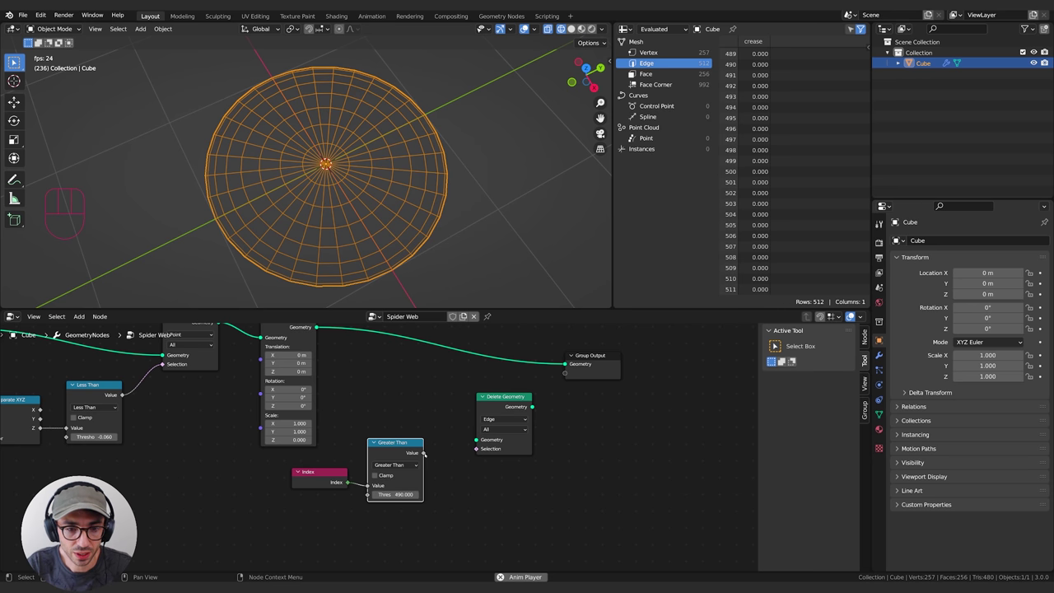
Step: Use the Greater Than result as the Edge-domain Delete Geometry node's Selection and wire that node between Transform and Group Output
left_click_drag(425, 453, 477, 449)
left_click_drag(409, 459, 426, 467)
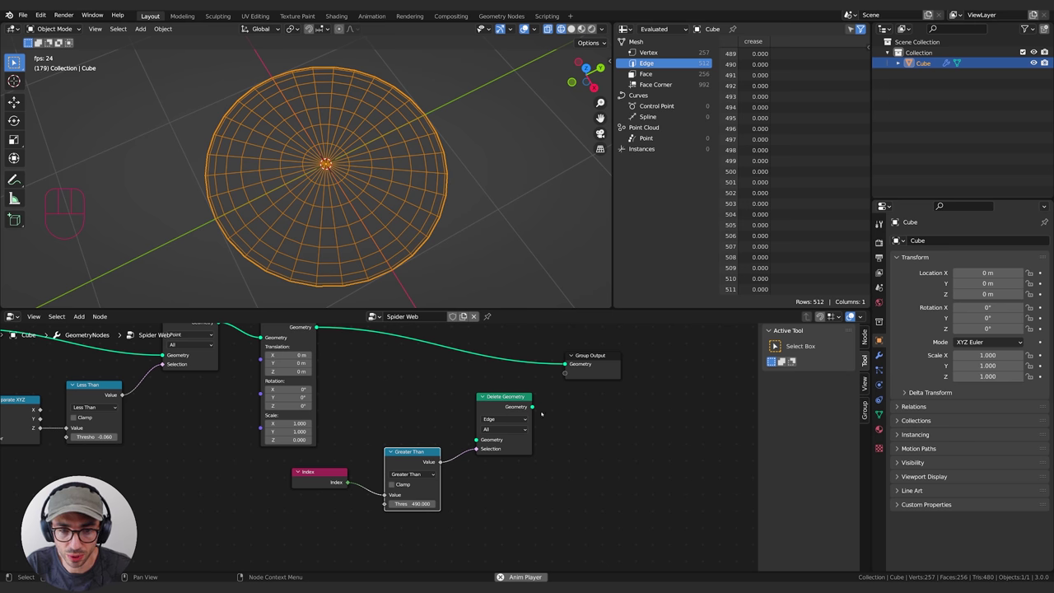
left_click_drag(505, 449, 477, 485)
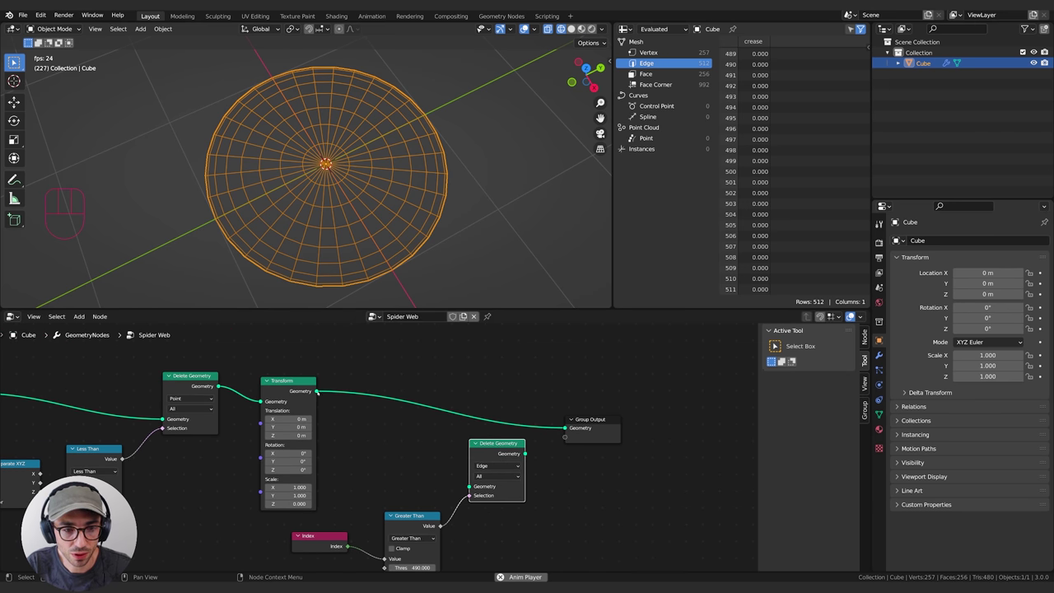
left_click_drag(525, 453, 565, 428)
middle_click_drag(225, 161, 328, 91)
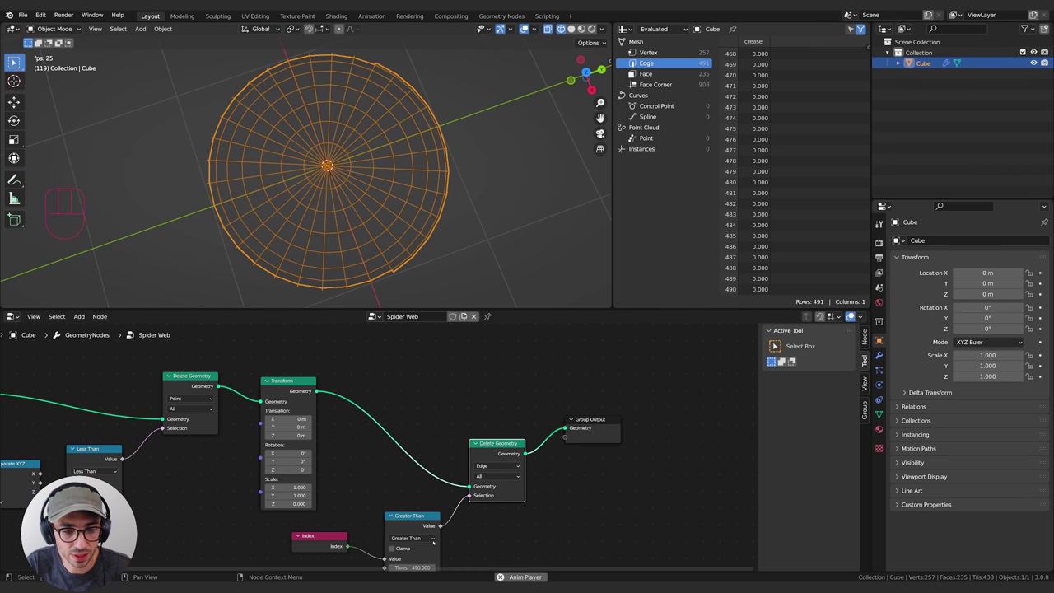
Step: Lower the threshold of the Greater Than node driving the edge deletion and set it to exactly 479
middle_click_drag(414, 567, 417, 531)
left_click_drag(417, 531, 374, 531)
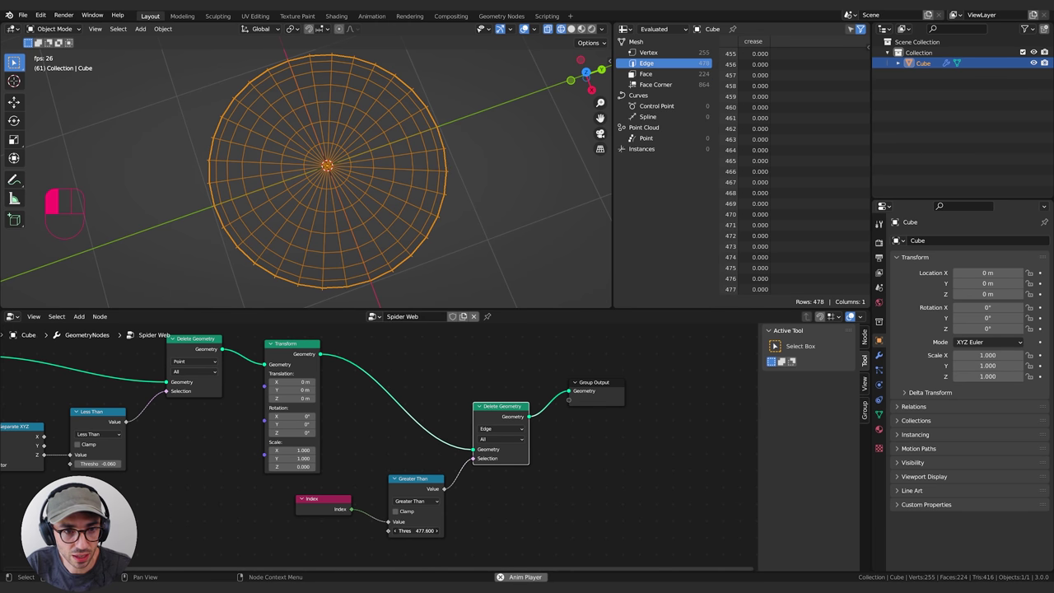
mouse_move(330, 531)
left_mouse_down()
mouse_move(306, 532)
mouse_move(345, 531)
left_mouse_up()
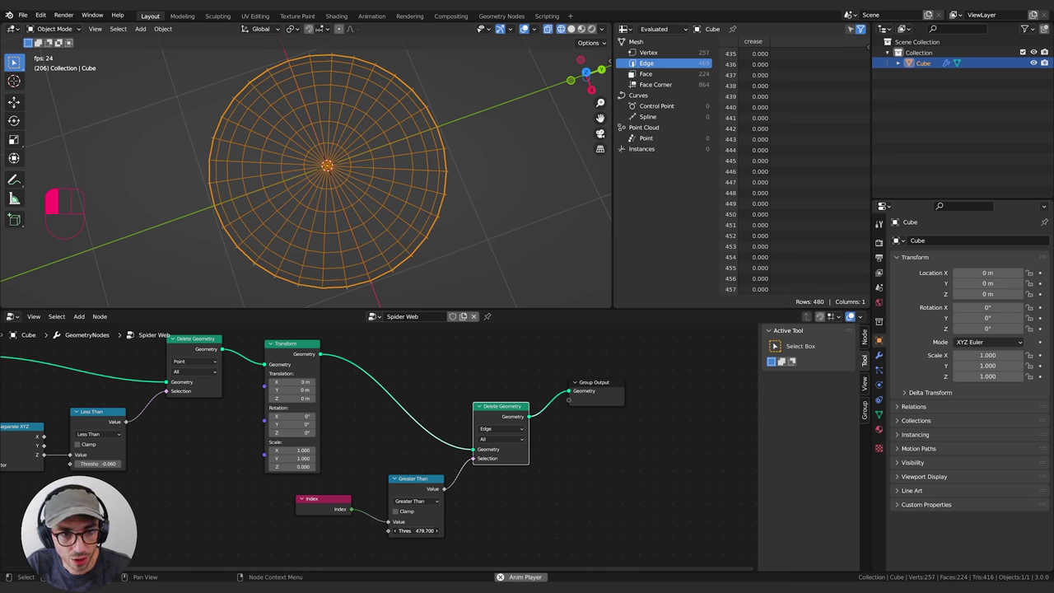
left_click_drag(376, 531, 425, 530)
left_click(427, 529)
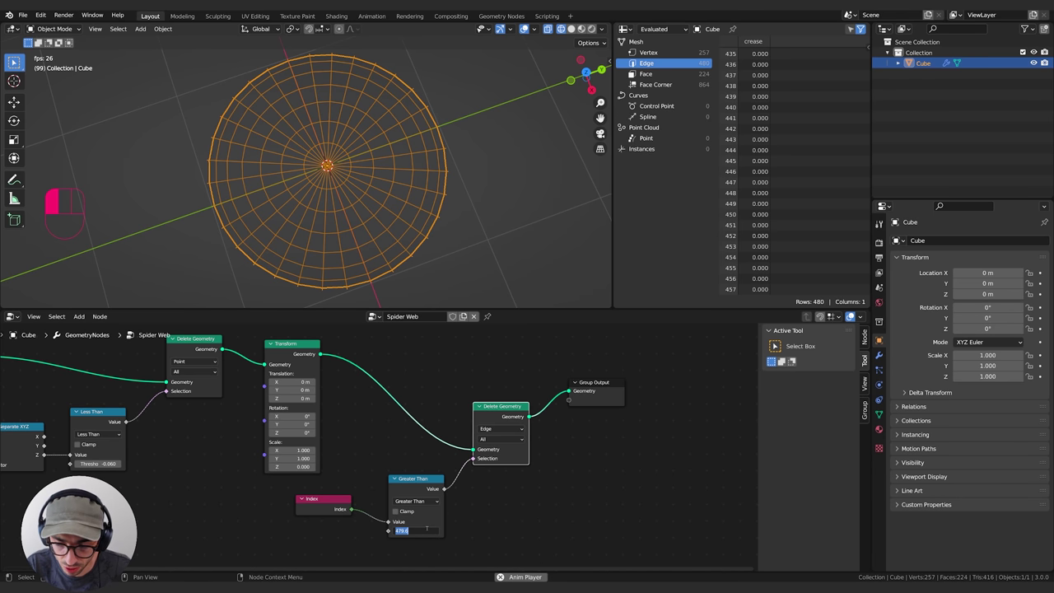
type("479")
key("Return")
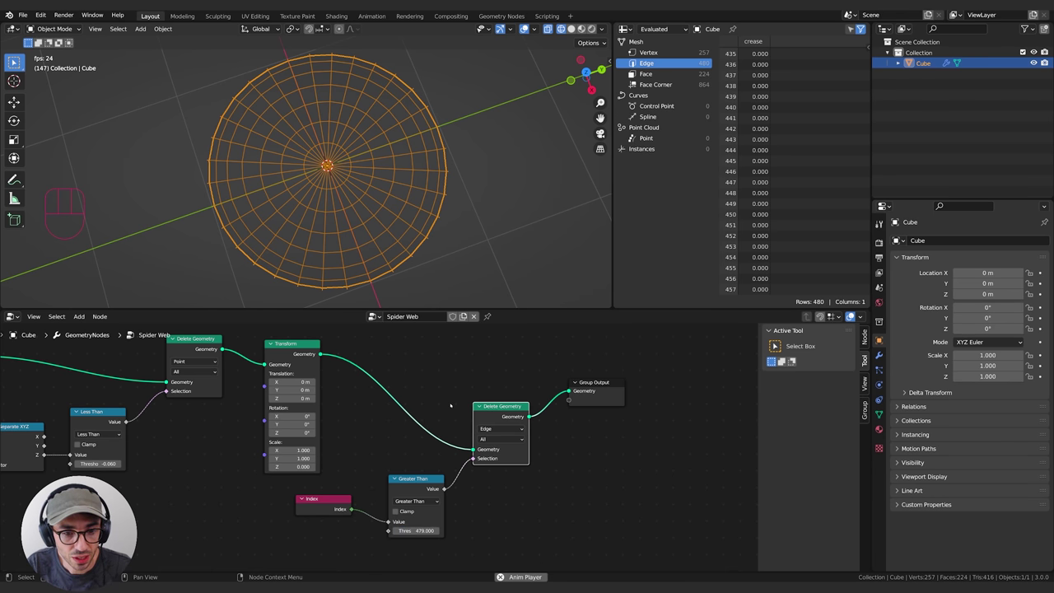
left_click(508, 536)
Step: Examine the last edge indices in the spreadsheet with the edge deletion applied
middle_click_drag(755, 111, 755, 99)
middle_click_drag(748, 216, 745, 107)
middle_click_drag(733, 195, 737, 90)
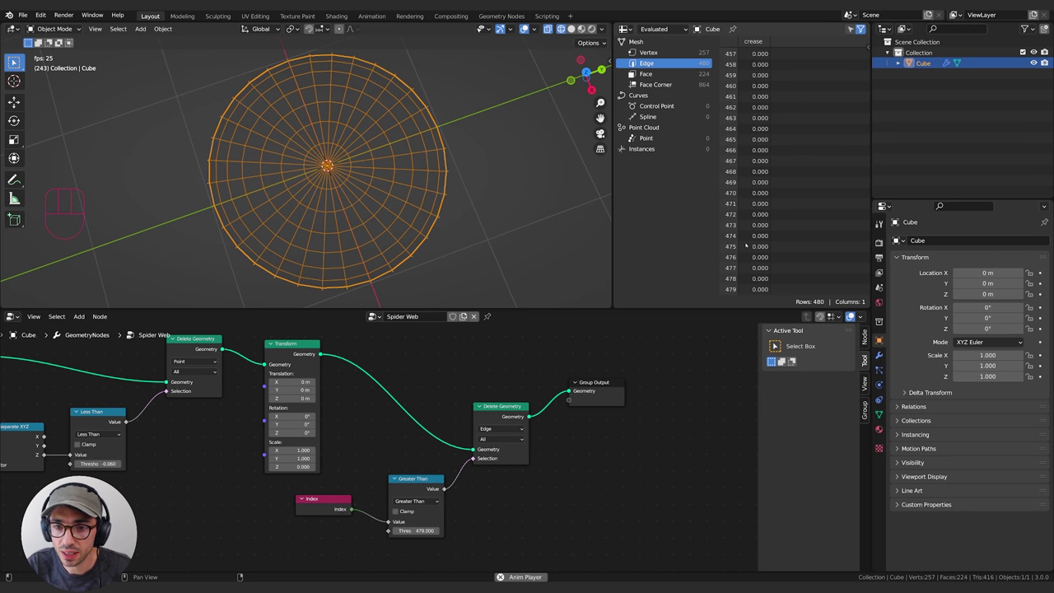
middle_click_drag(746, 245, 745, 177)
middle_click_drag(744, 268, 739, 156)
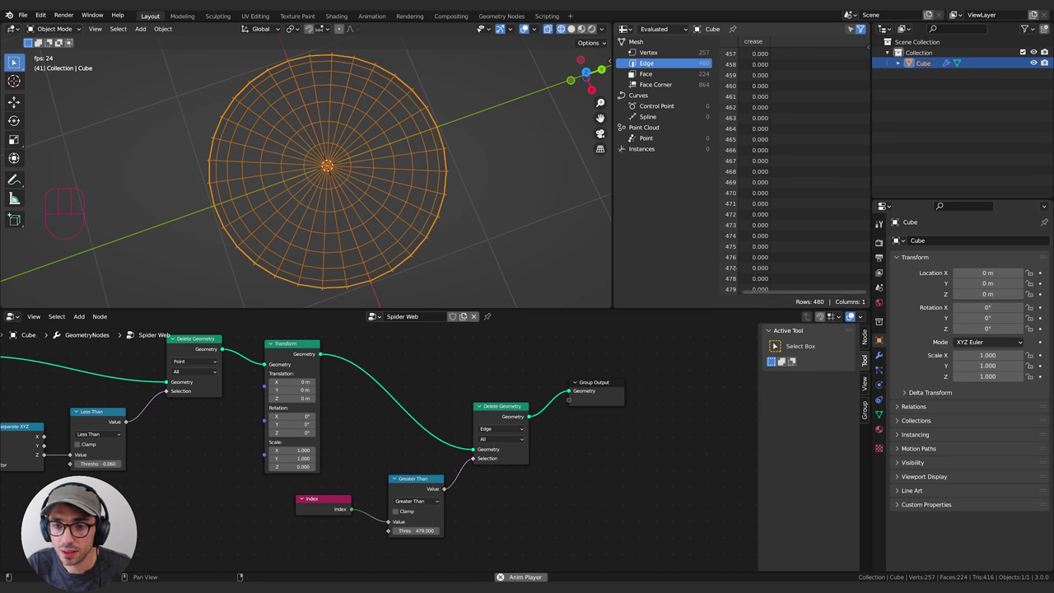
middle_click_drag(734, 268, 731, 235)
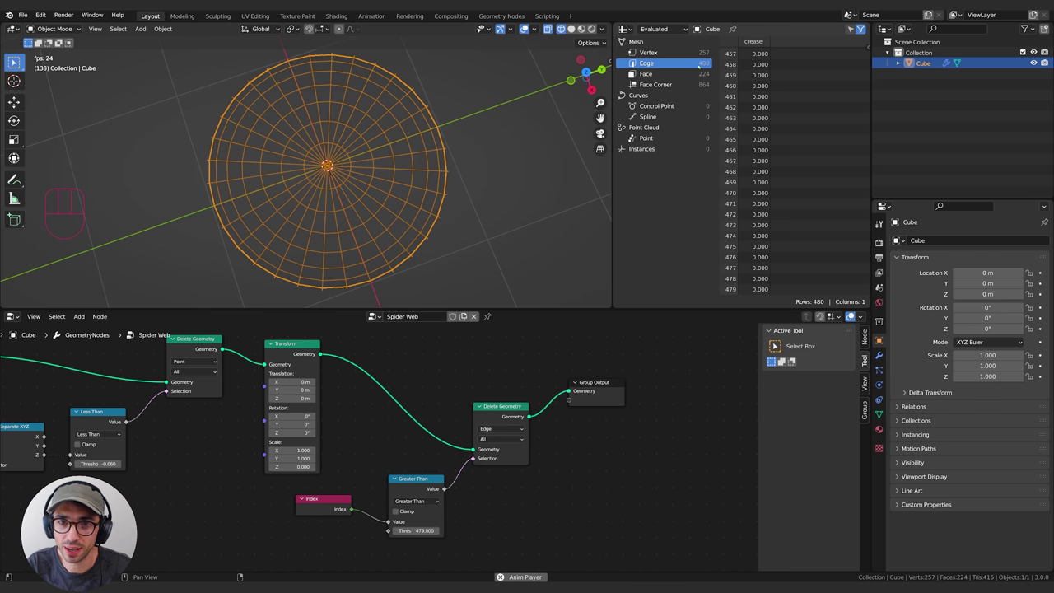
Step: Temporarily bypass the Edge-domain Delete Geometry node to examine the edge rows beyond index 479, and reconnect it to Group Output
left_click_drag(595, 383, 621, 374)
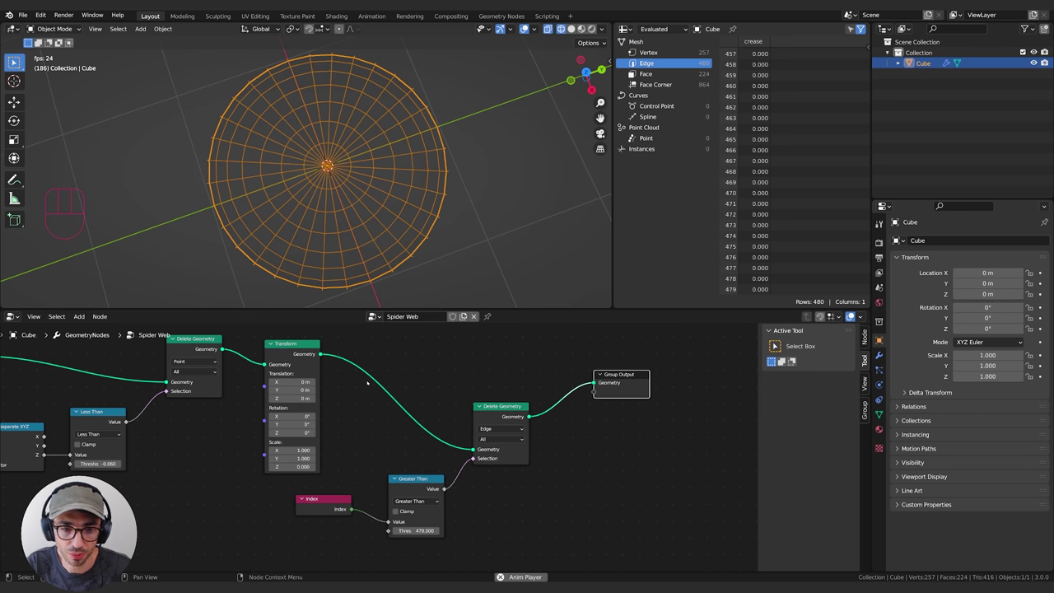
left_click_drag(321, 355, 595, 387)
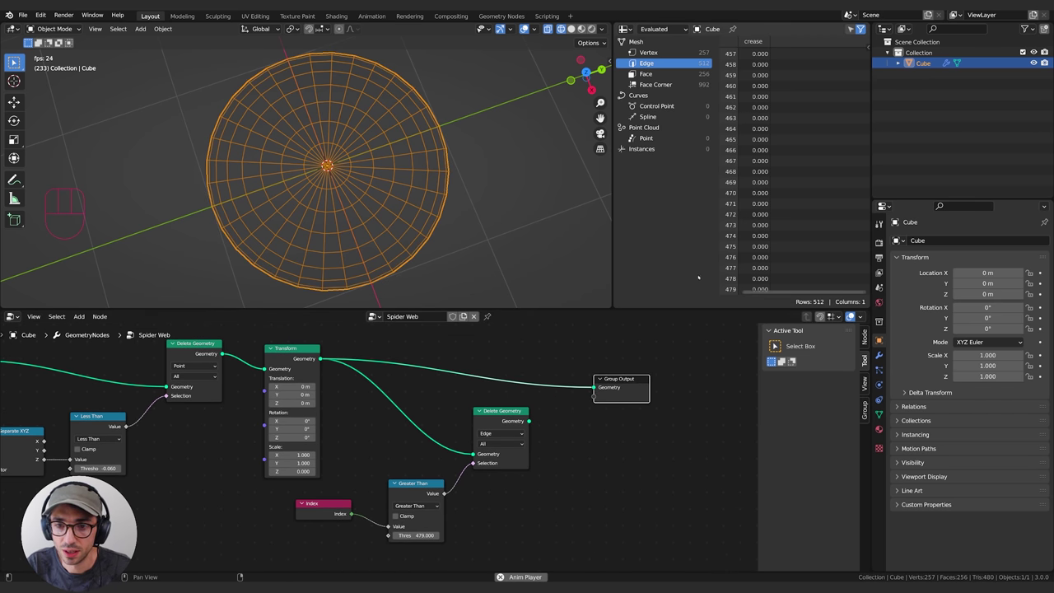
middle_click_drag(766, 246, 730, 172)
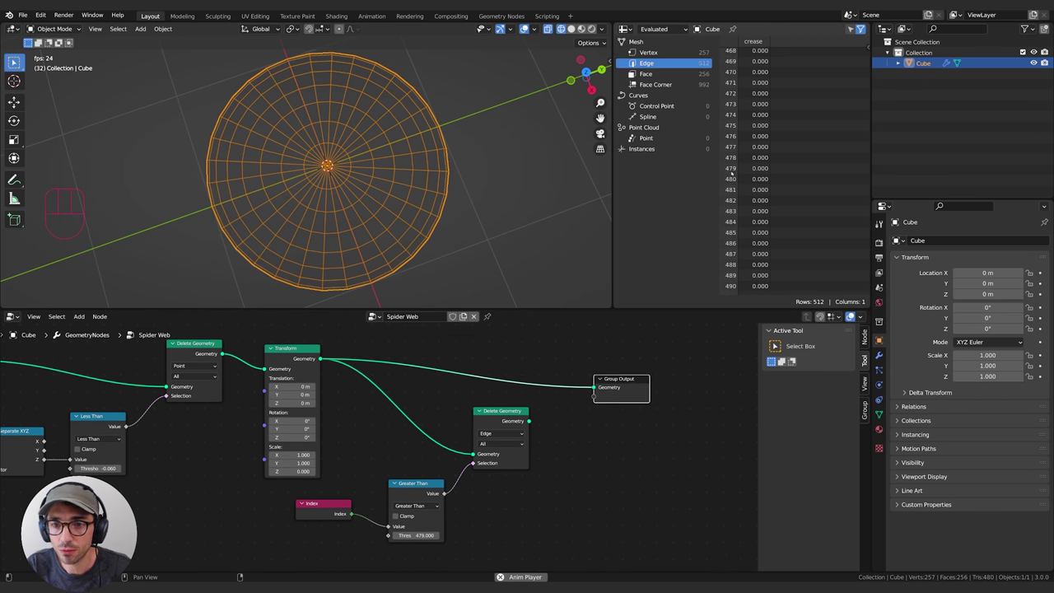
middle_click_drag(755, 233, 751, 132)
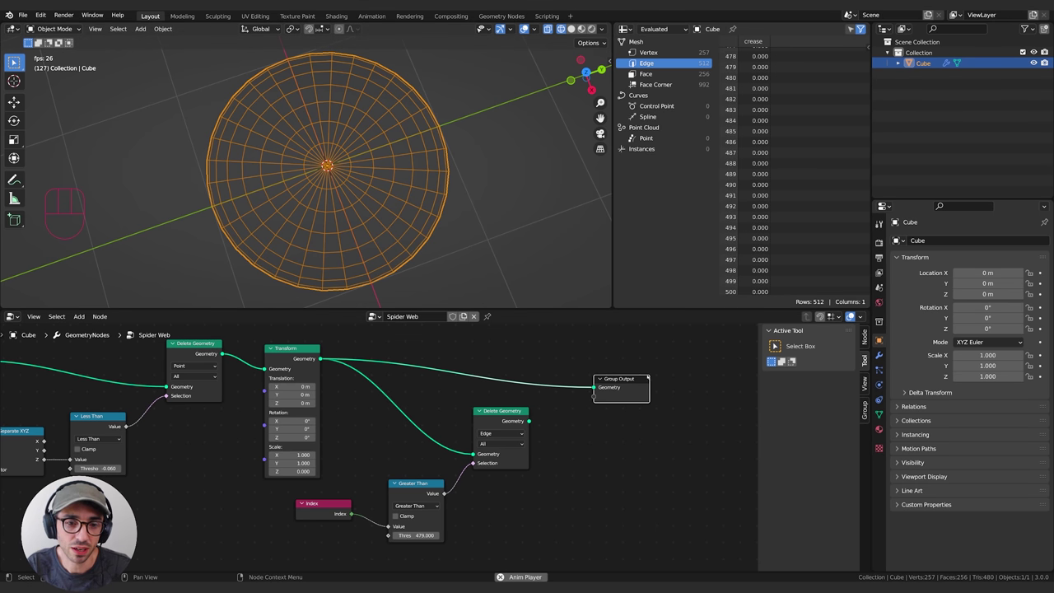
left_click_drag(529, 422, 594, 388)
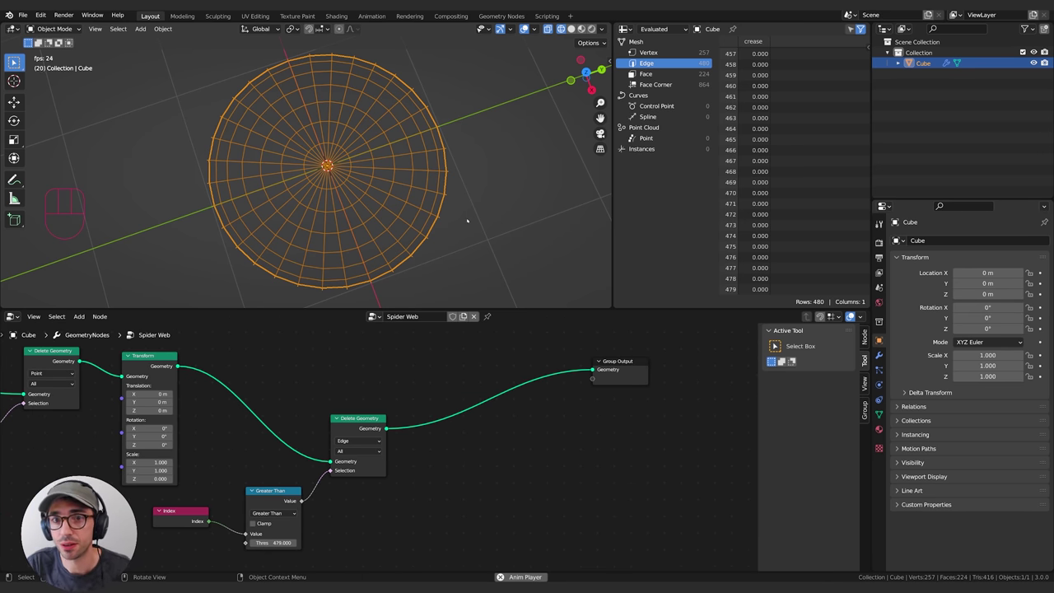
Step: Show the vertex data in the spreadsheet and duplicate the Index and Greater Than pair beyond the Edge-domain Delete Geometry node
left_click(660, 52)
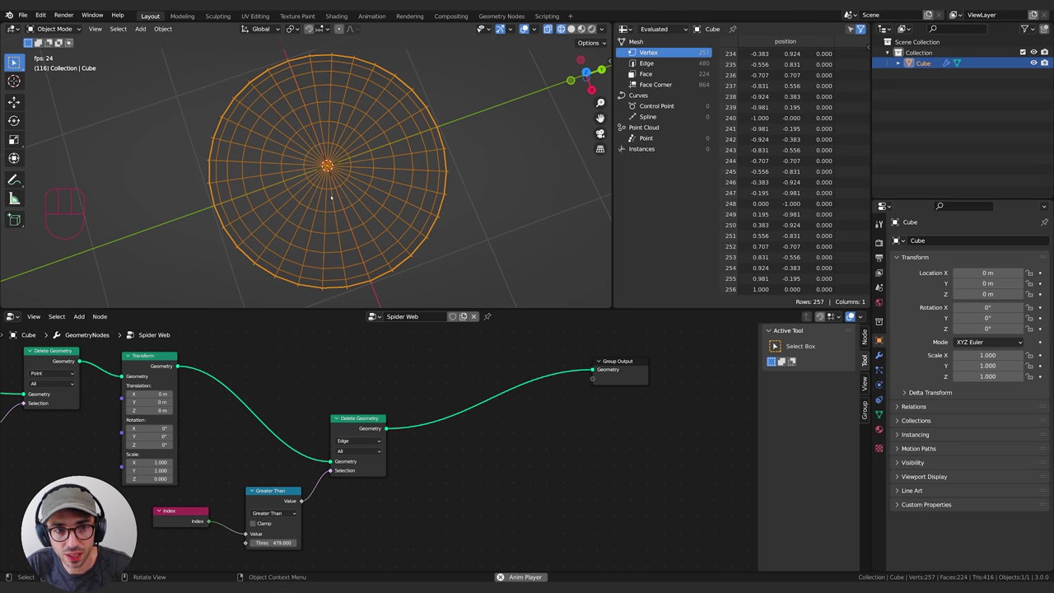
middle_click_drag(571, 463, 532, 470)
left_click_drag(582, 379, 609, 385)
middle_click_drag(532, 458, 558, 420)
left_click(169, 486)
left_click(261, 469, "shift")
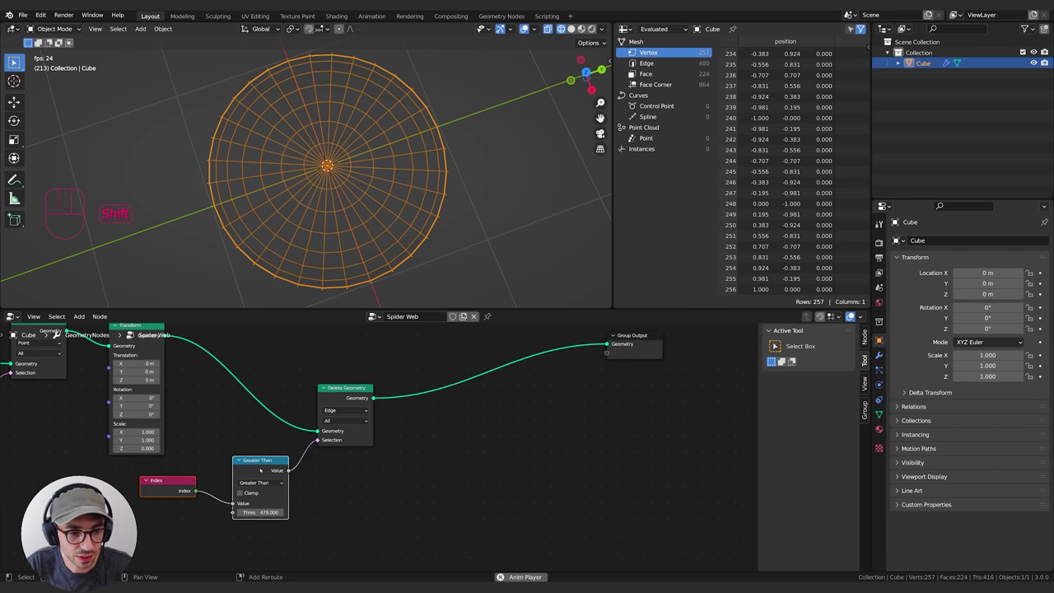
key("shift+d")
left_click(594, 424)
middle_click_drag(599, 431, 435, 446)
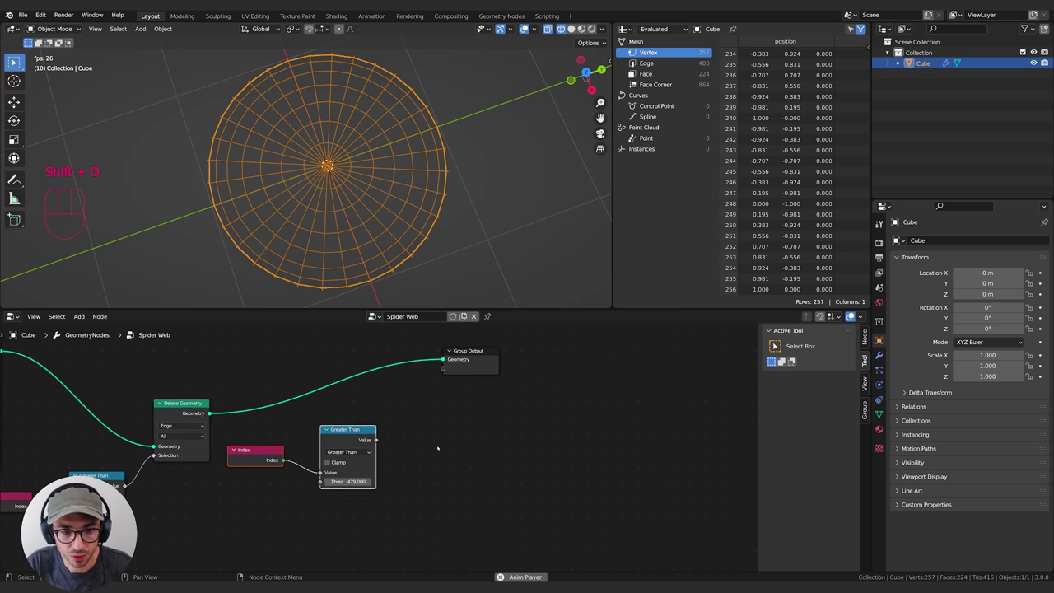
key("g")
left_click(475, 472)
Step: Duplicate the Edge-domain Delete Geometry node, set the copy's domain to Point, and move Group Output farther along to make room
left_click(178, 404)
key("shift+d")
left_click(487, 414)
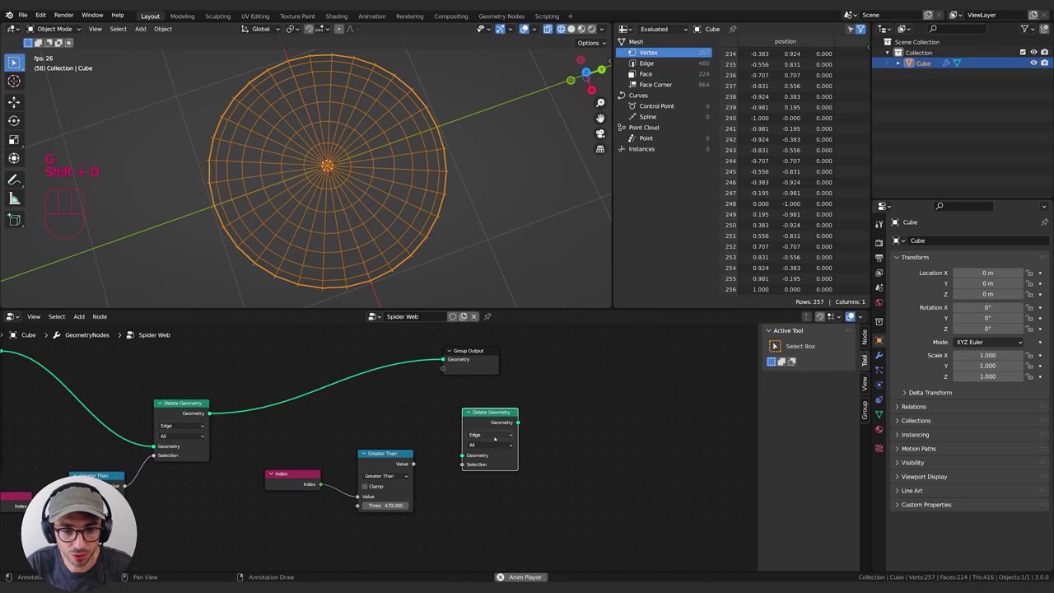
left_click(489, 436)
left_click(476, 444)
left_click_drag(483, 363, 586, 362)
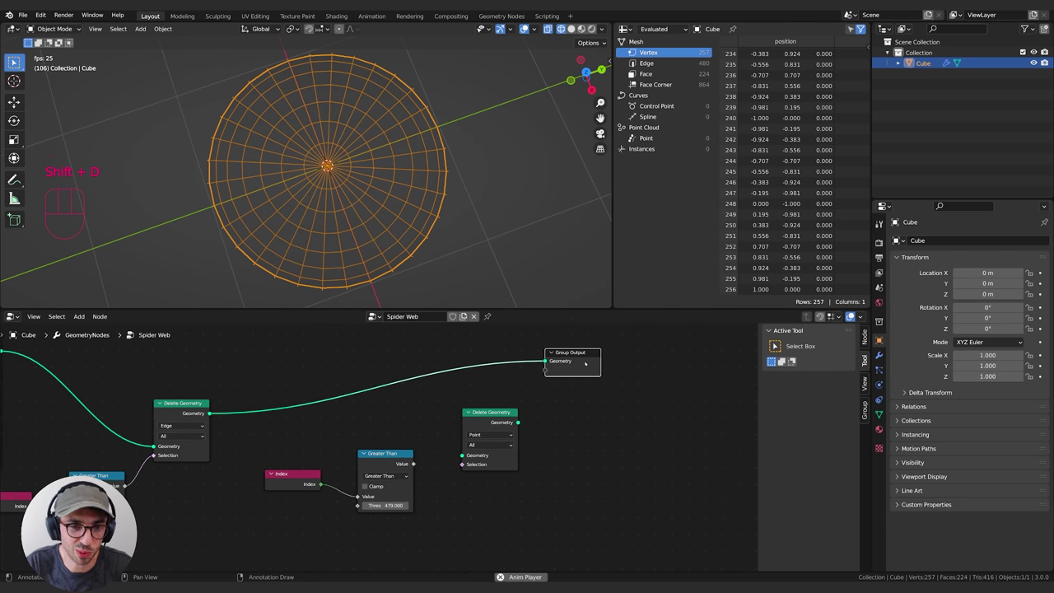
Step: Connect the duplicated Greater Than node to the Point-domain Delete Geometry node's Selection and set its threshold to 240
left_click(407, 453)
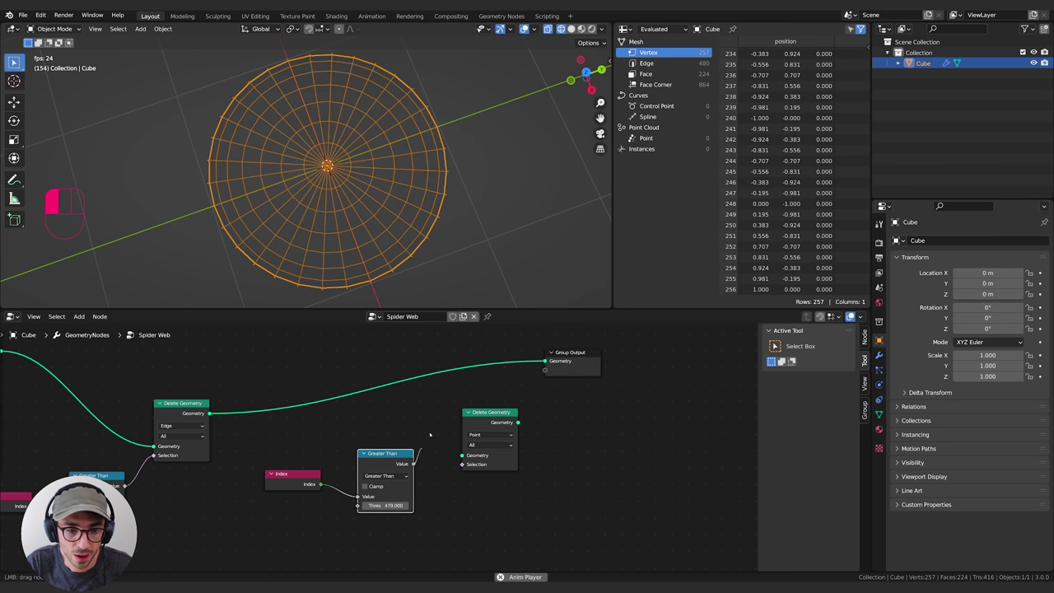
left_click_drag(414, 464, 462, 464)
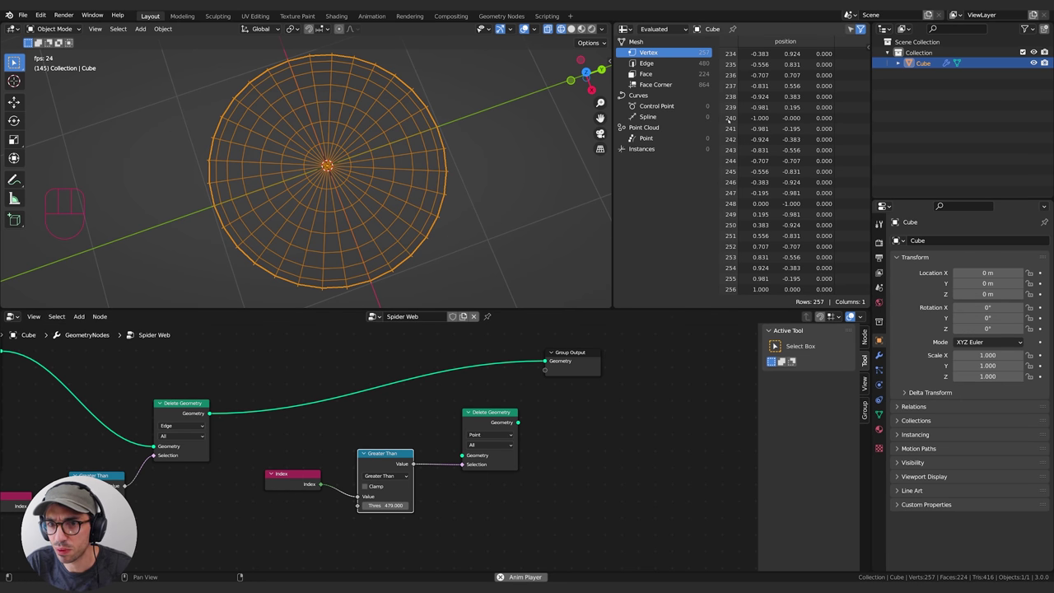
left_click(387, 505)
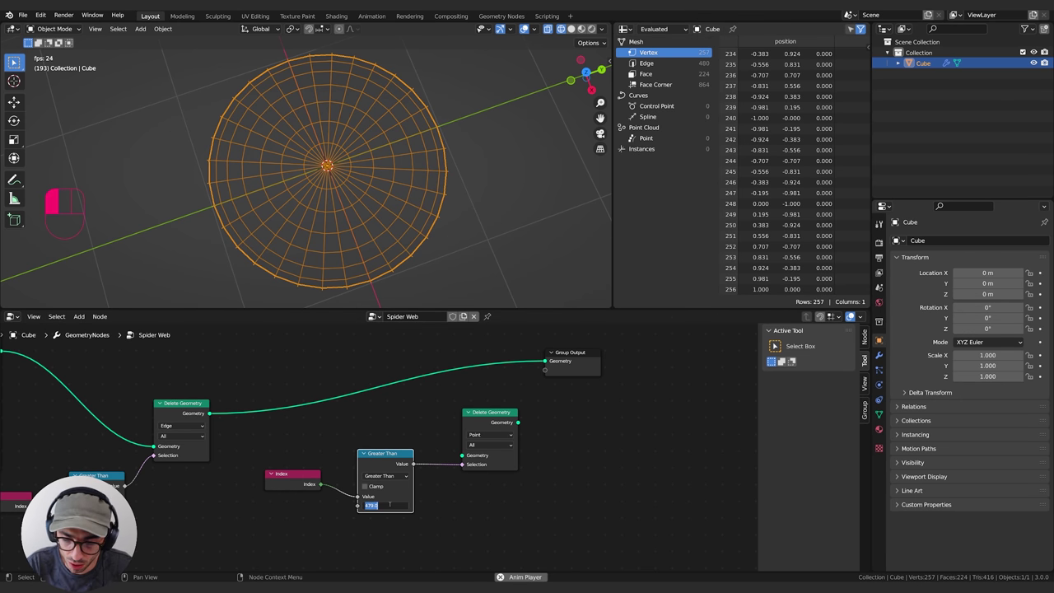
type("2450")
key("BackSpace")
key("BackSpace")
type("0")
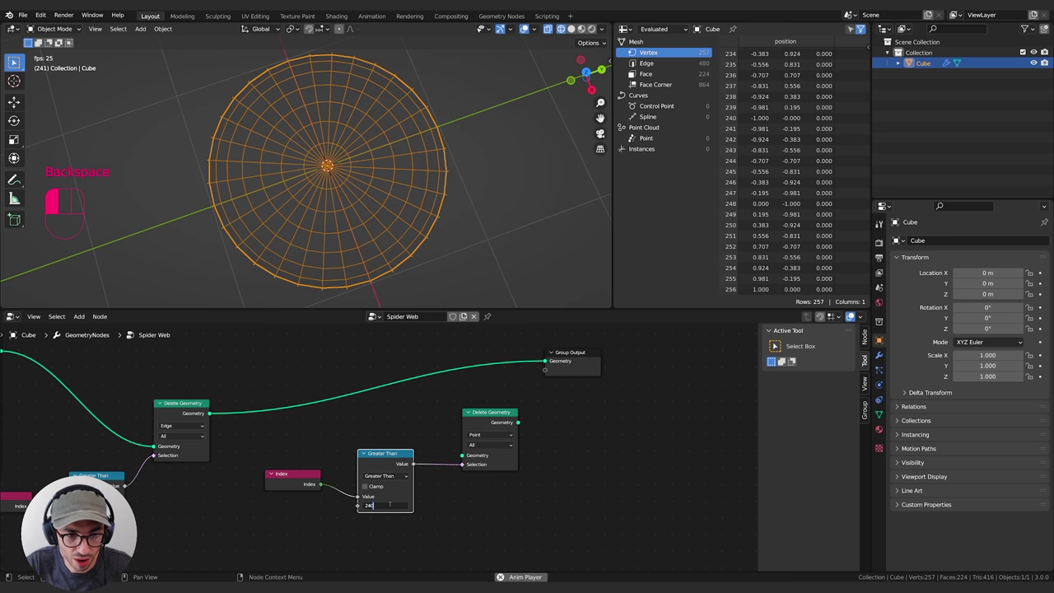
key("Return")
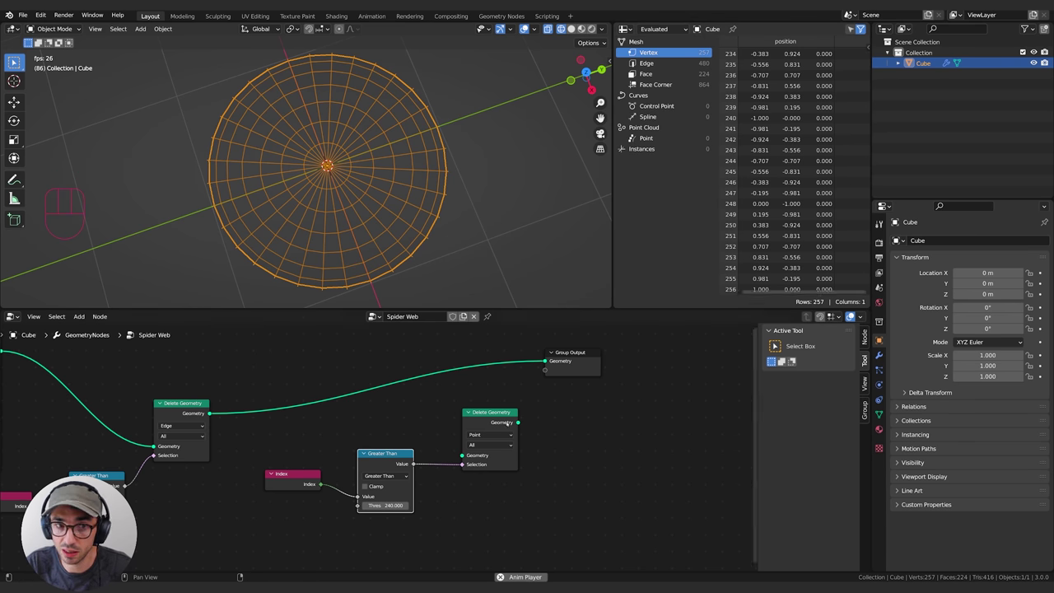
Step: Wire the Point-domain Delete Geometry node between the Edge-domain Delete Geometry node and Group Output
middle_click_drag(641, 409, 584, 430)
left_click_drag(422, 444, 419, 433)
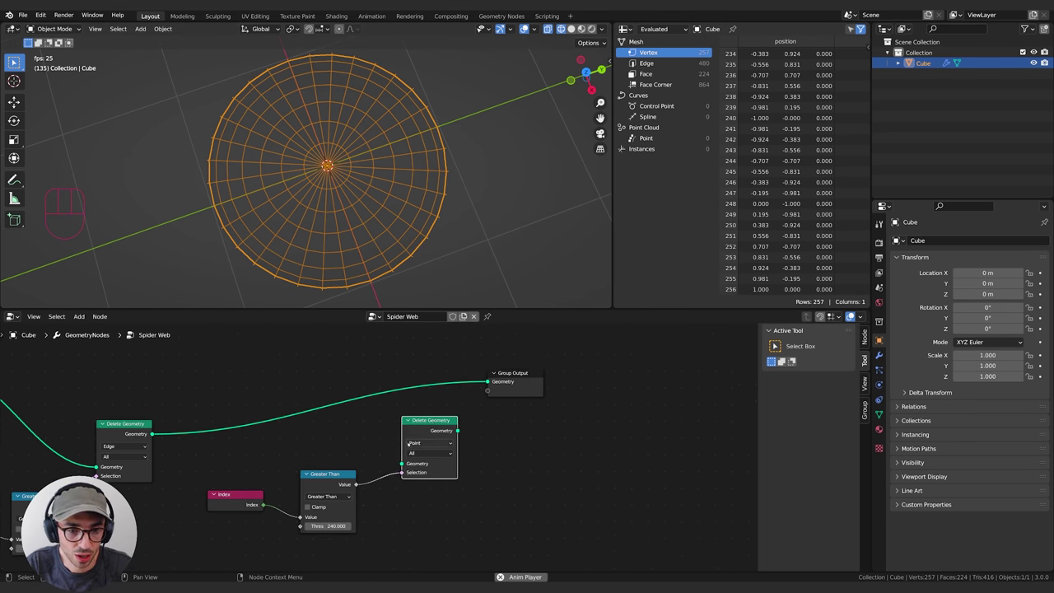
left_click_drag(152, 434, 401, 464)
left_click_drag(458, 430, 490, 383)
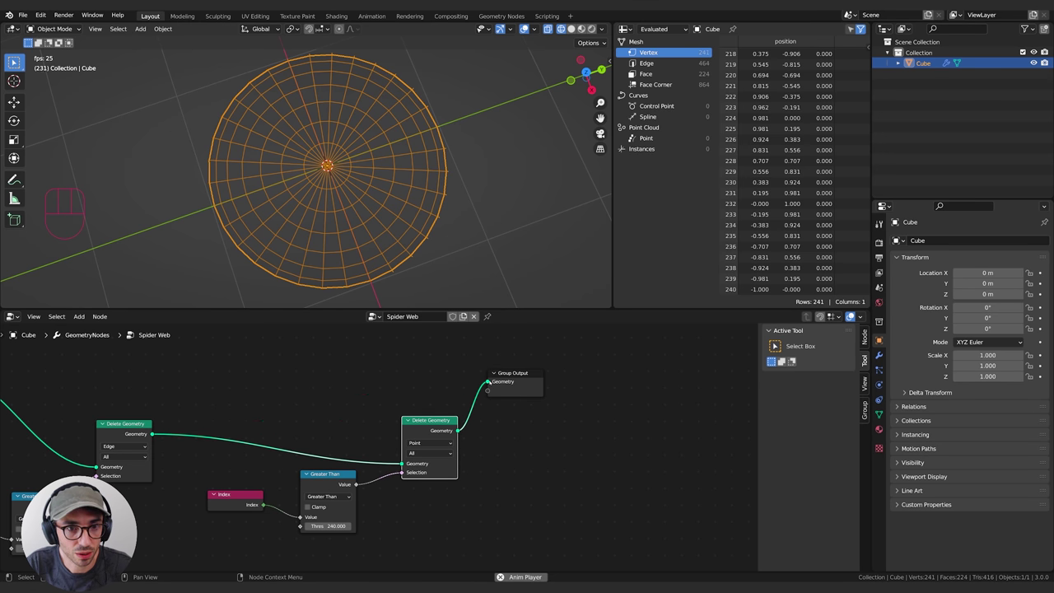
middle_click_drag(503, 442, 528, 442)
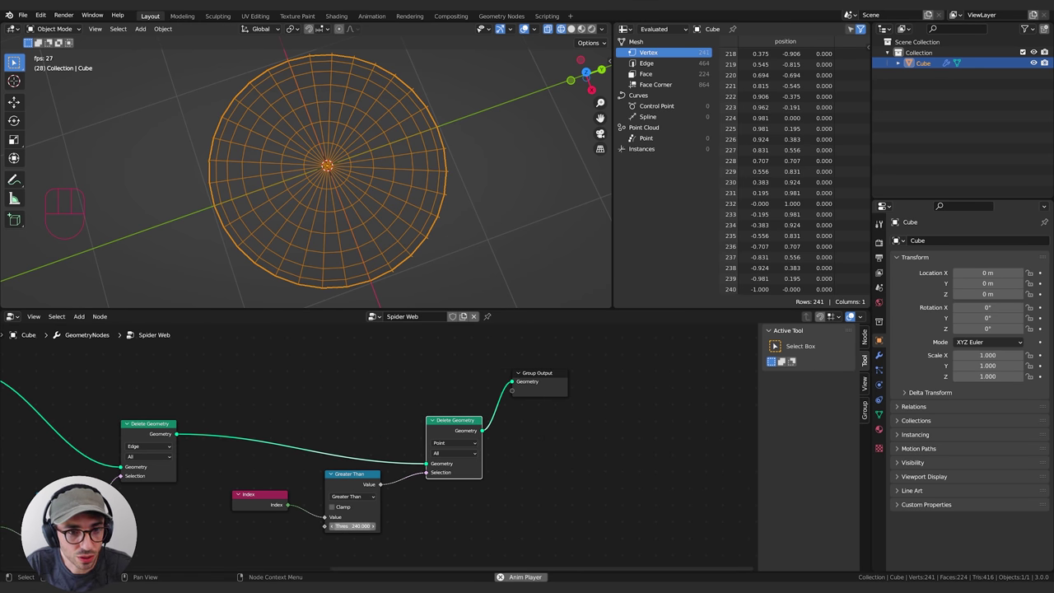
Step: Lower the threshold of the Greater Than node driving the point deletion and set it to exactly 224
left_click_drag(353, 526, 317, 526)
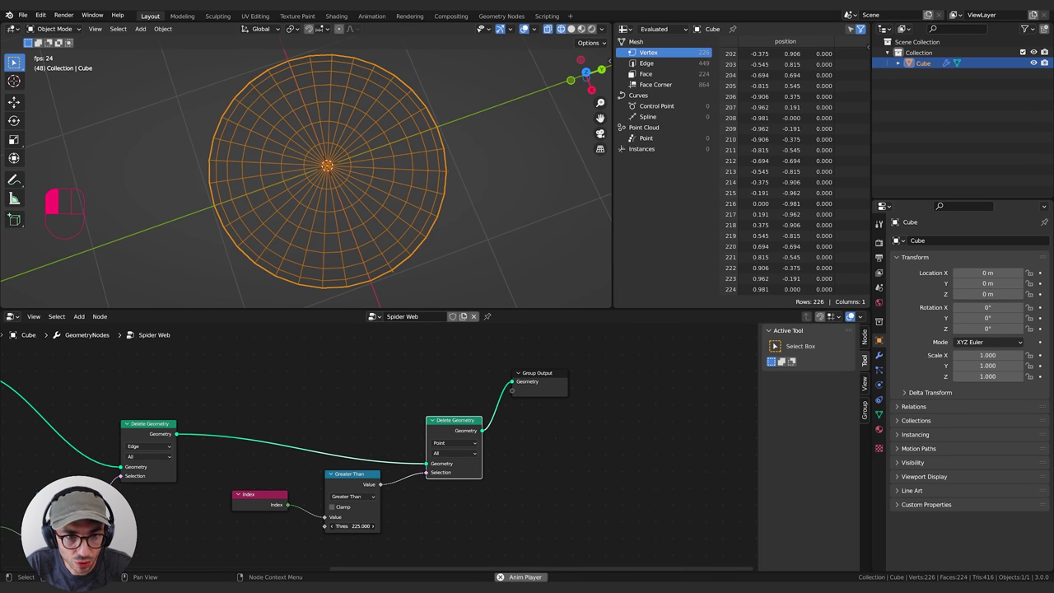
left_click(356, 526)
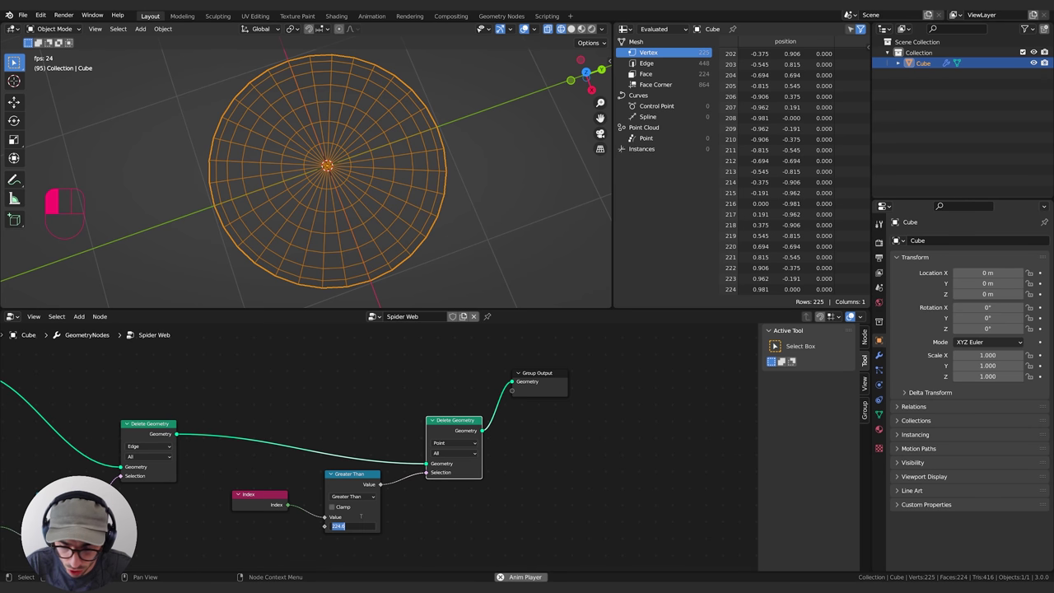
type("224")
key("Return")
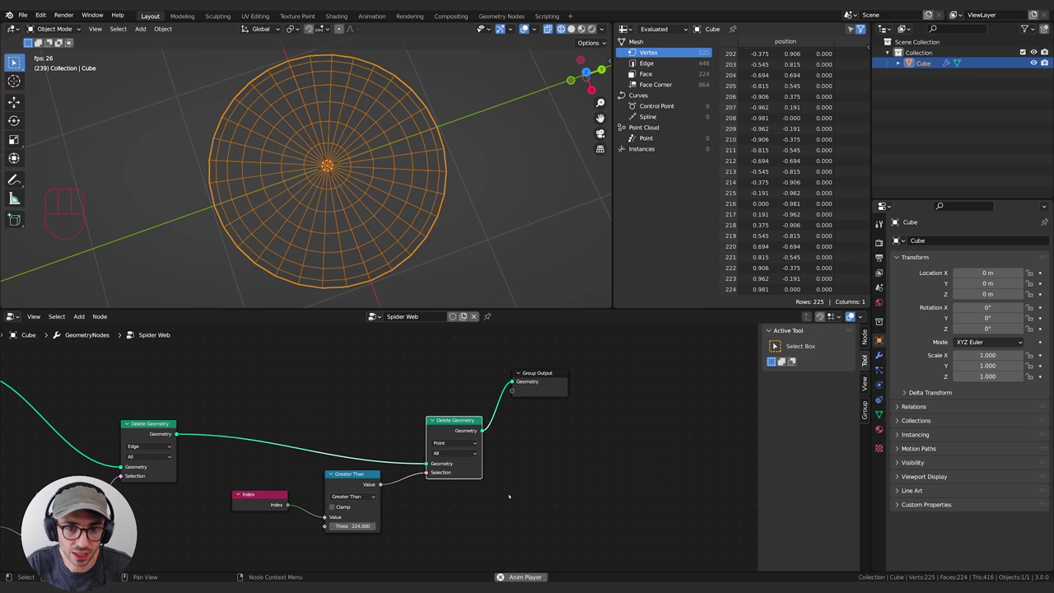
middle_click_drag(509, 496, 543, 489)
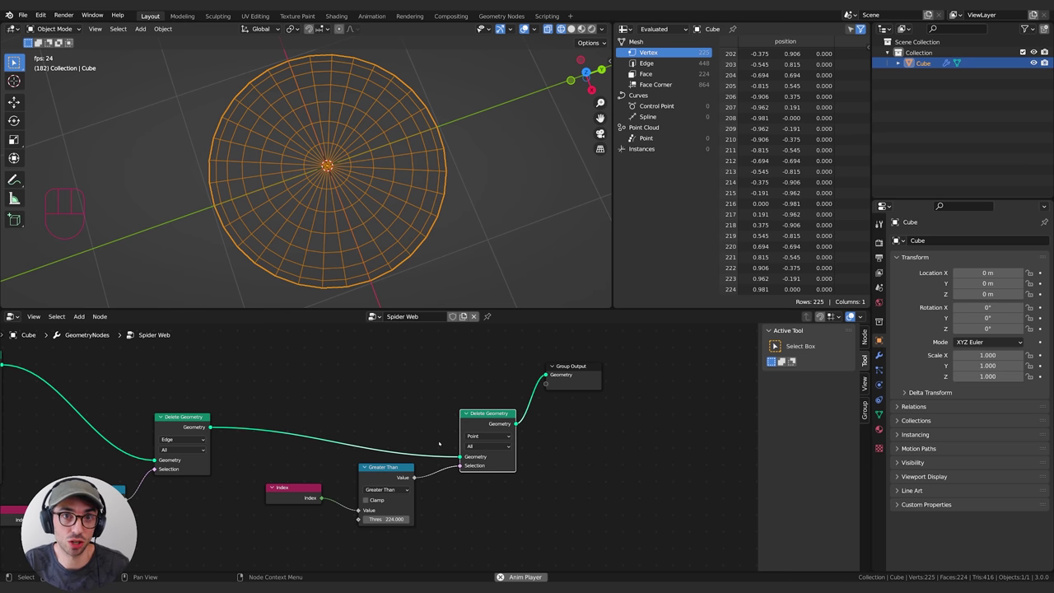
Step: Connect the Edge-domain Delete Geometry node directly to Group Output and delete the Point-domain Delete Geometry node
middle_click_drag(503, 456, 474, 473)
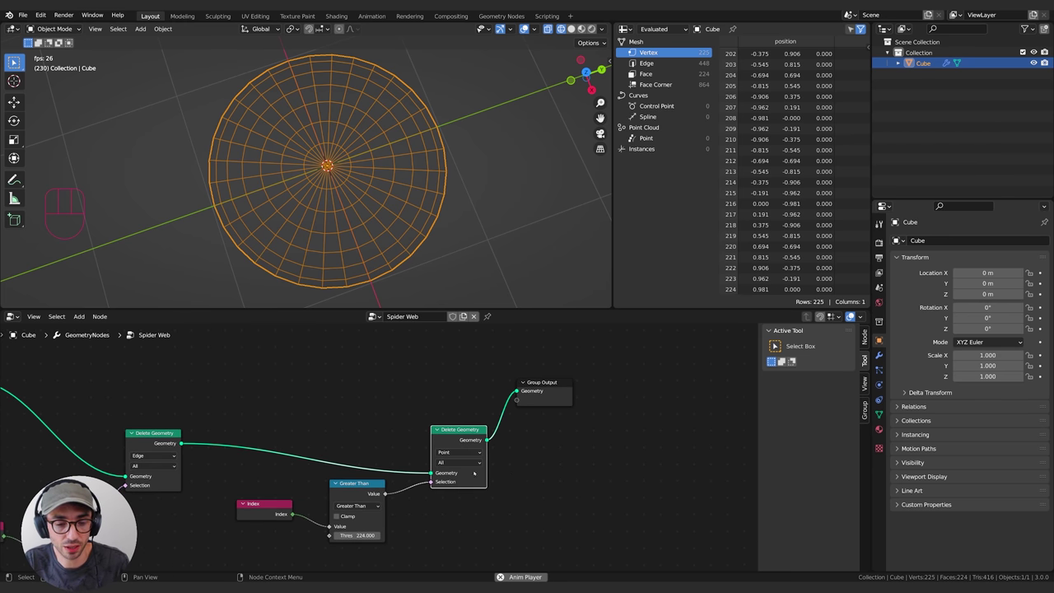
left_click_drag(431, 473, 517, 391)
left_click_drag(459, 443, 511, 443)
key("x")
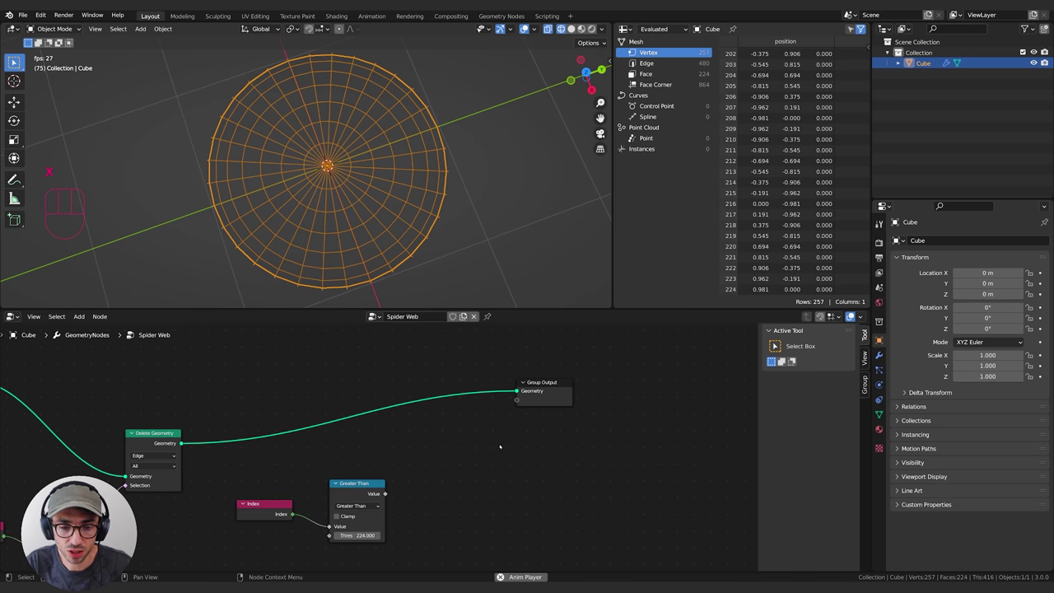
Step: Insert a Set Position node between Delete Geometry and Group Output and connect the Greater Than value to its Selection
key("shift+a")
type("se")
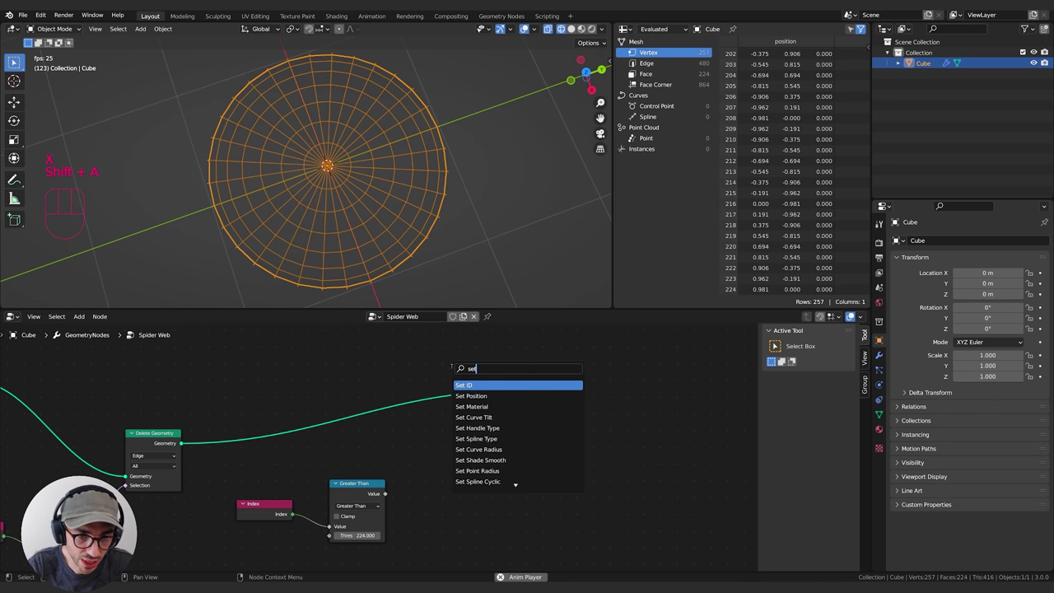
type("t")
key("Return")
left_click(461, 465)
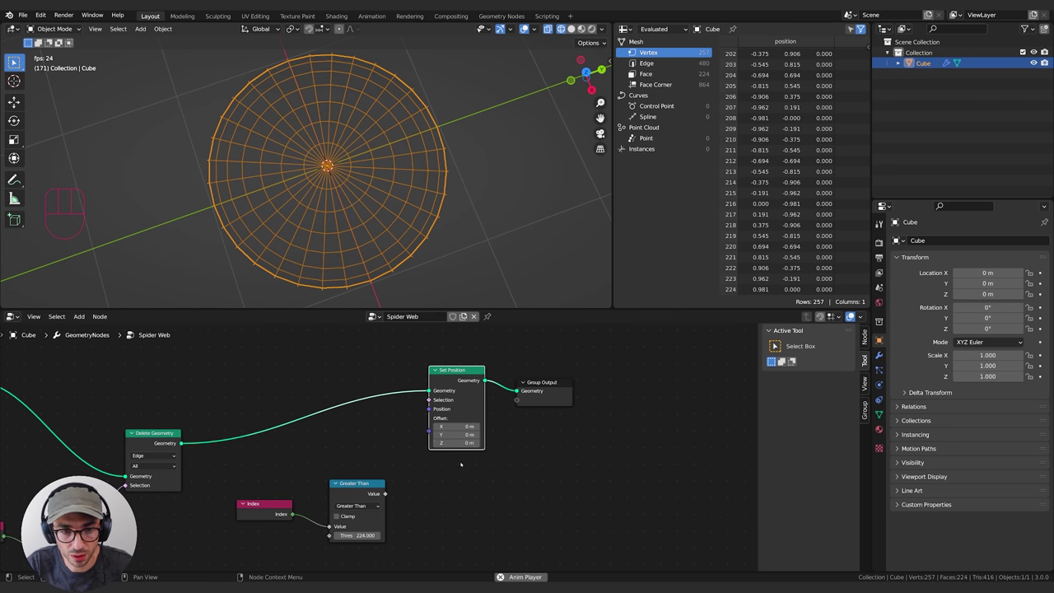
left_click_drag(383, 492, 452, 429)
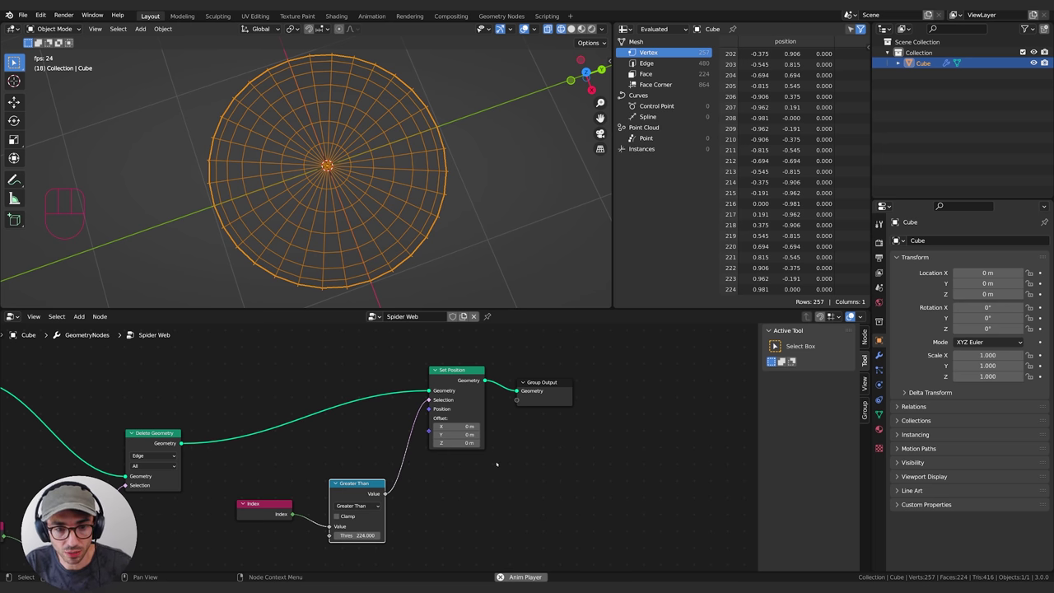
Step: Try shifting the selected outer points with the Set Position X and Y offsets, and reset both offsets to 0 m
left_click_drag(468, 427, 444, 435)
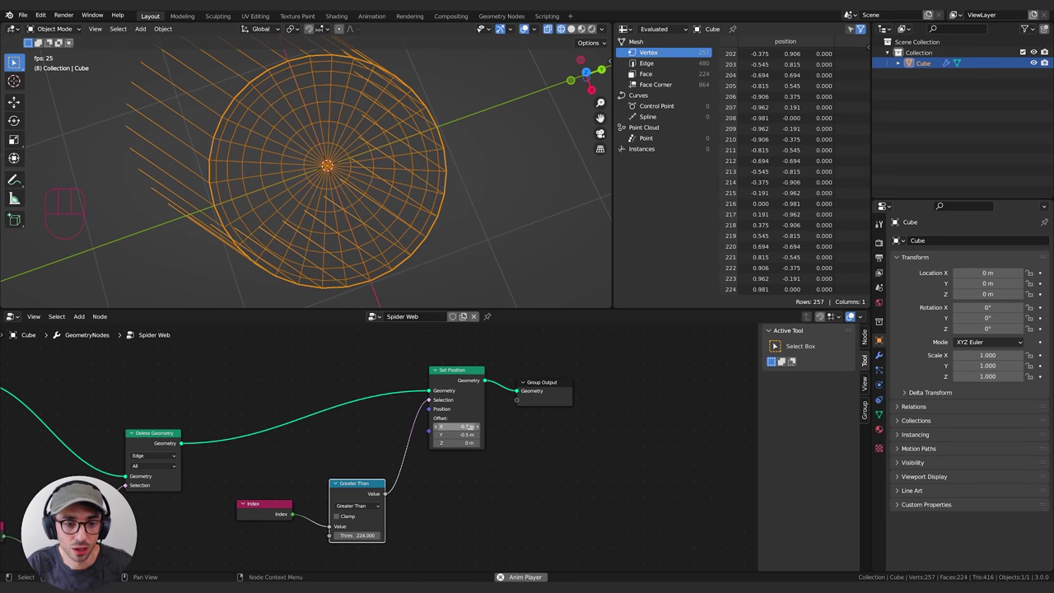
left_click(468, 426)
type("0")
key("Return")
left_click(468, 435)
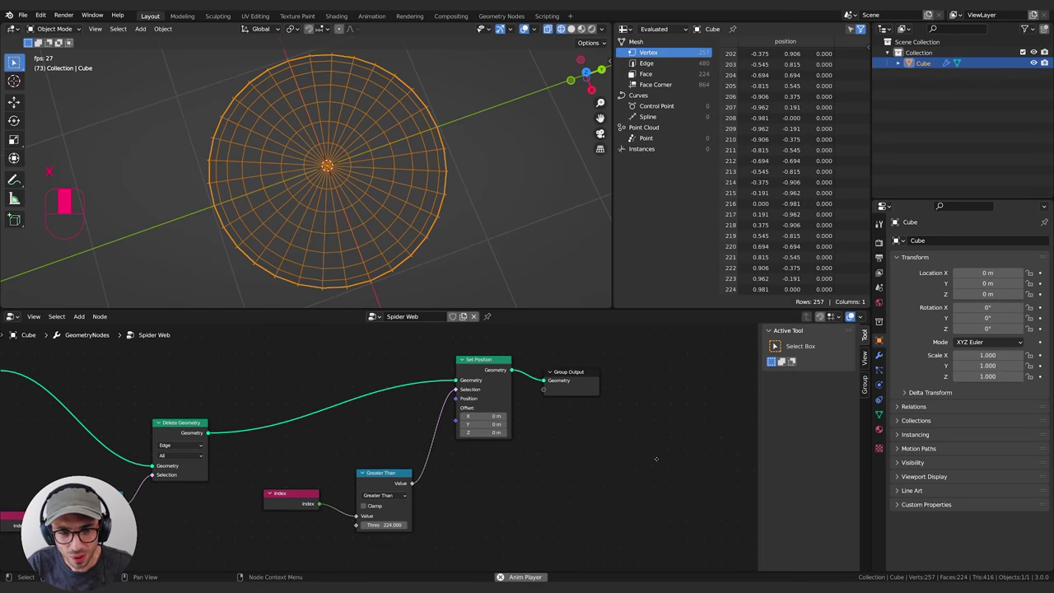
key("x")
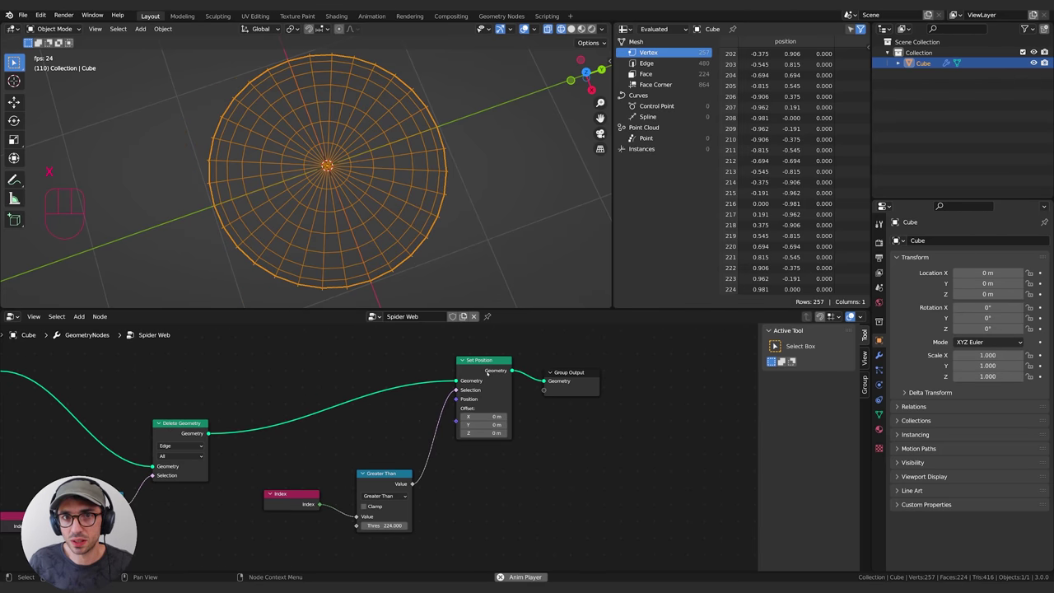
Step: Try adding a Transform node below Group Output, and delete it again
middle_click_drag(483, 371, 478, 378)
key("shift+a")
left_click(534, 365)
type("tra")
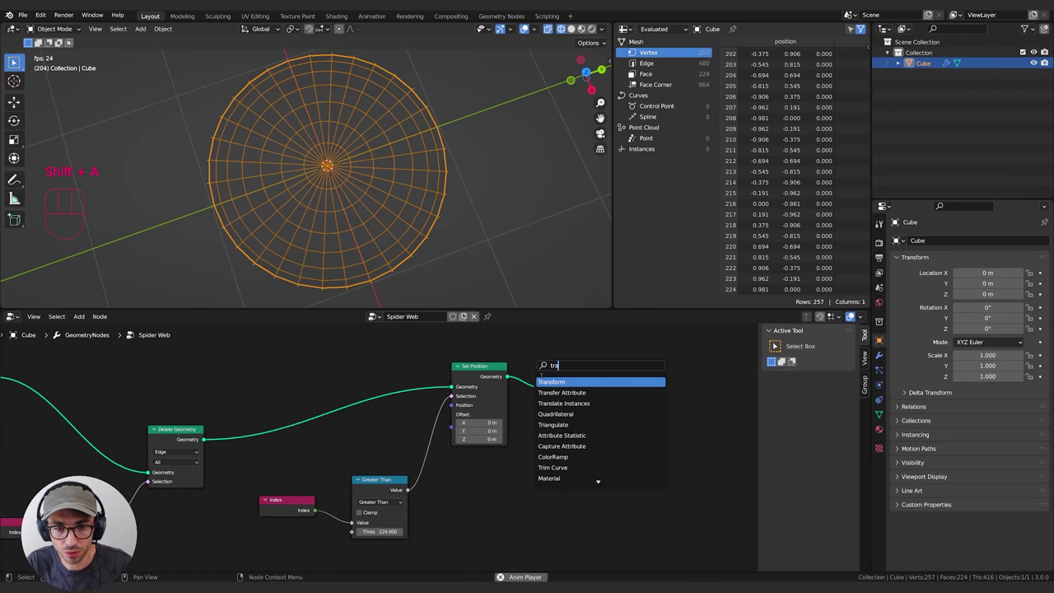
key("Return")
left_click(553, 480)
middle_click_drag(553, 481, 539, 448)
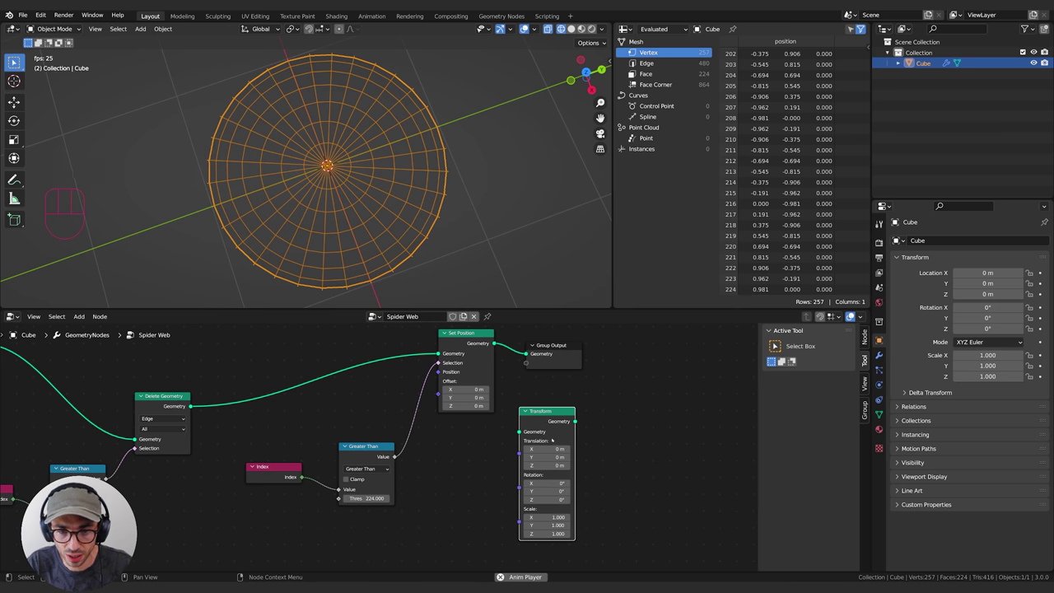
left_click_drag(560, 437, 586, 430)
key("x")
Step: Try adding a Scale Instances node, and remove it again
key("shift+a")
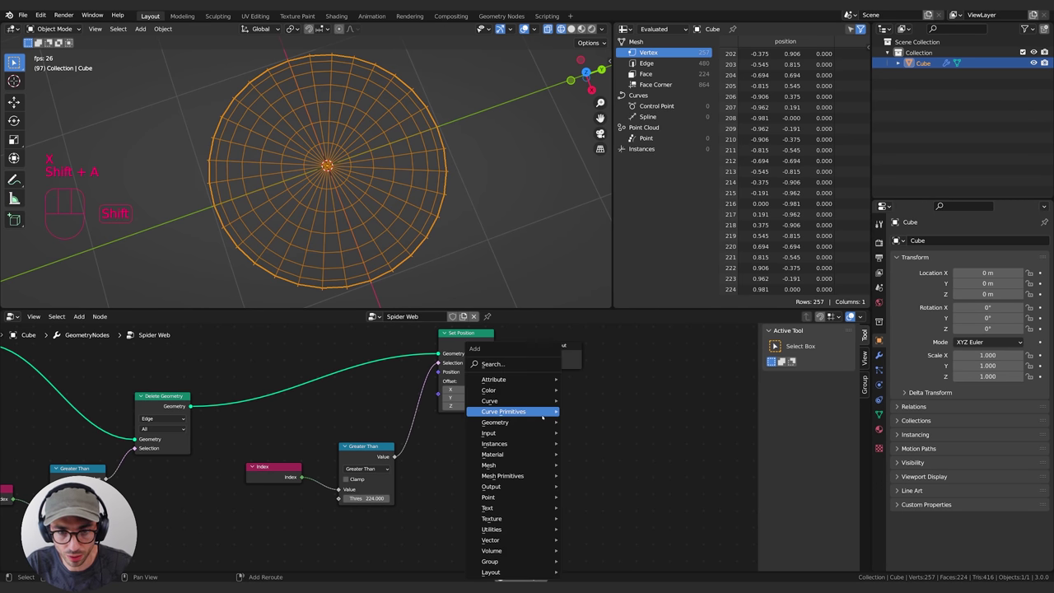
type("sca")
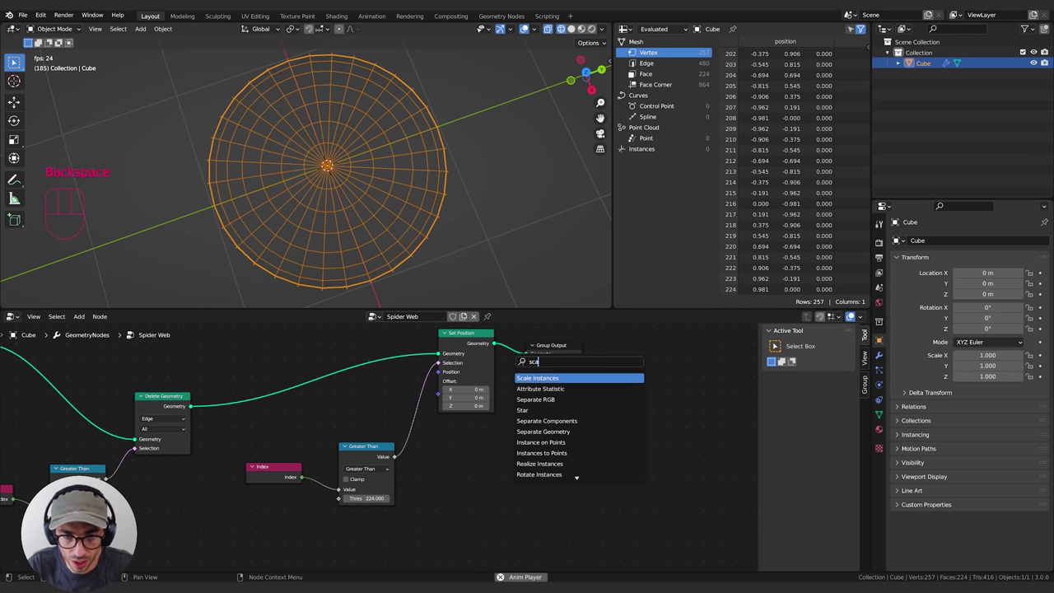
key("Return")
left_click(578, 408)
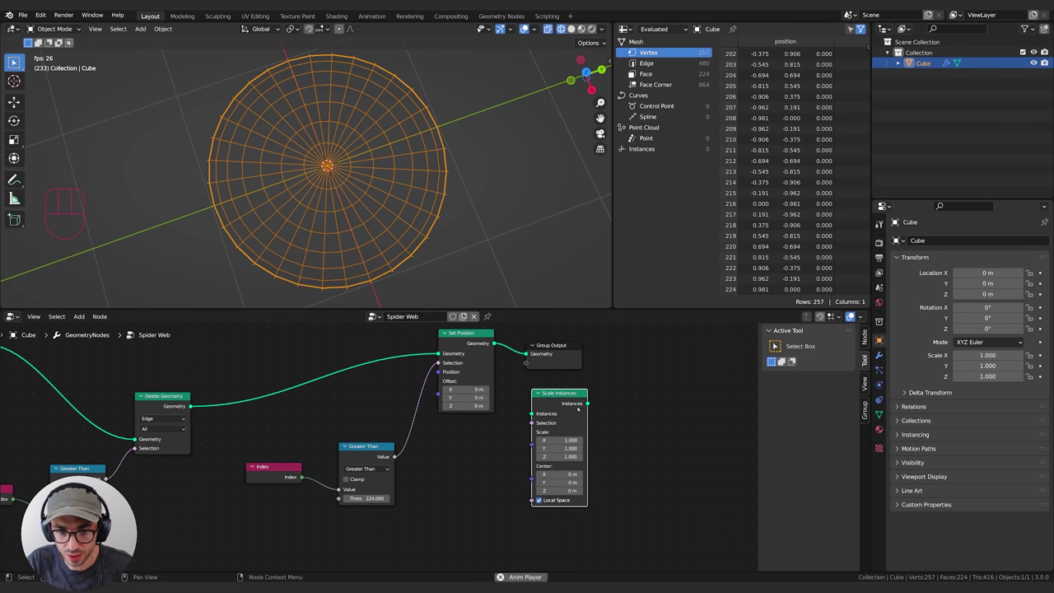
key("x")
middle_click_drag(473, 392, 504, 419)
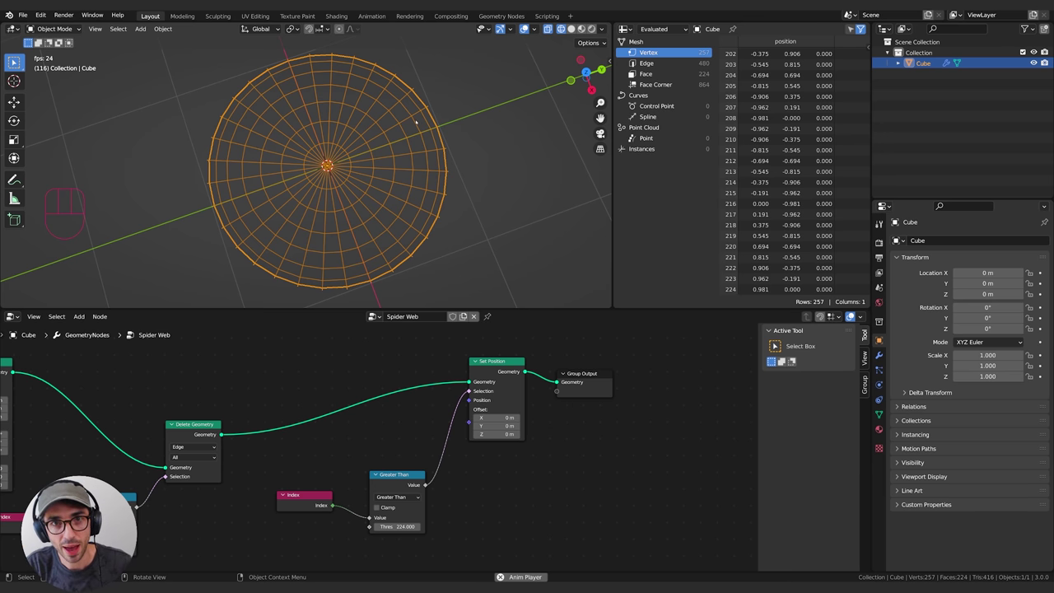
Step: Enter Edit Mode on the two-vertex mesh Cube.001 and remove the Note annotation layer
middle_click_drag(362, 223, 334, 246)
middle_click_drag(333, 246, 332, 253)
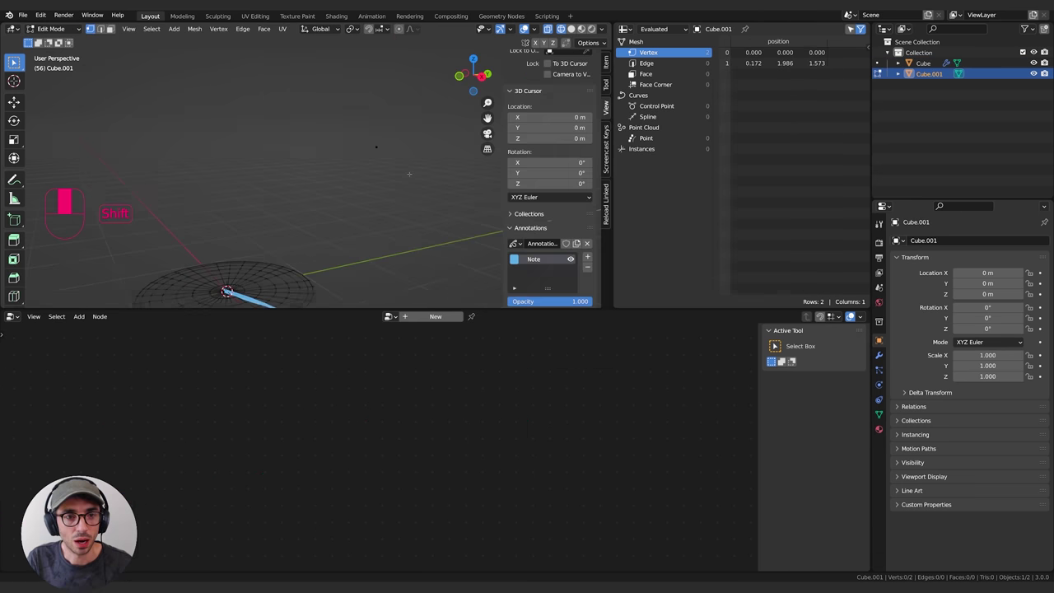
key("Tab")
key("Tab")
key("a")
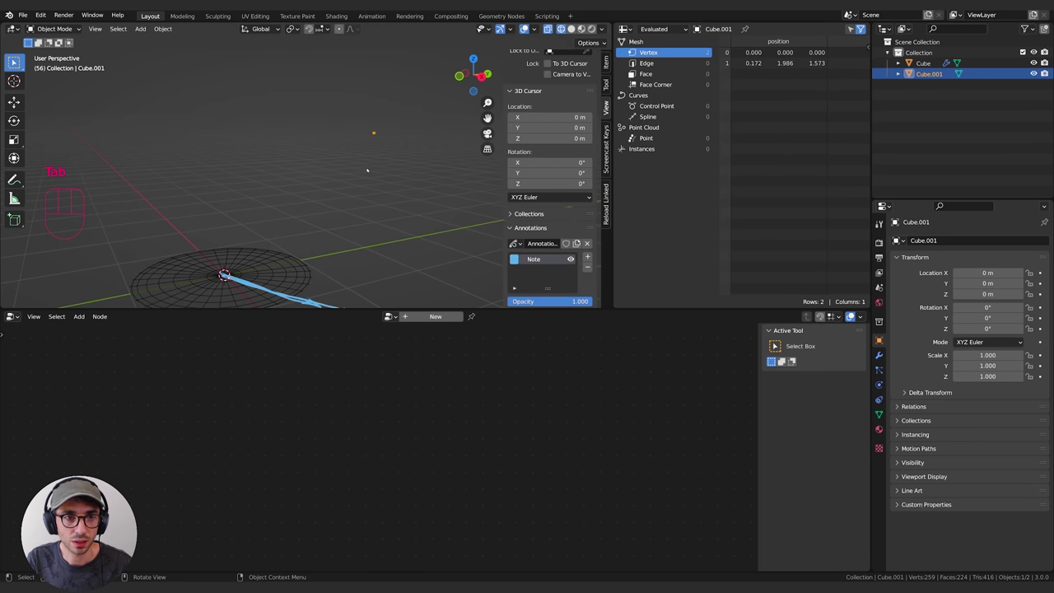
middle_click_drag(310, 170, 317, 177)
middle_click_drag(296, 91, 319, 62, "shift")
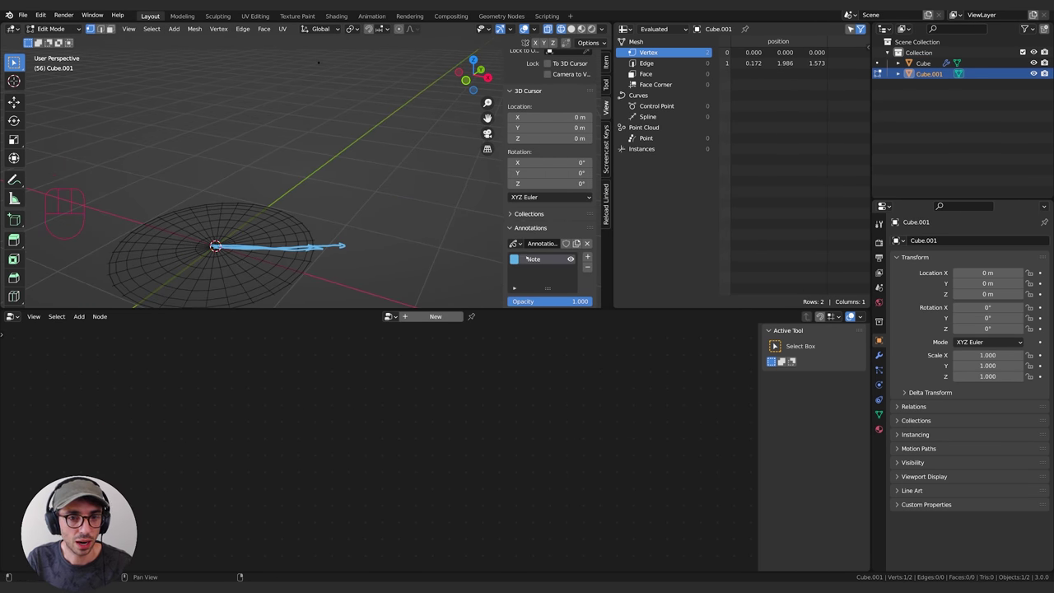
left_click(587, 267)
middle_click_drag(309, 235, 297, 240)
Step: Connect the vertex at the origin and the raised vertex with an edge
key("g")
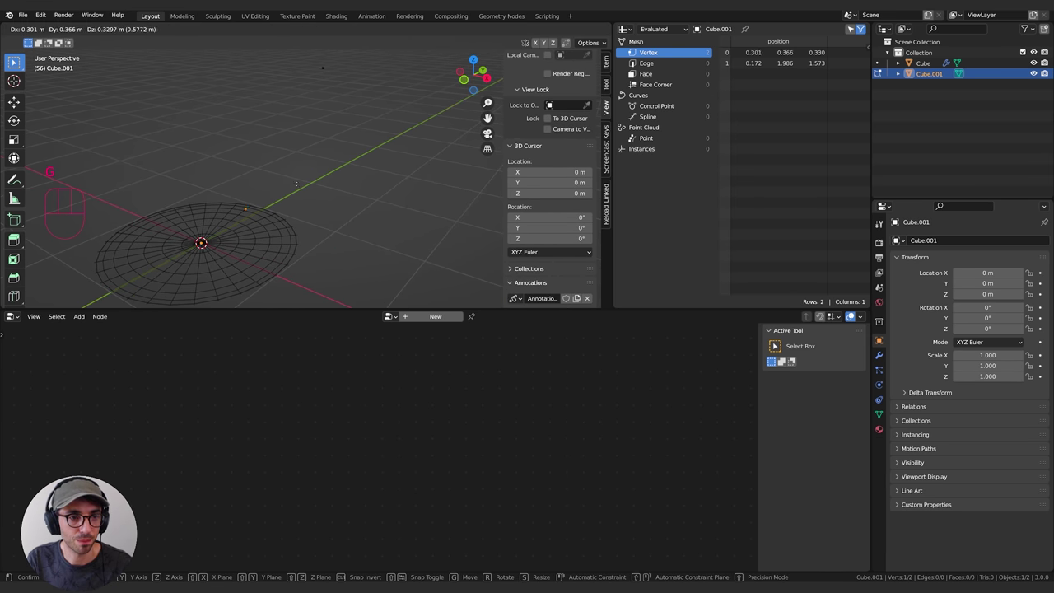
right_click(301, 235)
left_click_drag(302, 59, 367, 111)
middle_click_drag(364, 112, 330, 135, "shift")
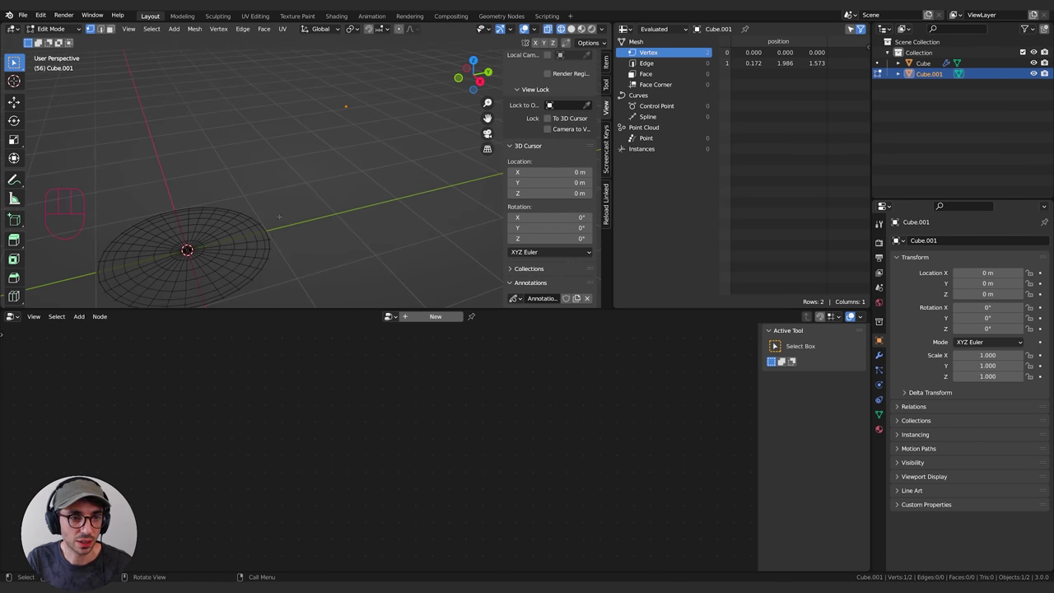
key("g")
right_click(292, 197)
key("f")
middle_click_drag(239, 216, 269, 200)
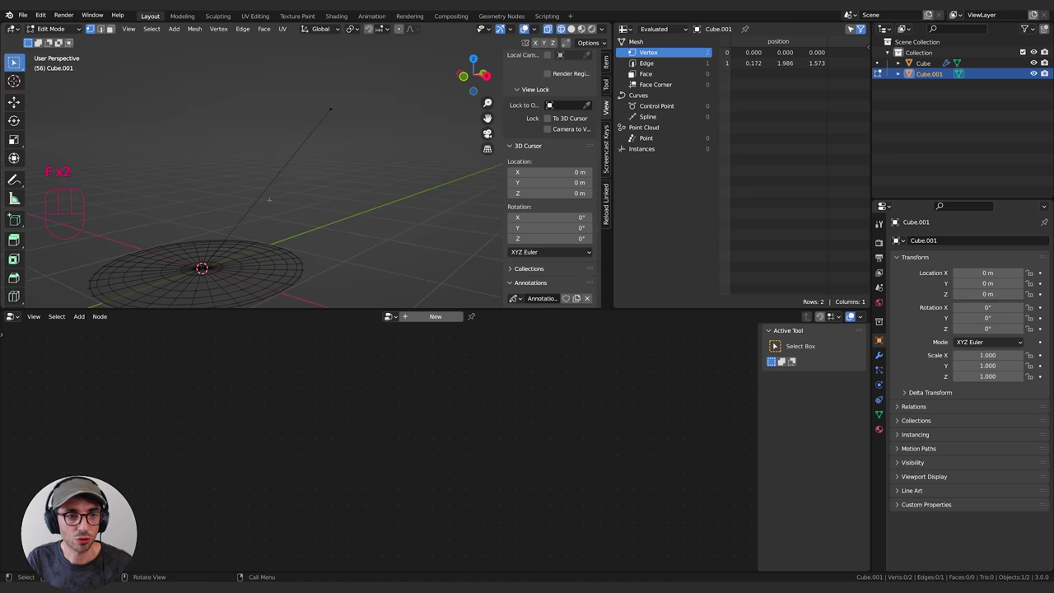
Step: Select the upper vertex of the edge and examine its local X, Y and Z coordinates relative to the origin
left_click(328, 109)
middle_click_drag(328, 108, 384, 170)
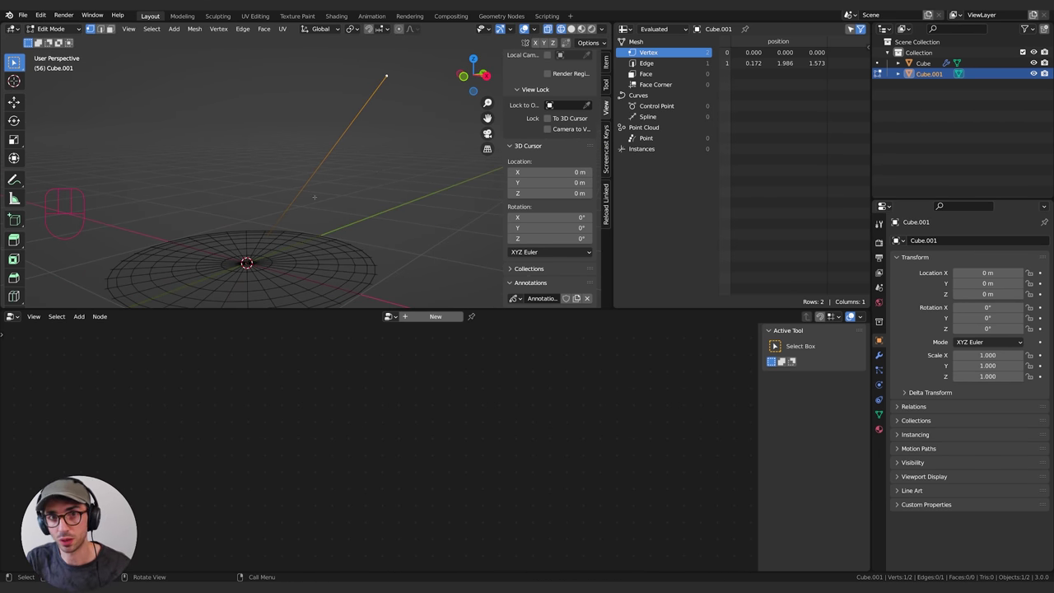
middle_click_drag(314, 197, 381, 184)
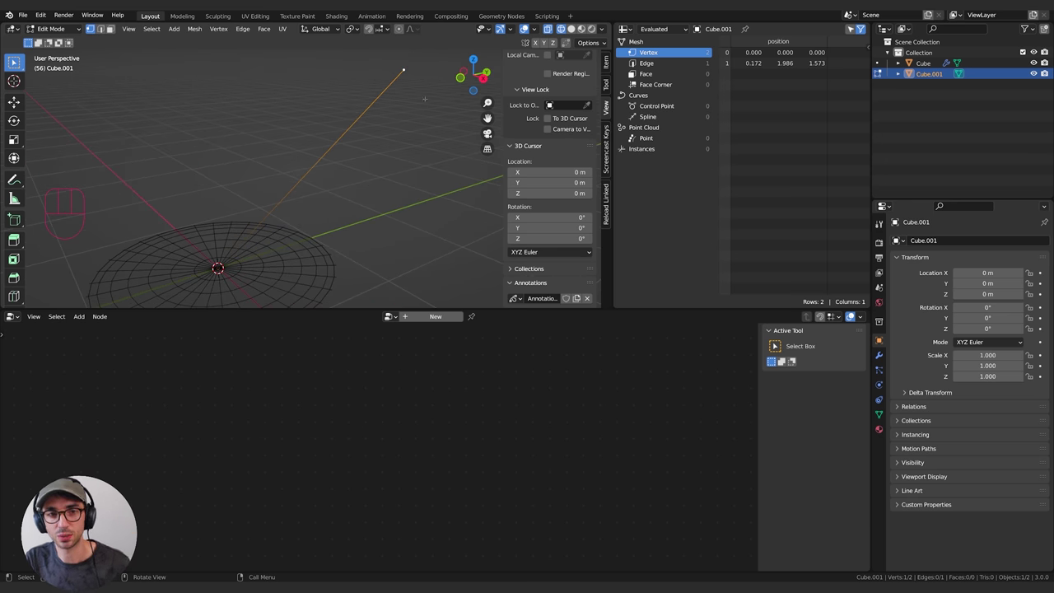
left_click(606, 62)
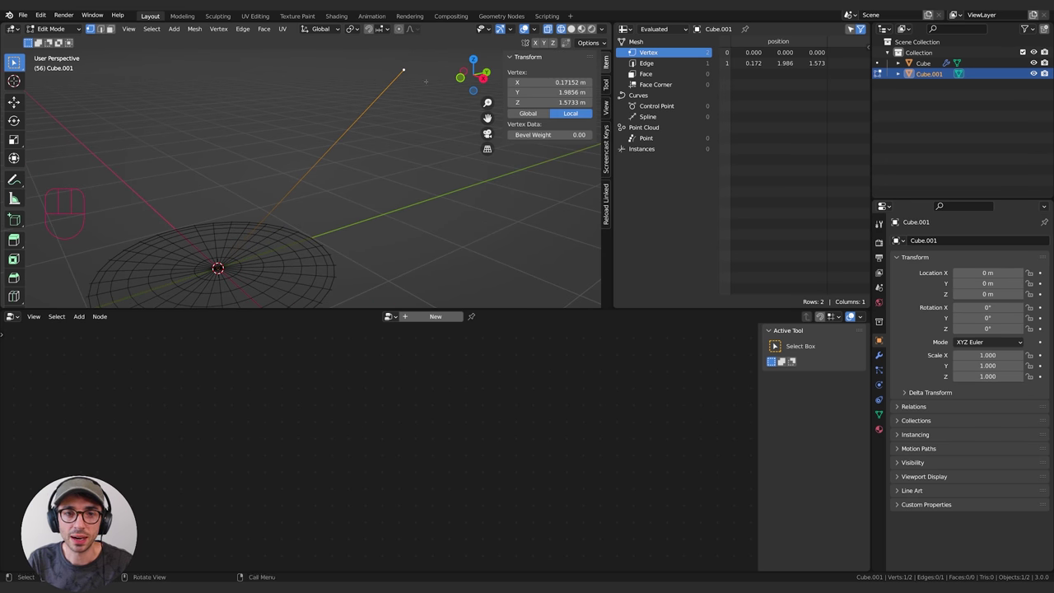
middle_click_drag(428, 87, 399, 124, "shift")
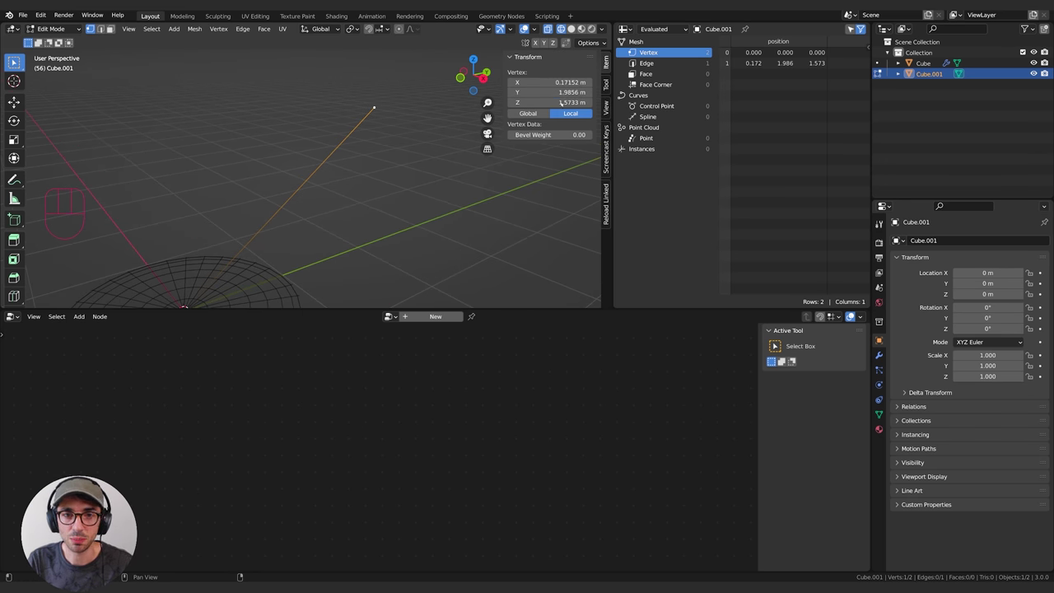
middle_click_drag(534, 175, 543, 153, "shift")
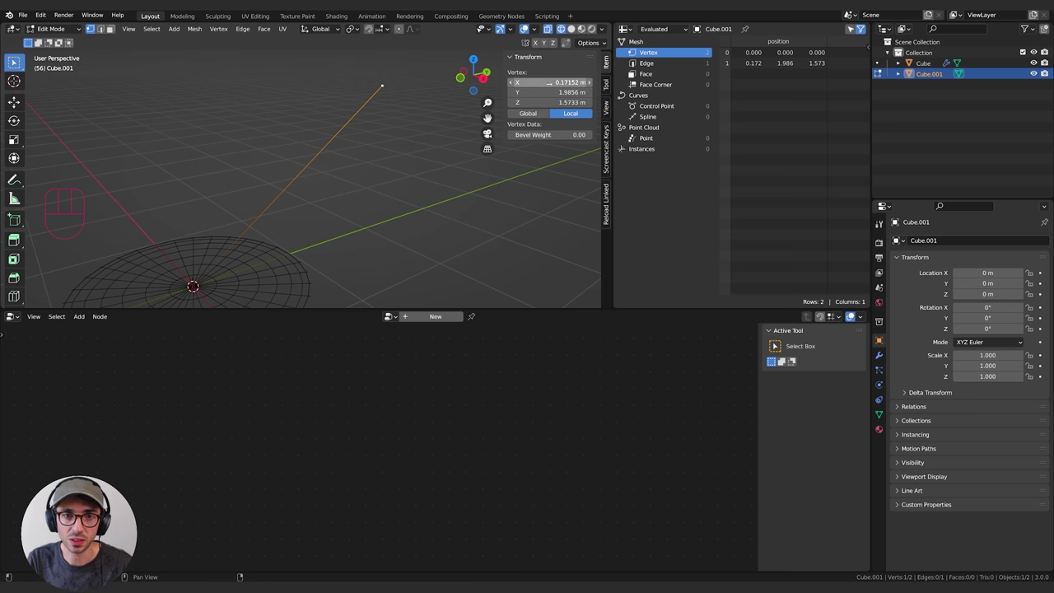
middle_click_drag(461, 132, 170, 262)
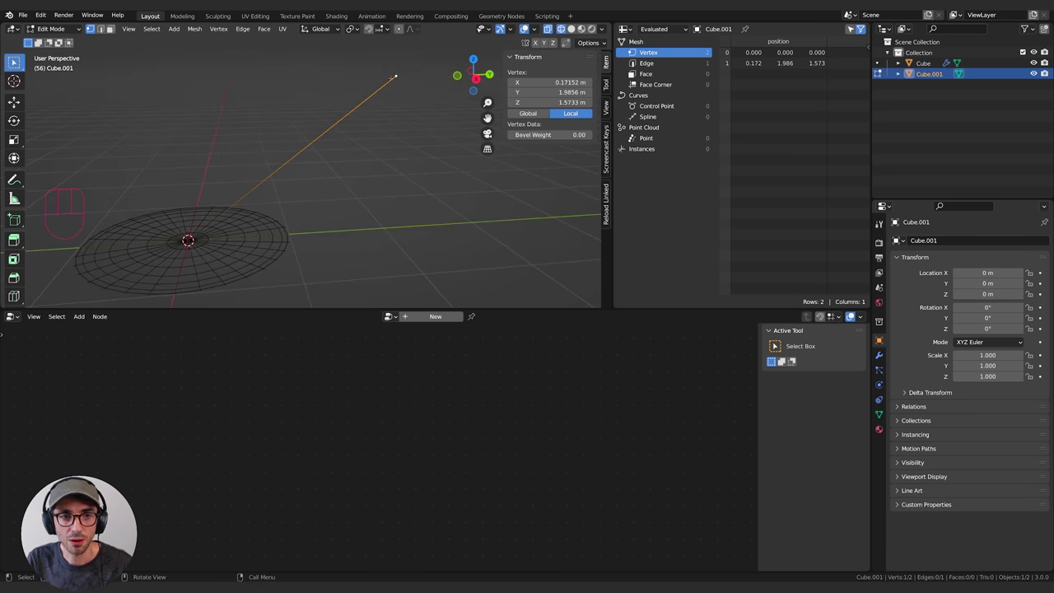
middle_click_drag(264, 194, 316, 263)
middle_click_drag(353, 136, 371, 161)
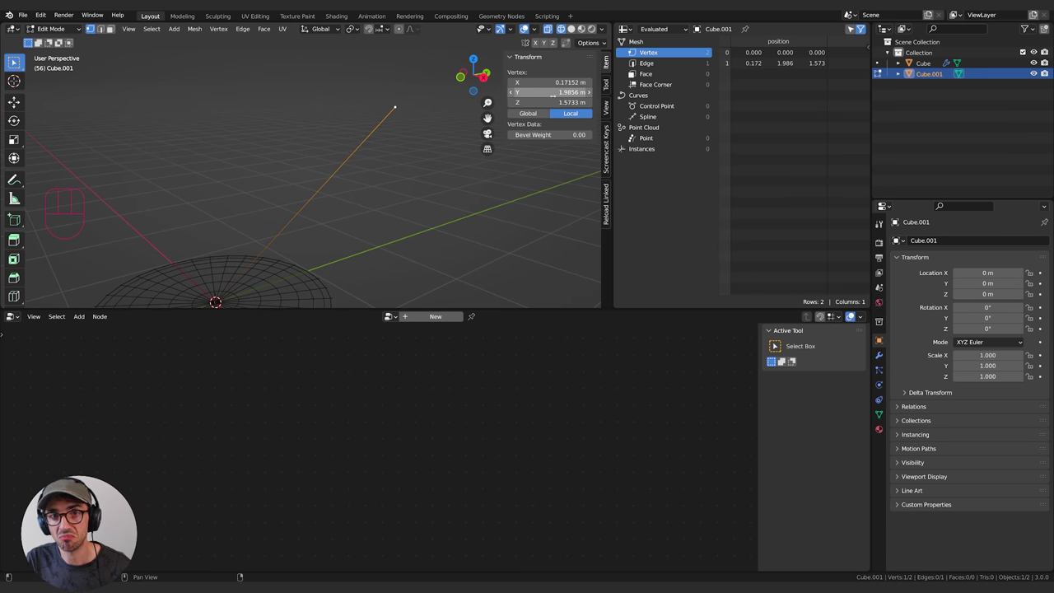
key("ctrl+z")
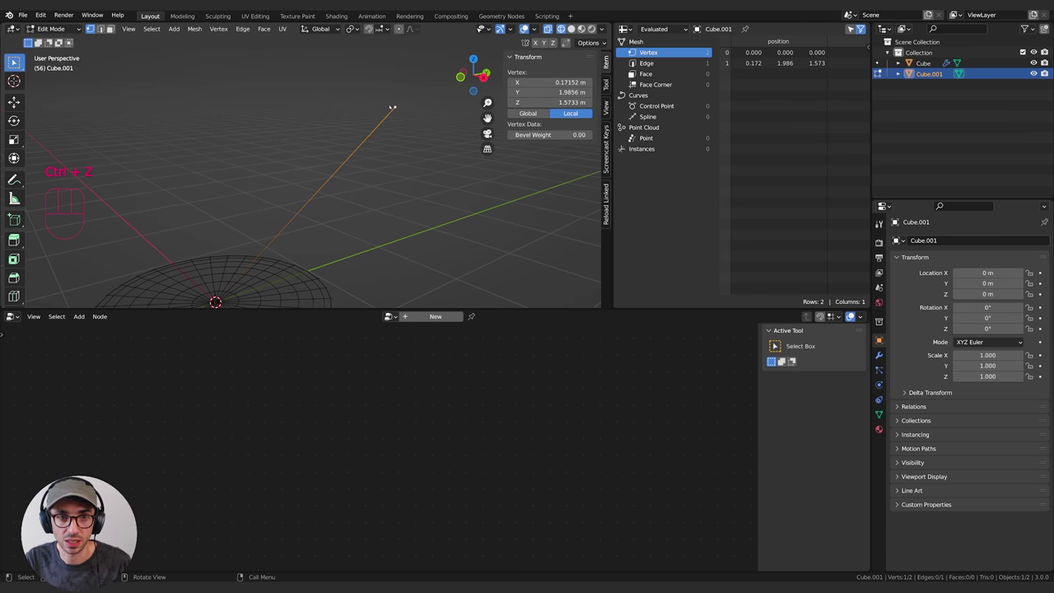
Step: Duplicate the upper vertex in place and multiply the copy's X coordinate by 2
key("shift+d")
right_click(396, 106)
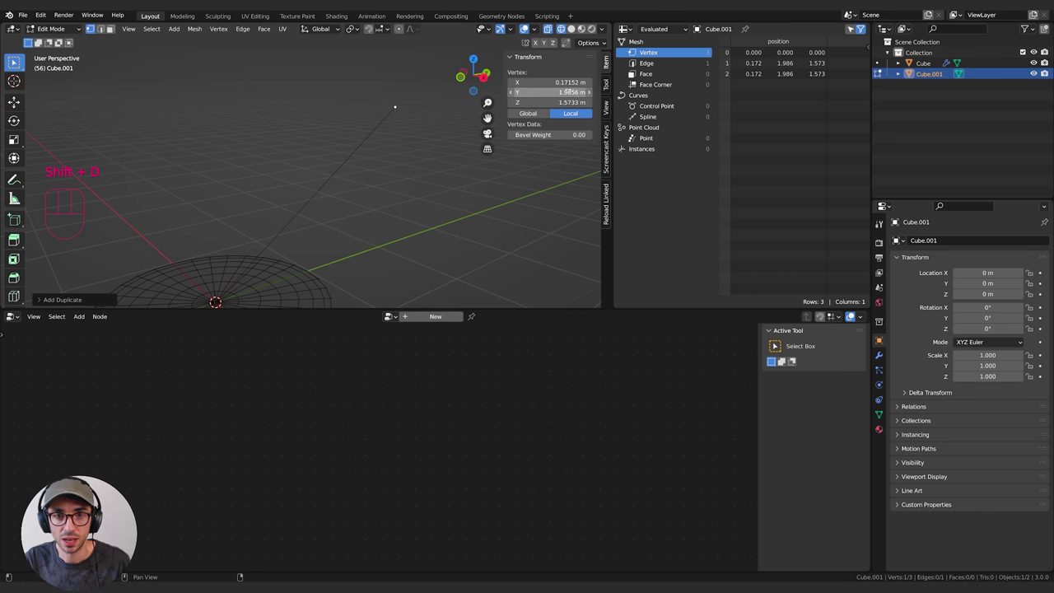
left_click(568, 82)
type("*2")
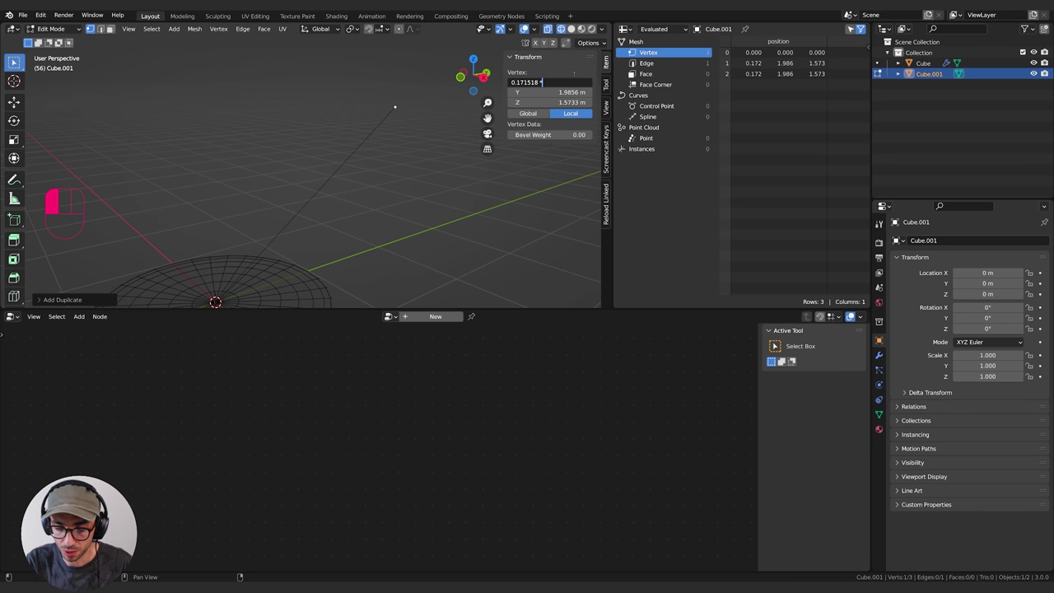
key("Return")
Step: Multiply the duplicated vertex's Y and Z coordinates by 2
left_click(567, 93)
type("*2")
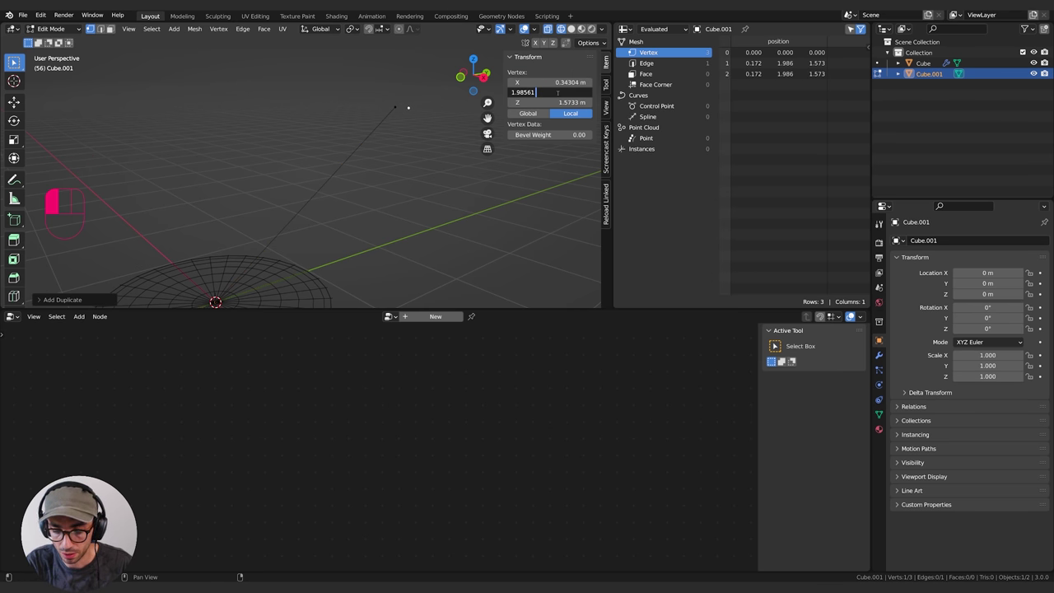
key("Return")
left_click(562, 103)
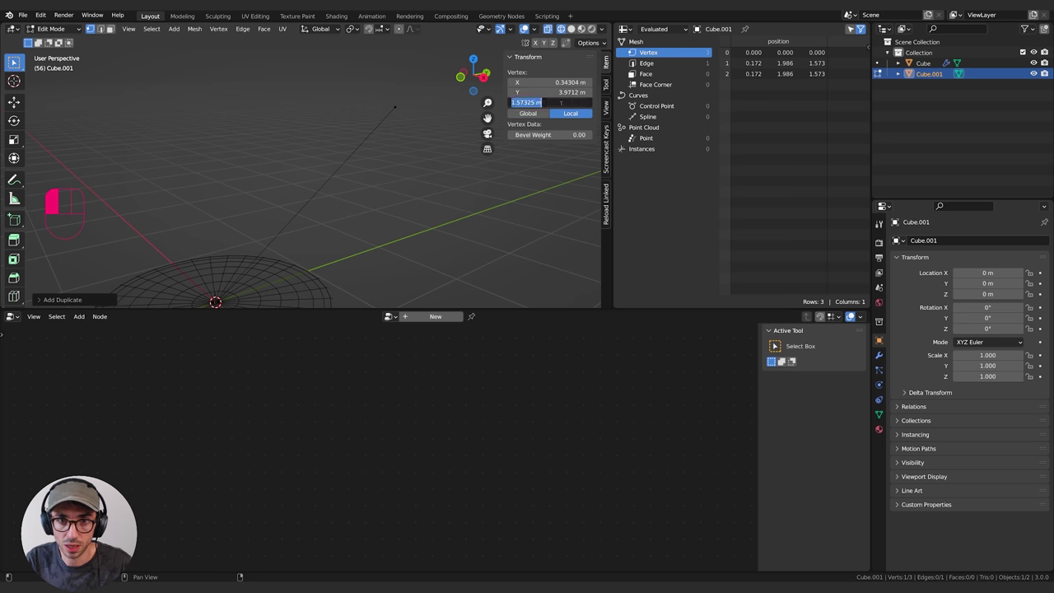
left_click(561, 103)
key("BackSpace")
type("*2")
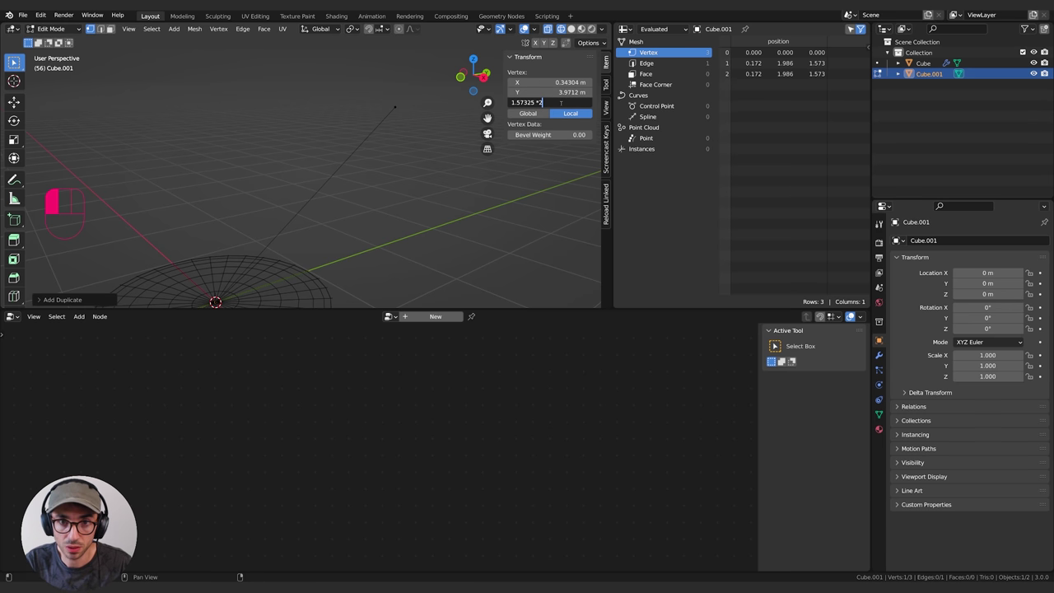
key("Return")
Step: Connect the duplicated vertex to the vertex at the origin with an edge and clear the selection
middle_click_drag(449, 164, 442, 94)
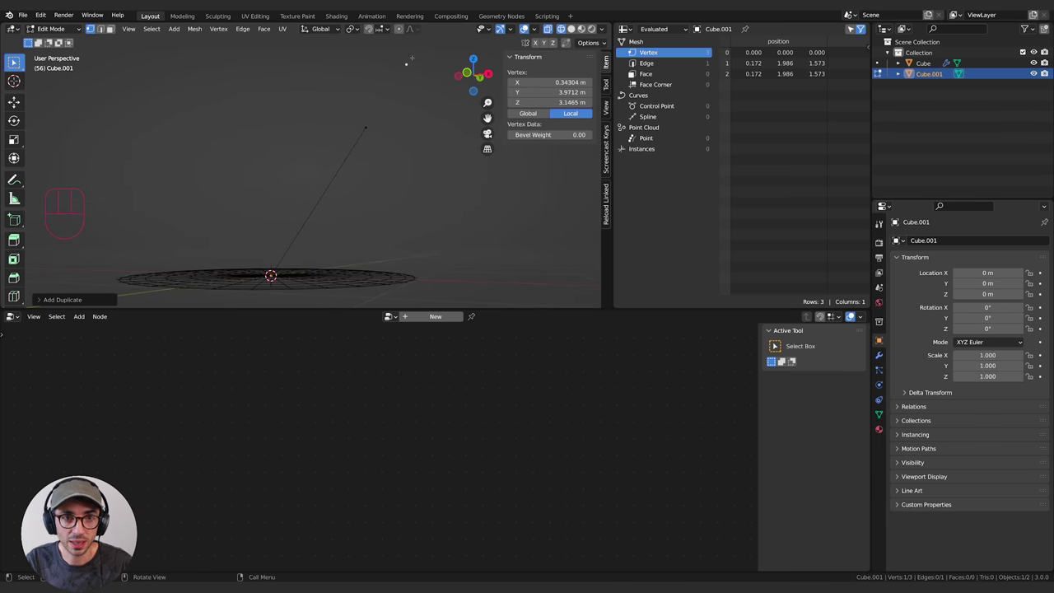
left_click(272, 275, "shift")
mouse_move(342, 229)
middle_mouse_down()
mouse_move(362, 235)
mouse_move(346, 249)
middle_mouse_up()
key("f")
left_click(384, 206)
middle_click_drag(382, 208, 325, 304, "shift")
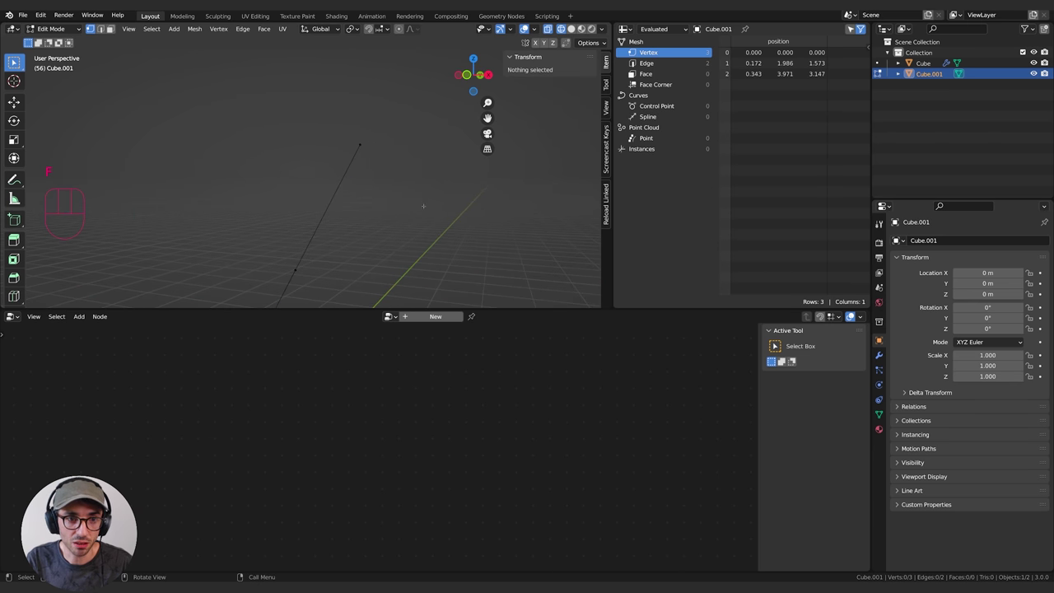
Step: Select the middle vertex and examine the line from the origin through it to the outer vertex from several angles
middle_click_drag(422, 205, 338, 186)
middle_click_drag(387, 175, 321, 206, "shift")
left_click(308, 195)
middle_click_drag(420, 148, 359, 202, "shift")
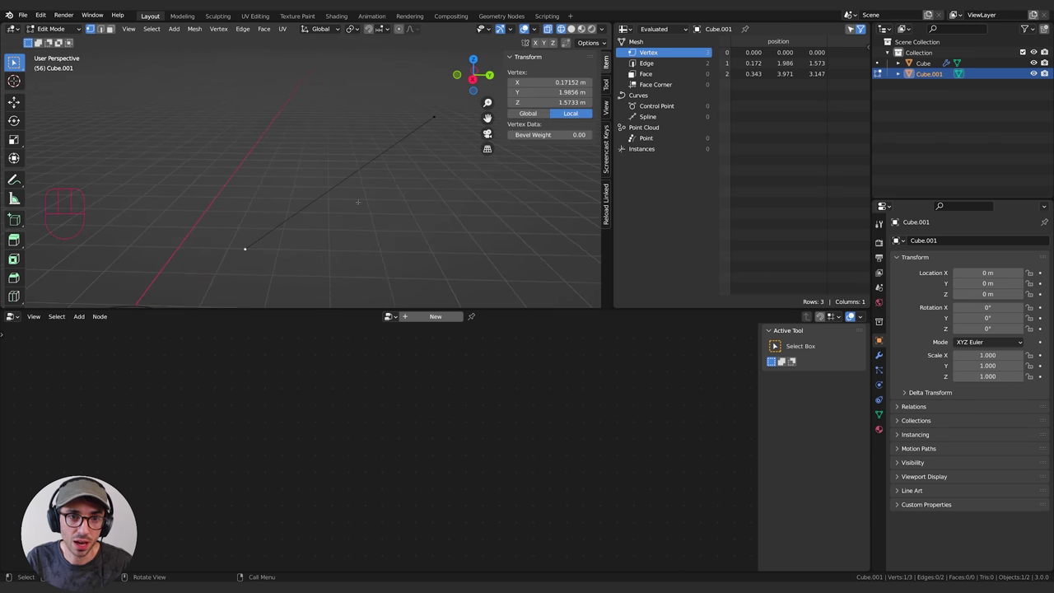
middle_click_drag(432, 118, 331, 228)
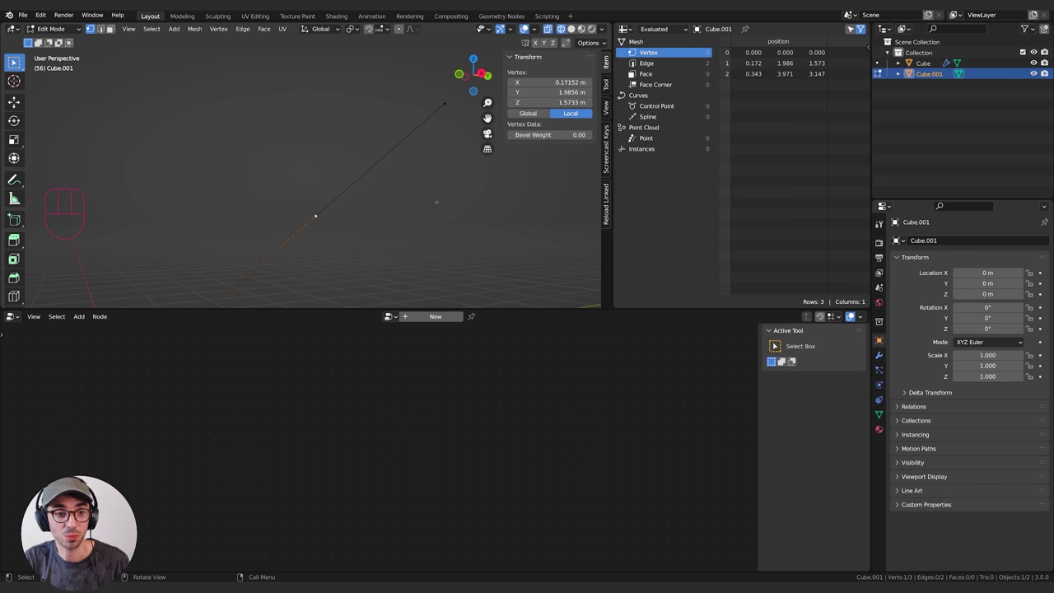
scroll(290, 293, "down", 4)
middle_click_drag(437, 202, 337, 245)
scroll(337, 245, "up", 3)
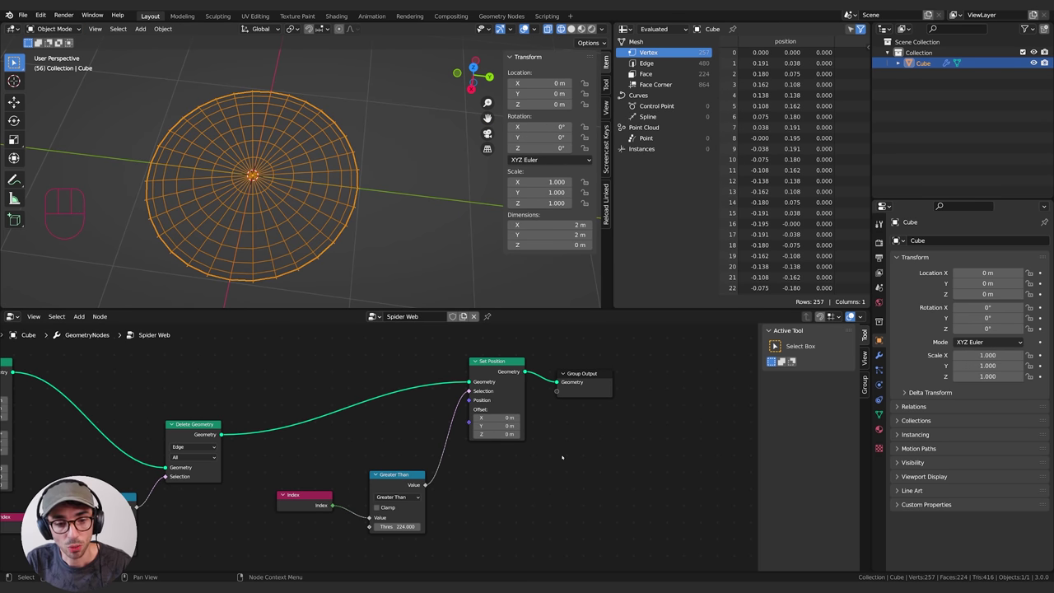
Step: Move the Greater Than node and its Index node down and away from the Set Position node to make room
middle_click_drag(565, 452, 590, 449)
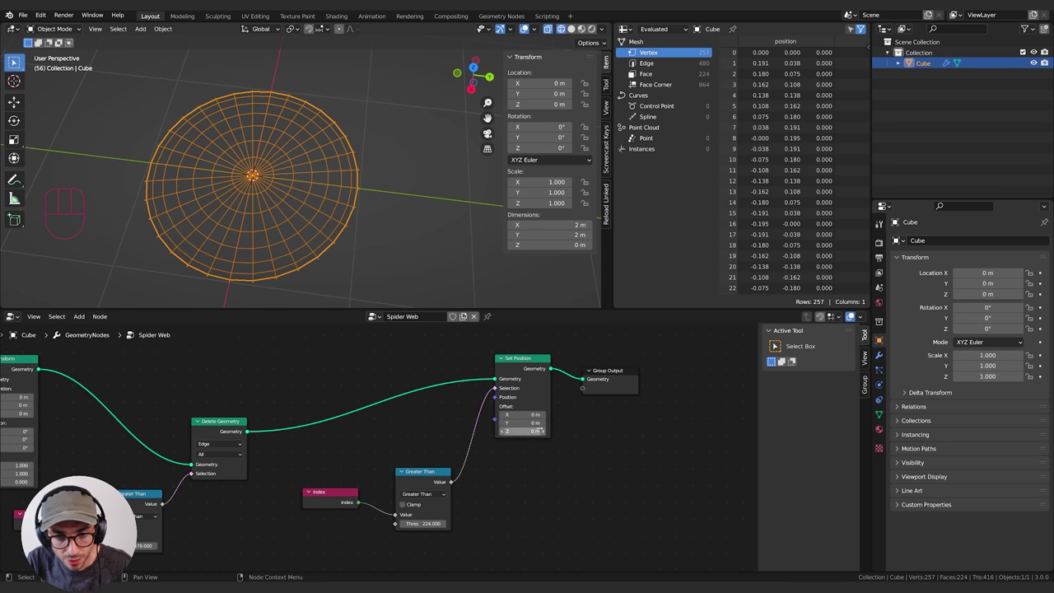
left_click(426, 481)
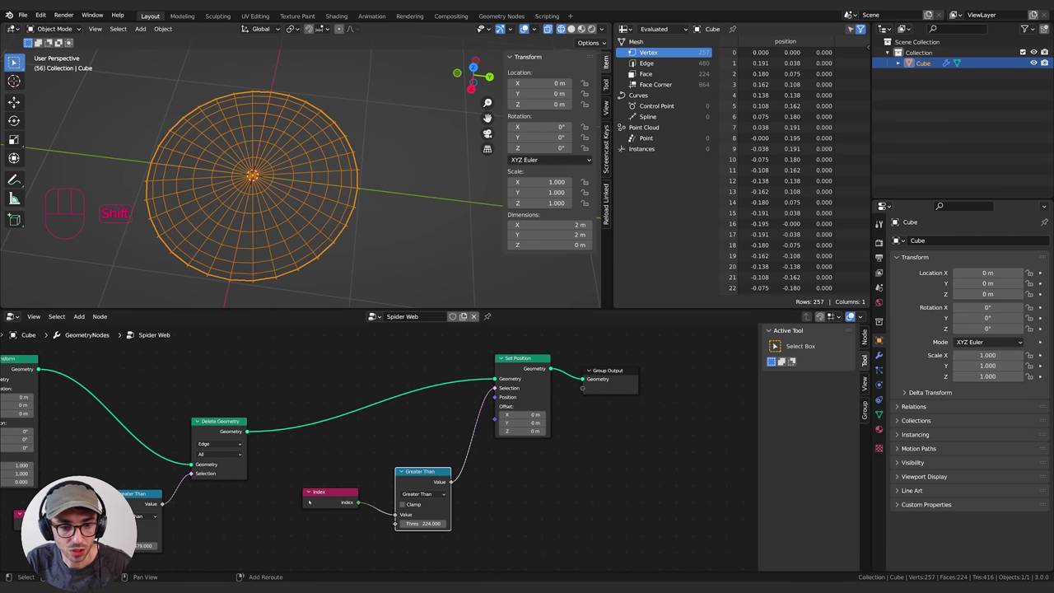
left_click(334, 496, "shift")
key("g")
left_click(393, 514)
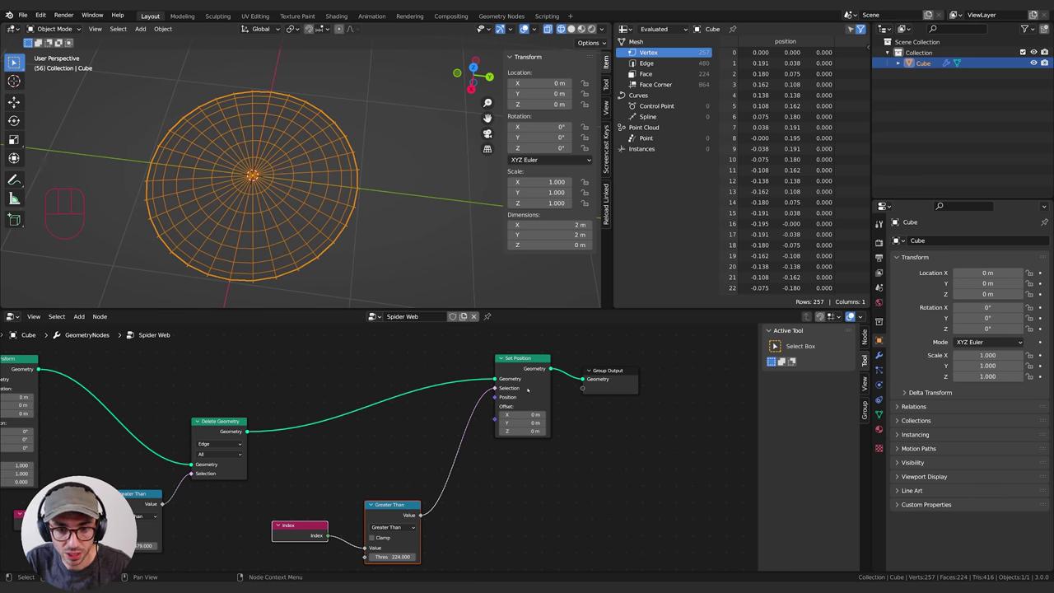
Step: Add a Position node and place it above the Greater Than node that feeds Set Position
key("shift+a")
left_click(330, 341)
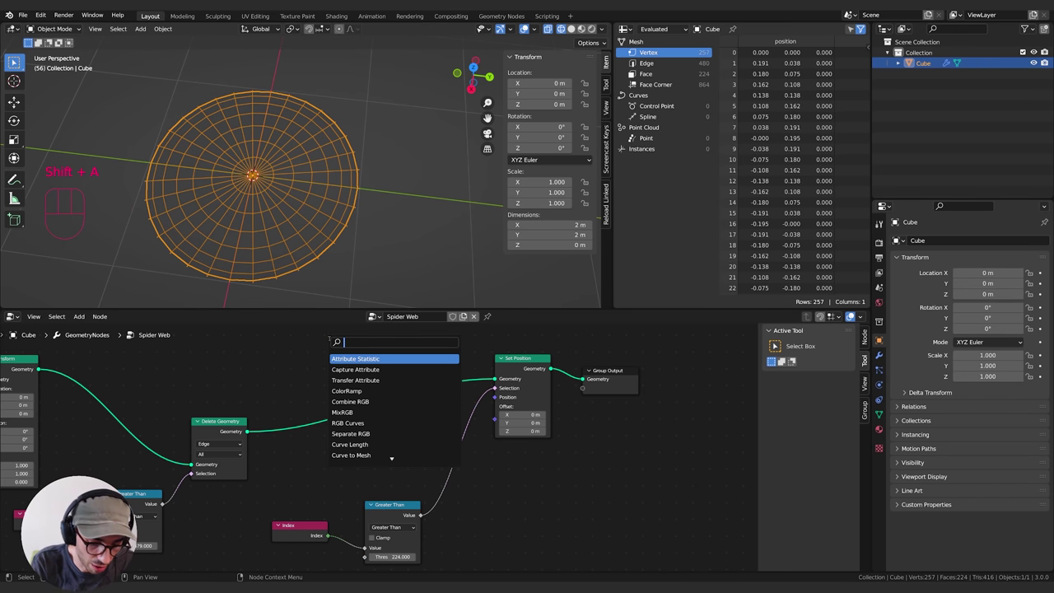
type("pos")
key("Return")
left_click(394, 452)
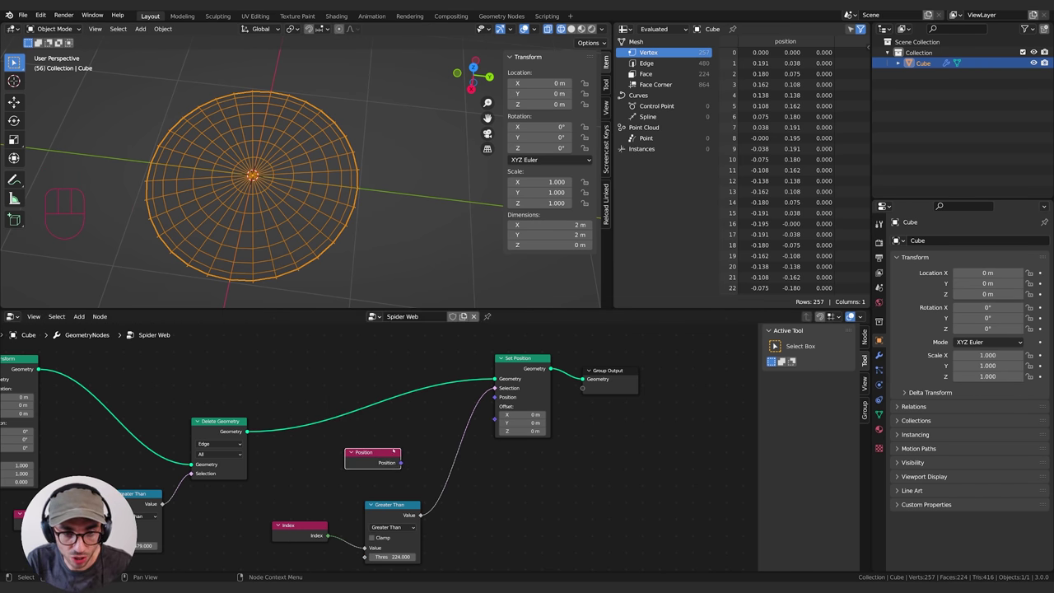
left_click_drag(393, 452, 386, 449)
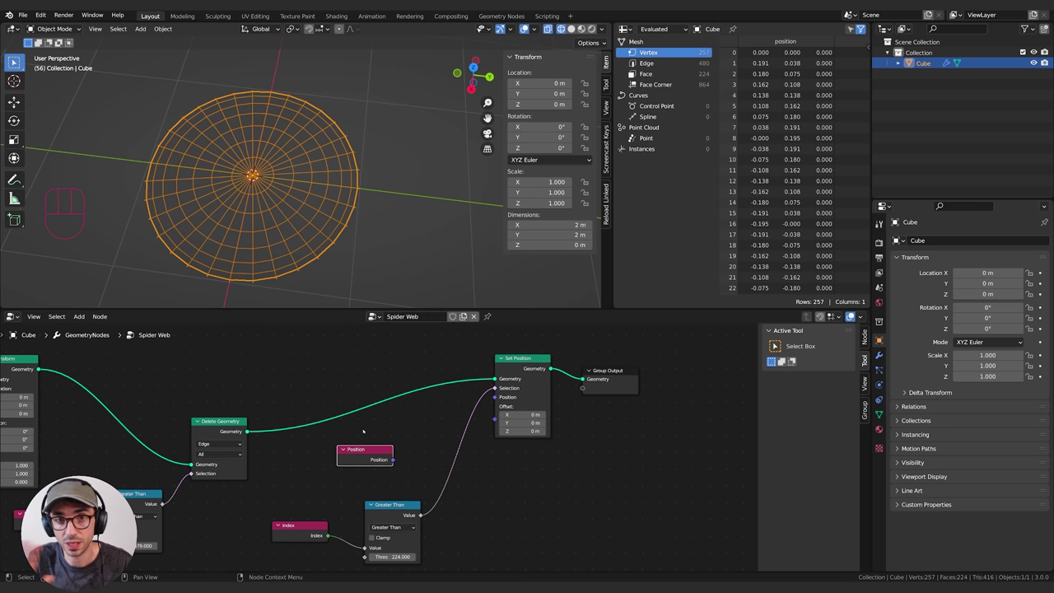
middle_click_drag(445, 440, 400, 454)
left_click_drag(317, 467, 290, 473)
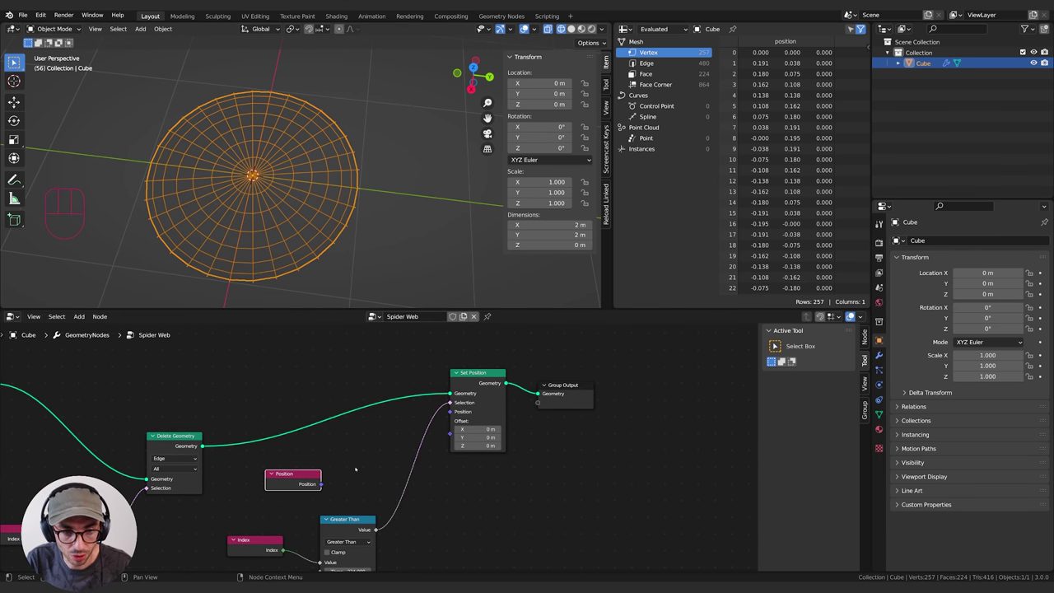
left_click(355, 469)
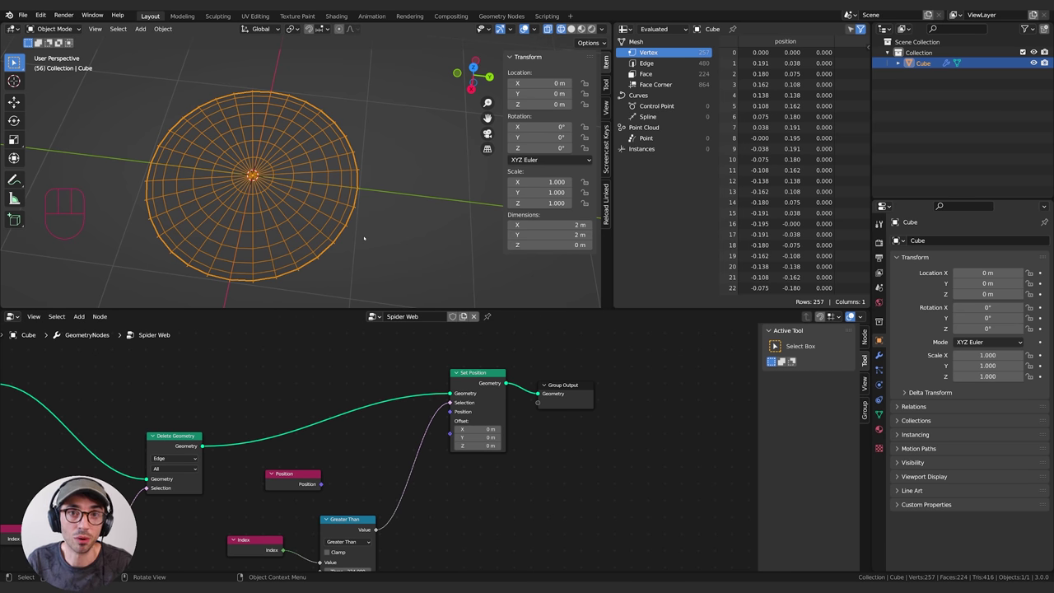
Step: Add a Vector Math node and place it unconnected in the free space below Set Position
key("shift+a")
left_click(350, 365)
type("ve")
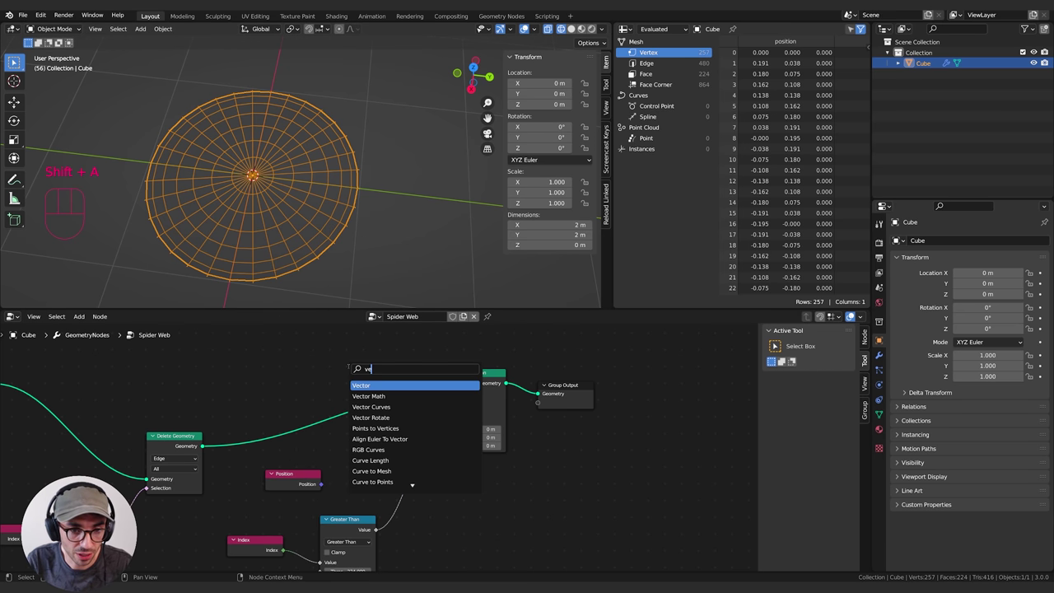
type("c")
key("Down")
key("Return")
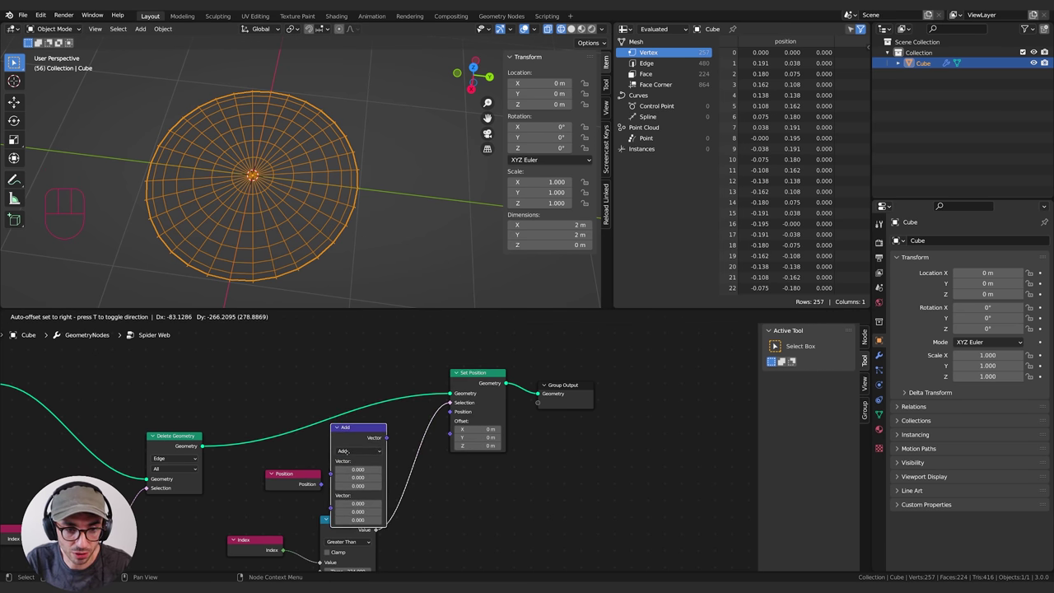
left_click(425, 451)
key("ctrl+z")
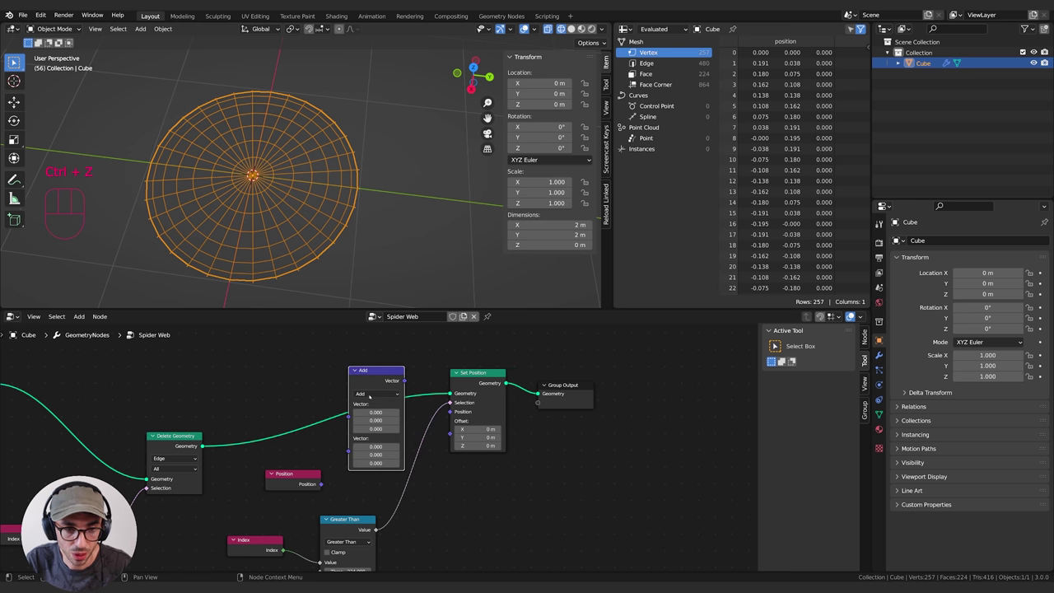
left_click_drag(371, 374, 495, 490)
Step: Move the Index and Greater Than nodes further away and place the Position node beside the Vector Math node
middle_click_drag(588, 493, 612, 426)
left_click(371, 462)
left_click(284, 484, "shift")
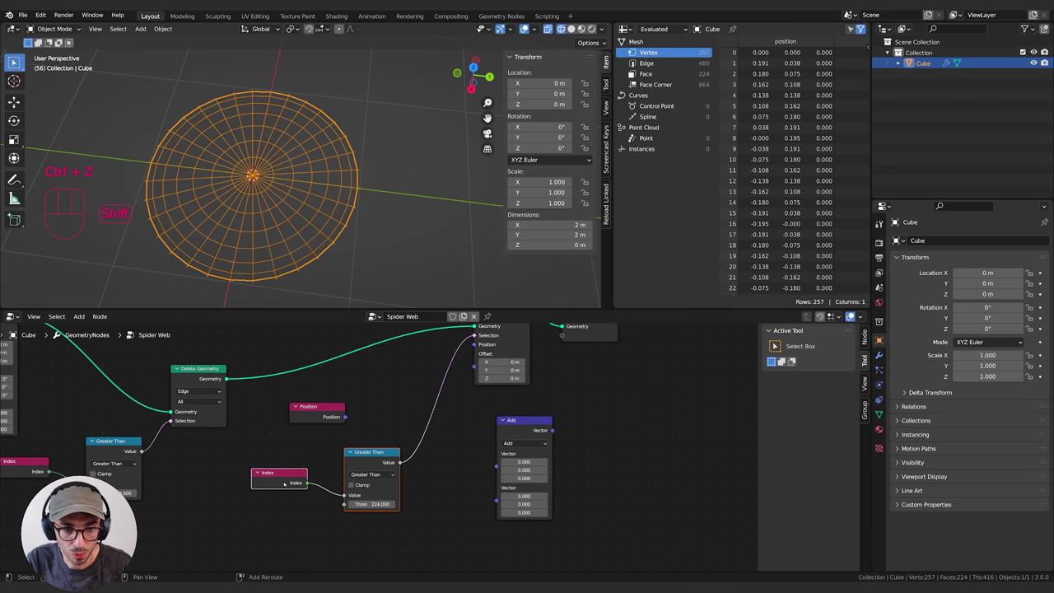
key("g")
left_click(206, 525)
left_click(312, 416)
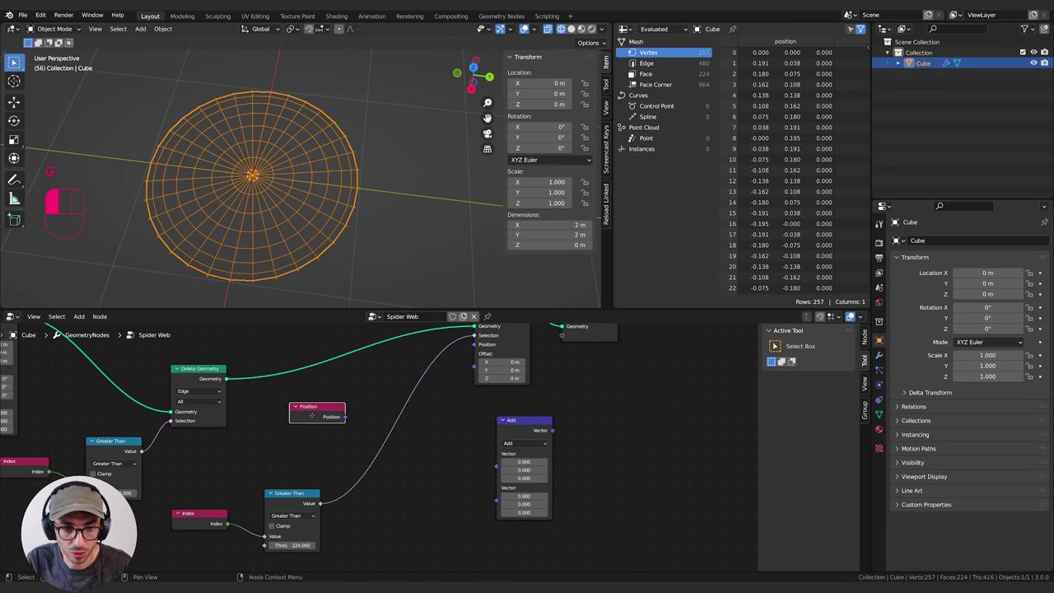
left_click_drag(312, 416, 406, 512)
Step: Connect the Position node to the first vector input of the Vector Math node and align the two nodes
middle_click_drag(457, 492, 433, 507)
left_click_drag(416, 528, 473, 483)
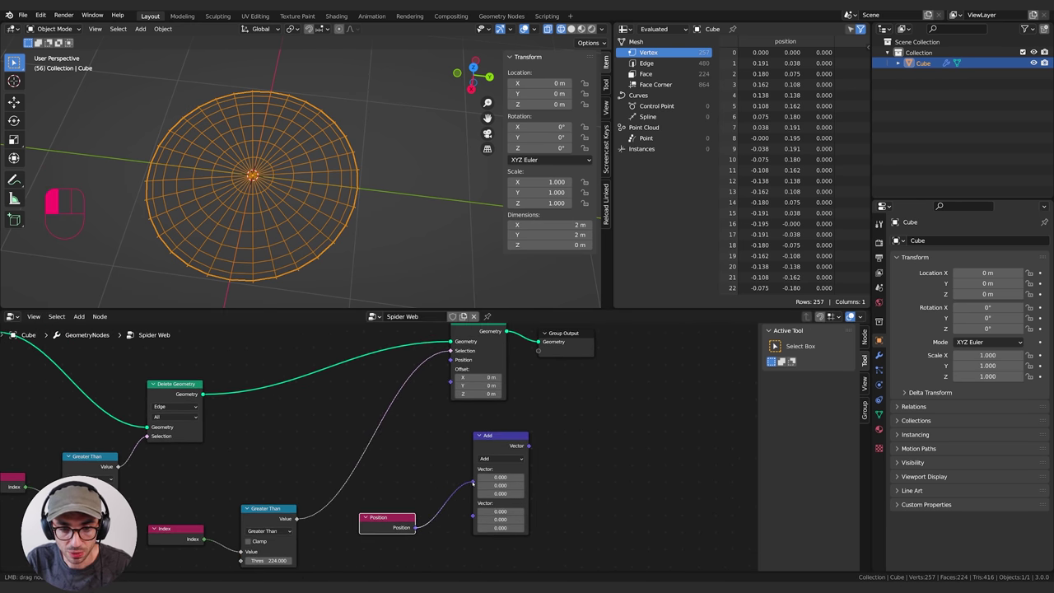
left_click_drag(387, 519, 411, 467)
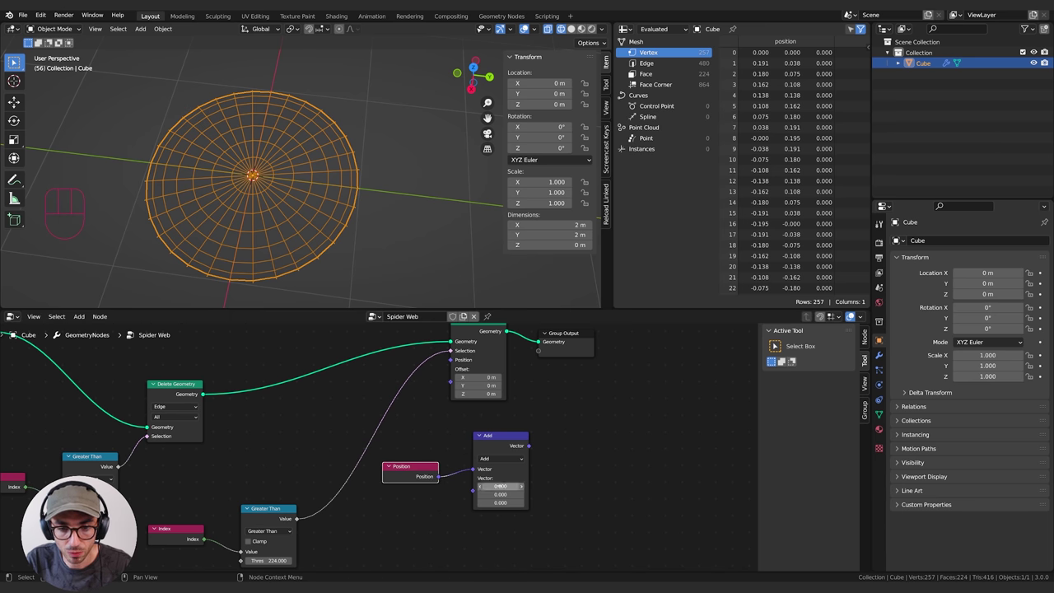
middle_click_drag(405, 506, 449, 492)
key("shift+a")
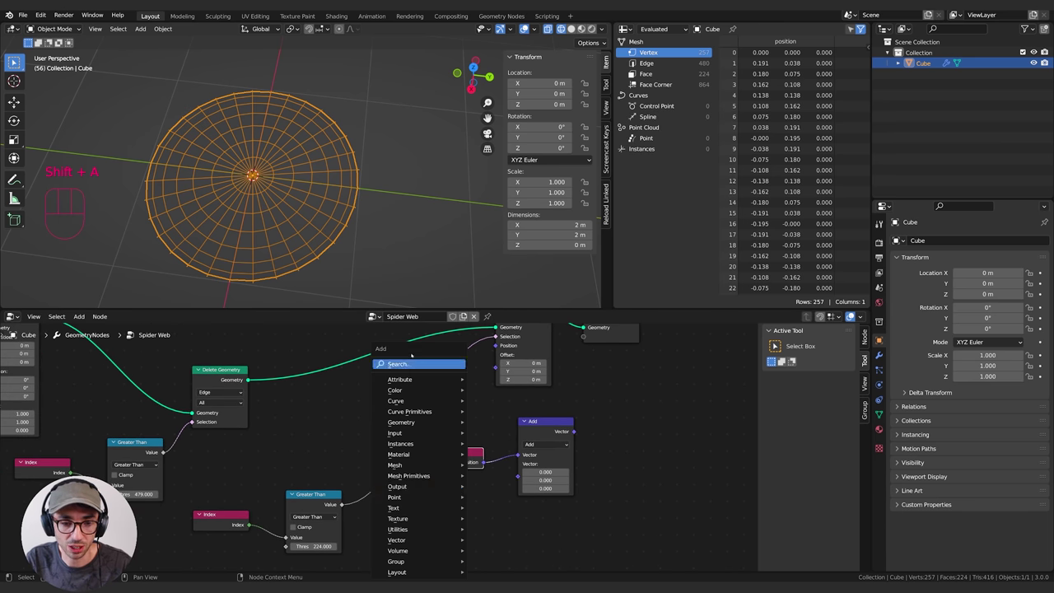
left_click(410, 361)
type("com")
key("Return")
key("x")
Step: Add a Value node below Position and connect it to the second vector input of the Vector Math node
key("shift+a")
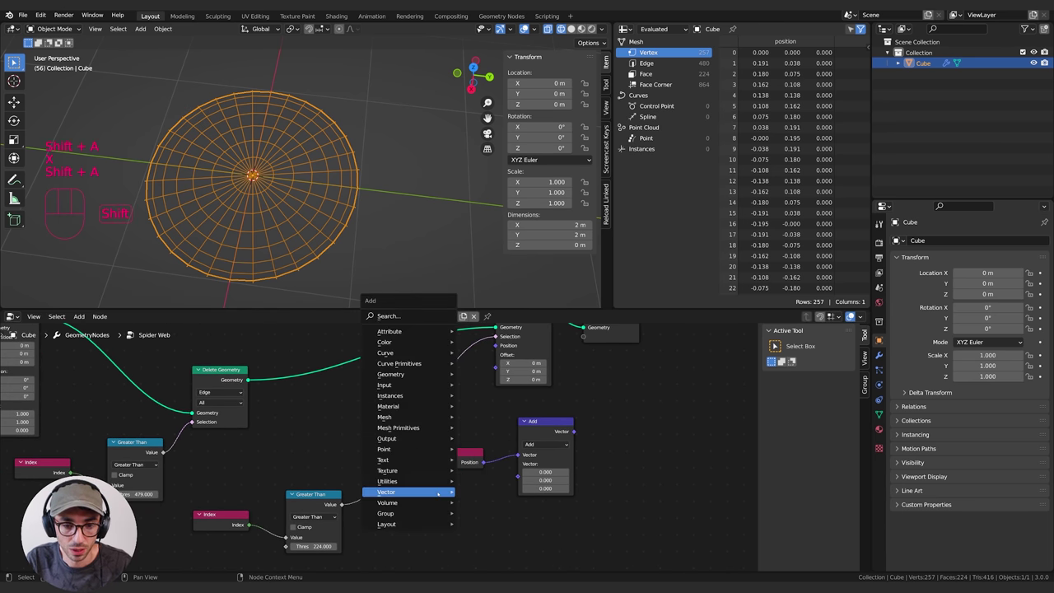
left_click(395, 318)
type("v")
key("Return")
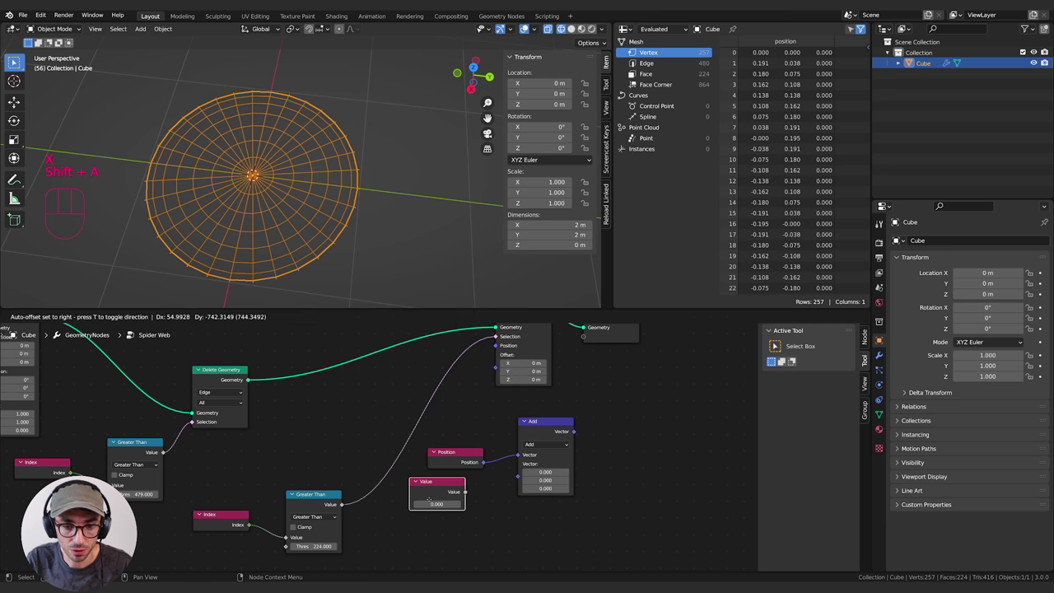
left_click(453, 503)
left_click_drag(467, 493, 518, 476)
left_click_drag(439, 509, 454, 512)
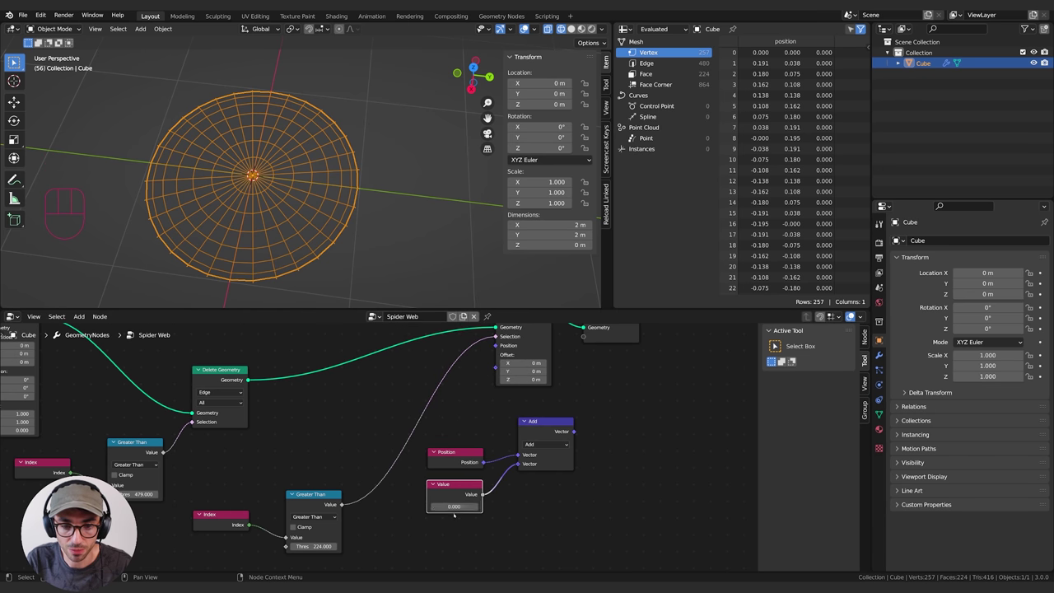
Step: Set the Value node to 2 and change the Vector Math operation to Multiply
left_click(454, 517)
left_click(459, 505)
type("2")
key("Return")
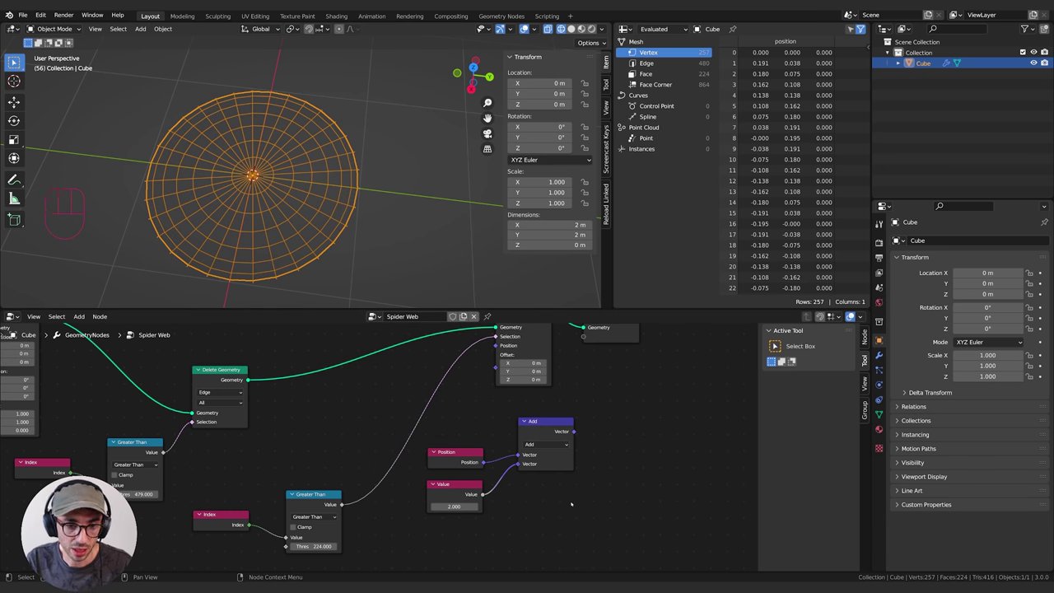
middle_click_drag(660, 507, 633, 542)
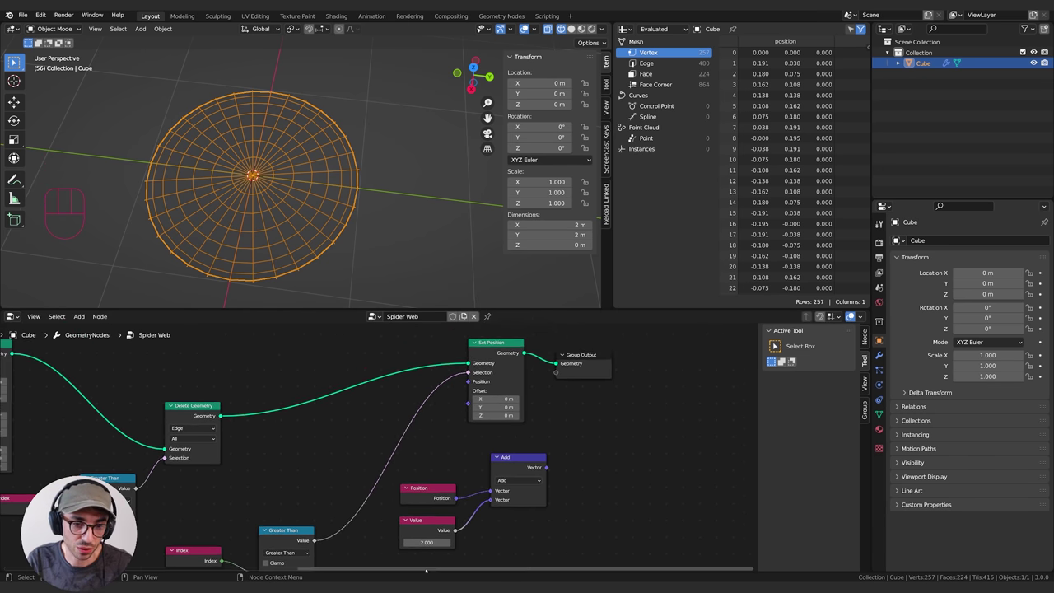
left_click(509, 481)
left_click(507, 453)
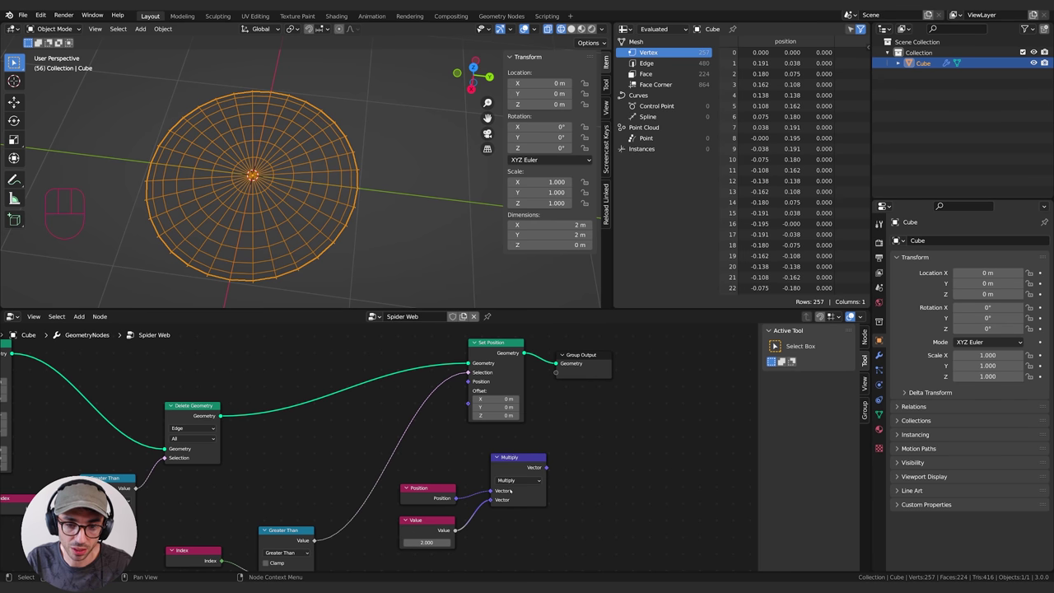
Step: Tidy the Position and Value nodes and connect the Multiply node's vector output to the Offset of Set Position
middle_click_drag(448, 528, 461, 518)
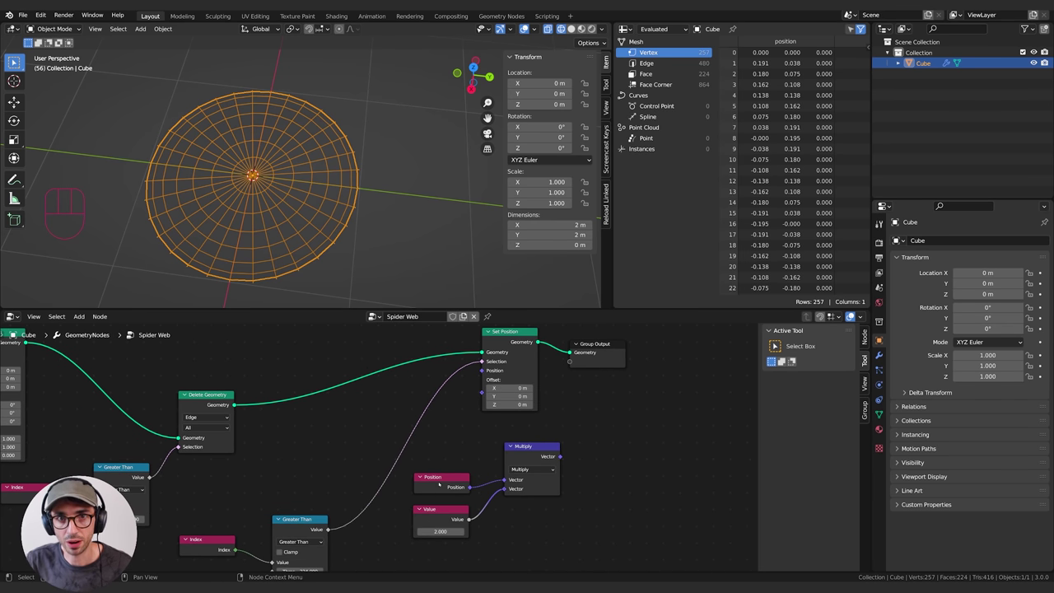
left_click_drag(433, 478, 430, 478)
left_click_drag(434, 511, 440, 507)
middle_click_drag(498, 514, 487, 527)
left_click_drag(529, 463, 472, 393)
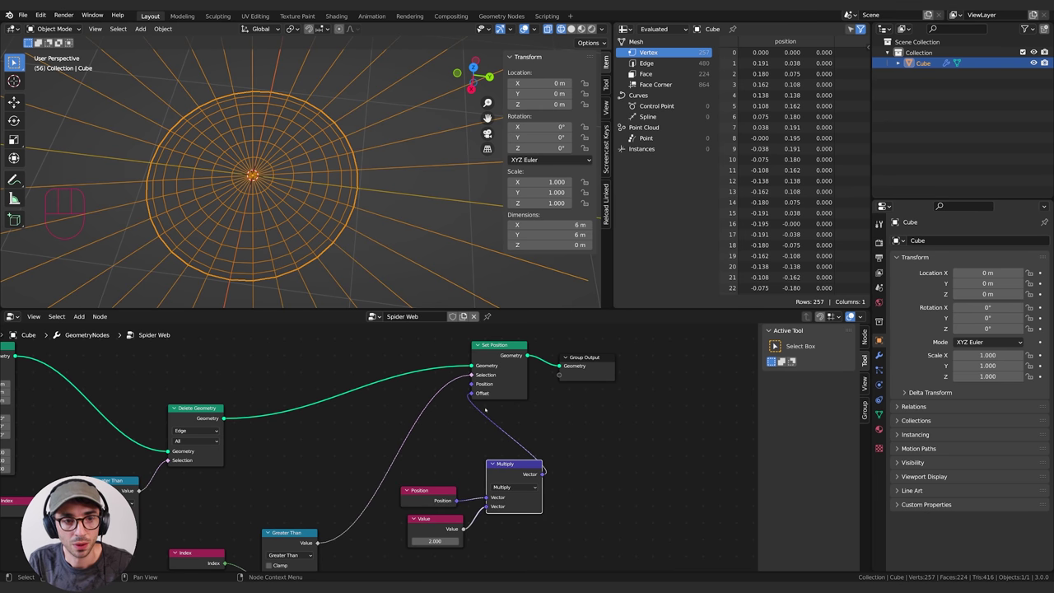
mouse_move(289, 247)
middle_mouse_down()
mouse_move(282, 194)
mouse_move(277, 253)
middle_mouse_up()
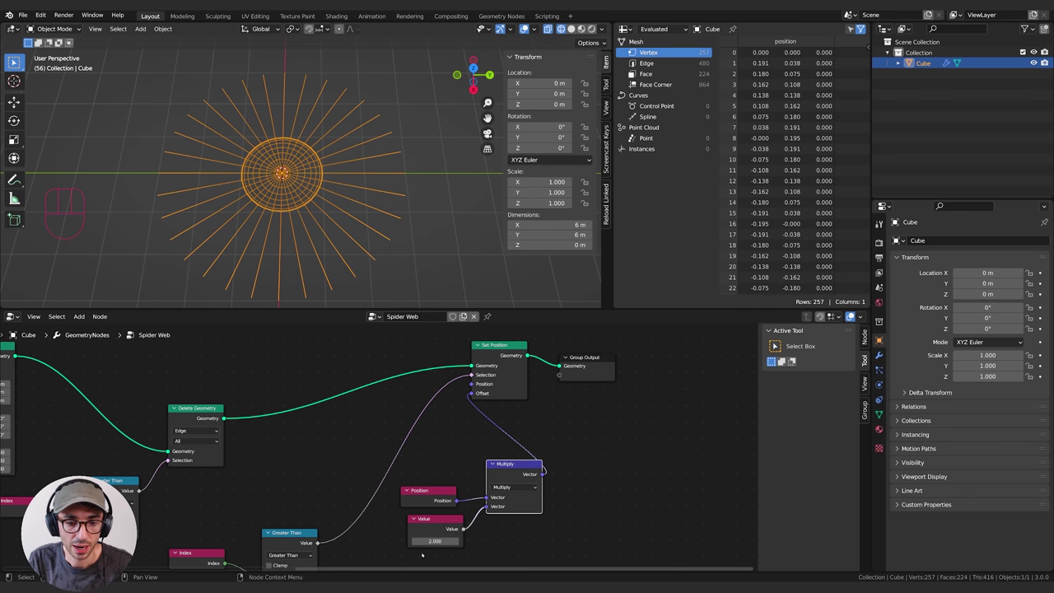
Step: Lower the Value node to 1.080 to shorten the web's outer strands and inspect the result
left_click_drag(435, 541, 367, 542, "shift")
middle_click_drag(235, 231, 290, 156)
scroll(328, 126, "up", 5)
scroll(309, 173, "down", 4)
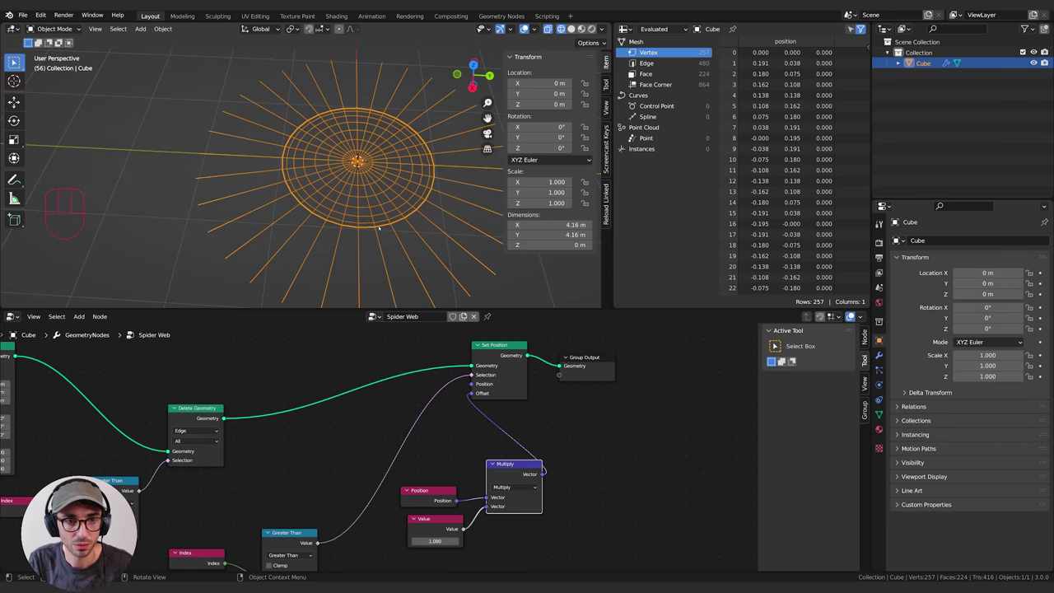
middle_click_drag(366, 196, 354, 240, "shift")
scroll(317, 226, "up", 5)
scroll(384, 219, "down", 5)
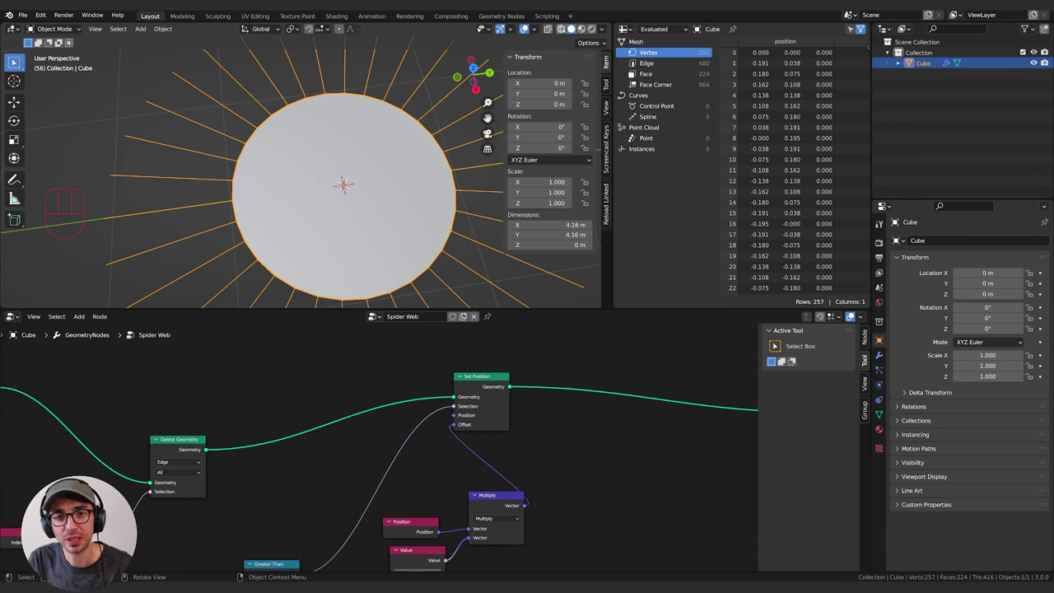
middle_click_drag(350, 189, 192, 165, "shift")
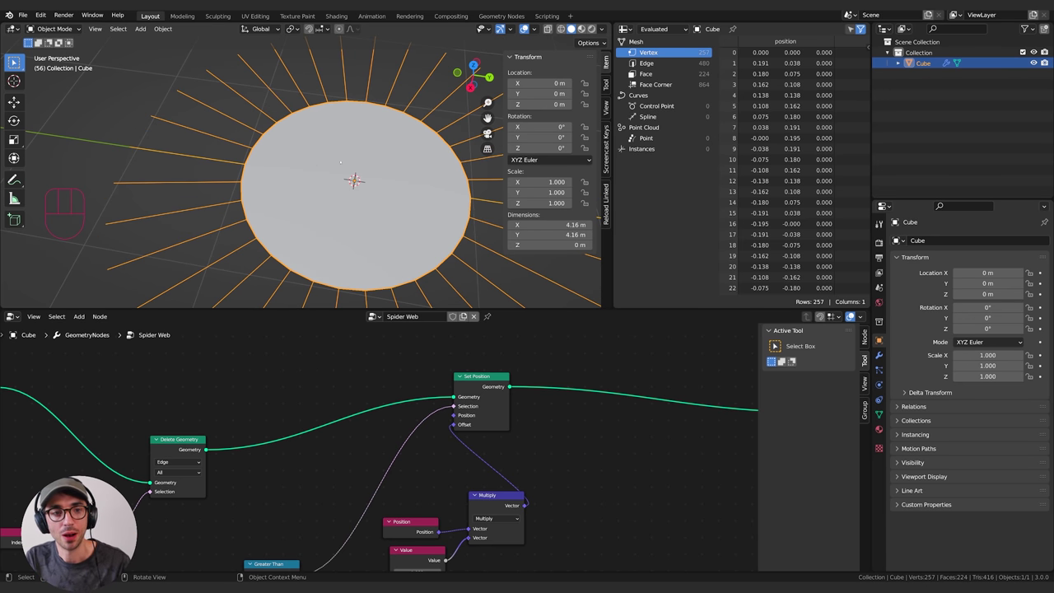
Step: Add a Delete Geometry node and place it unconnected between Set Position and Group Output
middle_click_drag(678, 429, 505, 435)
key("shift+a")
left_click(377, 363)
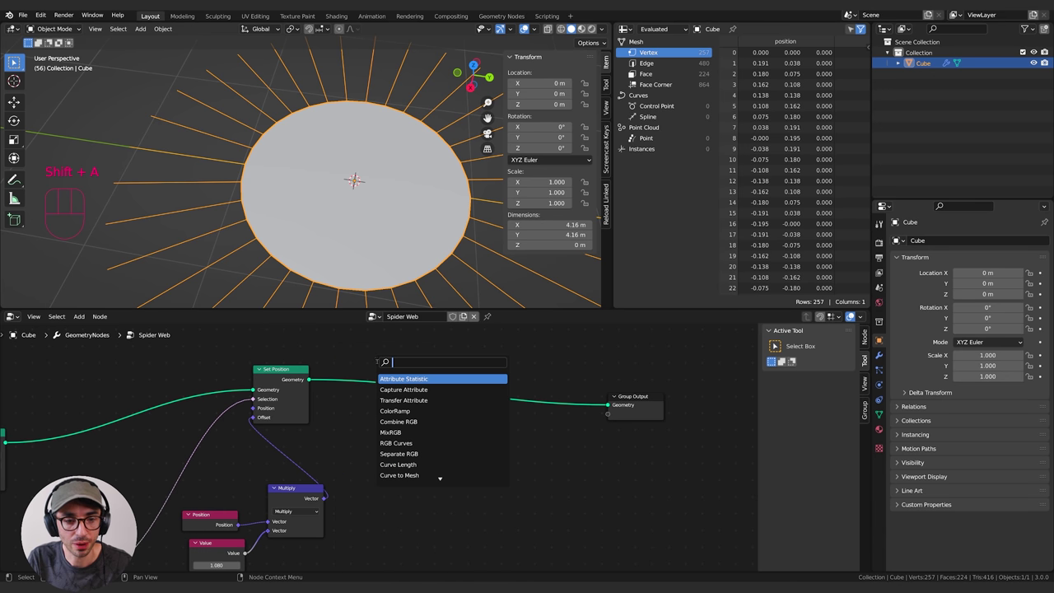
type("de")
key("Return")
left_click(427, 426)
Step: Set the new Delete Geometry node's domain to Face and its mode to Only Faces
left_click(458, 451)
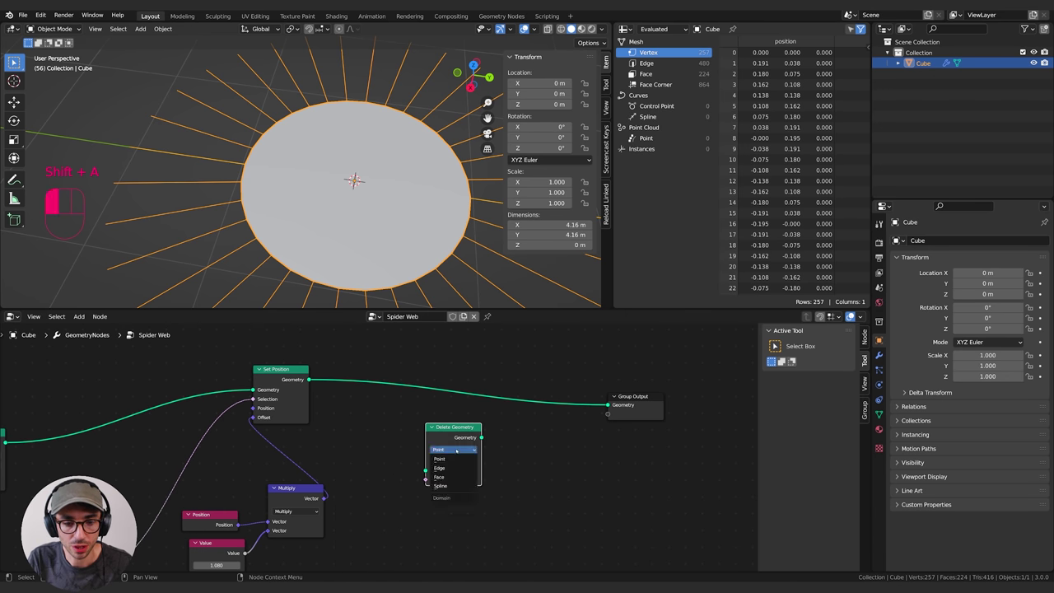
left_click(453, 477)
left_click(461, 460)
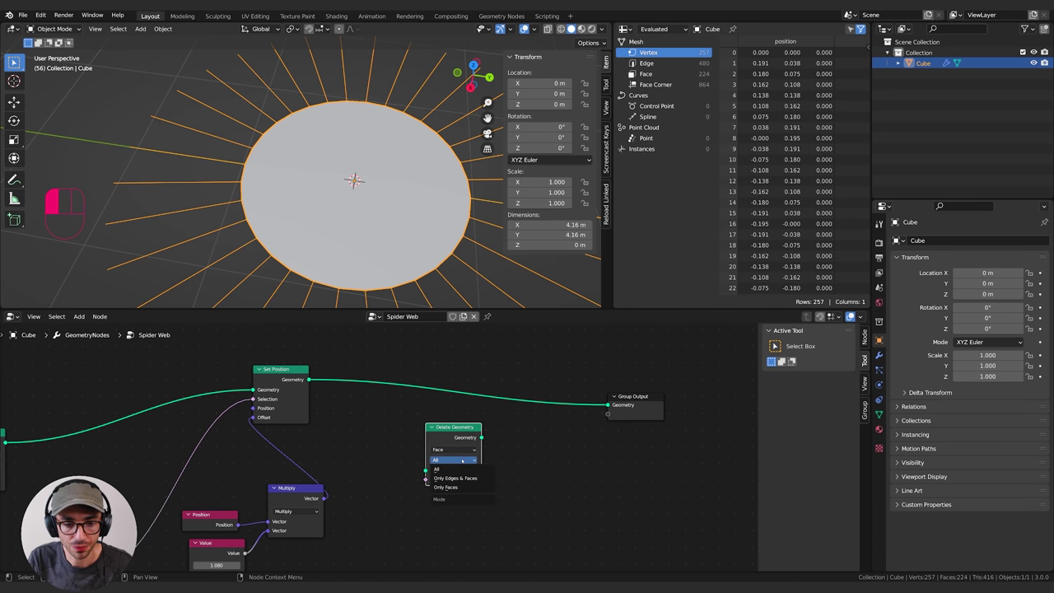
left_click(445, 487)
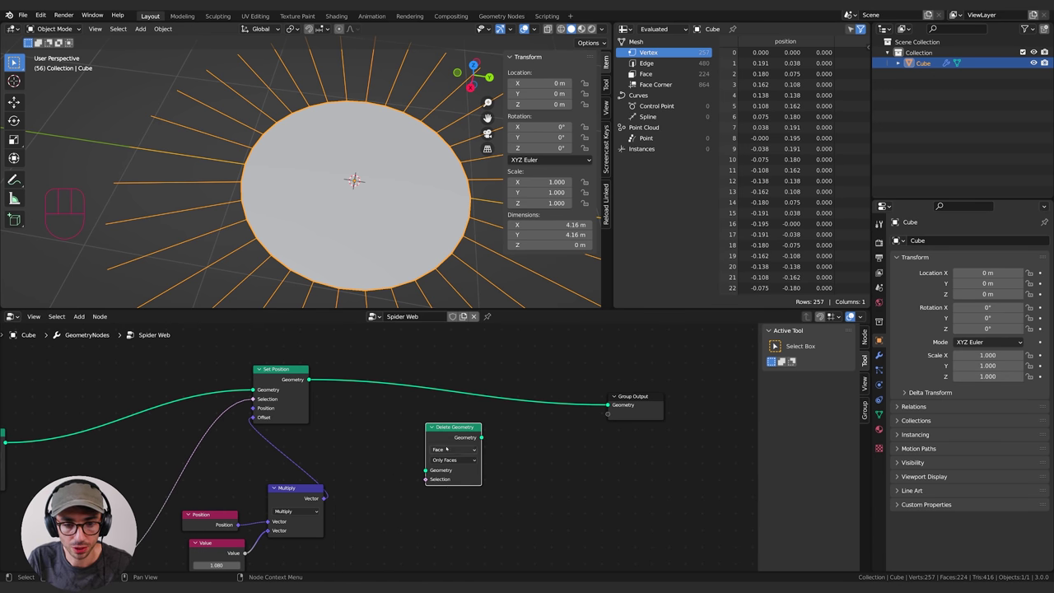
Step: Set the Delete Geometry node's domain to Point and insert it between Set Position and Group Output
left_click(451, 451)
left_click(453, 459)
left_click_drag(462, 433, 484, 368)
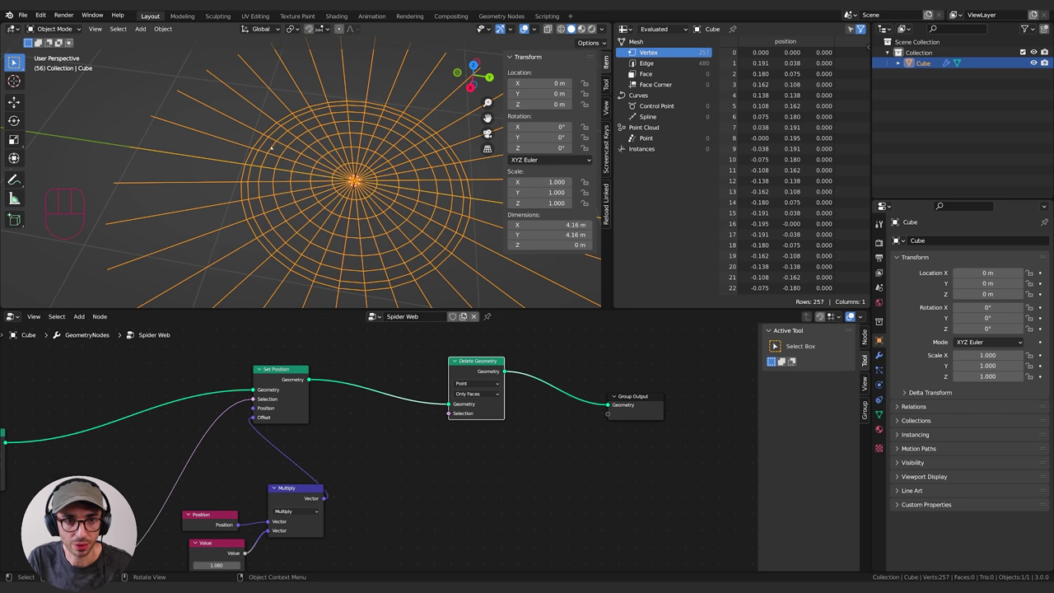
middle_click_drag(335, 241, 393, 258, "shift")
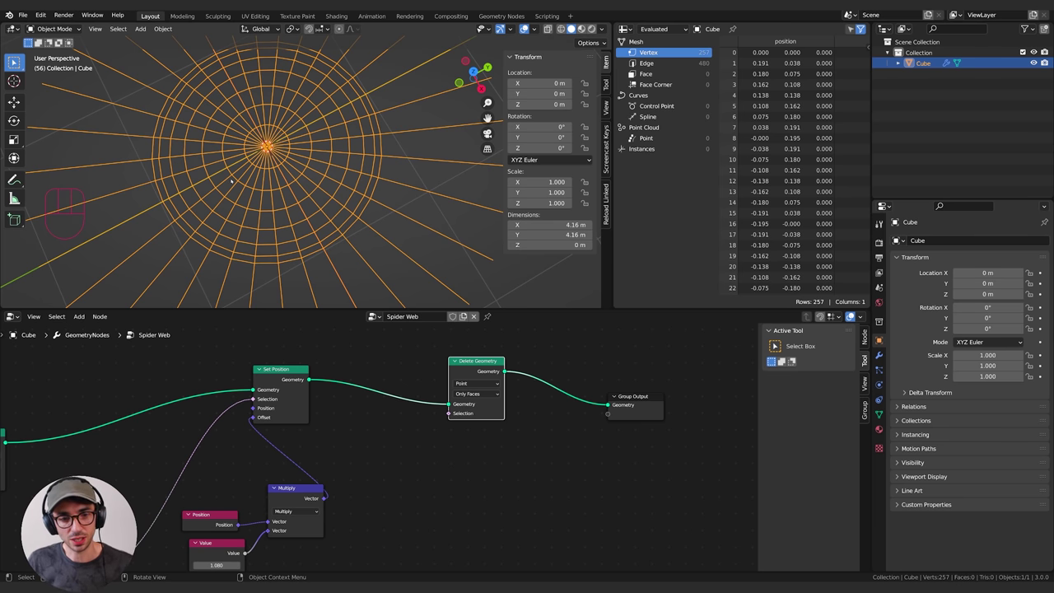
Step: Make room before Group Output and insert a duplicate of the Set Position node between Delete Geometry and Group Output
left_click_drag(658, 418, 733, 419)
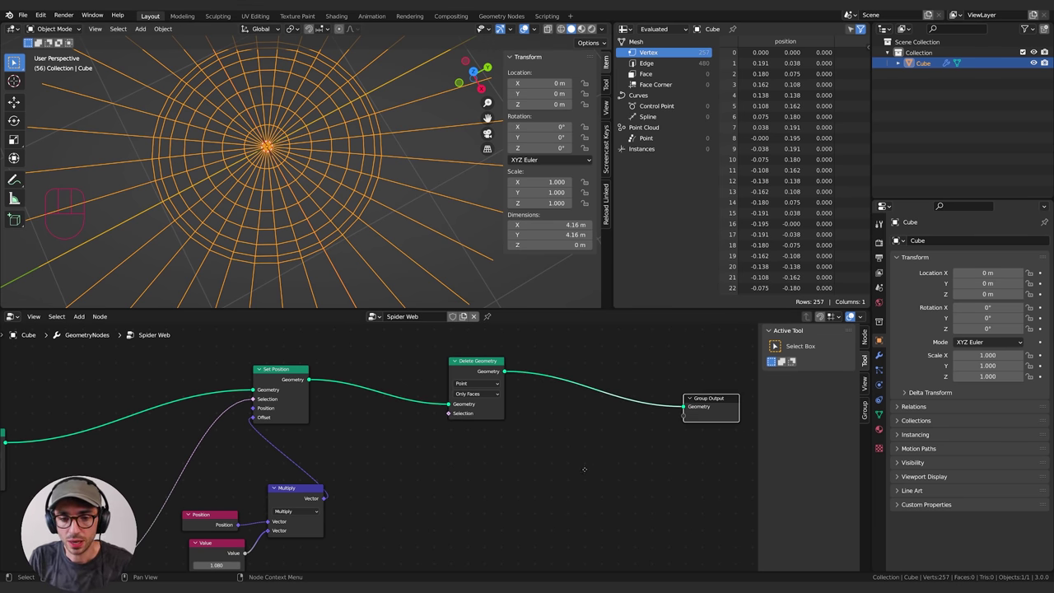
middle_click_drag(585, 468, 471, 485)
left_click_drag(354, 385, 348, 389)
left_click(507, 455)
middle_click_drag(483, 452, 438, 429)
left_click_drag(552, 405, 591, 405)
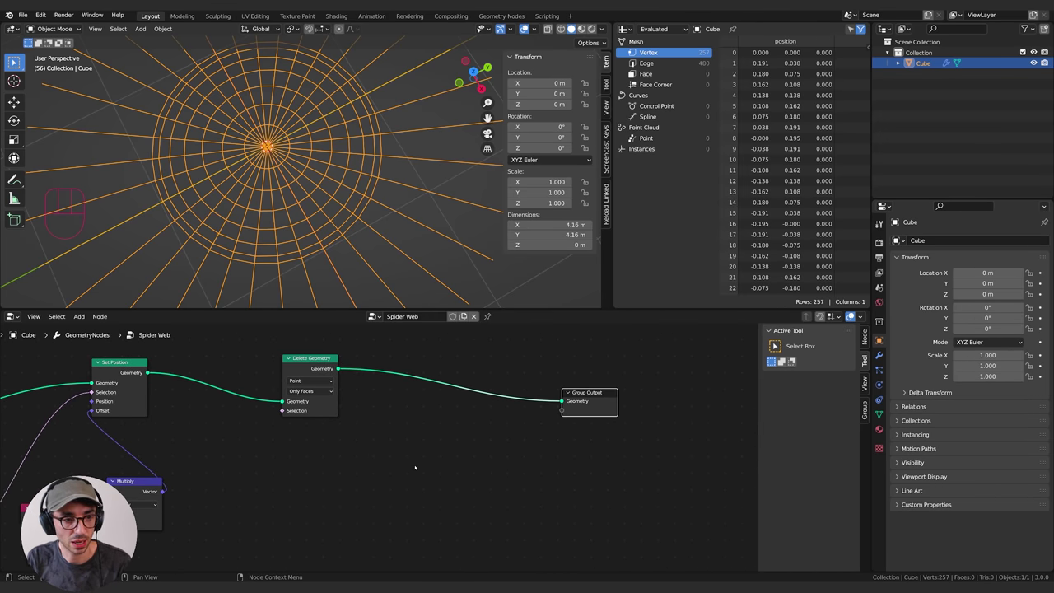
left_click(117, 363)
key("shift+d")
left_click(507, 383)
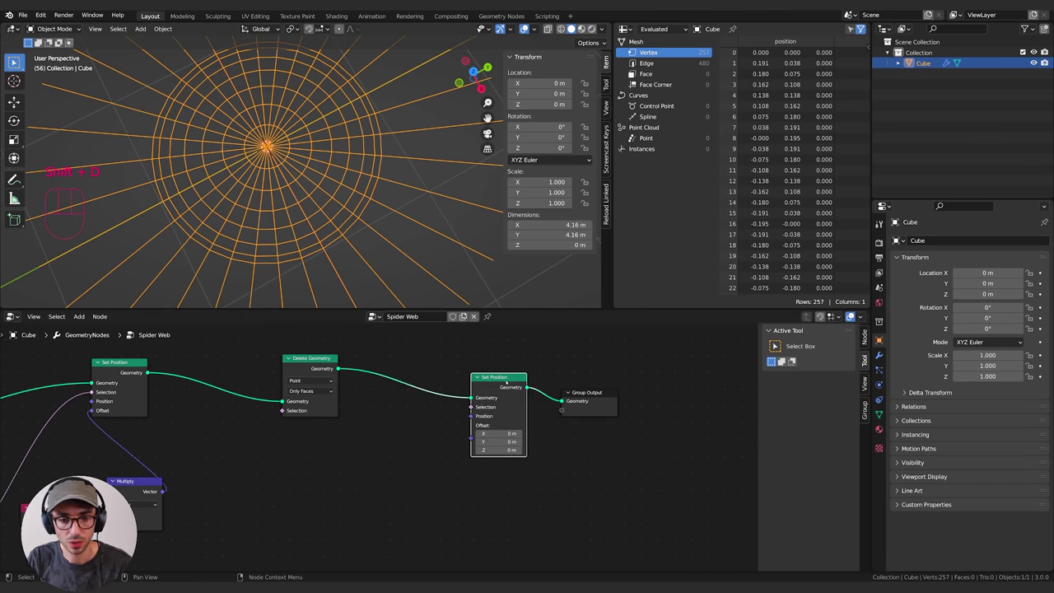
middle_click_drag(424, 501, 461, 508)
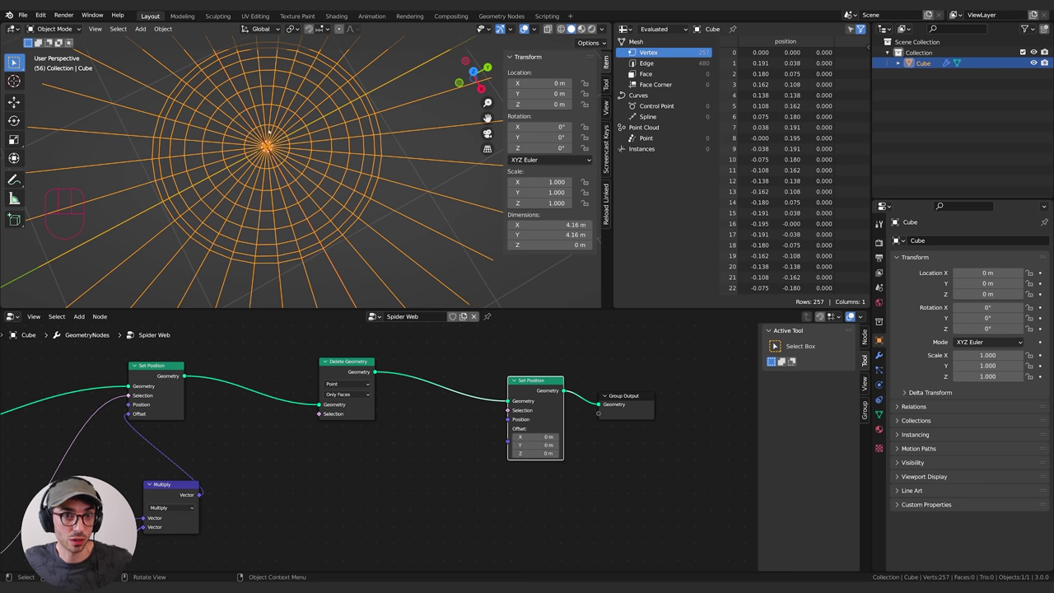
Step: Add a Position node below the Delete Geometry node
middle_click_drag(452, 476, 395, 495)
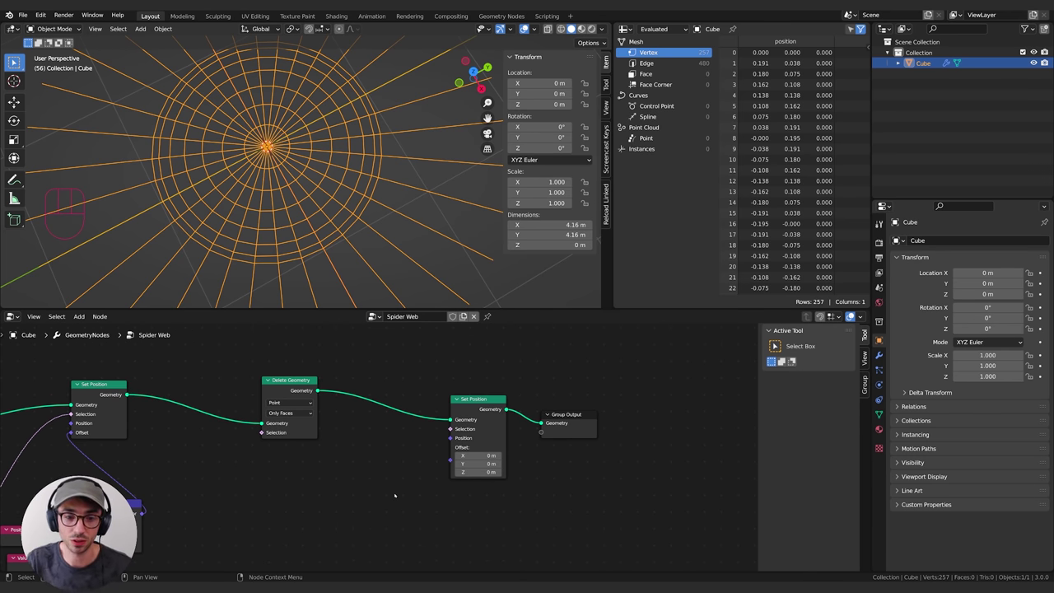
key("shift+a")
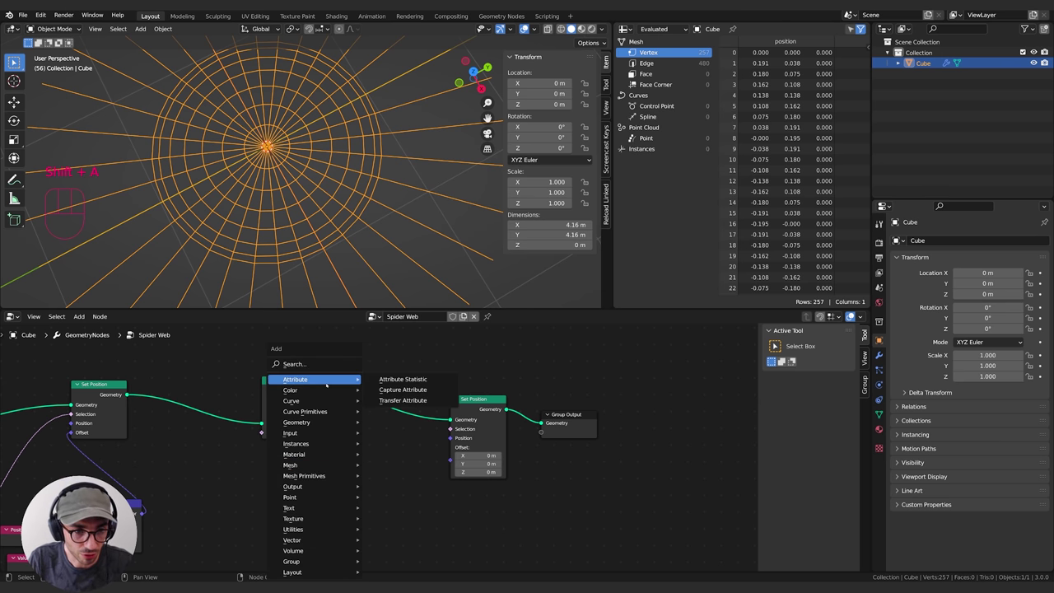
left_click(326, 370)
type("posi")
key("Return")
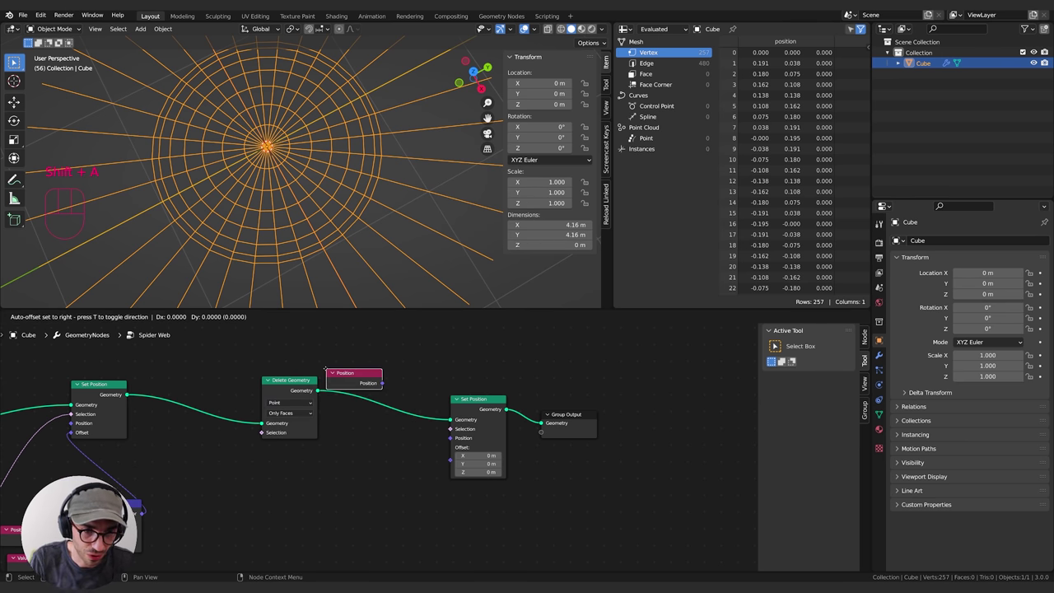
left_click(275, 471)
Step: Add a Vector Math node beside the new Position node and set its operation to Distance
middle_click_drag(392, 481, 399, 477)
key("shift+a")
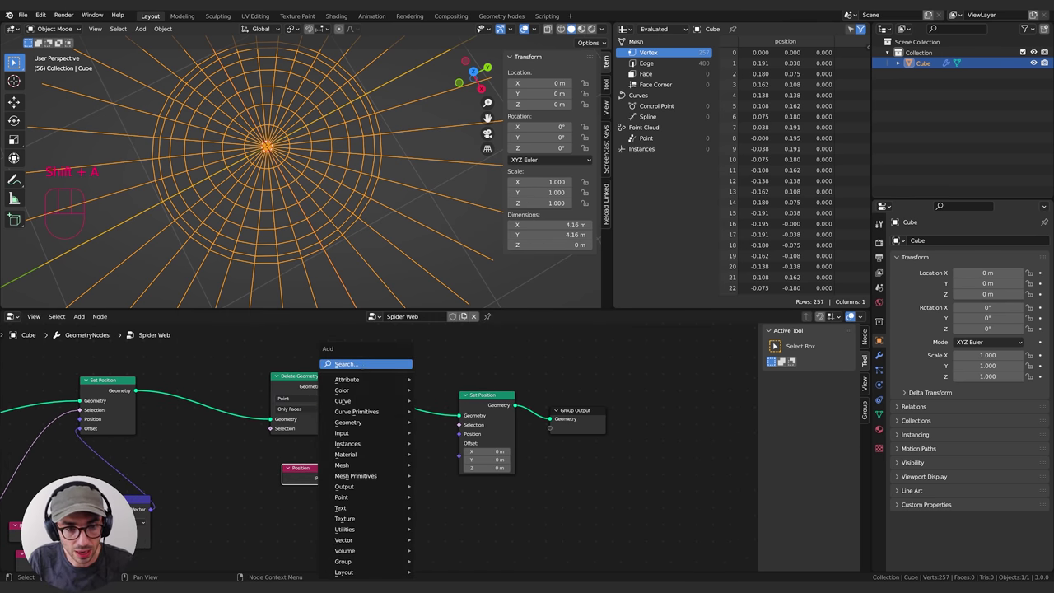
left_click(362, 365)
type("vec")
key("Down")
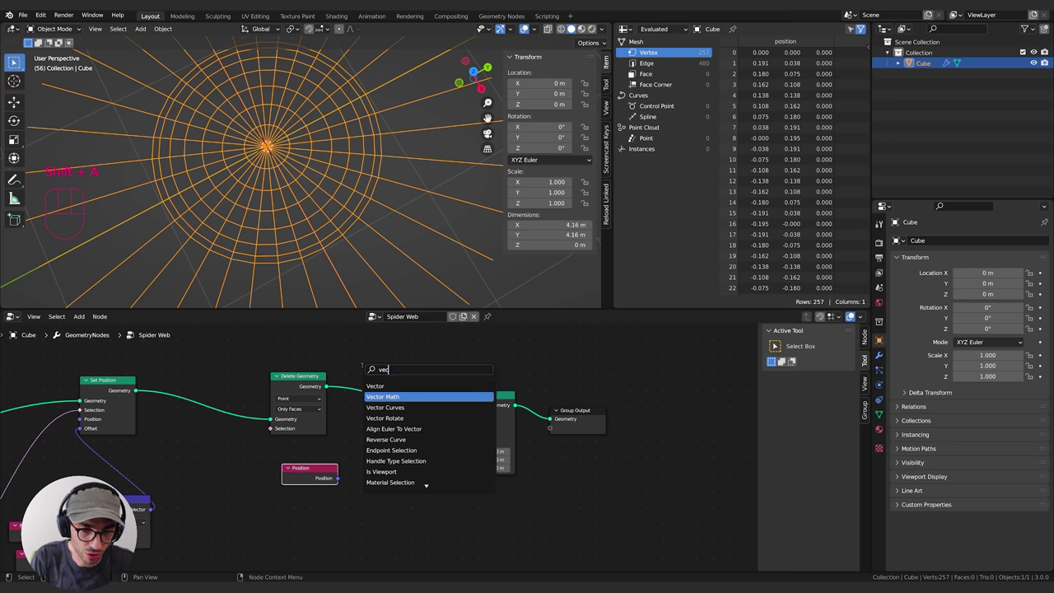
key("Return")
left_click(363, 444)
left_click(392, 472)
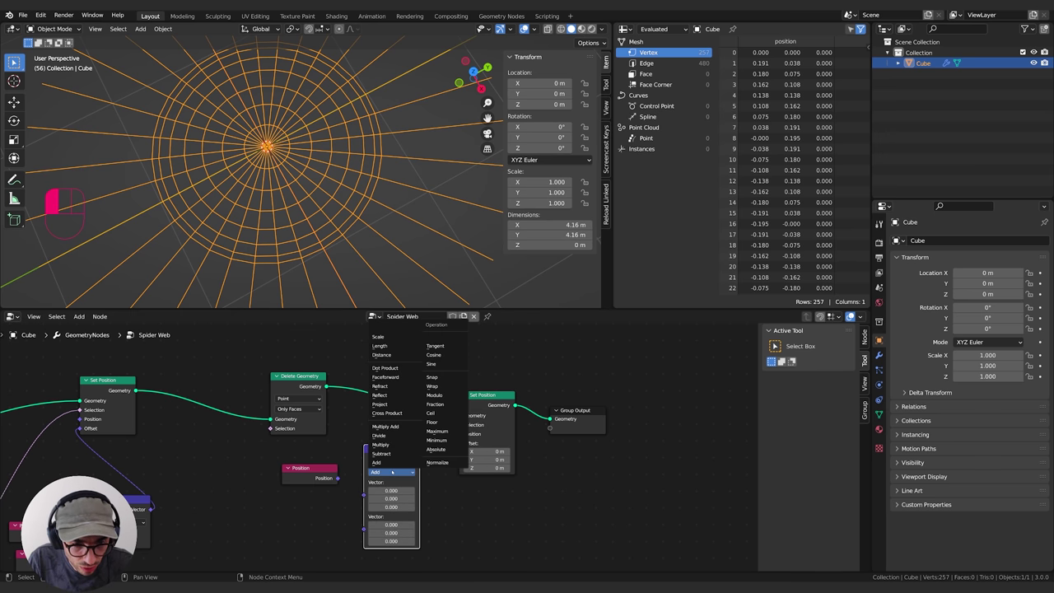
left_click(382, 354)
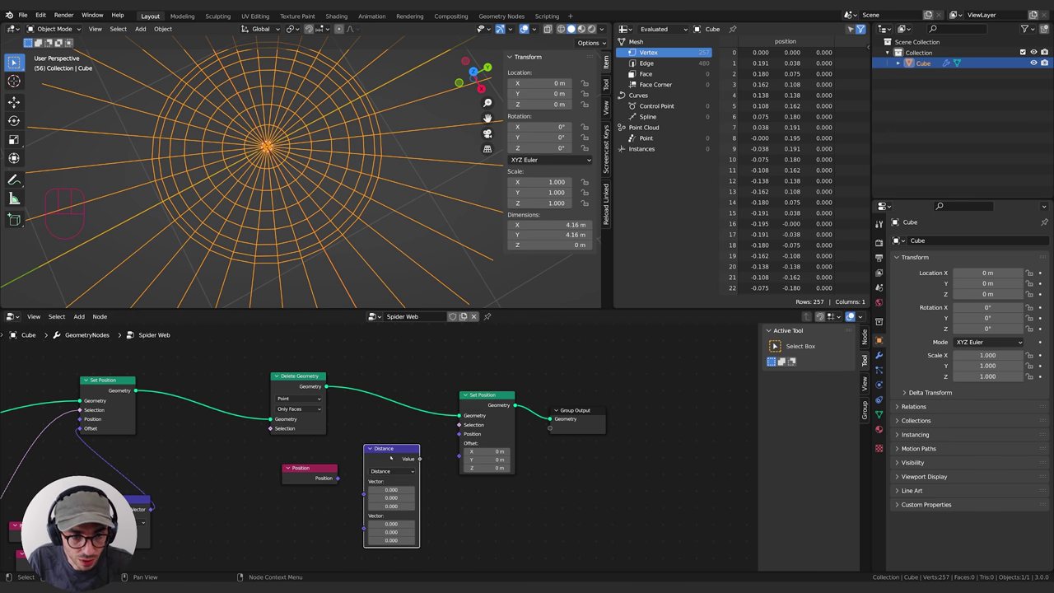
Step: Connect the new Position node to the first Vector input of Distance and arrange both nodes below Delete Geometry
left_click_drag(337, 479, 299, 480)
left_click_drag(385, 450, 360, 449)
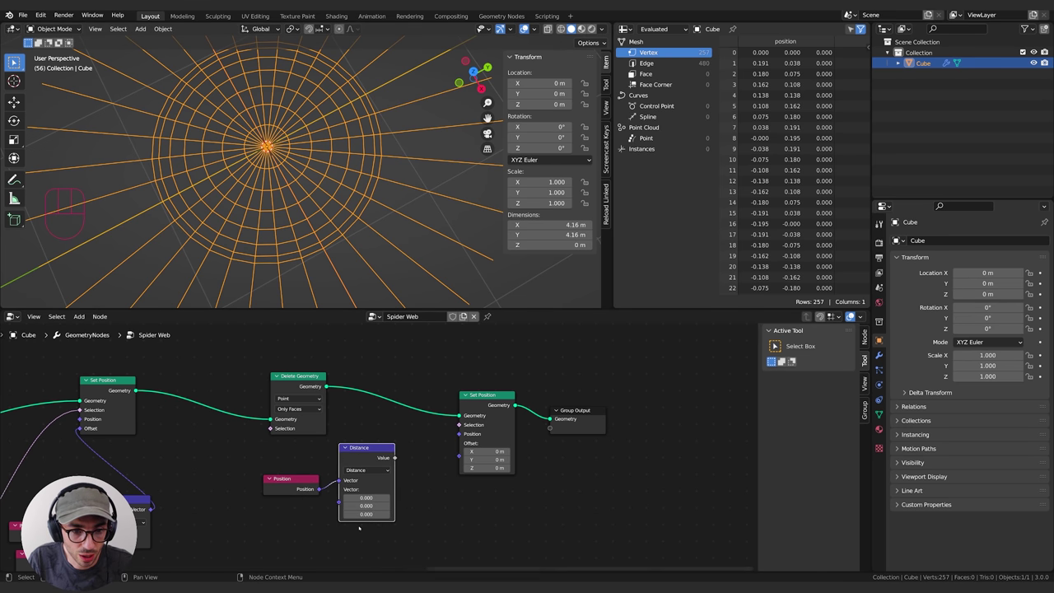
middle_click_drag(378, 491, 348, 499)
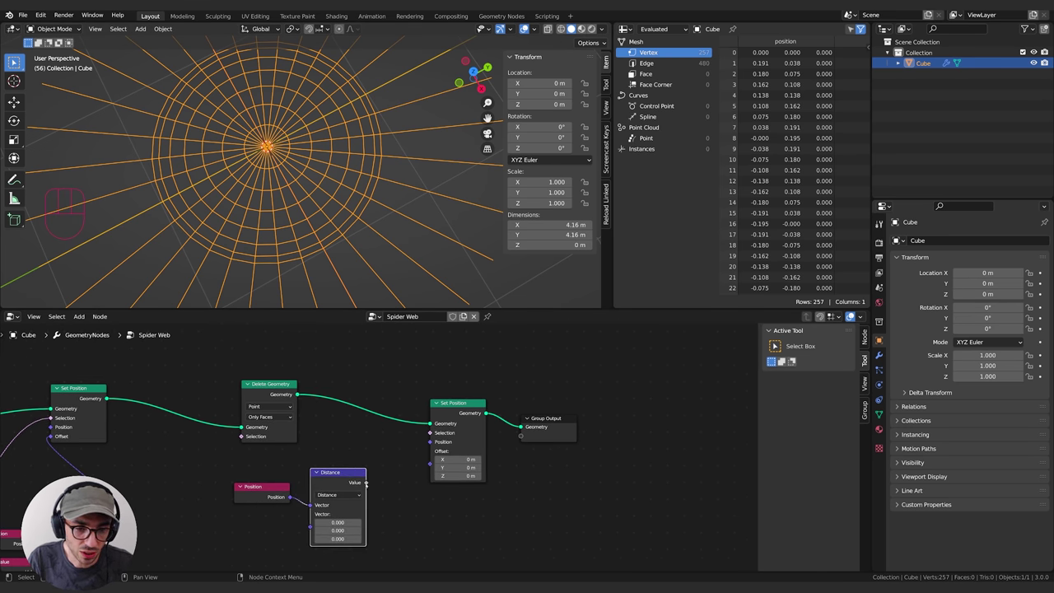
left_click_drag(366, 482, 400, 467)
left_click_drag(246, 493, 223, 497)
left_click_drag(342, 482, 323, 492)
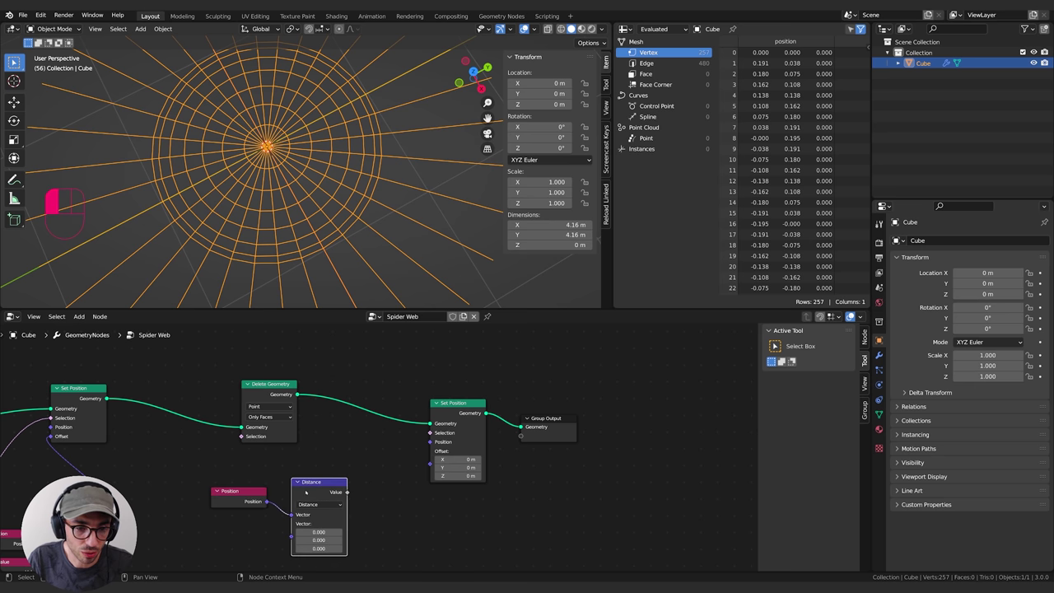
middle_click_drag(357, 501, 318, 502)
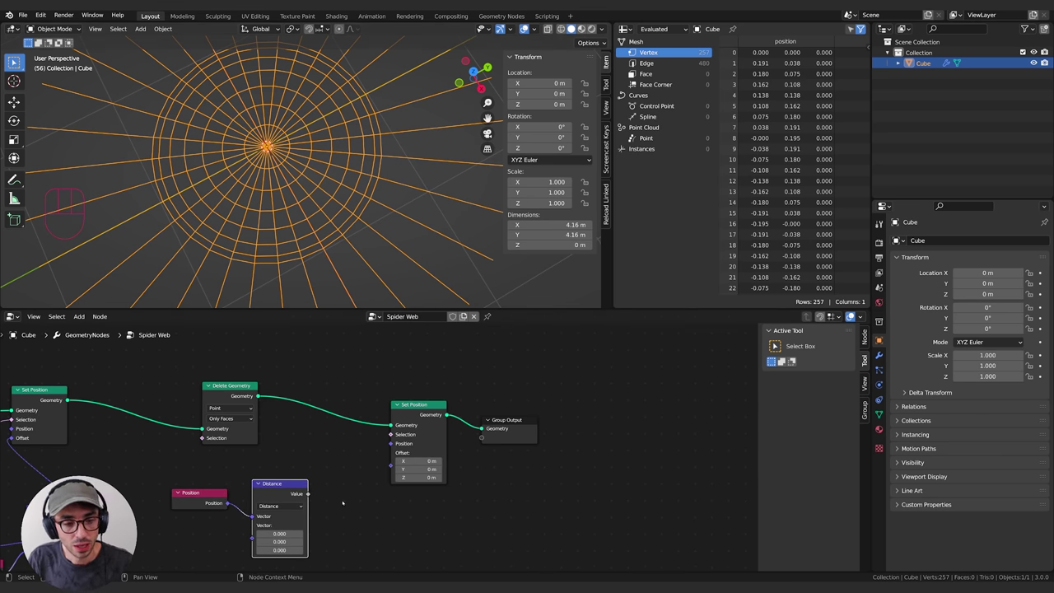
Step: Add a Math node beside the Distance node and set its operation to Power
key("shift+a")
type("ma")
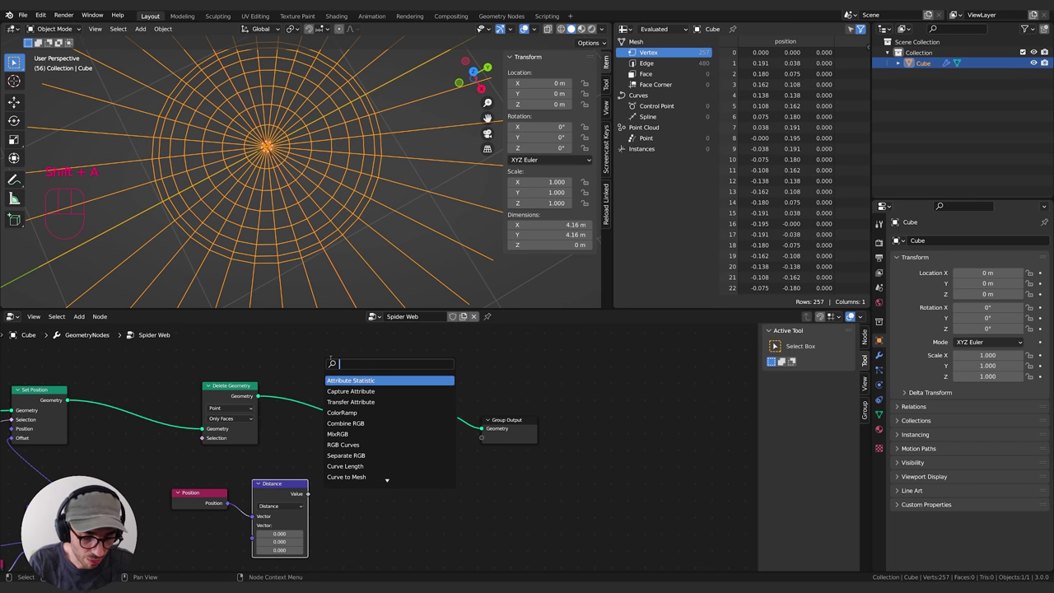
key("Return")
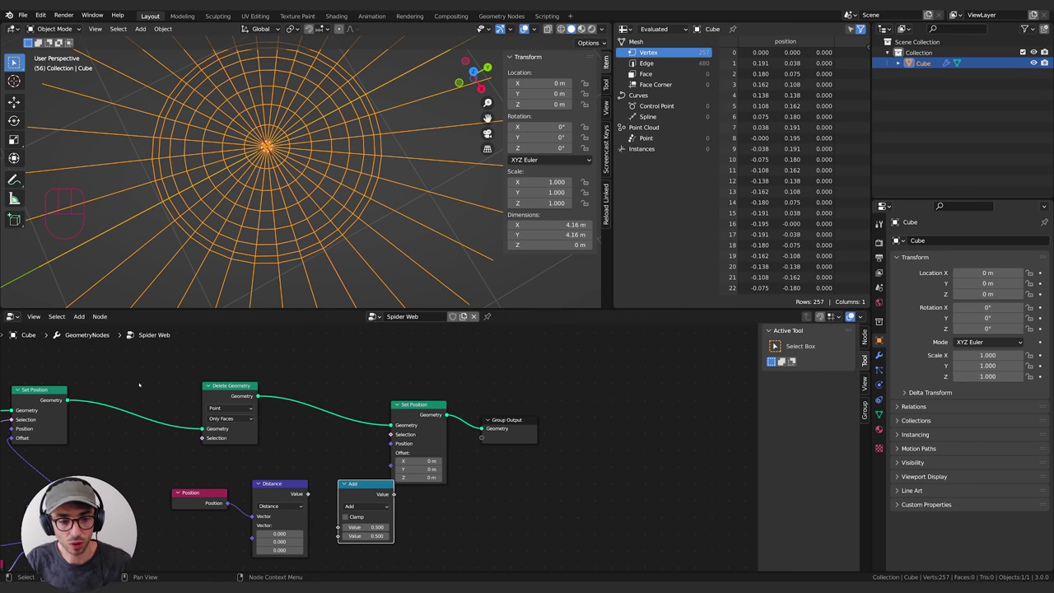
left_click(363, 506)
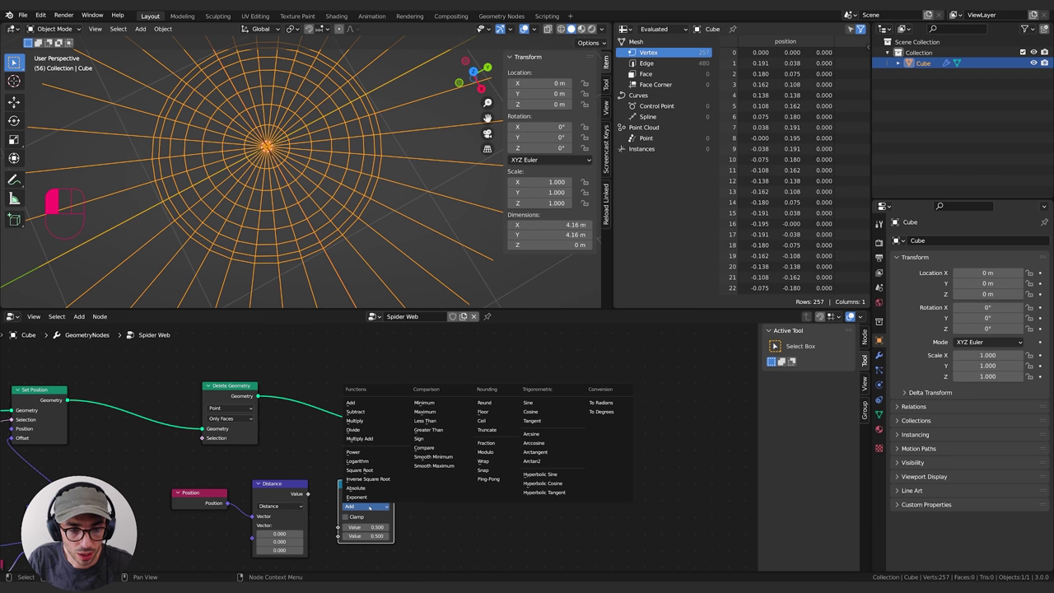
left_click(366, 451)
Step: Spread out the Position, Distance and Power nodes to leave free space below the second Set Position node
left_click_drag(359, 483, 279, 494)
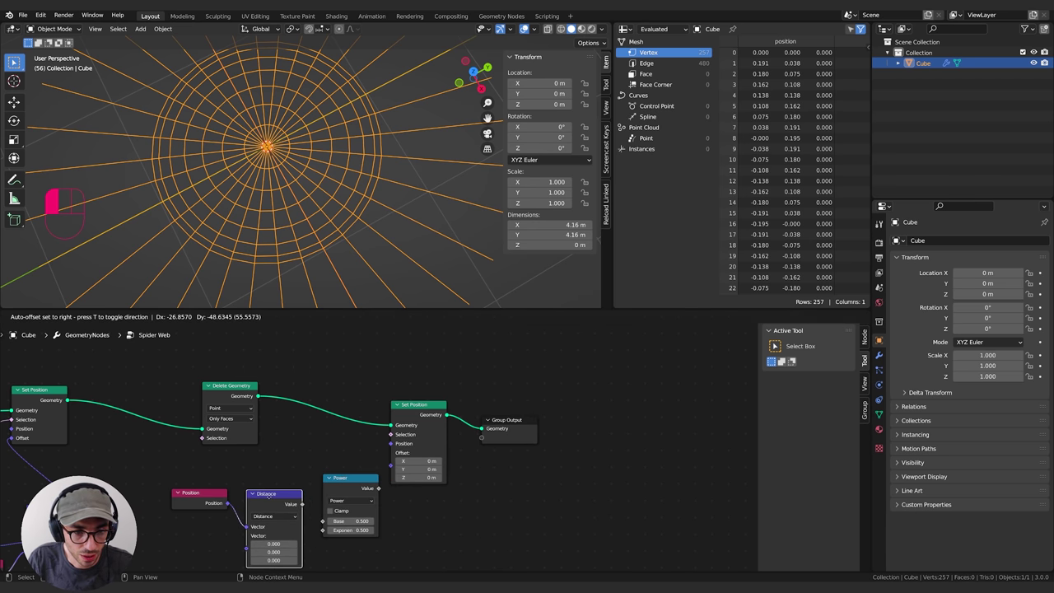
left_click_drag(350, 481, 348, 497)
middle_click_drag(349, 513, 380, 453)
left_click_drag(379, 446, 396, 475)
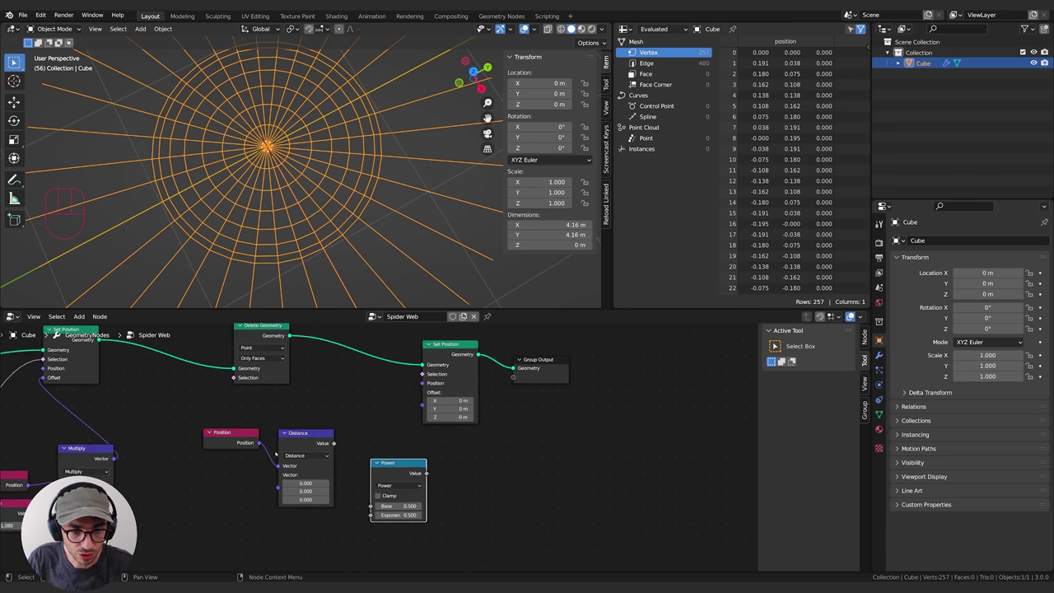
left_click_drag(229, 436, 215, 449)
left_click_drag(305, 439, 287, 464)
left_click(333, 432)
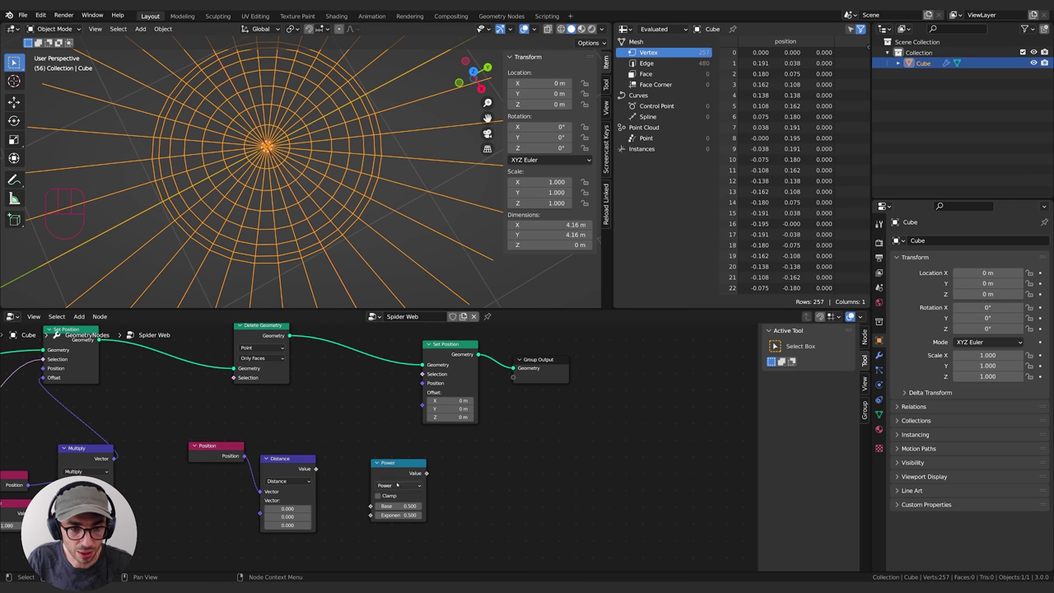
left_click_drag(401, 472, 405, 483)
Step: Add another Vector Math node between Delete Geometry and the second Set Position, moving Power and Distance clear of it
middle_click_drag(313, 332, 295, 364)
key("shift+a")
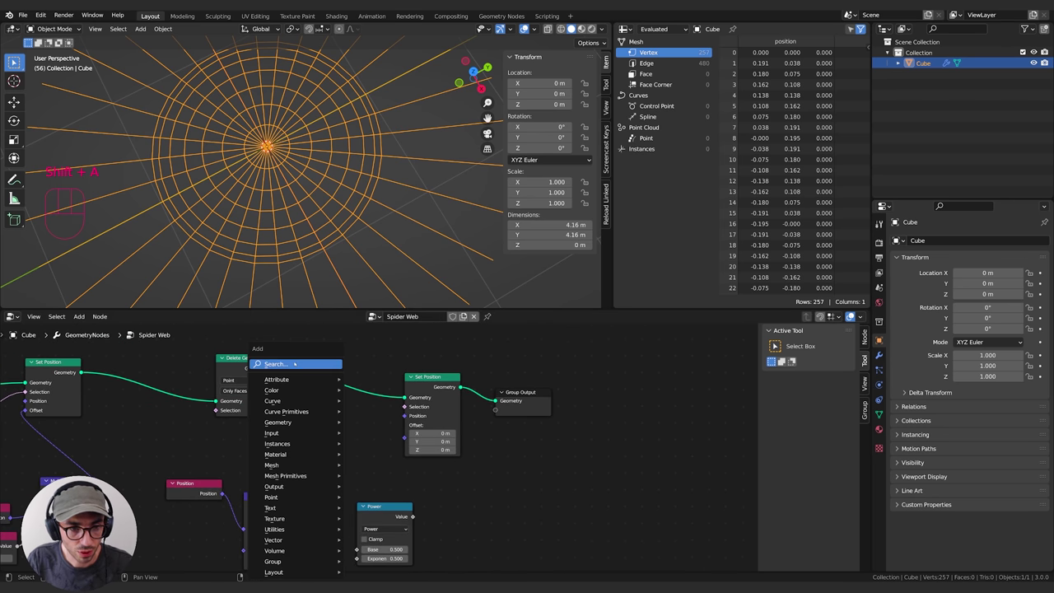
left_click(295, 364)
type("vec")
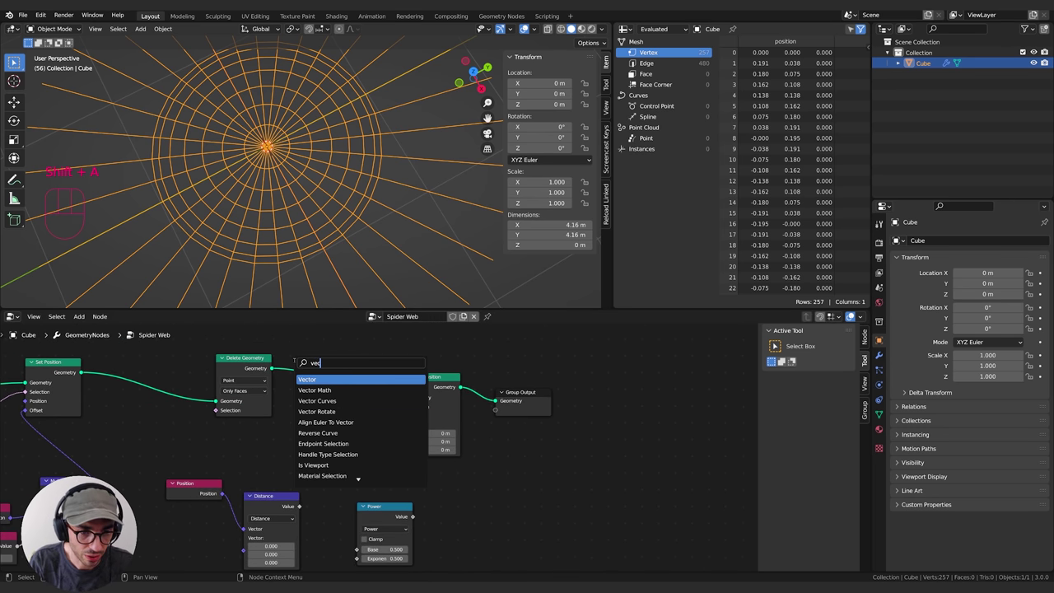
left_click(303, 391)
left_click(314, 435)
middle_click_drag(408, 478, 409, 457, "shift")
left_click_drag(391, 486, 402, 494)
left_click_drag(277, 476, 278, 498)
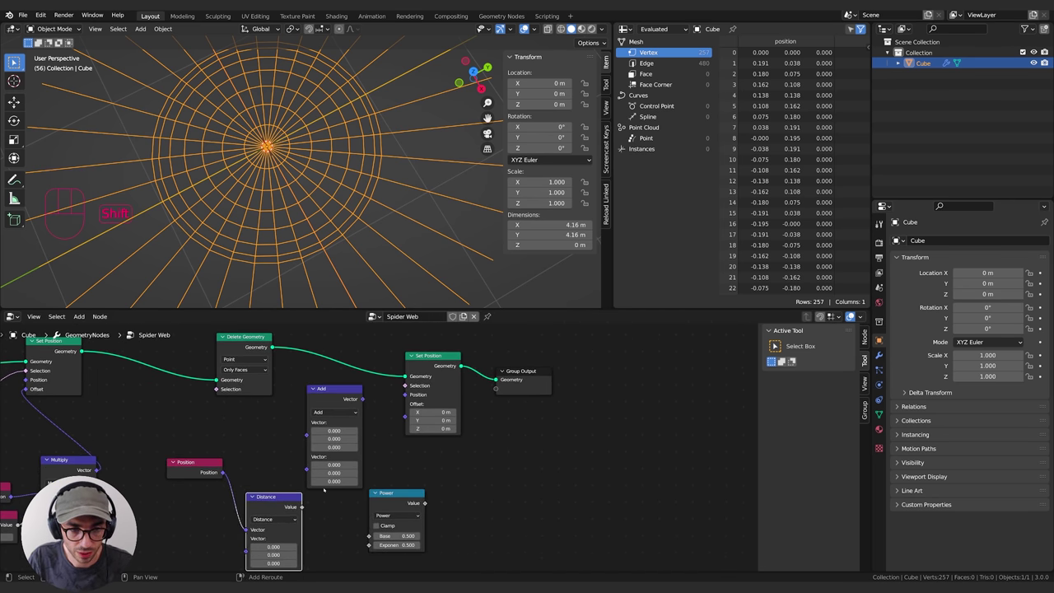
Step: Connect the Position output and the Distance value to the two Vector inputs of the new Add node
middle_click_drag(287, 473, 313, 458)
scroll(391, 441, "up", 1)
left_click_drag(206, 443, 336, 414)
middle_click_drag(307, 460, 296, 454, "shift")
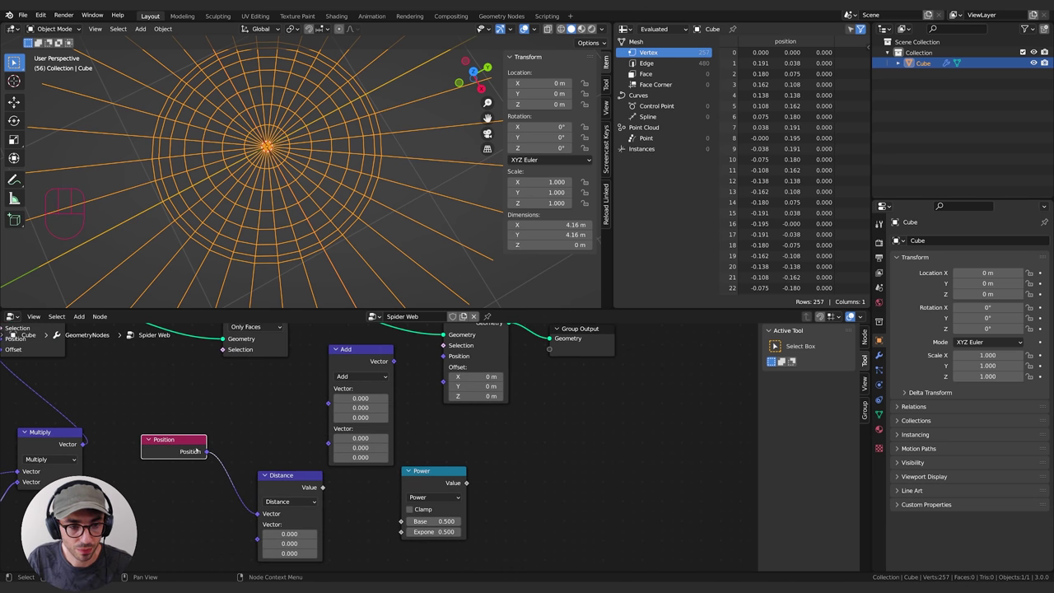
left_click_drag(207, 452, 330, 403)
left_click_drag(297, 495, 328, 399)
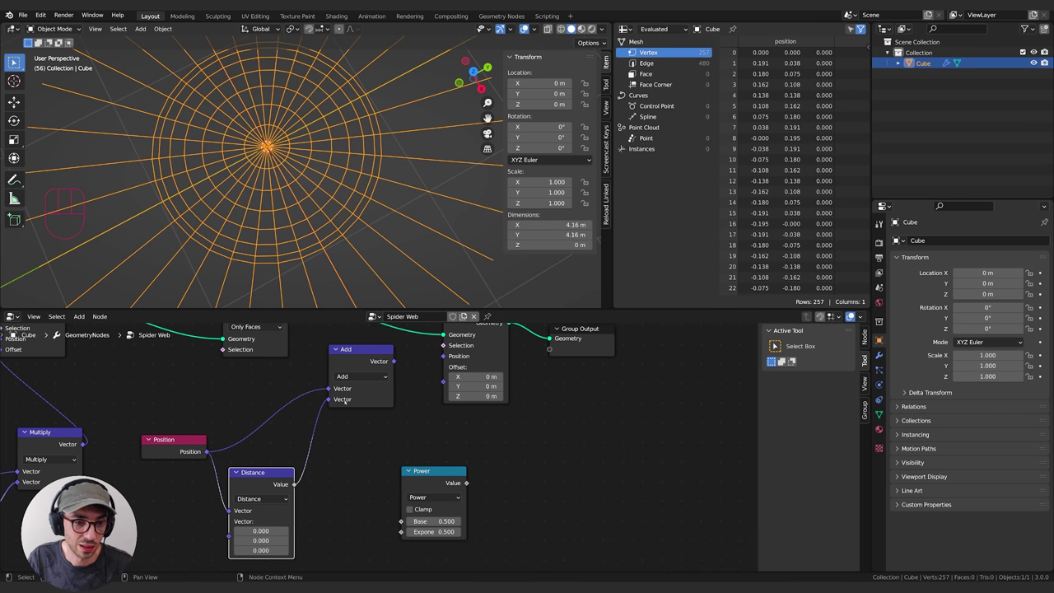
Step: Change the Add node's operation to Multiply and connect its result to the Offset of the second Set Position
left_click(362, 376)
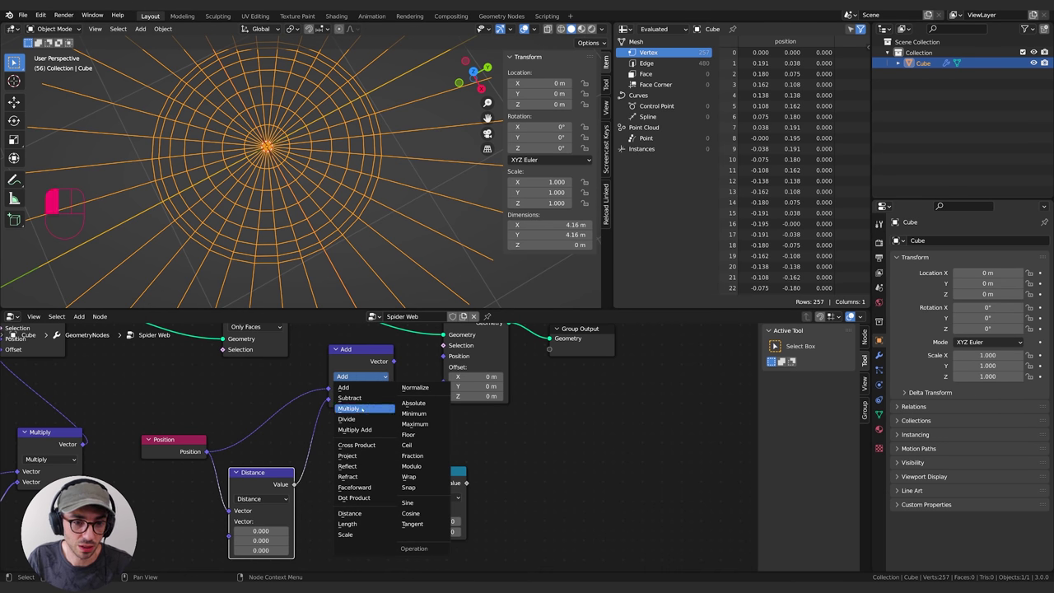
left_click(355, 407)
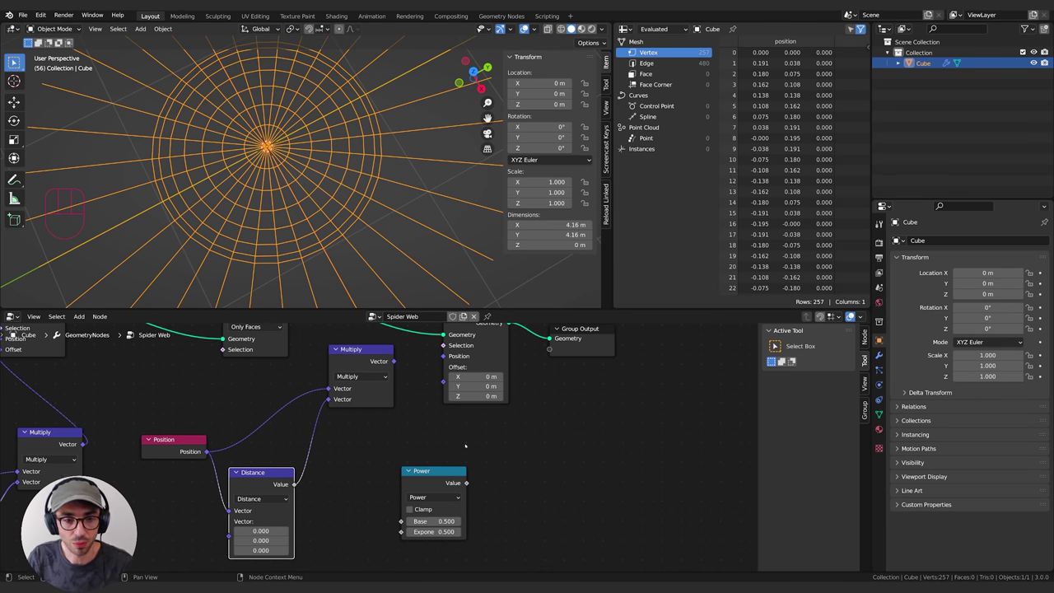
left_click_drag(395, 361, 443, 367)
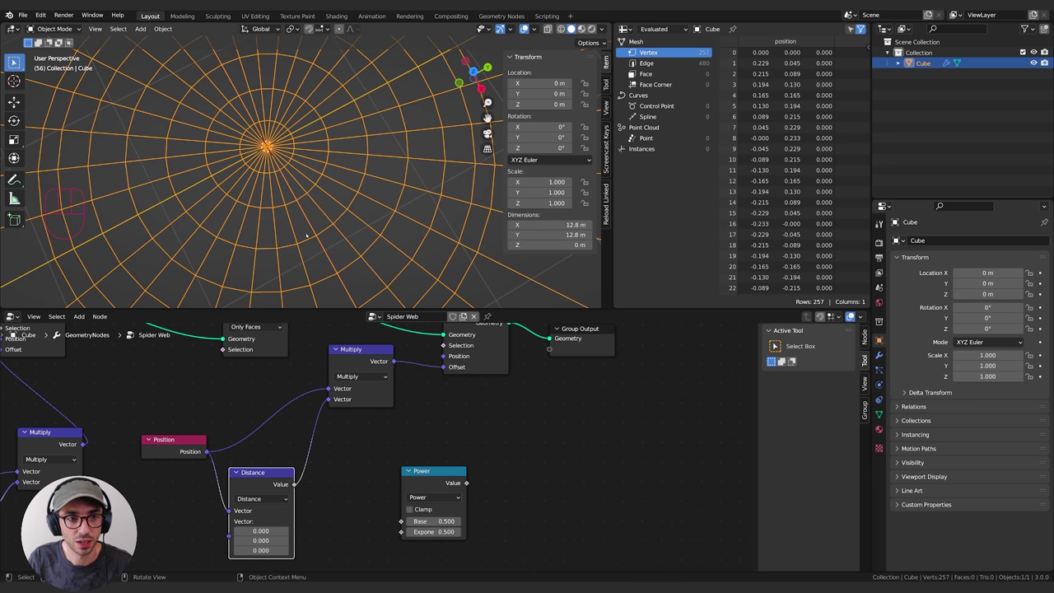
middle_click_drag(321, 221, 341, 161)
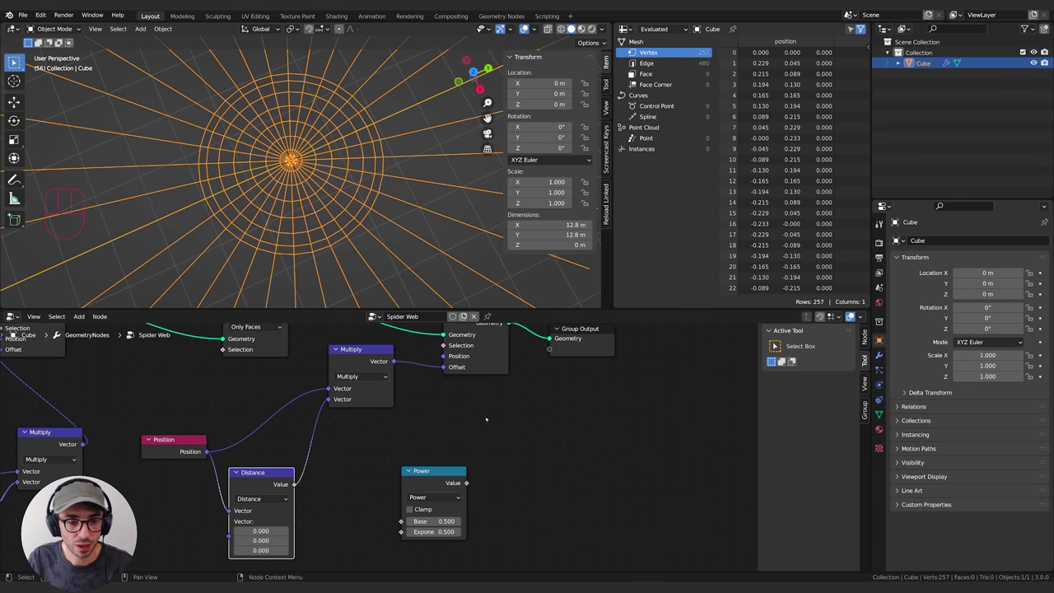
Step: Insert the Power node between Distance and Multiply, feeding the distance into Base and the power result into Multiply's second Vector input
left_click(433, 483)
left_click_drag(433, 483, 388, 456)
middle_click_drag(389, 456, 440, 477)
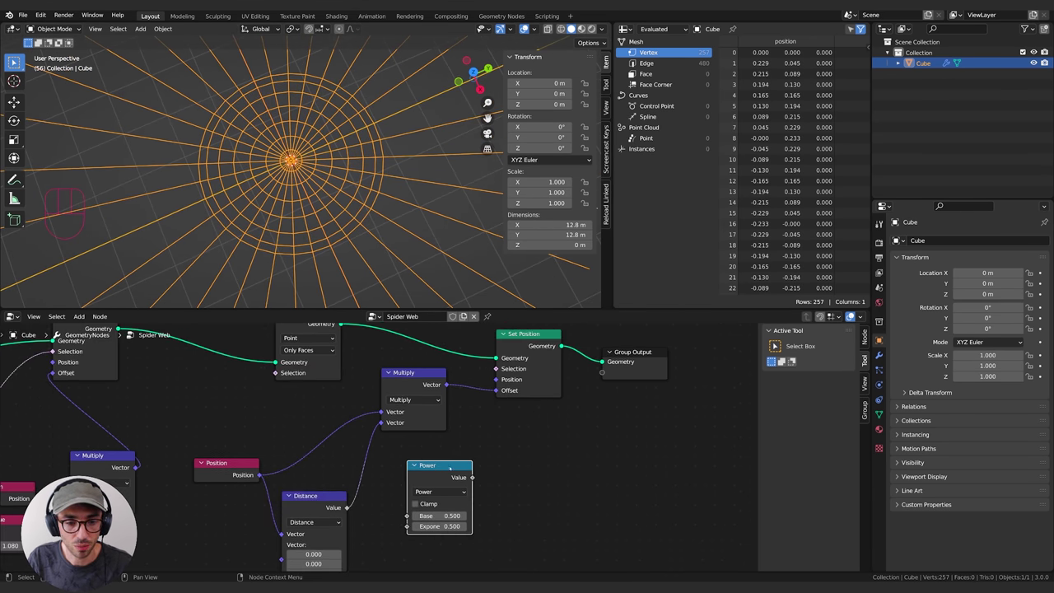
left_click_drag(440, 477, 414, 480)
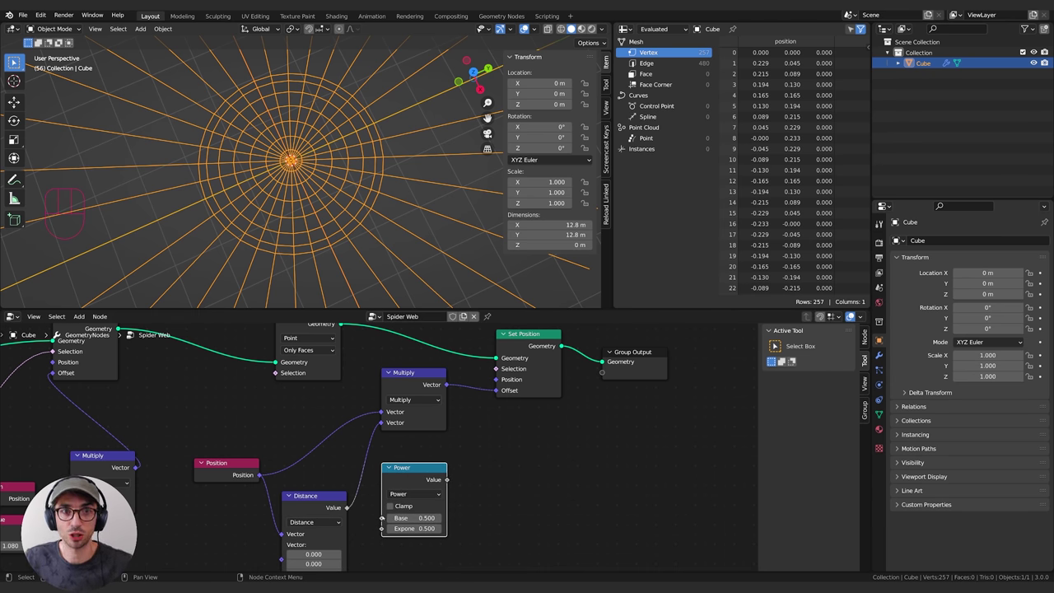
left_click_drag(490, 466, 589, 481)
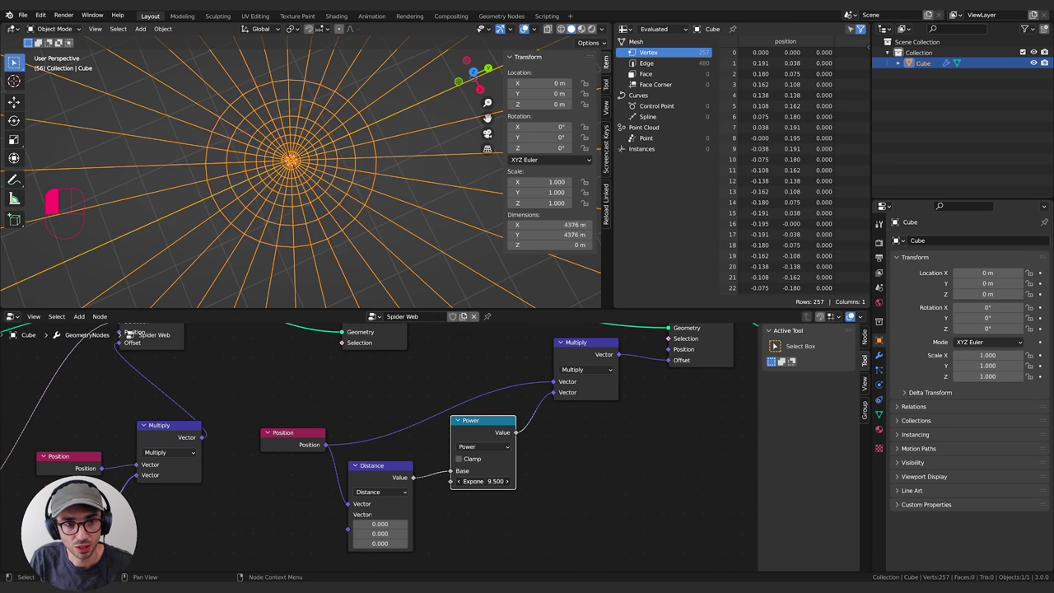
Step: Set the Power node's exponent to 9
left_click(486, 482)
type("9")
key("Return")
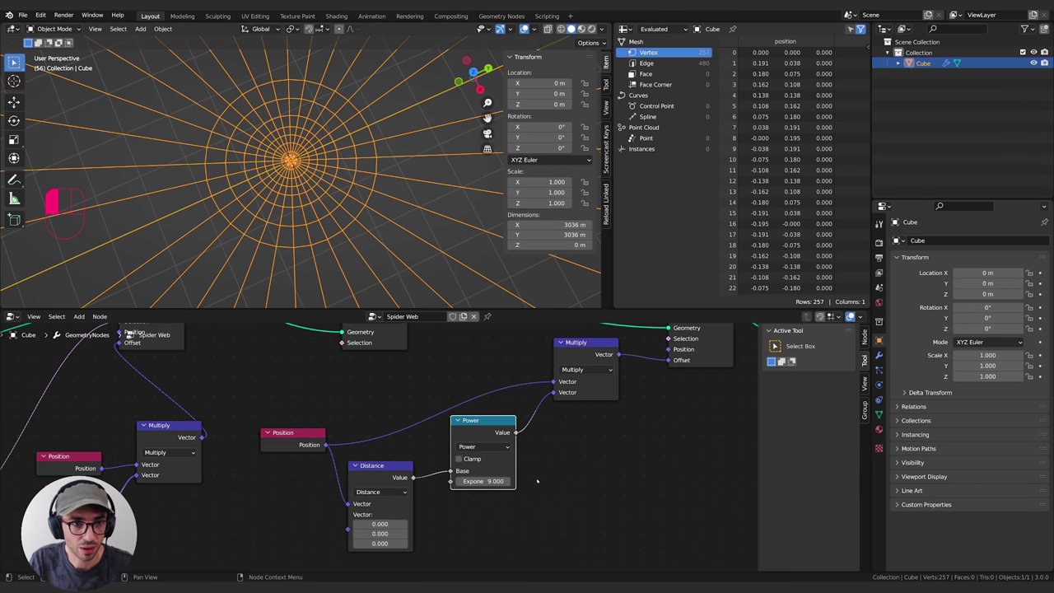
Step: Add a Random Value node and place it beside the Power node, below the Multiply node
scroll(333, 164, "up", 2)
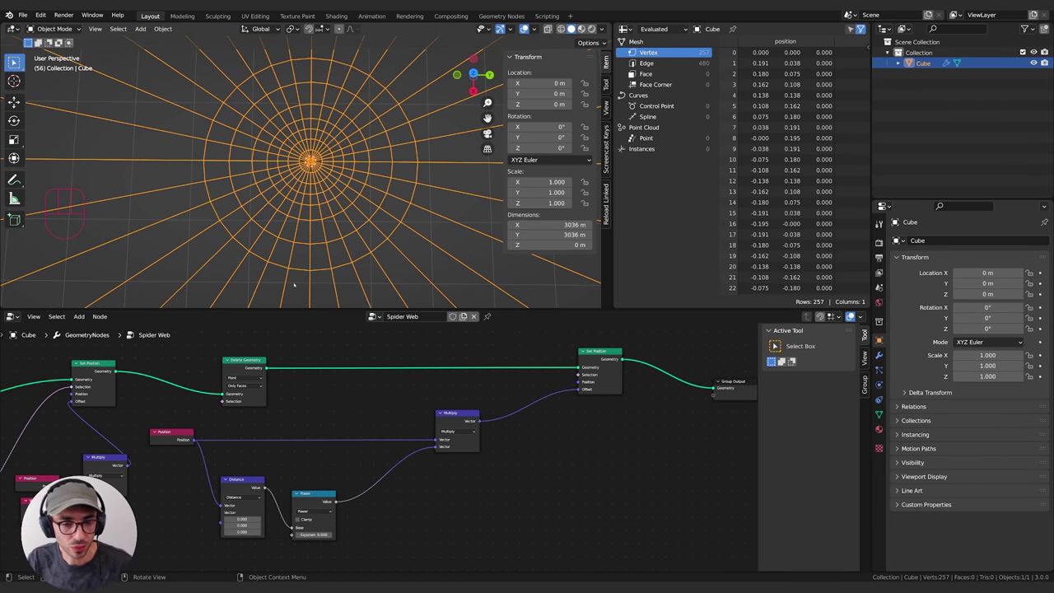
scroll(448, 514, "down", 2)
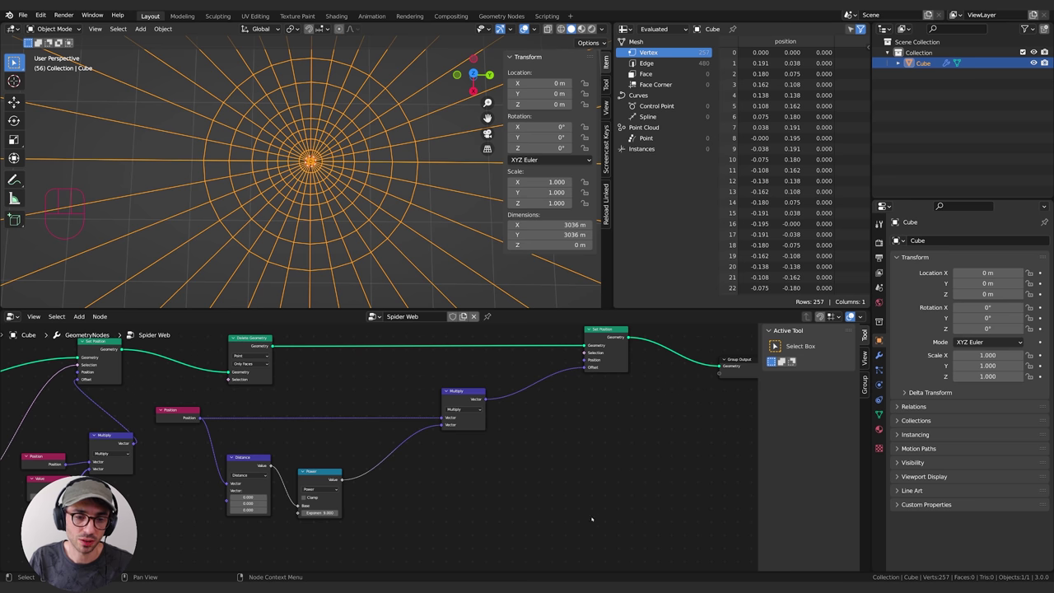
middle_click_drag(592, 520, 602, 513)
key("shift+a")
left_click(411, 364)
type("ra")
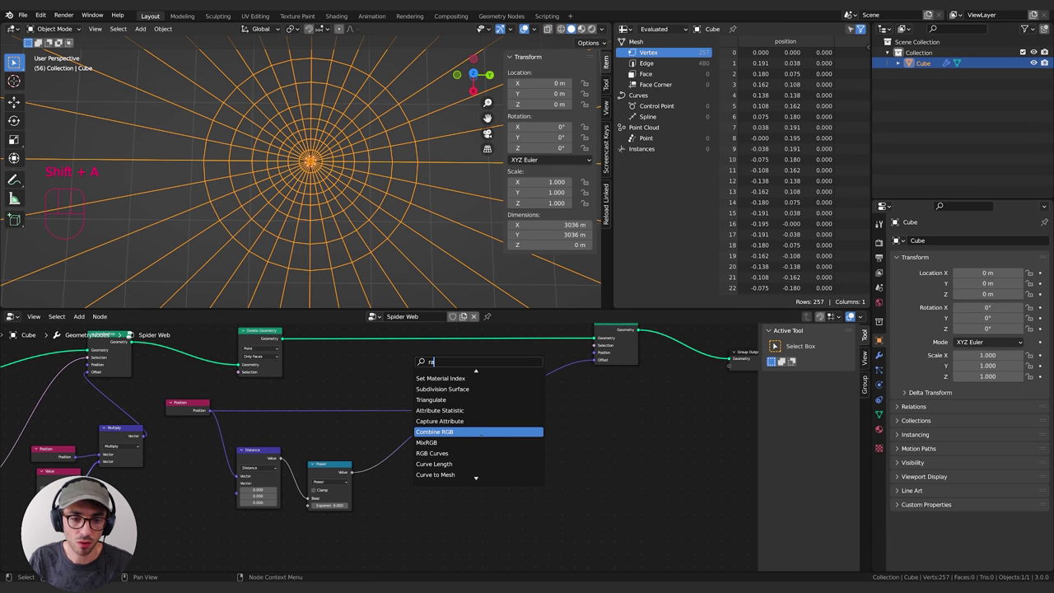
key("Up")
key("Up")
type("n")
key("Return")
left_click(412, 488)
middle_click_drag(461, 513, 470, 508)
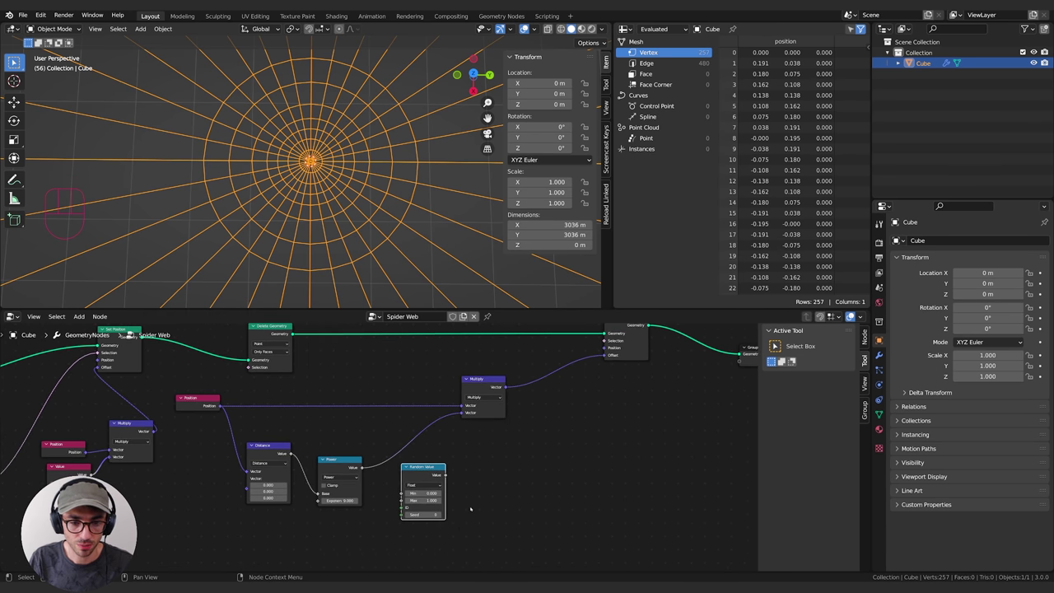
Step: Duplicate the Multiply node that drives the second Set Position, place the copy beside Random Value, and open its operation choices
key("shift+a")
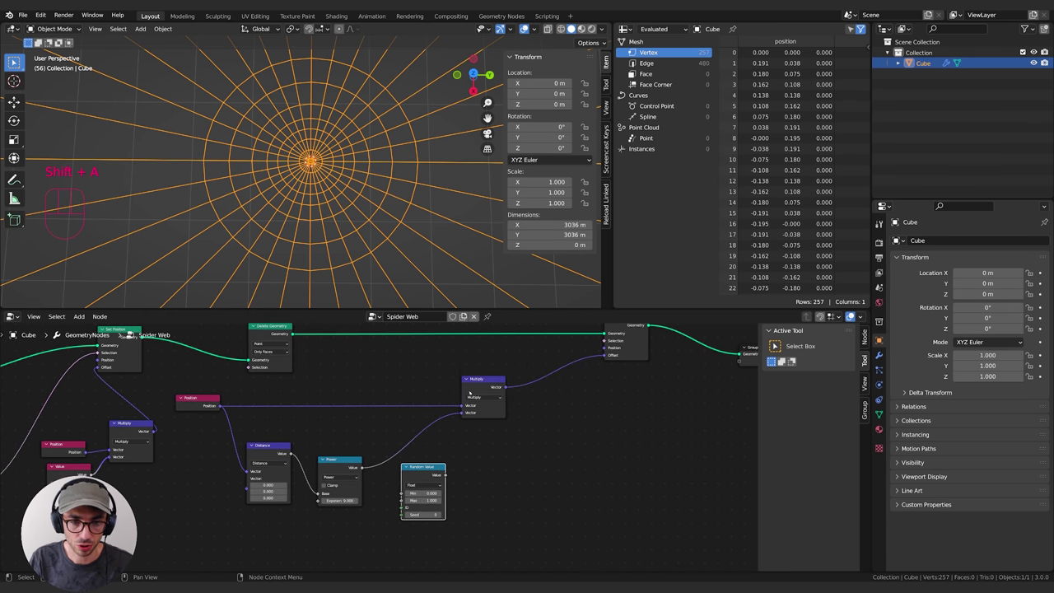
key("shift+d")
left_click(496, 455)
left_click(511, 459)
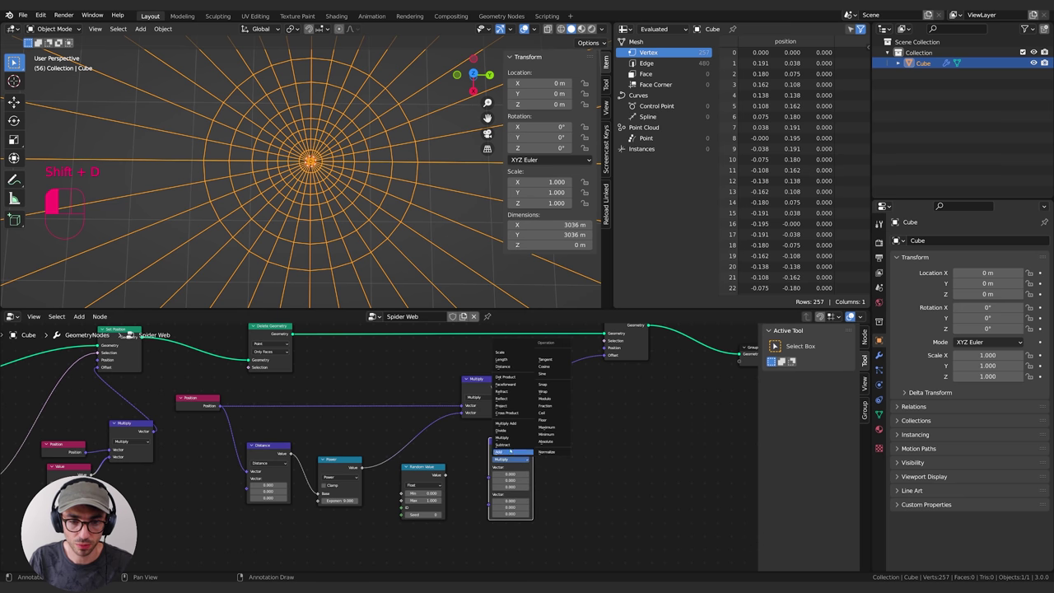
Step: Set the duplicated vector math node to Add and wire it between Power and Multiply, feeding Random Value into its second vector
left_click(511, 451)
left_click_drag(423, 467, 316, 530)
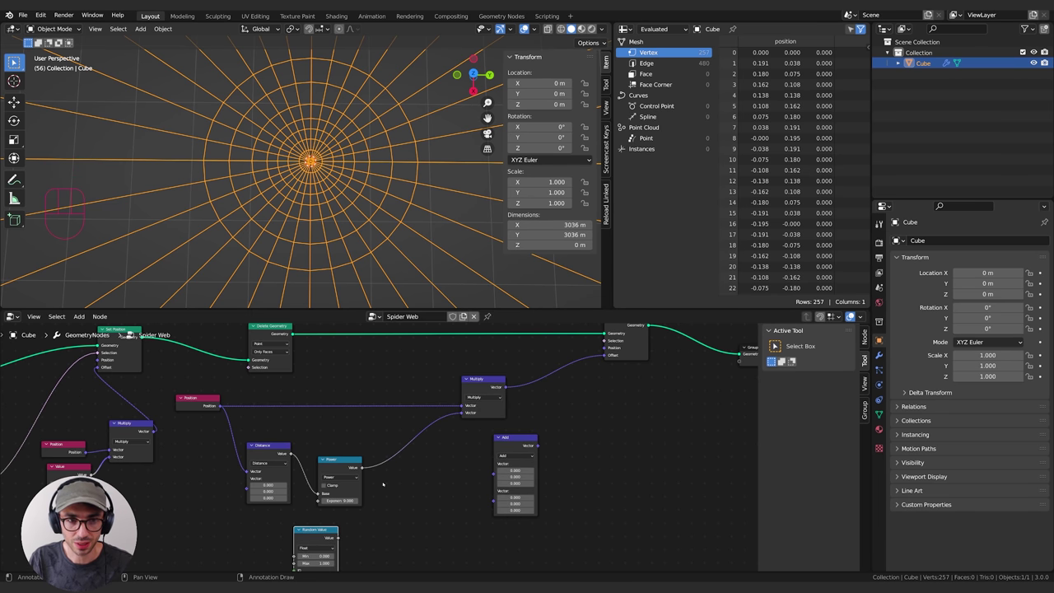
left_click_drag(508, 444, 407, 433)
middle_click_drag(520, 480, 532, 450)
left_click_drag(328, 502, 404, 432)
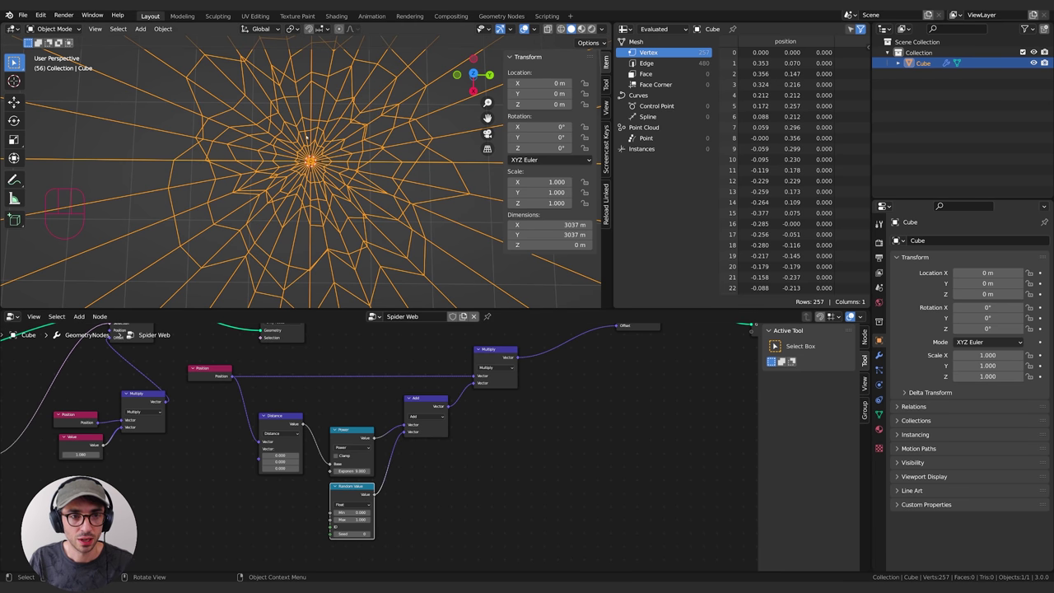
Step: Try Multiply as the operation combining Power and Random Value, and switch the node back to Add
left_click(426, 416)
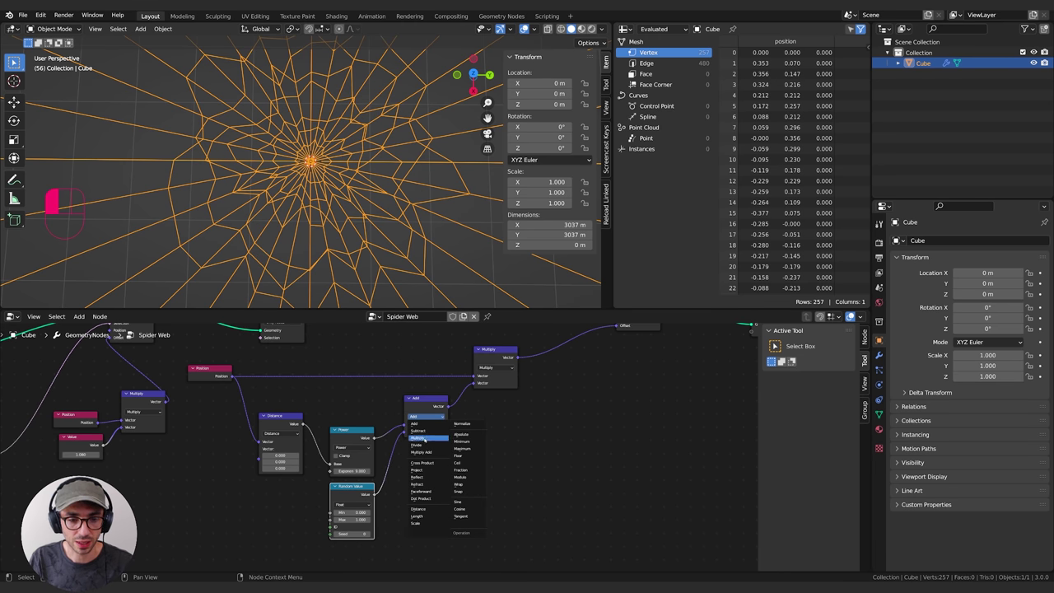
left_click(427, 436)
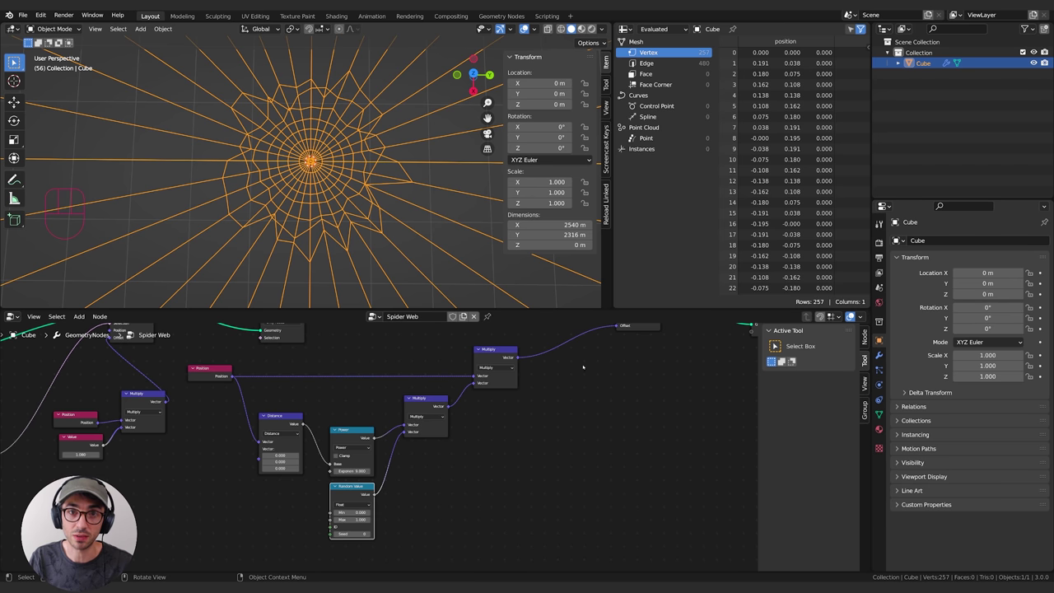
left_click(426, 416)
left_click(418, 424)
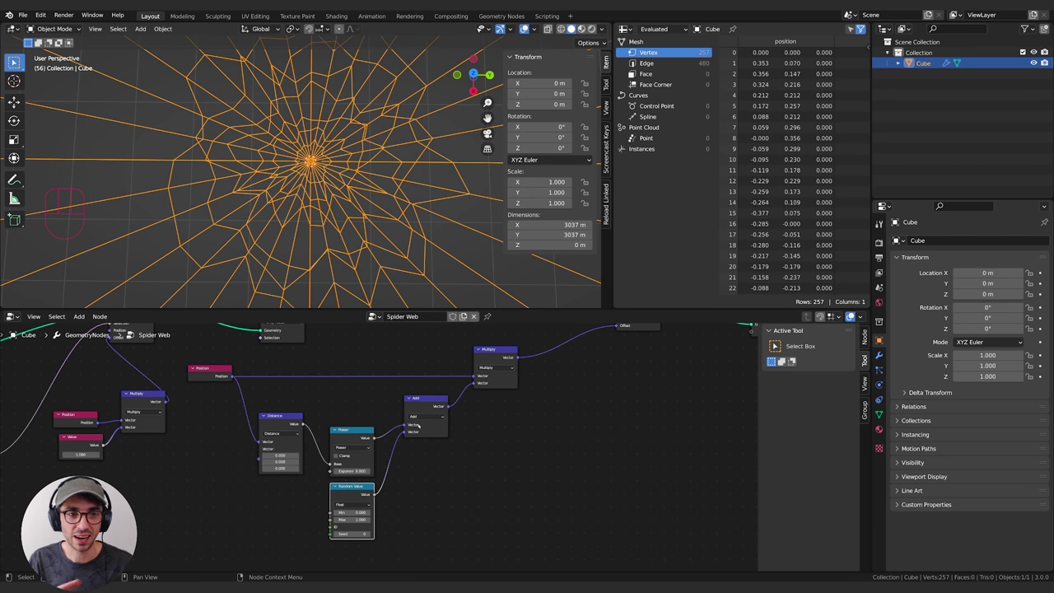
Step: Lower the Random Value node's maximum to soften the irregularity of the web rings
left_click_drag(354, 520, 332, 512)
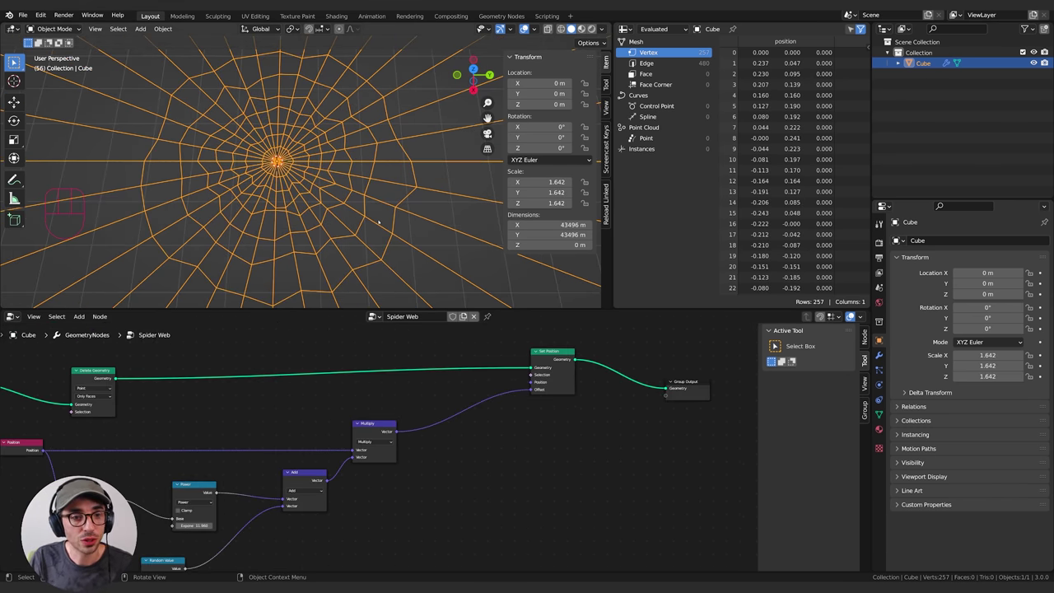
middle_click_drag(370, 230, 306, 238)
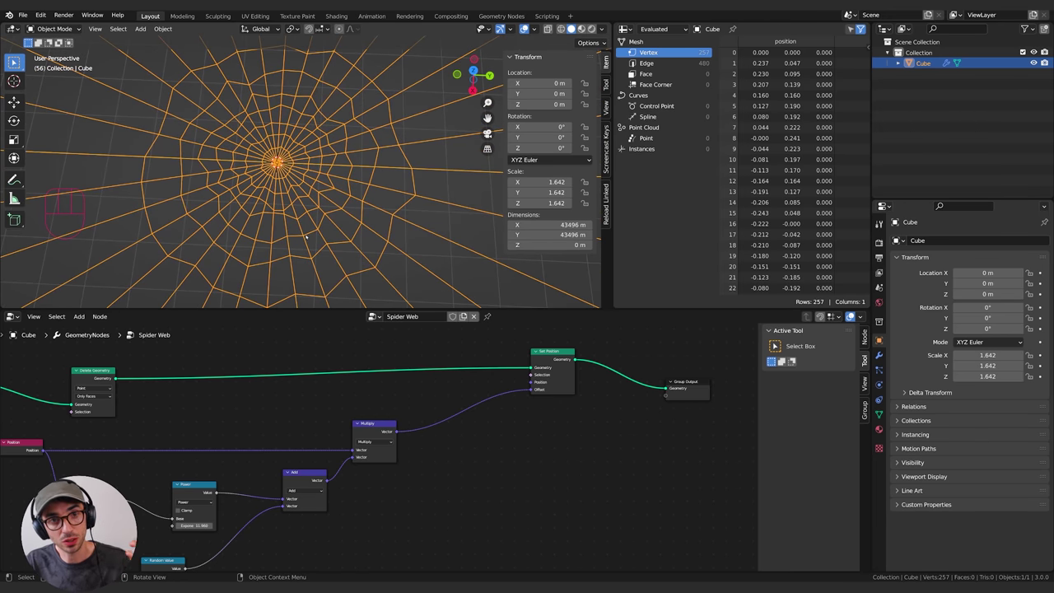
Step: Make room before the Group Output and insert a Mesh to Curve node after the last Set Position node
middle_click_drag(631, 480, 497, 491)
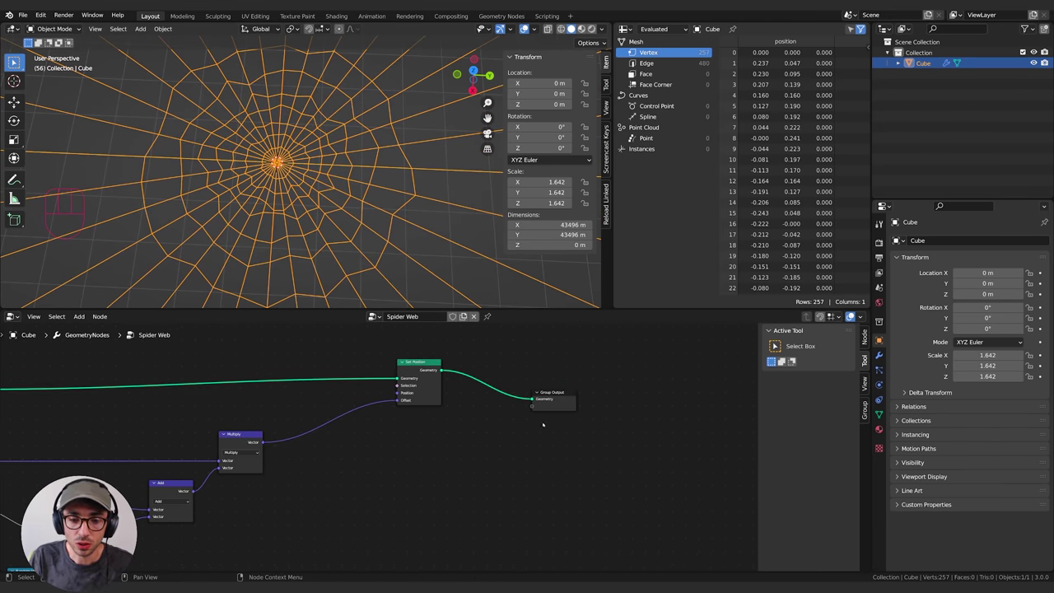
left_click_drag(553, 401, 616, 401)
left_click(499, 466)
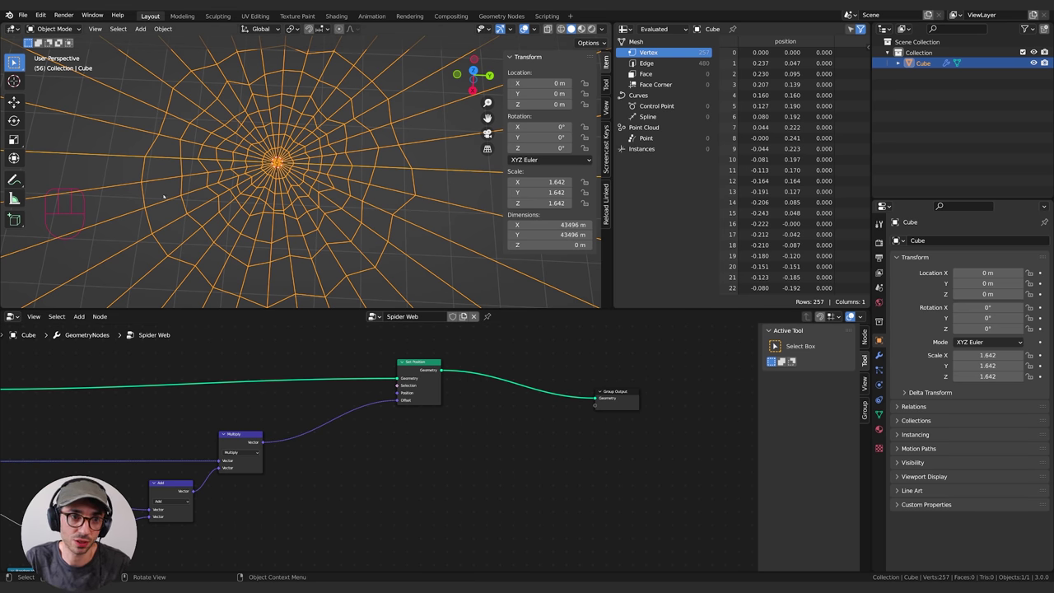
middle_click_drag(443, 445, 383, 467)
key("shift+a")
left_click(433, 363)
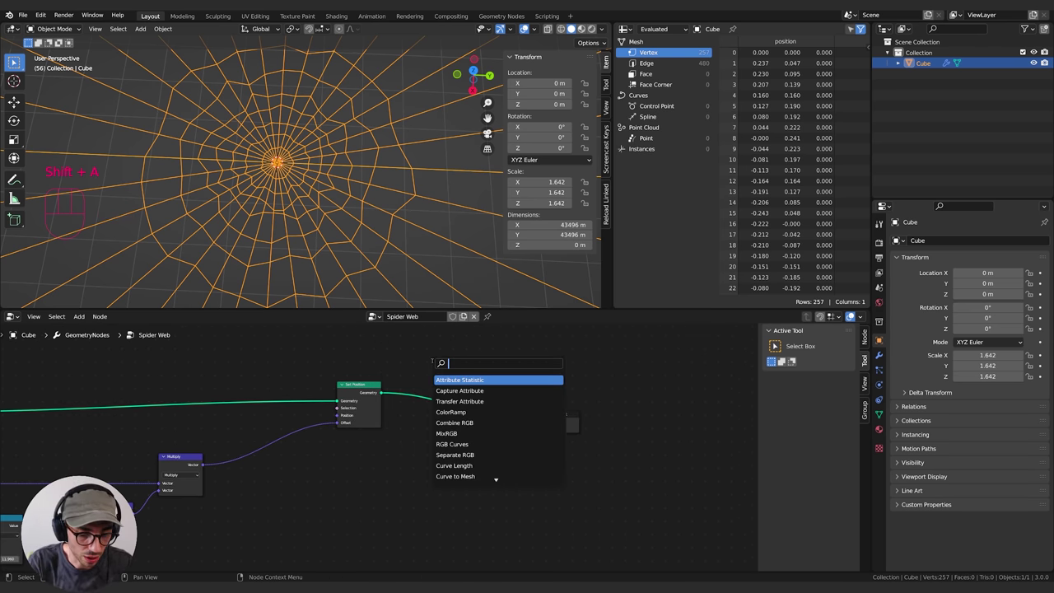
type("mesh to")
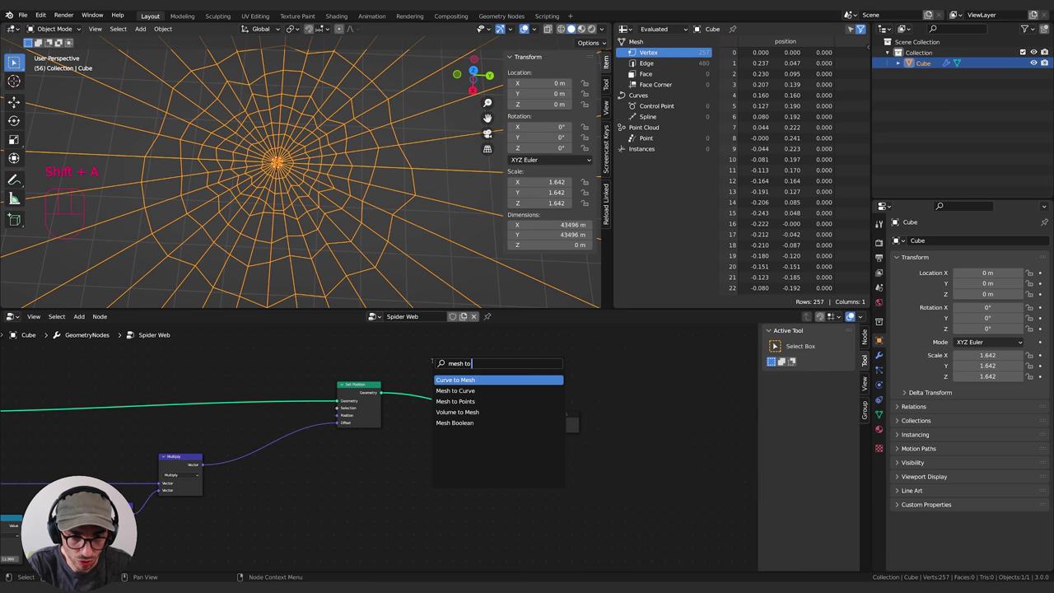
key("Down")
key("Return")
left_click(427, 379)
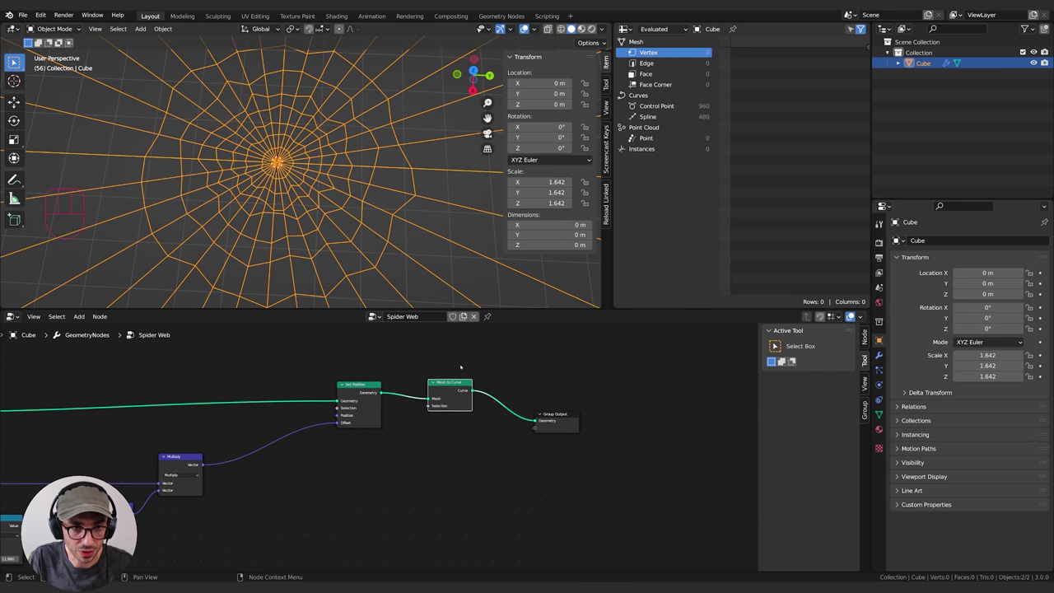
Step: Move the Group Output further along and insert a Curve to Mesh node between it and Mesh to Curve
middle_click_drag(571, 368, 489, 386)
left_click(498, 390)
left_click_drag(482, 433, 530, 434)
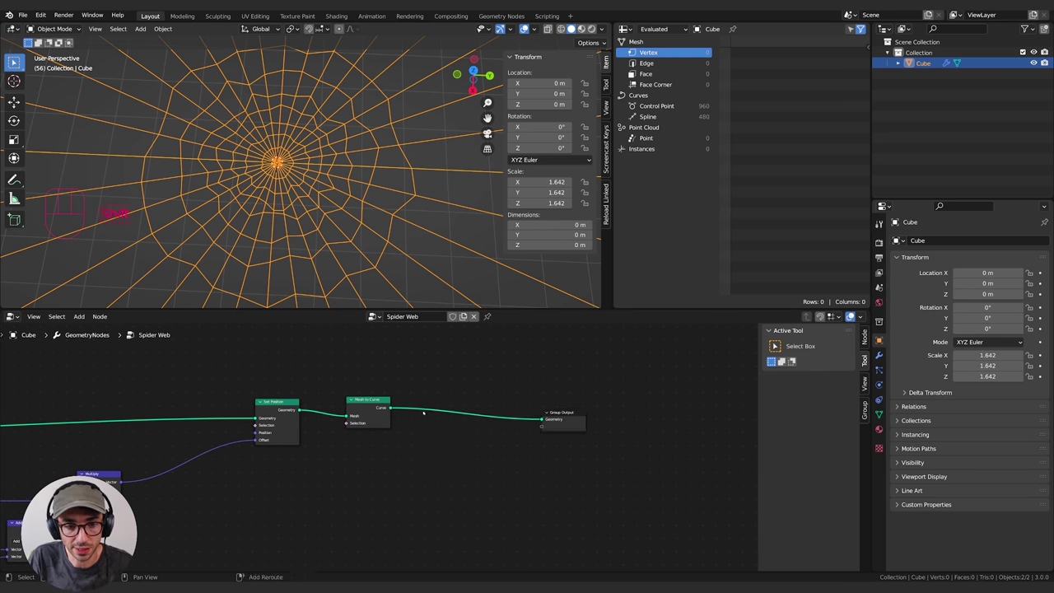
key("shift+a")
type("curve")
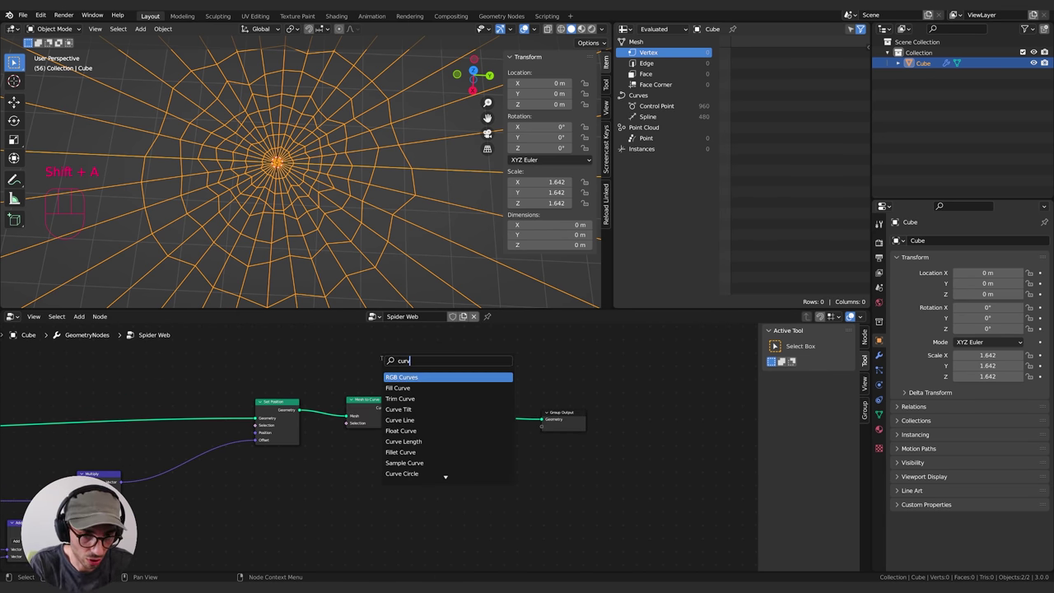
key("BackSpace")
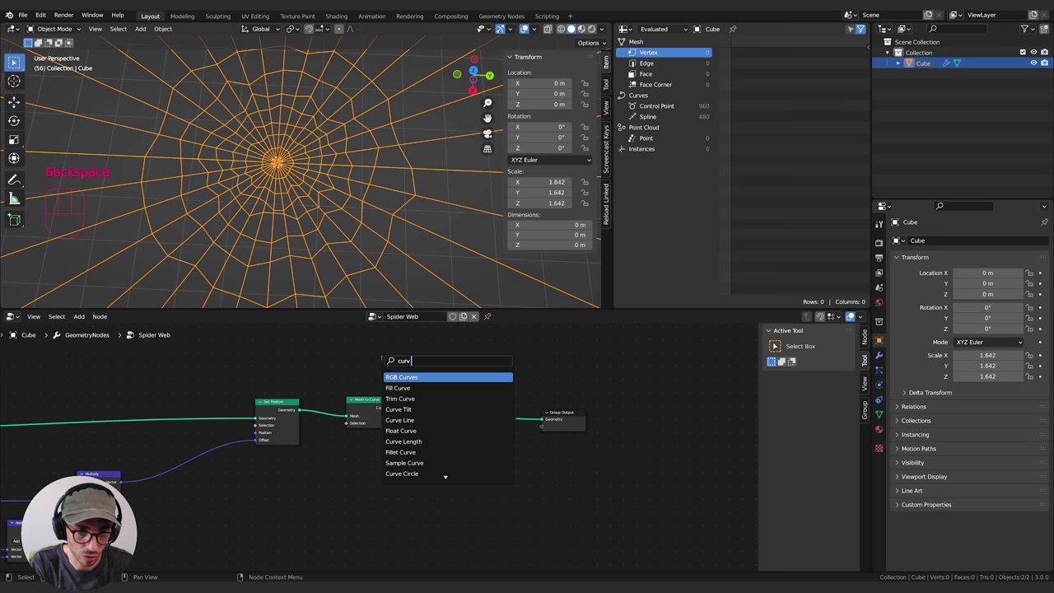
type("e to m")
key("Return")
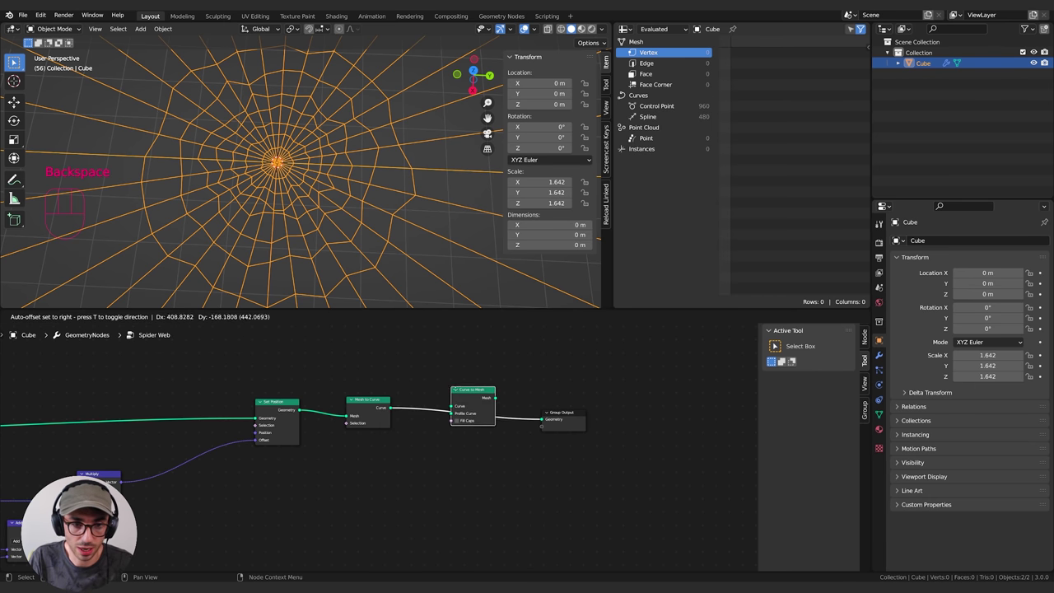
left_click(466, 453)
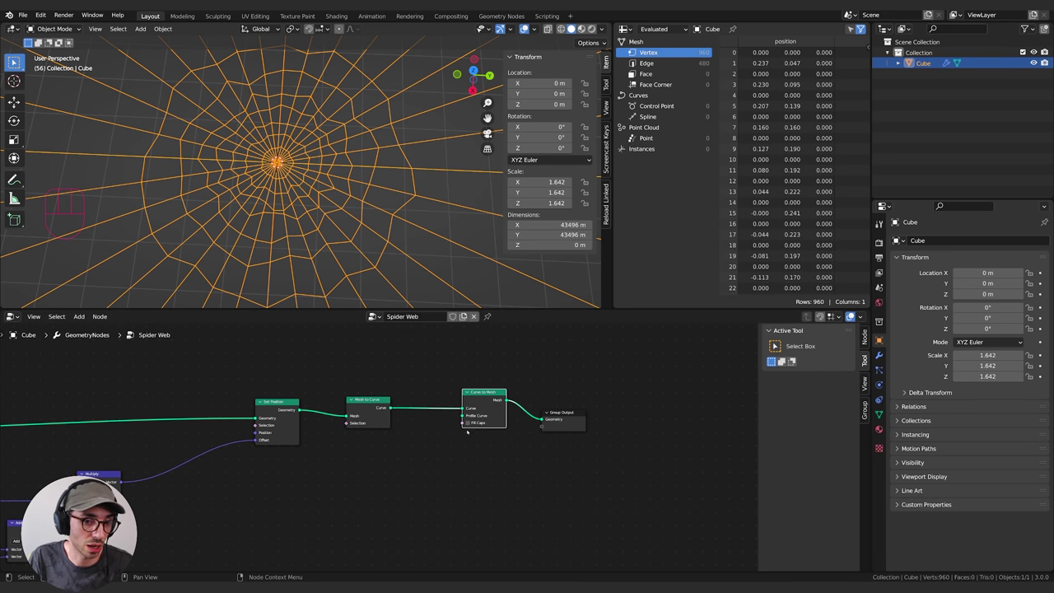
Step: Add a Curve Circle node below the Mesh to Curve and Curve to Mesh nodes
left_click(419, 464)
key("shift+a")
left_click(376, 363)
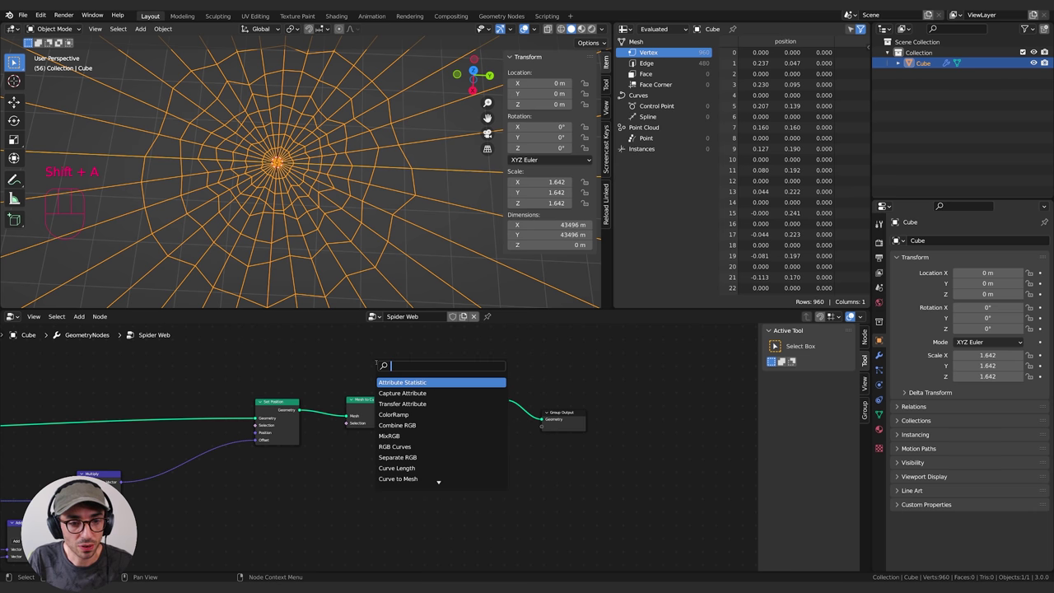
type("circ")
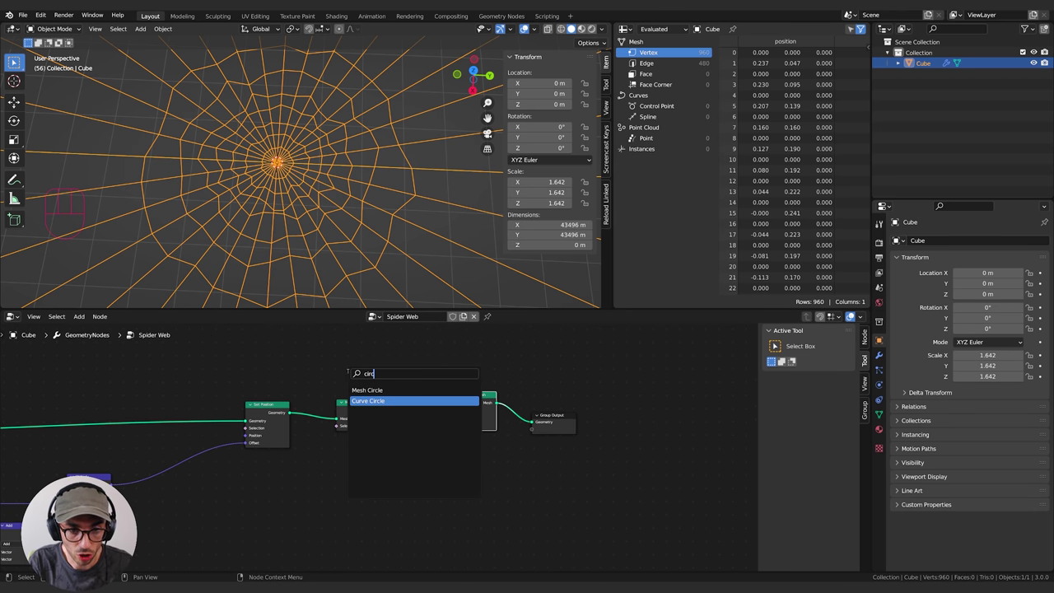
key("Up")
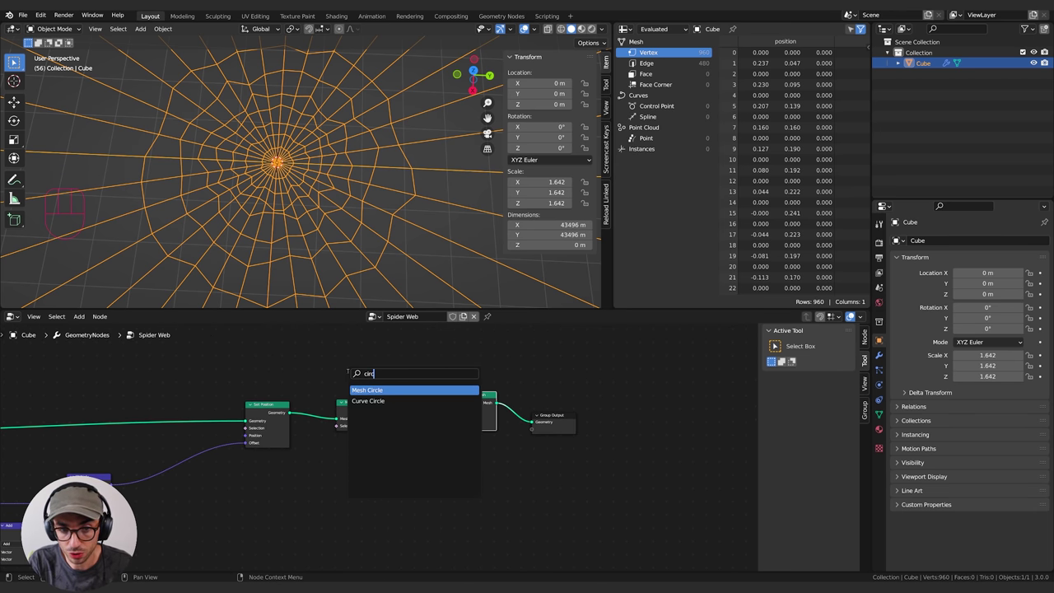
key("Down")
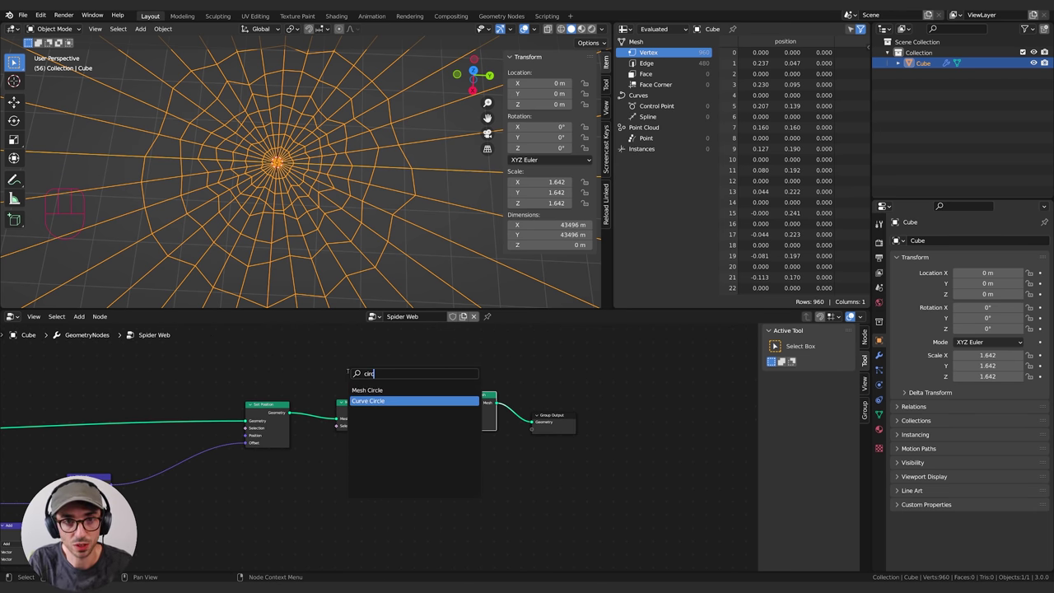
key("Return")
left_click(375, 451)
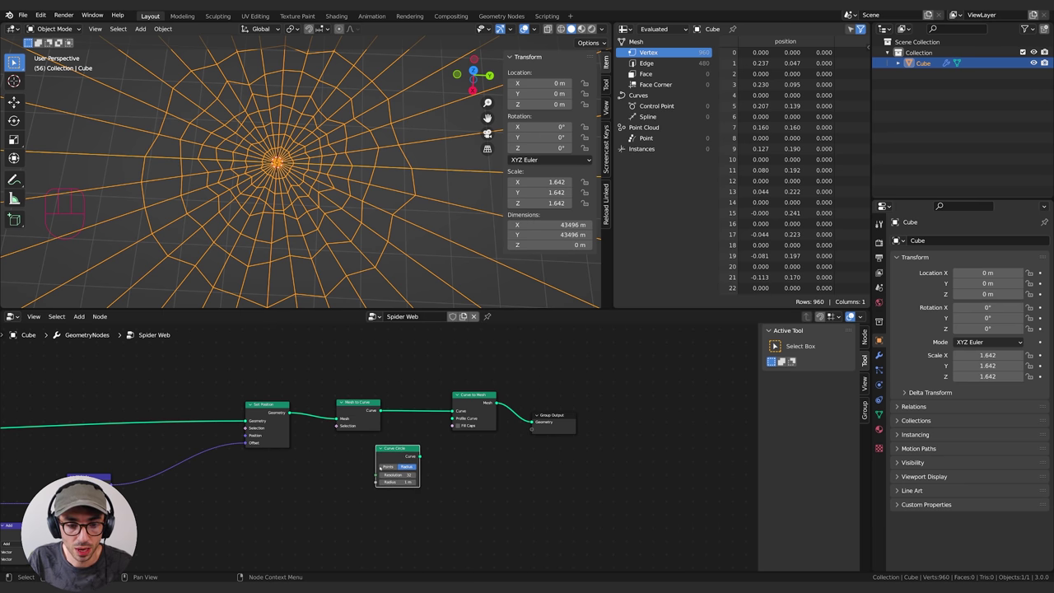
Step: Give the Curve Circle a 0.01 m radius and a resolution of 3, and connect it to Curve to Mesh's Profile Curve
left_click(398, 482)
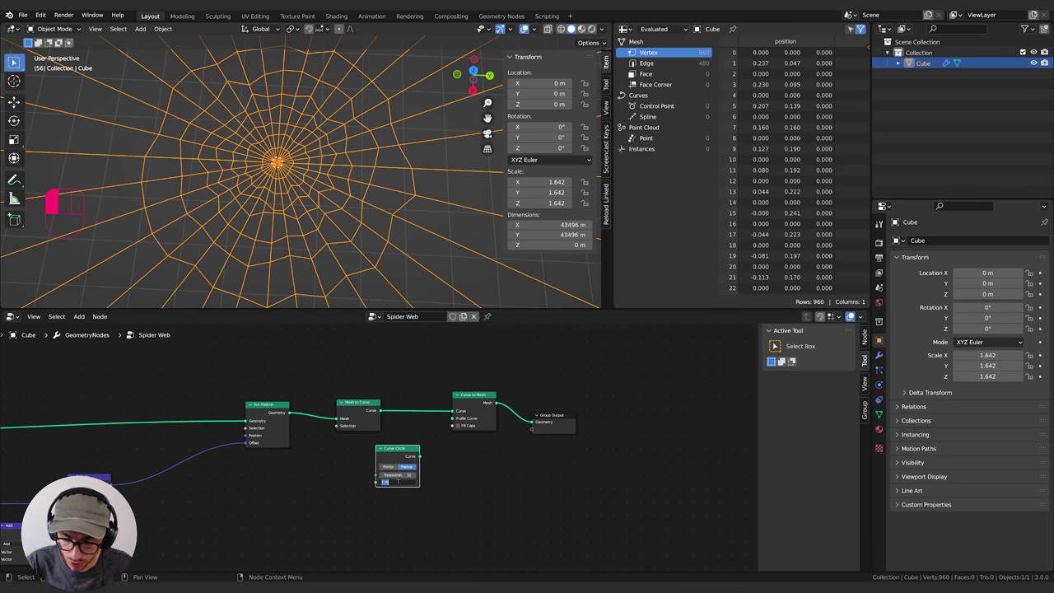
type("0.01")
key("Return")
left_click_drag(399, 476, 452, 418)
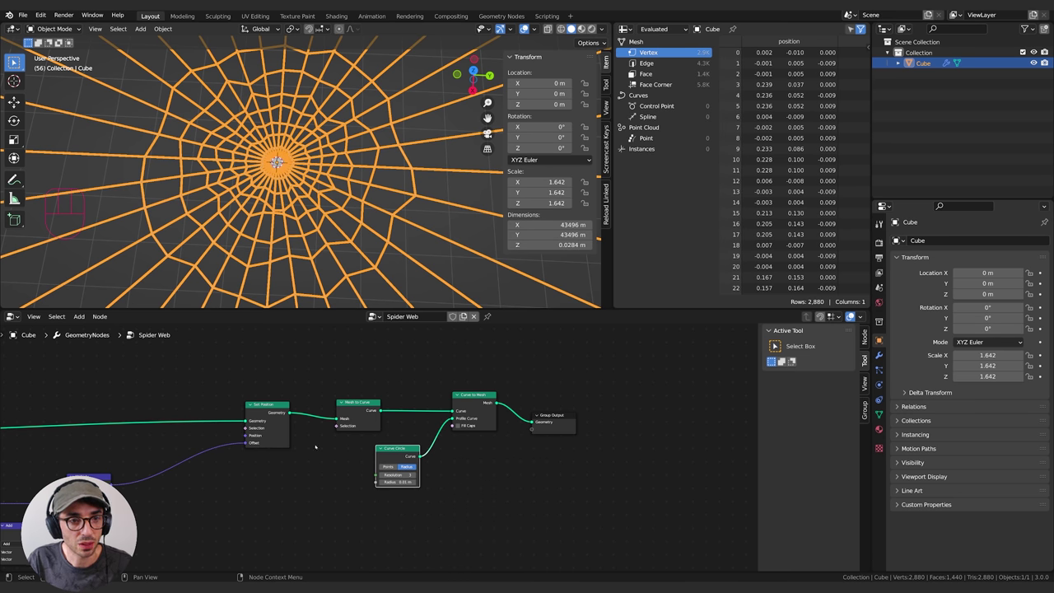
Step: Thin the web threads by setting the Curve Circle's radius to 0.001 m
middle_click_drag(388, 185, 423, 200)
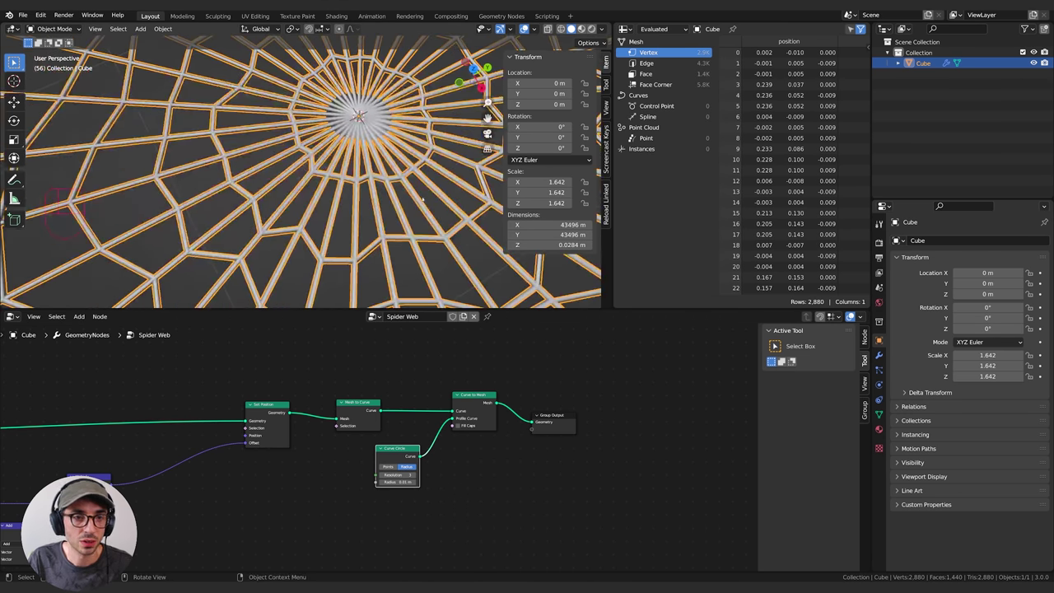
scroll(423, 199, "down", 2)
left_click_drag(399, 483, 400, 483, "shift")
left_click(400, 483)
key("Left")
key("Left")
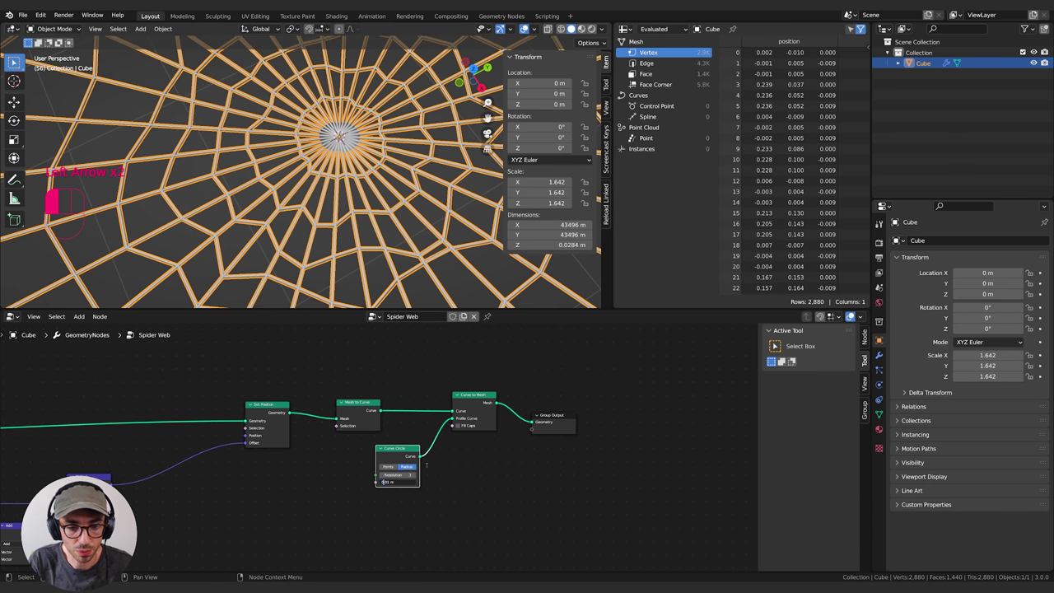
key("Right")
type("0")
key("Return")
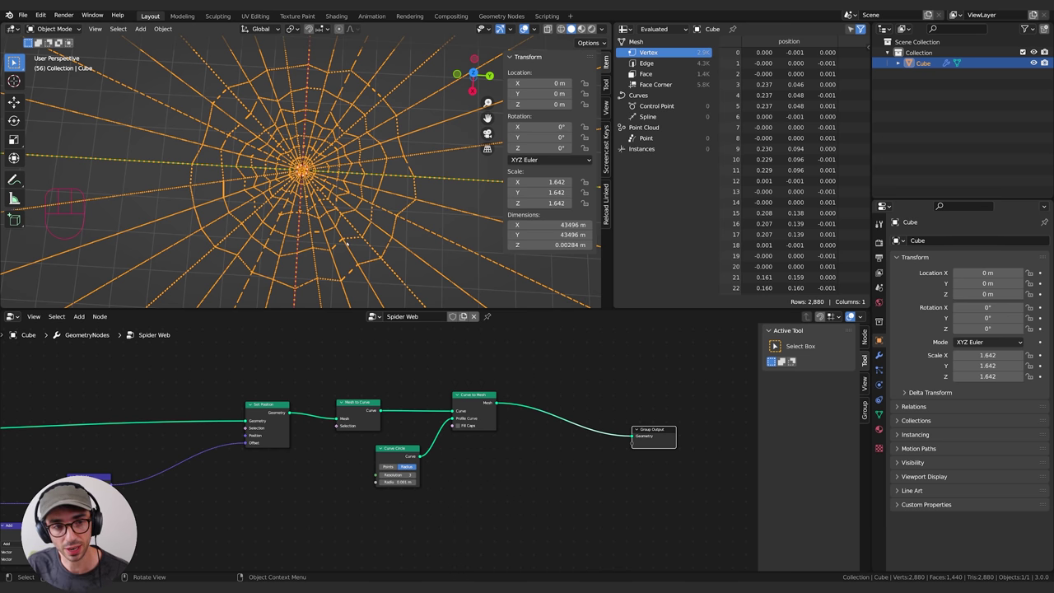
Step: Try a different segment count on the UV Sphere node at the start of the node tree
middle_click_drag(247, 494, 555, 470)
middle_click_drag(247, 434, 620, 523)
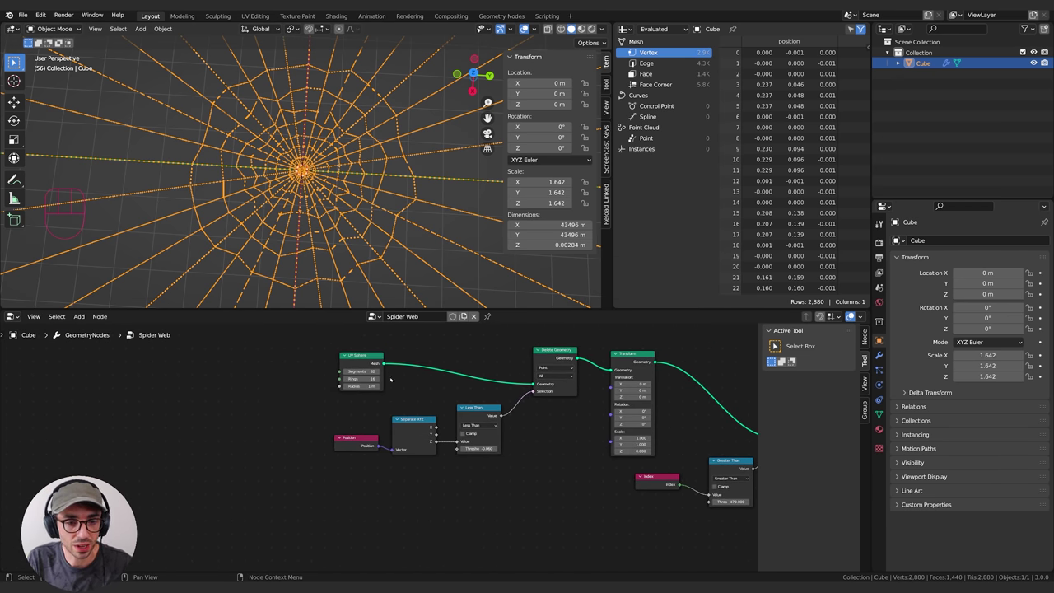
left_click_drag(370, 375, 367, 373)
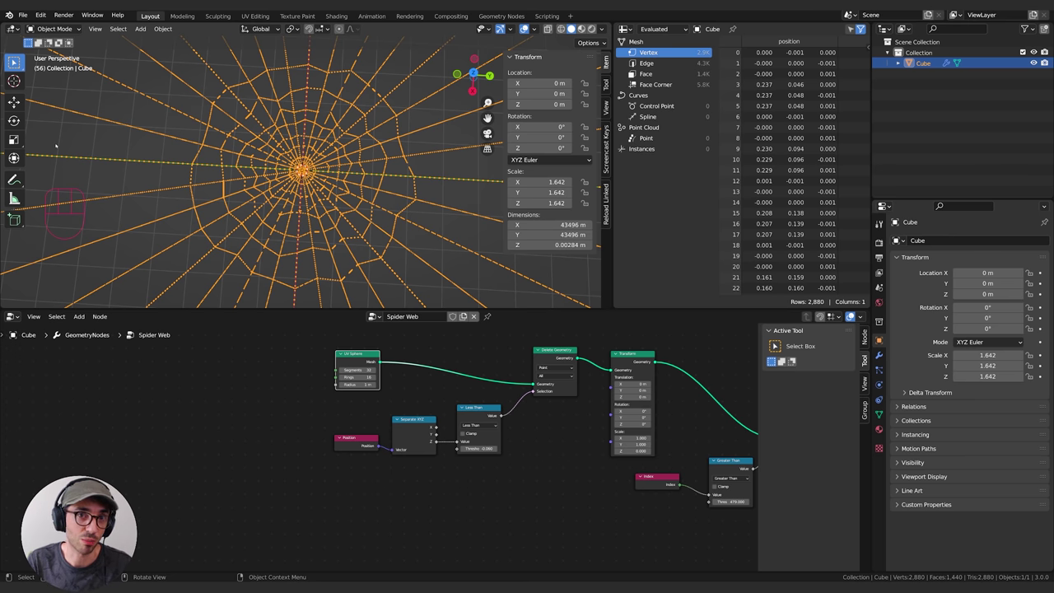
left_click_drag(359, 371, 462, 370)
left_click_drag(394, 370, 363, 370)
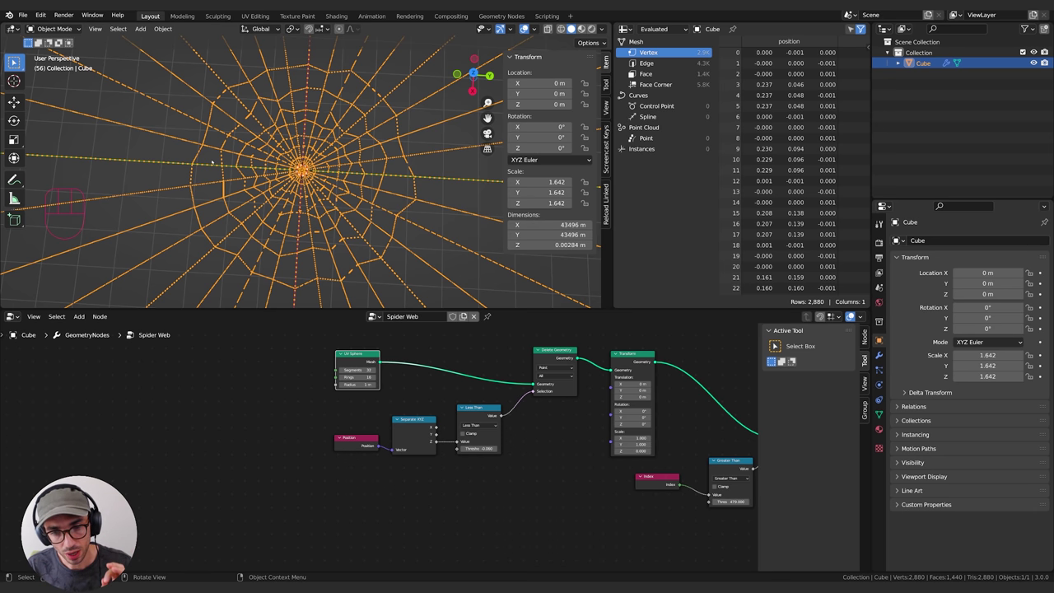
Step: Review the node chain after the UV Sphere, especially the Index and Greater Than thresholds driving Delete Geometry and Set Position
middle_click_drag(670, 467, 429, 451)
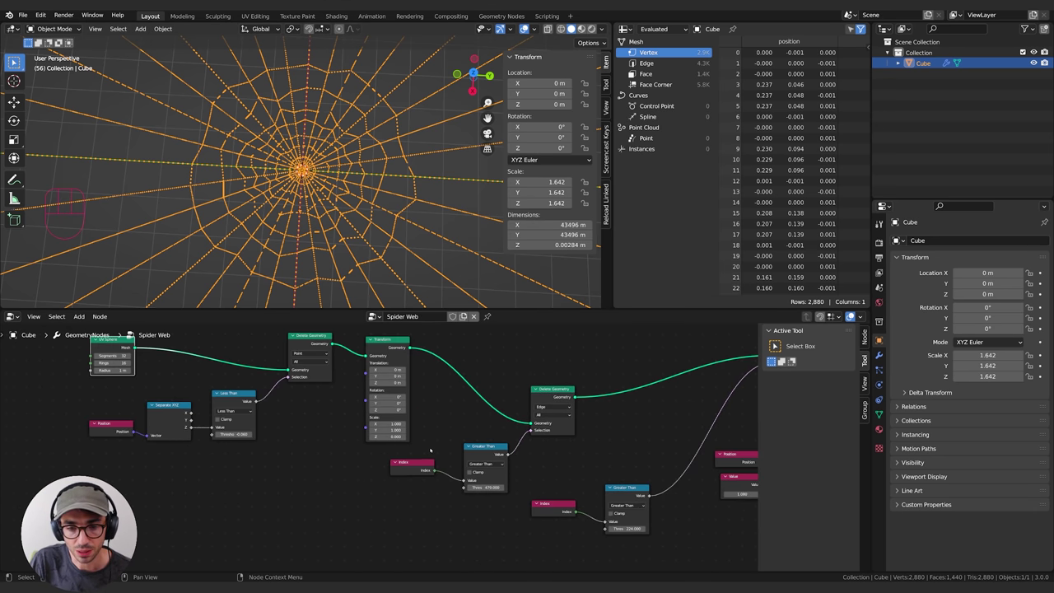
middle_click_drag(587, 456, 450, 453)
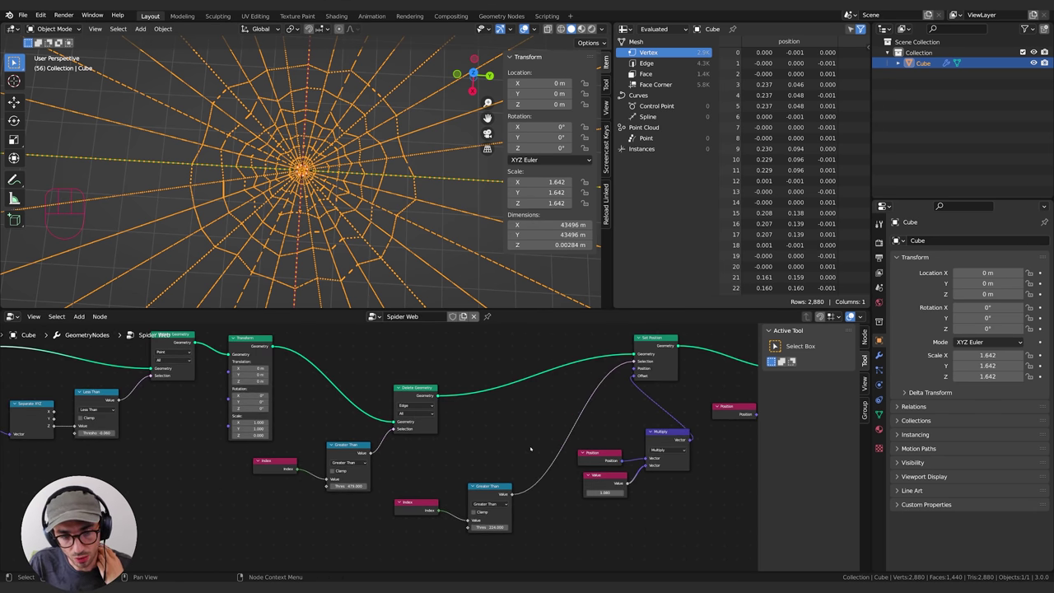
middle_click_drag(530, 449, 490, 430)
middle_click_drag(468, 473, 419, 481)
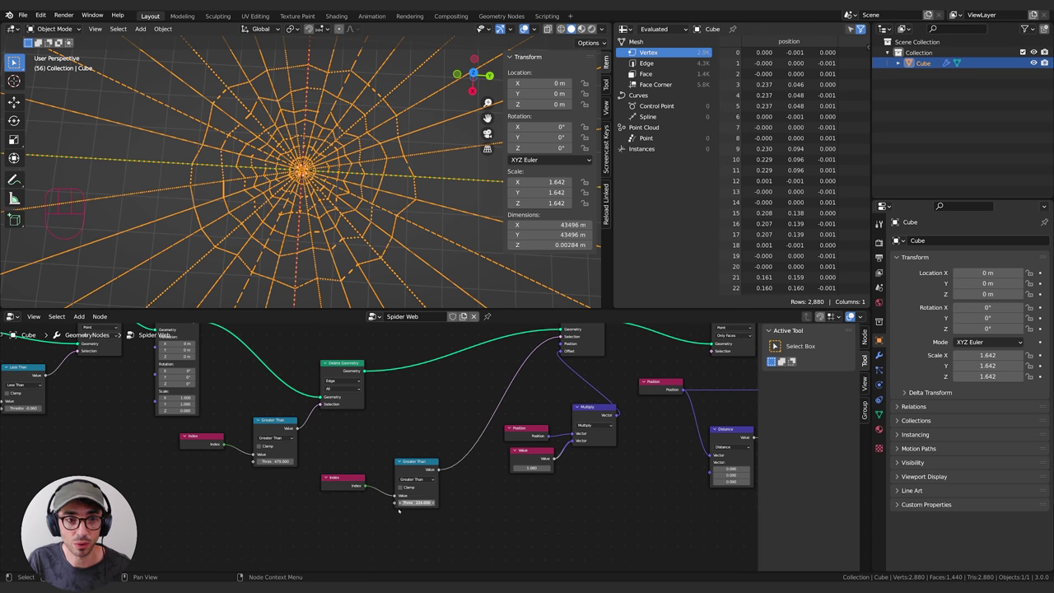
middle_click_drag(237, 462, 564, 497)
middle_click_drag(743, 515, 476, 464)
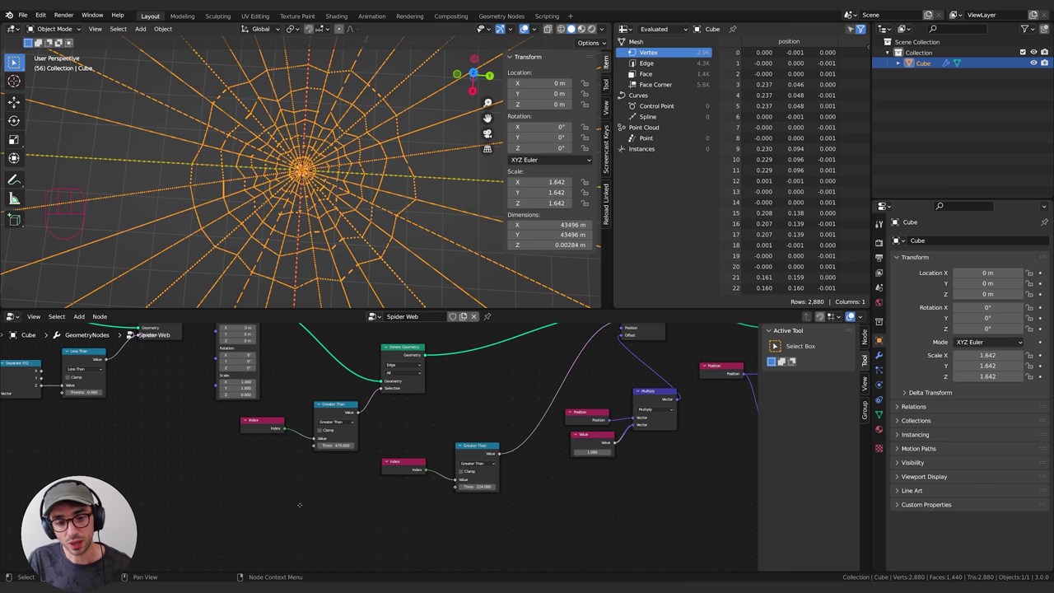
middle_click_drag(300, 505, 268, 517)
left_click(443, 460)
middle_click_drag(534, 347, 368, 417)
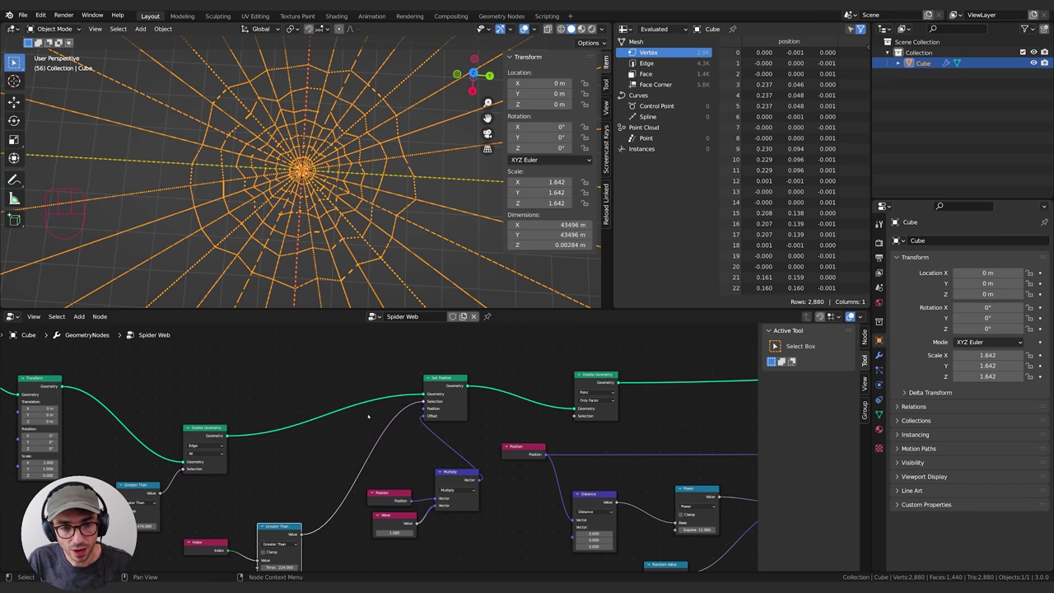
Step: Move the Group Output back beside the Transform node and connect the Transform's geometry output directly to it
scroll(405, 403, "down", 7)
middle_click_drag(625, 407, 440, 407)
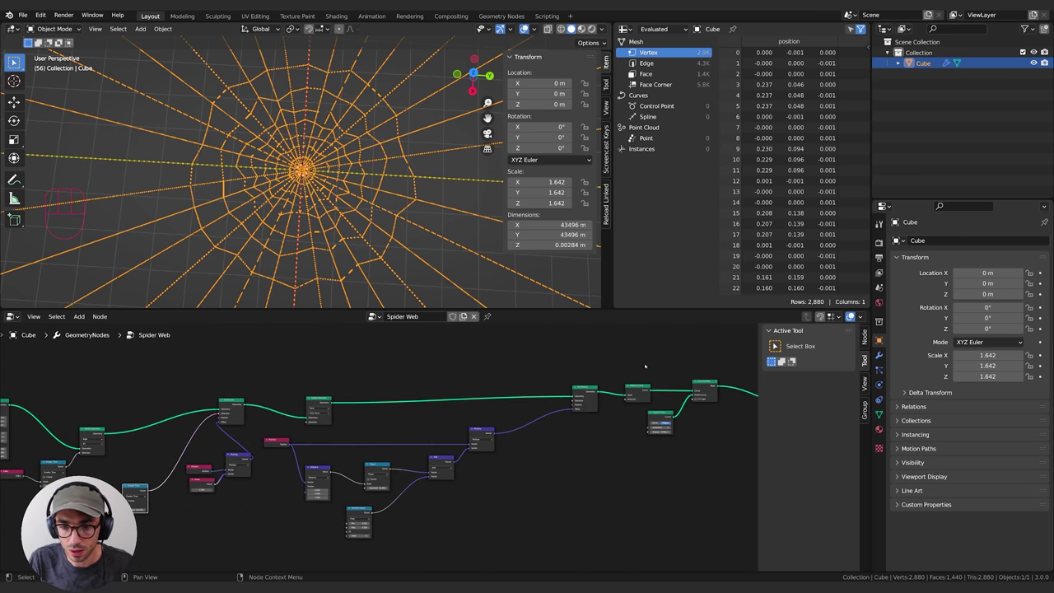
middle_click_drag(647, 369, 577, 370)
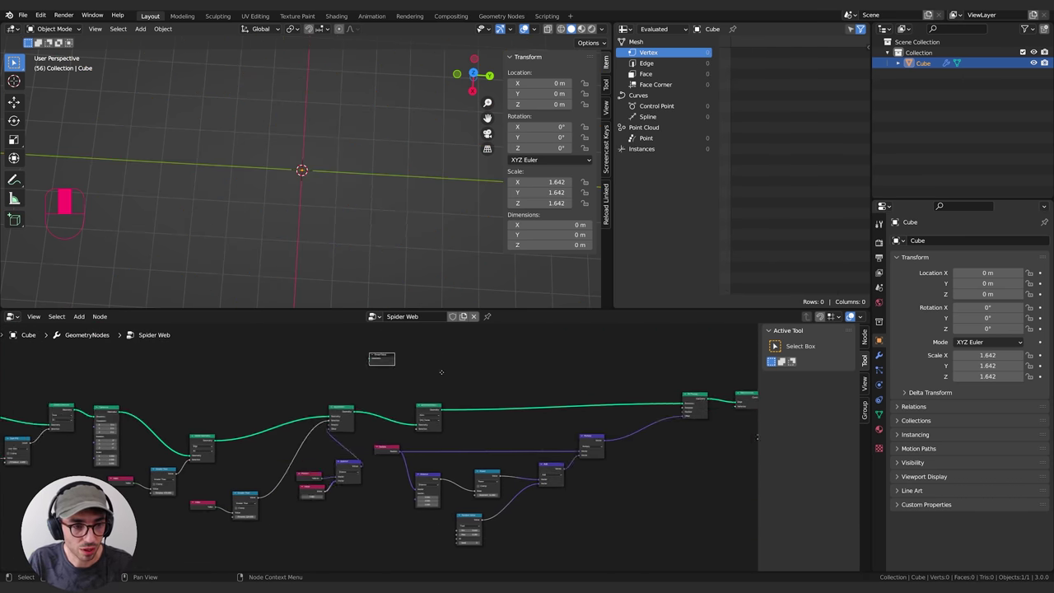
middle_click_drag(442, 372, 539, 373)
left_click_drag(479, 358, 315, 403)
scroll(348, 426, "up", 5)
middle_click_drag(348, 426, 476, 349)
scroll(508, 399, "up", 3)
scroll(455, 374, "up", 1)
scroll(486, 374, "down", 2)
middle_click_drag(323, 437, 346, 435)
left_click_drag(277, 350, 403, 387)
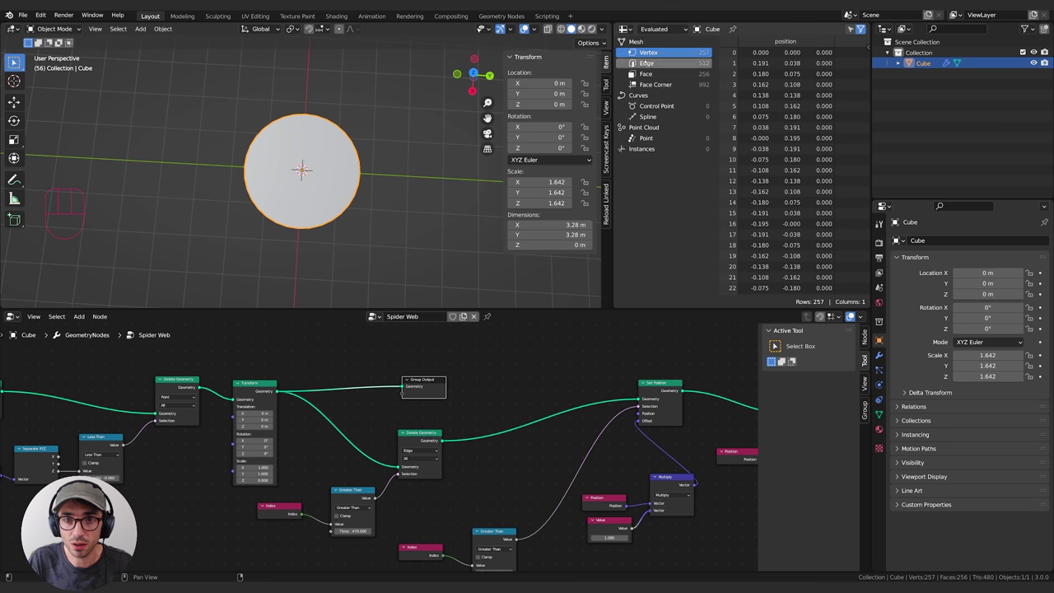
Step: Show the Edge domain in the spreadsheet, then switch to Calculator and compute 512 − 479
left_click(646, 64)
middle_click_drag(495, 385, 504, 371)
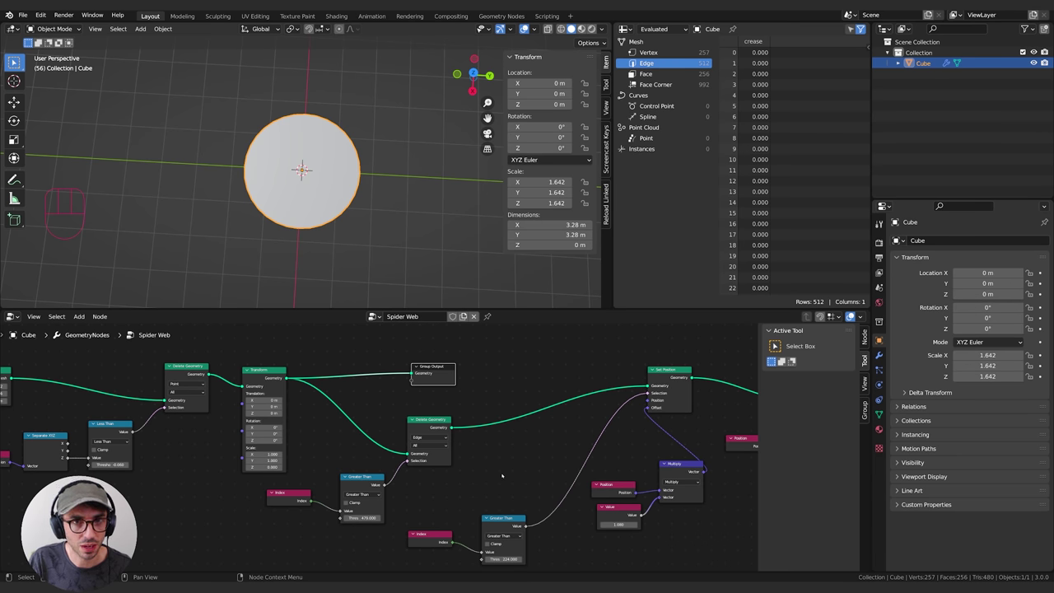
left_click(545, 296)
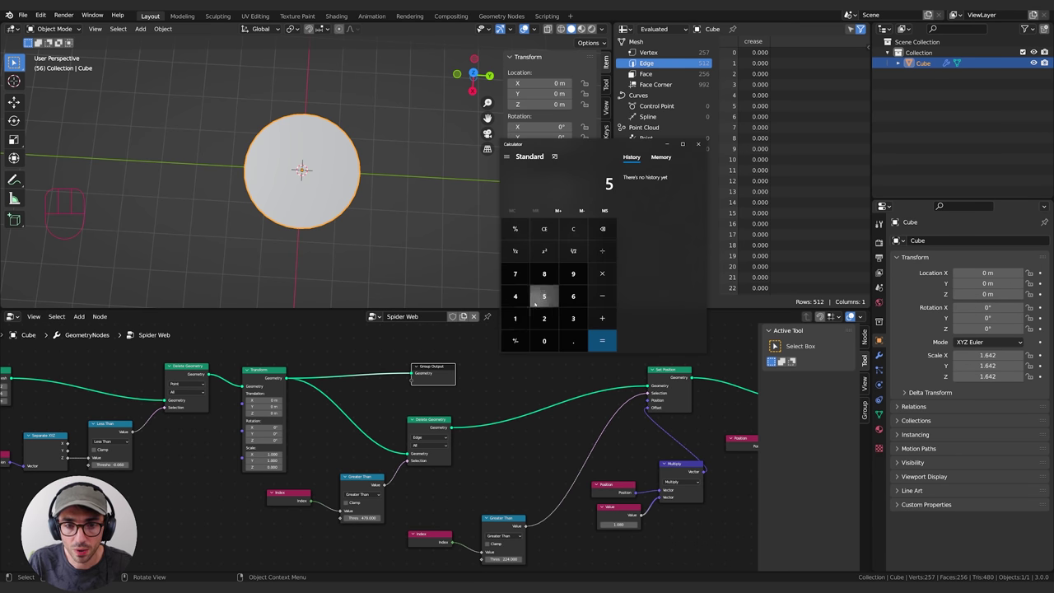
left_click(518, 319)
left_click(545, 319)
left_click(602, 296)
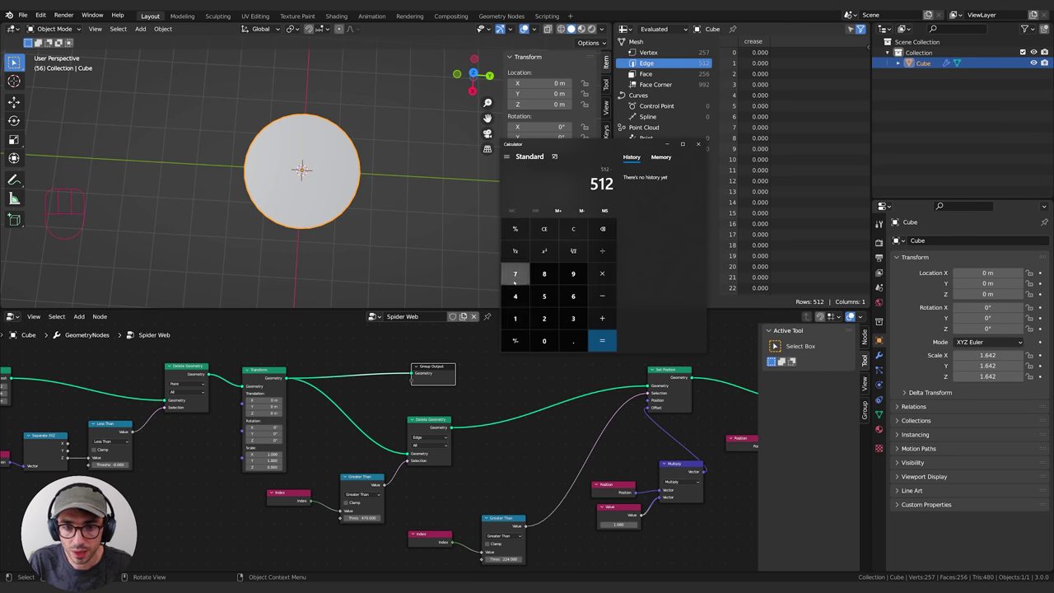
left_click(516, 296)
left_click(515, 273)
left_click(574, 273)
left_click(602, 340)
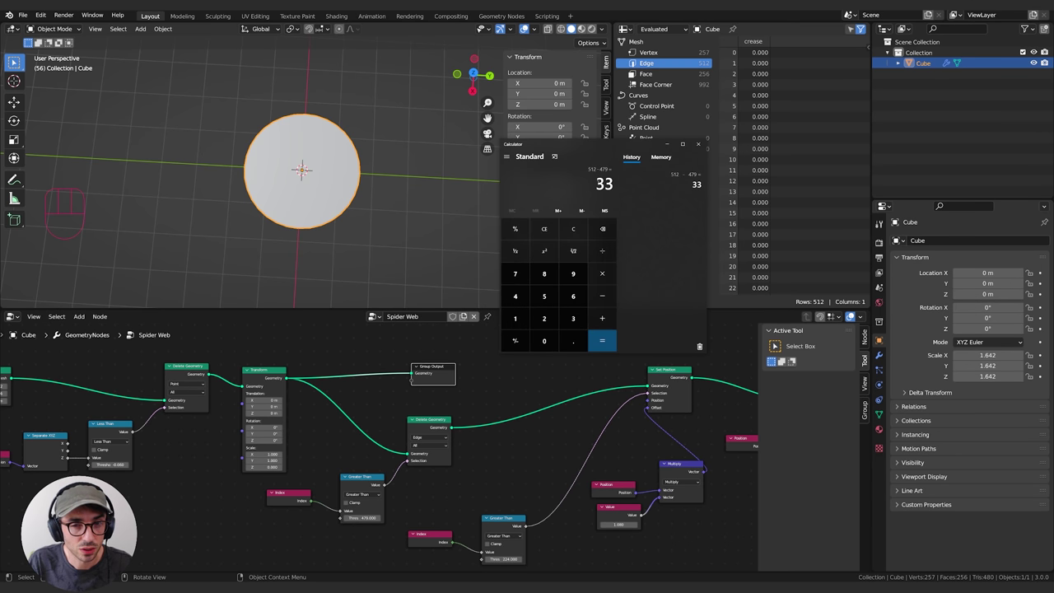
Step: Compare the UV Sphere's segment count with the Greater Than threshold that drives the edge Delete Geometry node
middle_click_drag(193, 416, 563, 429)
scroll(368, 408, "up", 5)
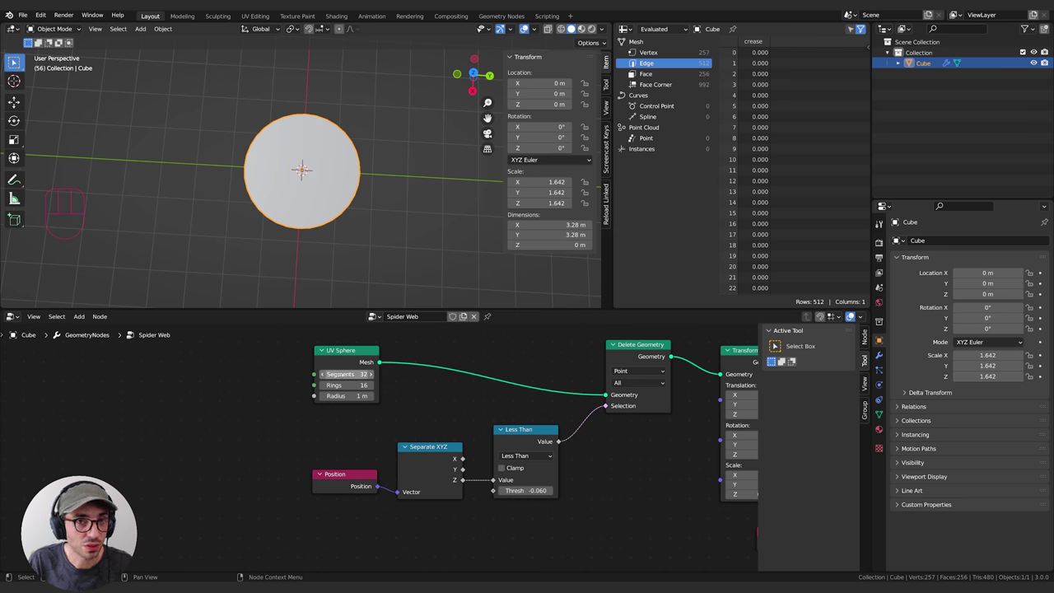
scroll(396, 425, "down", 5)
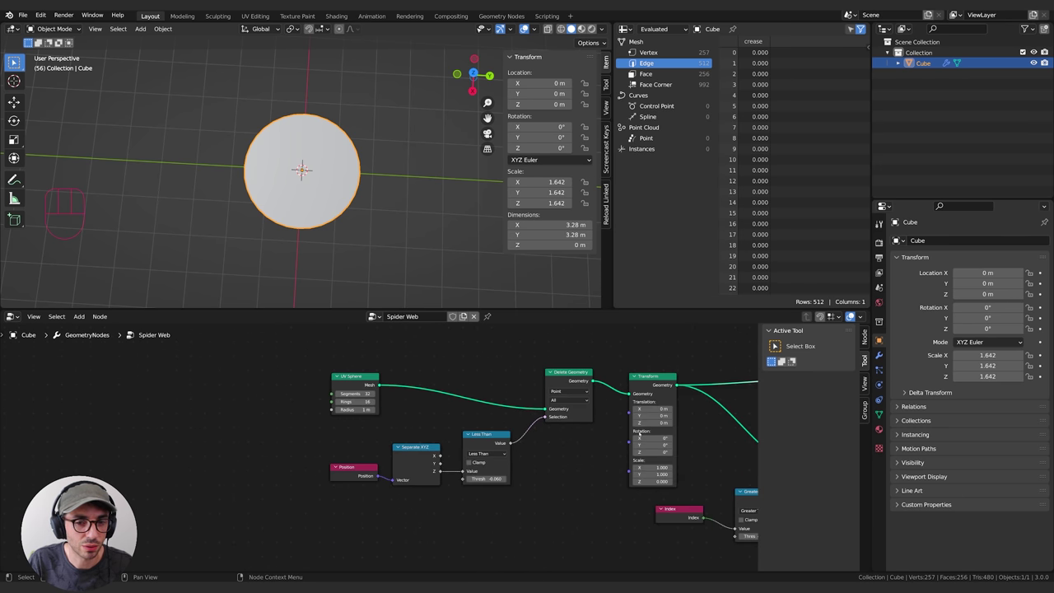
middle_click_drag(690, 431, 219, 396)
middle_click_drag(591, 360, 544, 376)
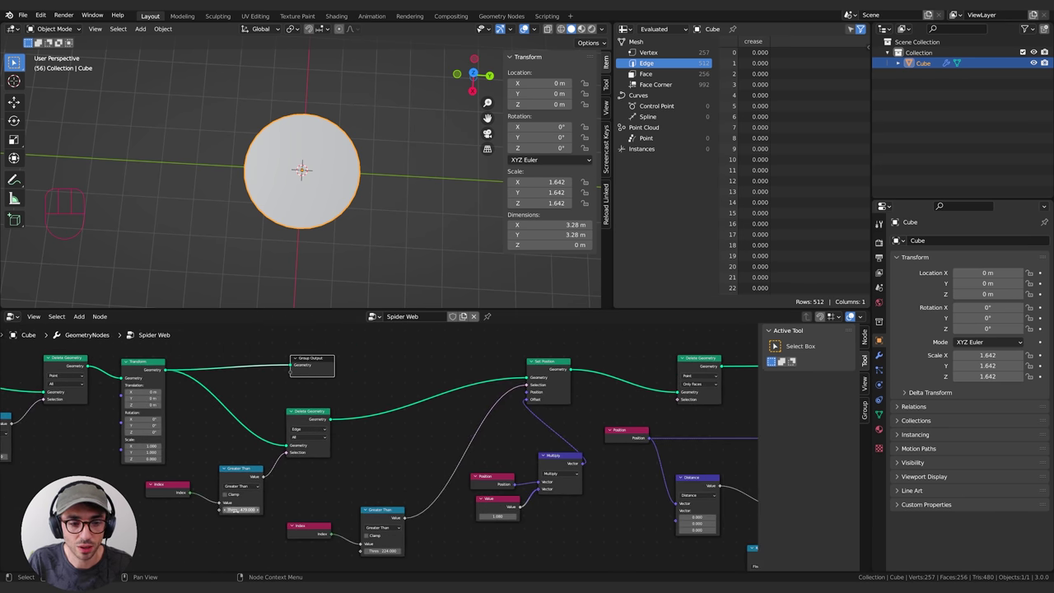
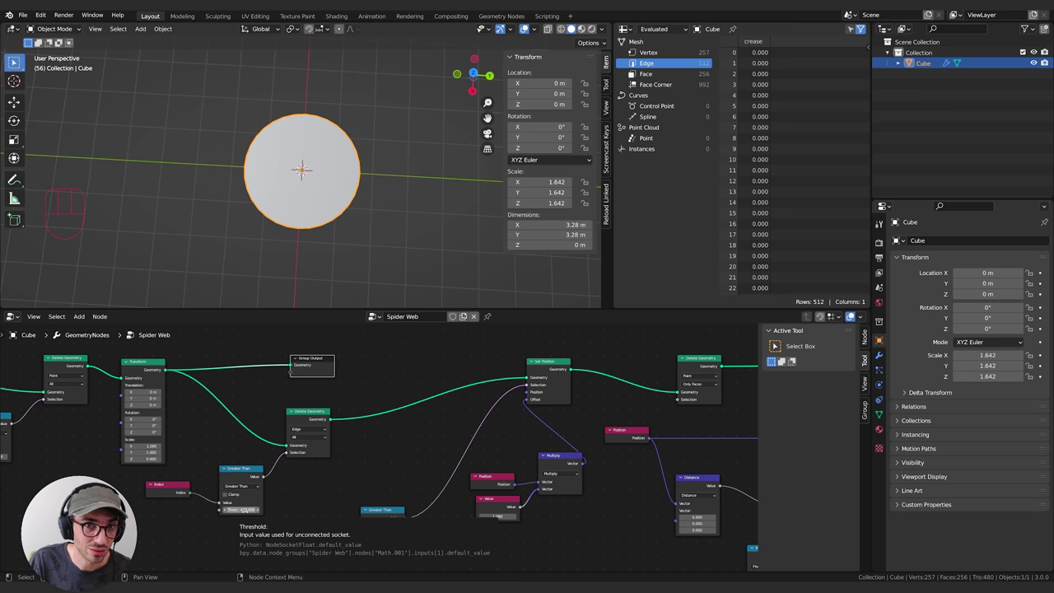
middle_click_drag(244, 444, 304, 445)
Step: Switch to Calculator, clear the previous result and compute 512 − 480
key("alt+Tab")
key("Escape")
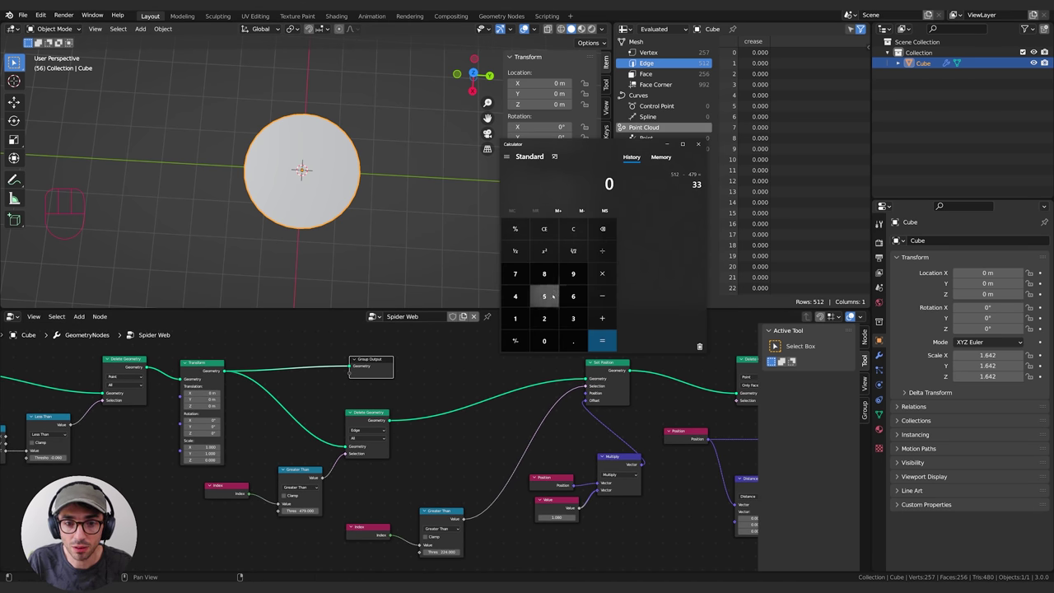
left_click(544, 296)
left_click(516, 318)
left_click(543, 318)
left_click(602, 296)
left_click(516, 297)
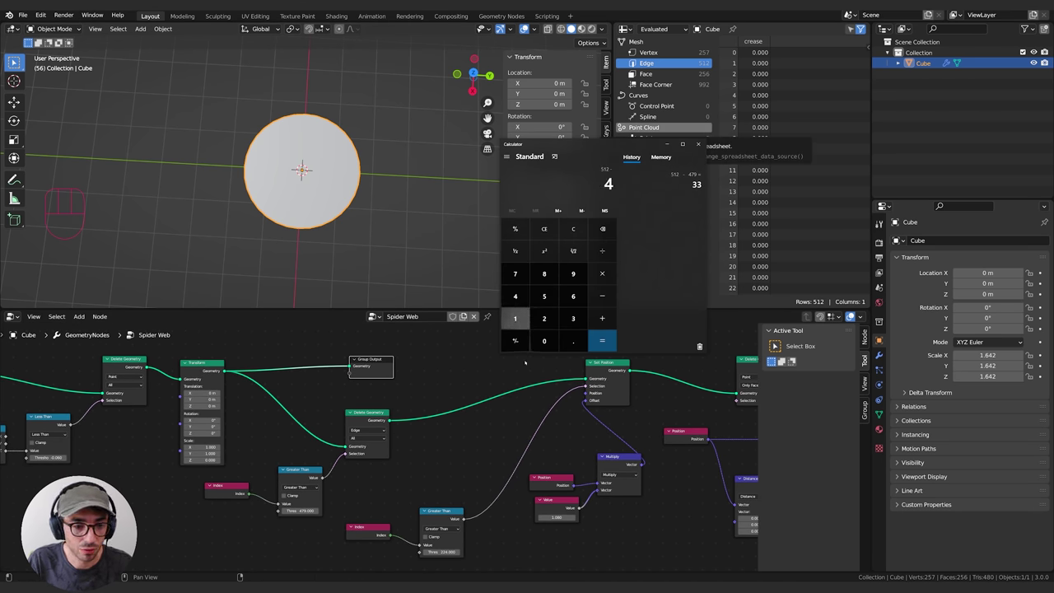
left_click(544, 274)
left_click(544, 340)
left_click(600, 339)
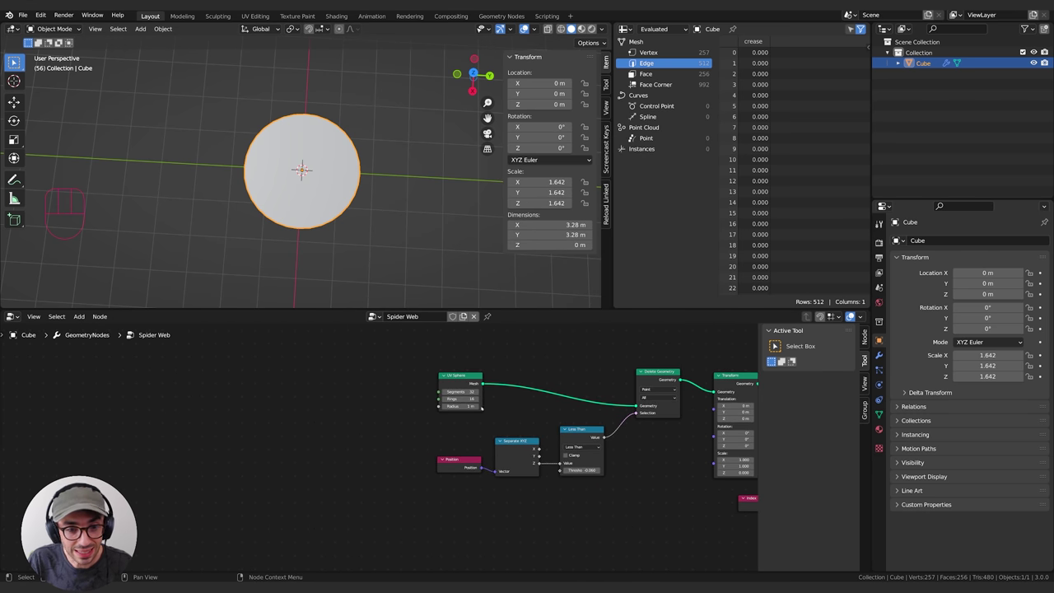
Step: Examine the UV Sphere's segments and rings alongside the edge deletion nodes that depend on them
scroll(482, 407, "up", 6)
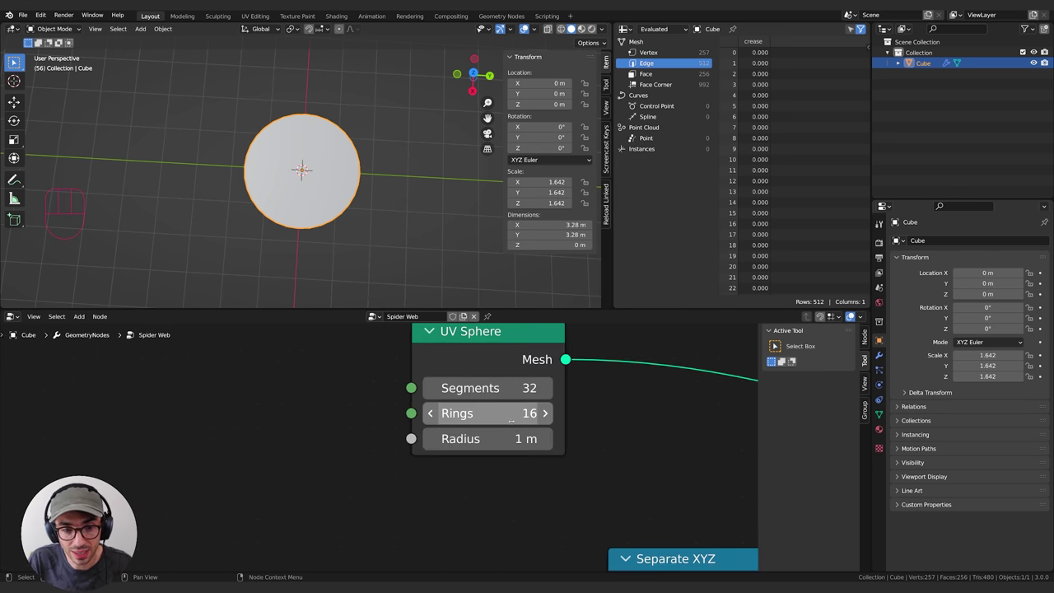
scroll(511, 421, "down", 5)
middle_click_drag(547, 439, 421, 486)
scroll(383, 500, "up", 6)
scroll(495, 473, "down", 10)
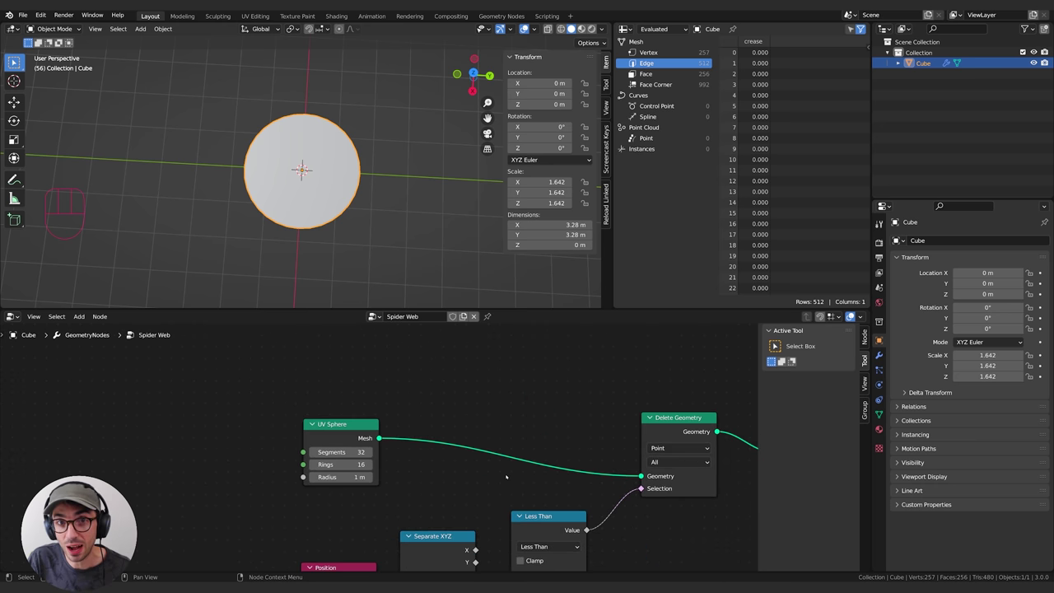
scroll(507, 476, "down", 7)
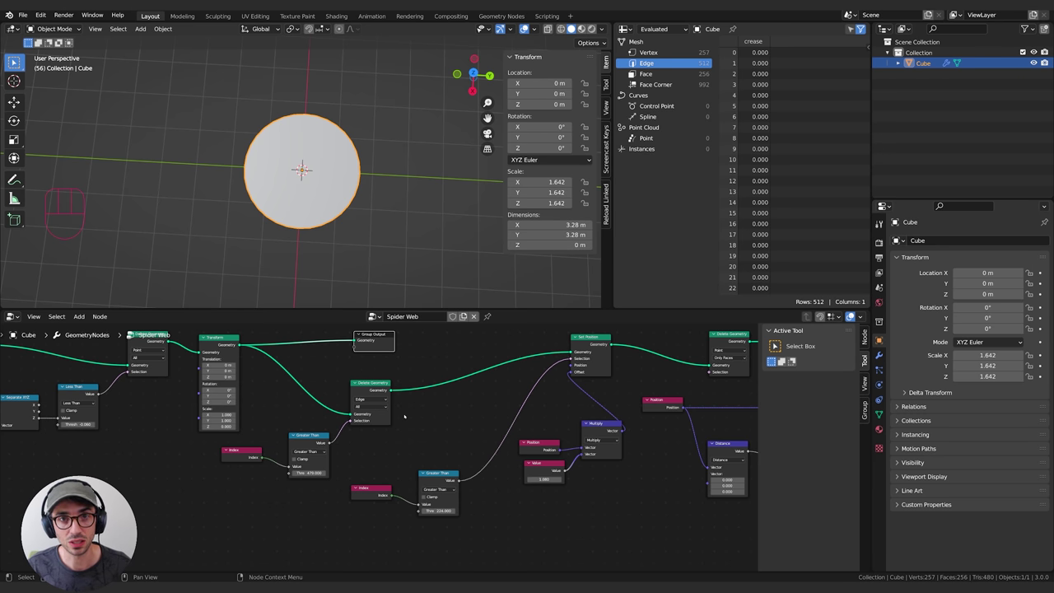
middle_click_drag(272, 356, 709, 433)
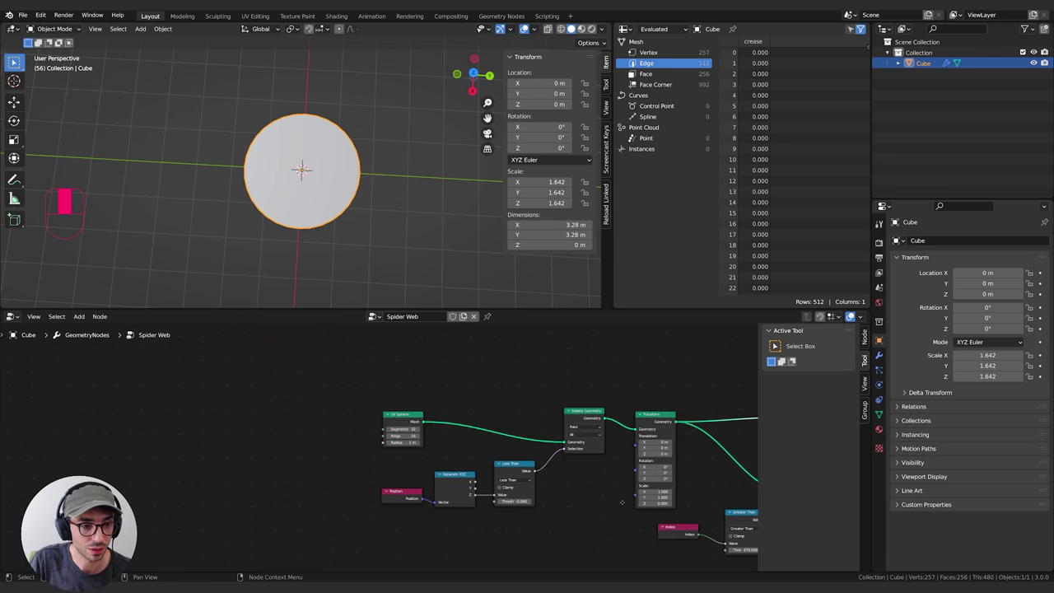
middle_click_drag(358, 444, 221, 427)
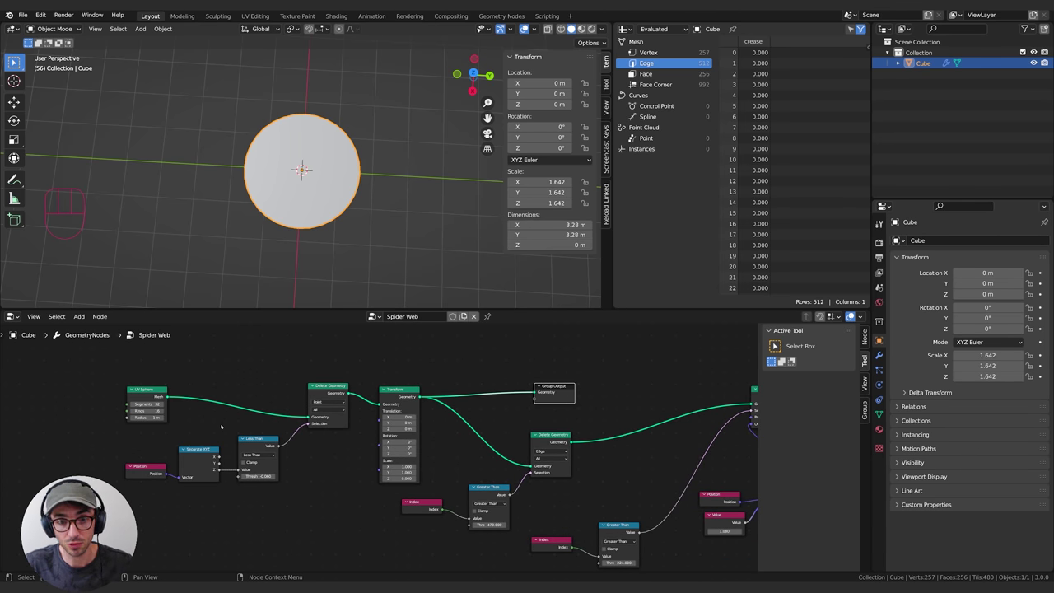
Step: Add a Value node before the UV Sphere and set it to 32
middle_click_drag(114, 403, 431, 411)
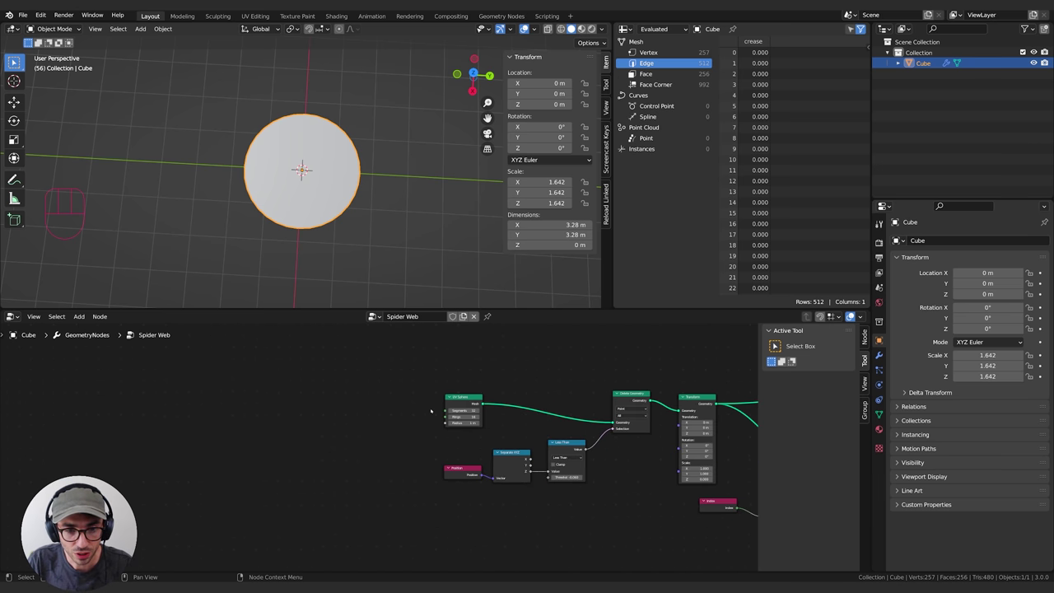
key("shift+a")
left_click(280, 376)
type("va")
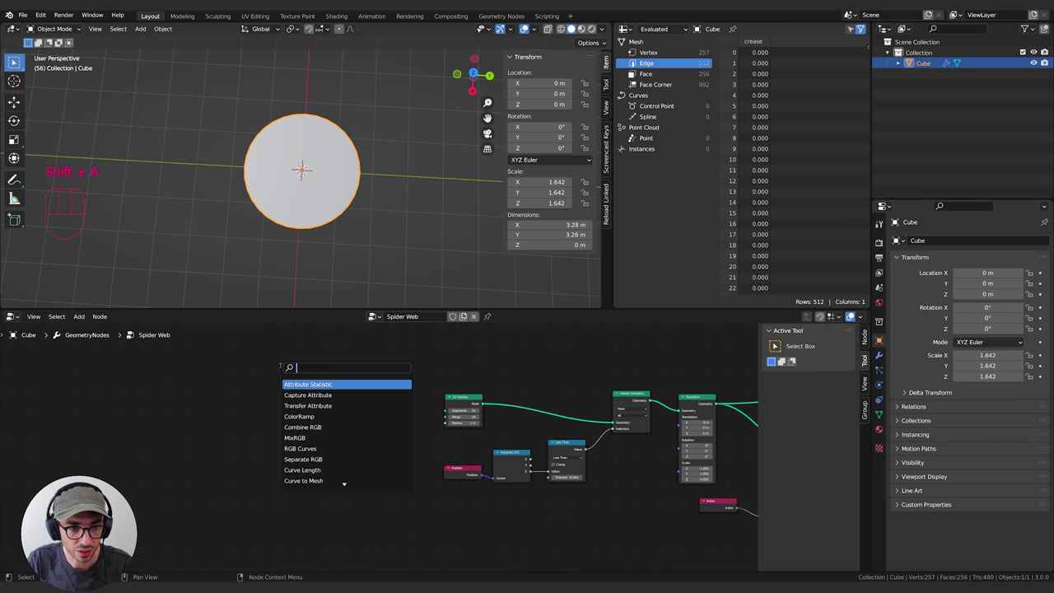
key("Return")
left_click(295, 442)
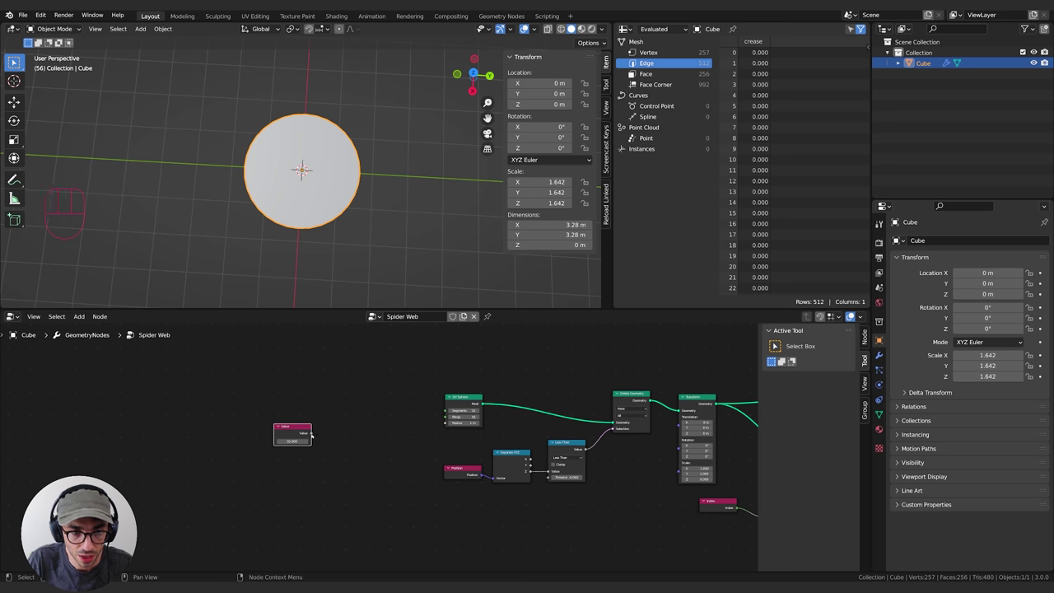
Step: Connect the Value node to the UV Sphere's Segments input and place it lower in the node tree
left_click_drag(311, 436, 338, 428)
key("h")
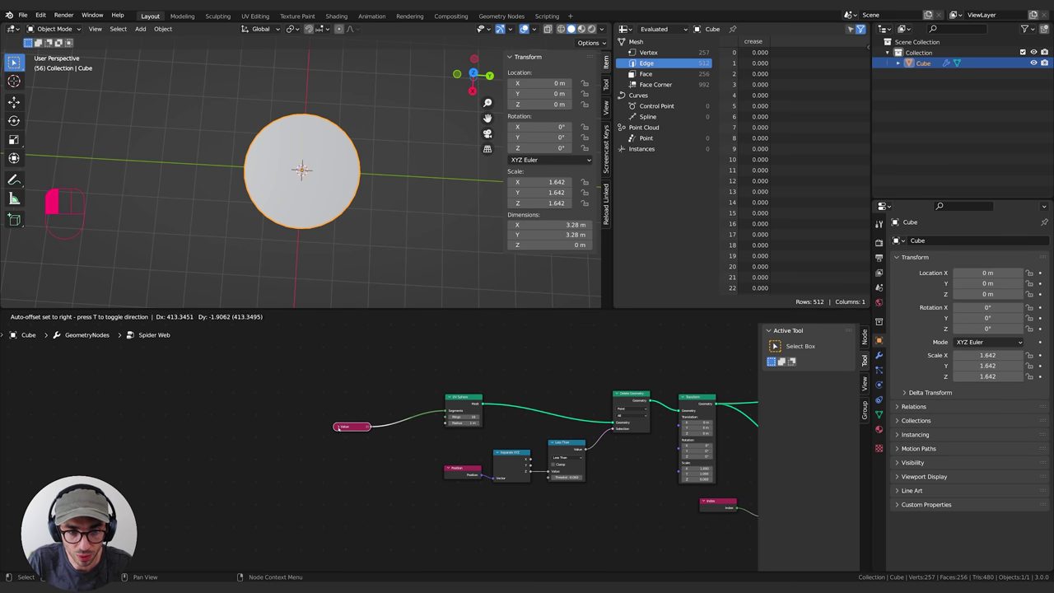
left_click(339, 429)
middle_click_drag(376, 478, 233, 404)
left_click_drag(214, 362, 207, 443)
middle_click_drag(504, 491, 325, 473)
middle_click_drag(410, 489, 432, 501)
middle_click_drag(255, 471, 400, 512)
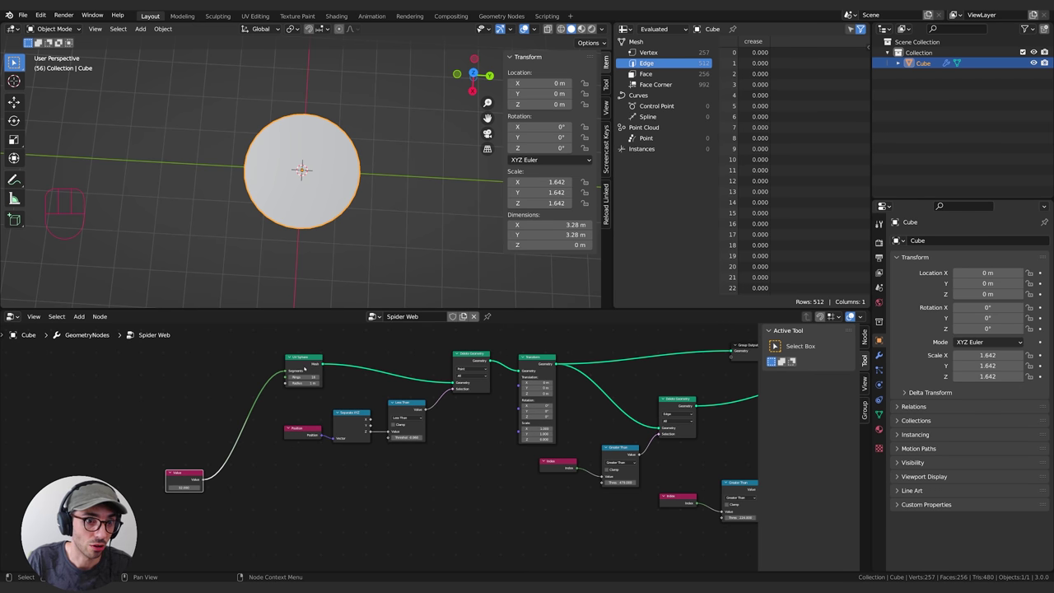
middle_click_drag(442, 517, 415, 531)
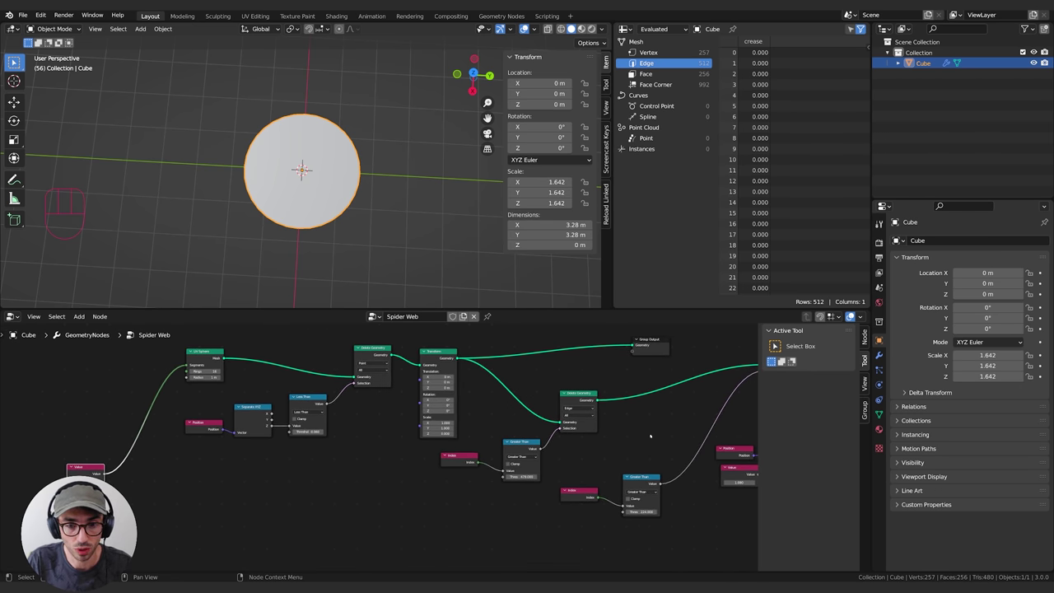
Step: Add an Attribute Statistic node and place it below the Transform node
middle_click_drag(355, 445, 373, 431)
key("shift+a")
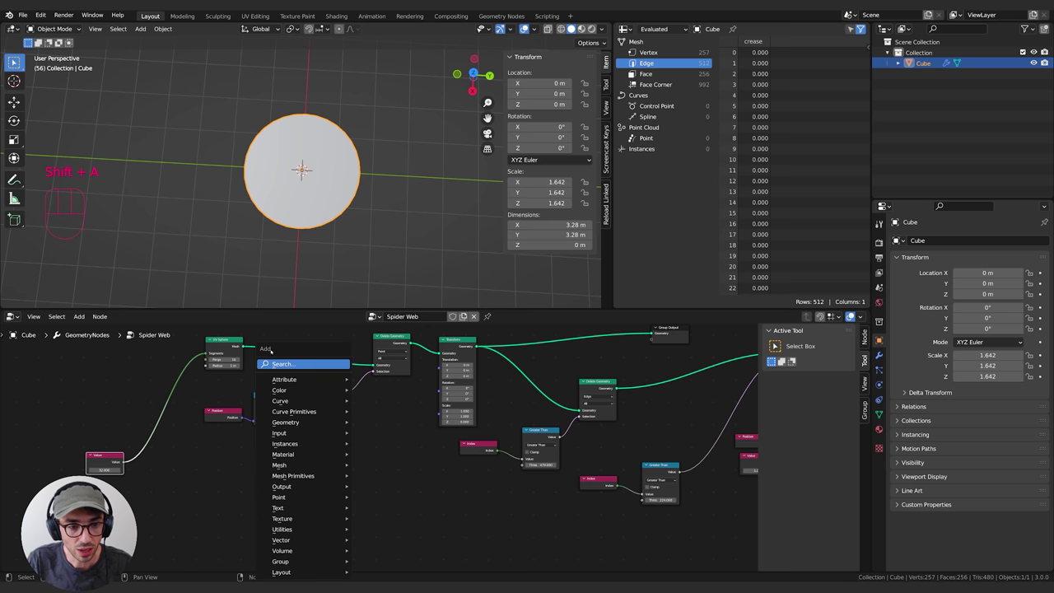
mouse_move(313, 379)
left_click(387, 379)
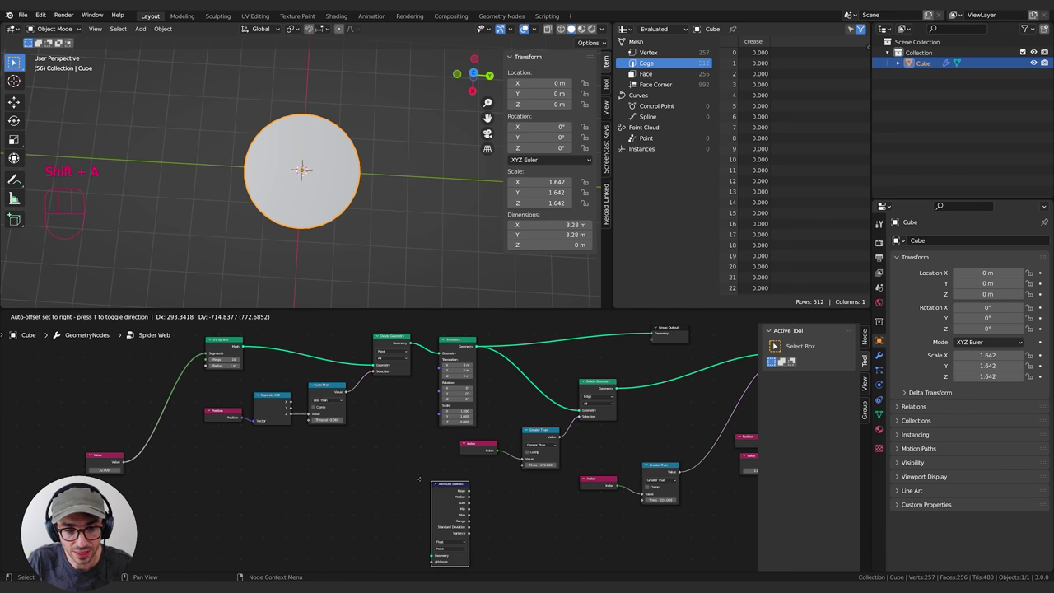
left_click(419, 475)
middle_click_drag(419, 476, 408, 472)
left_click_drag(371, 464, 414, 450)
middle_click_drag(414, 450, 358, 474)
left_click_drag(358, 473, 373, 474)
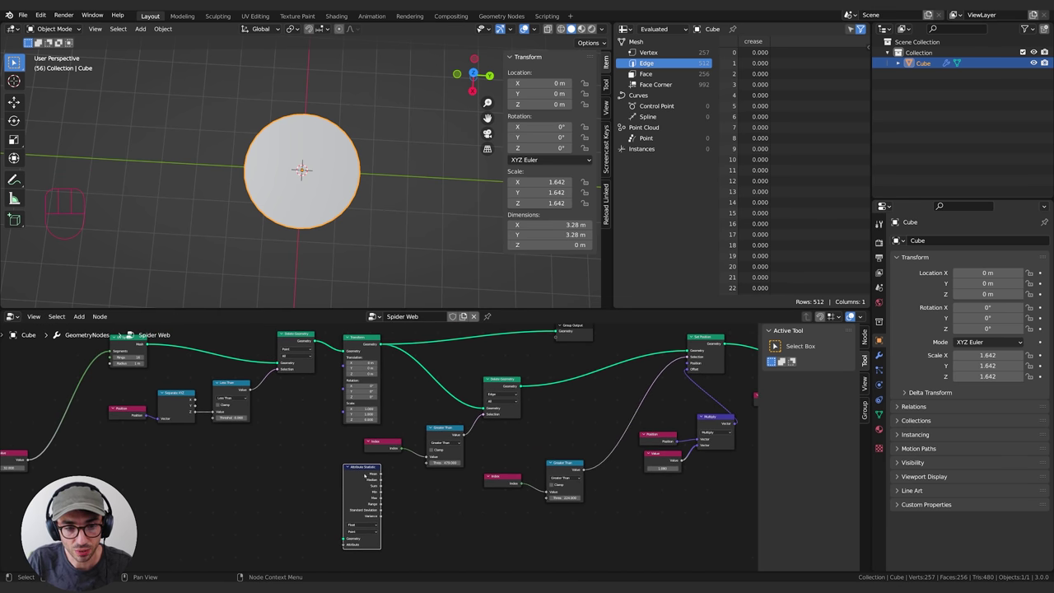
middle_click_drag(375, 469, 370, 460)
Step: Connect the Transform's geometry to the Attribute Statistic node and set its domain to Edge
left_click_drag(376, 335, 307, 506)
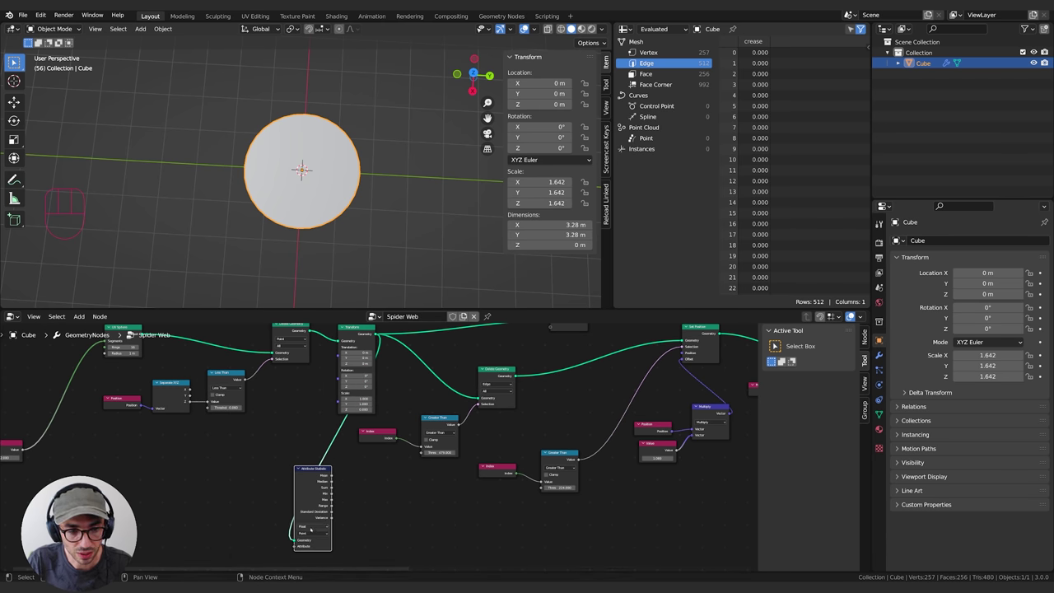
left_click(311, 534)
left_click(312, 544)
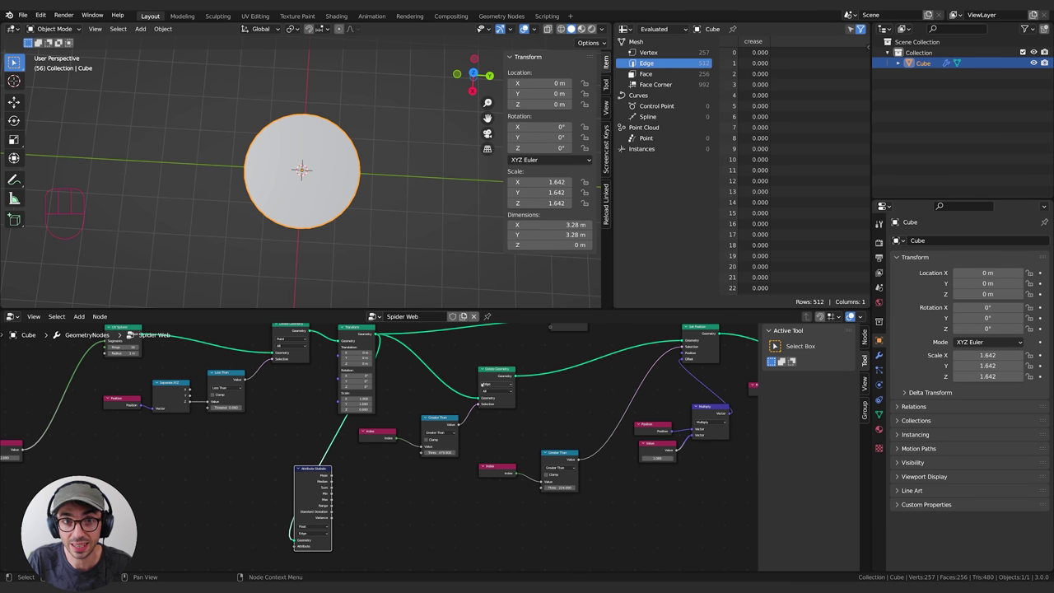
Step: Add a Subtract Math node taking the Value node from Attribute Statistic's Max, and feed it into the edge-deletion Greater Than threshold
left_click_drag(331, 499, 391, 492)
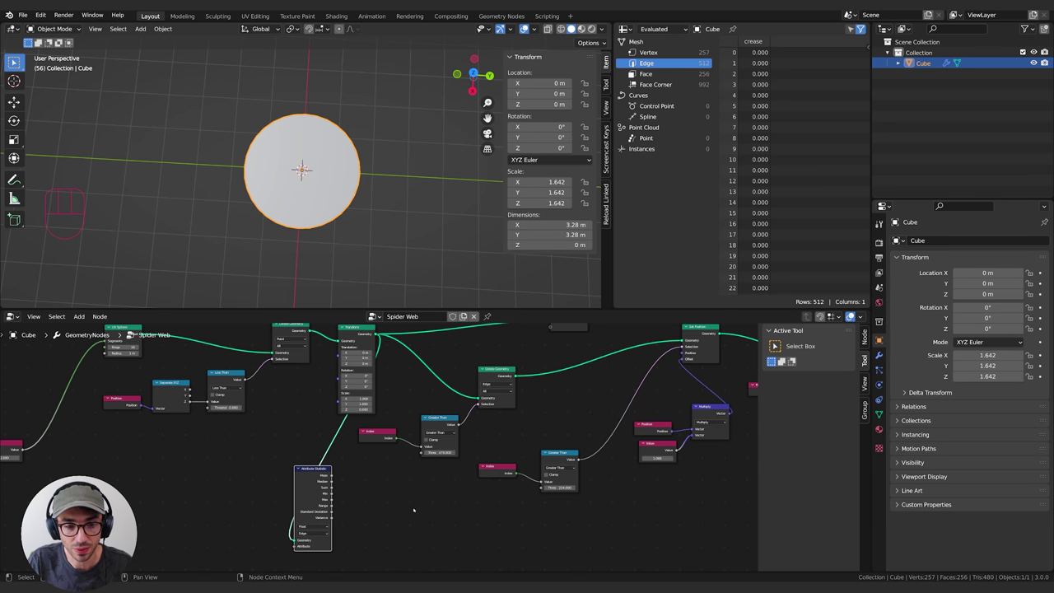
scroll(415, 508, "down", 1)
middle_click_drag(356, 367, 419, 362)
key("shift+a")
type("smat")
key("Return")
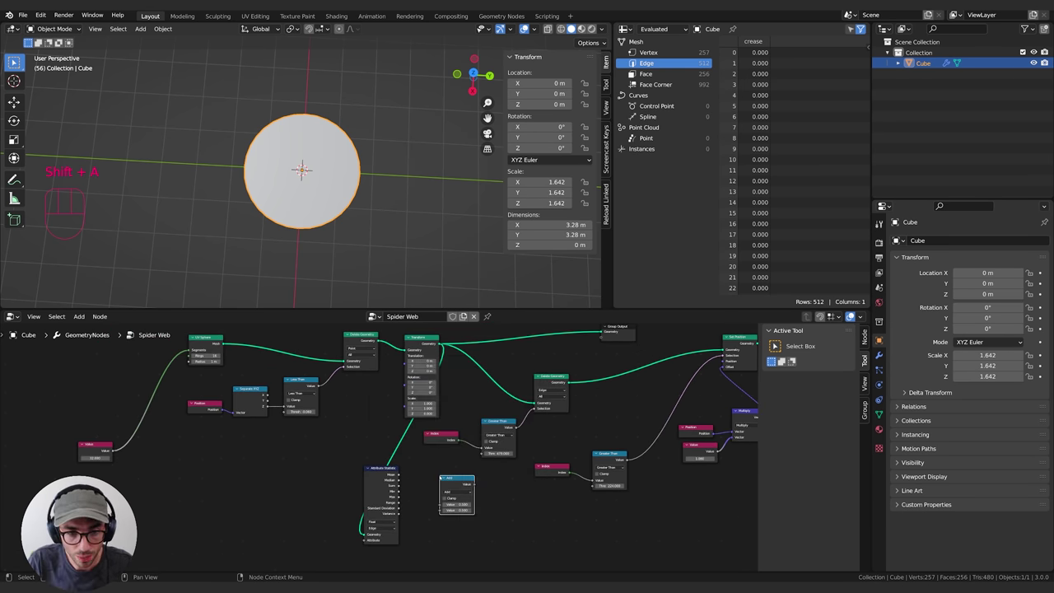
left_click_drag(399, 498, 442, 504)
left_click_drag(108, 461, 441, 510)
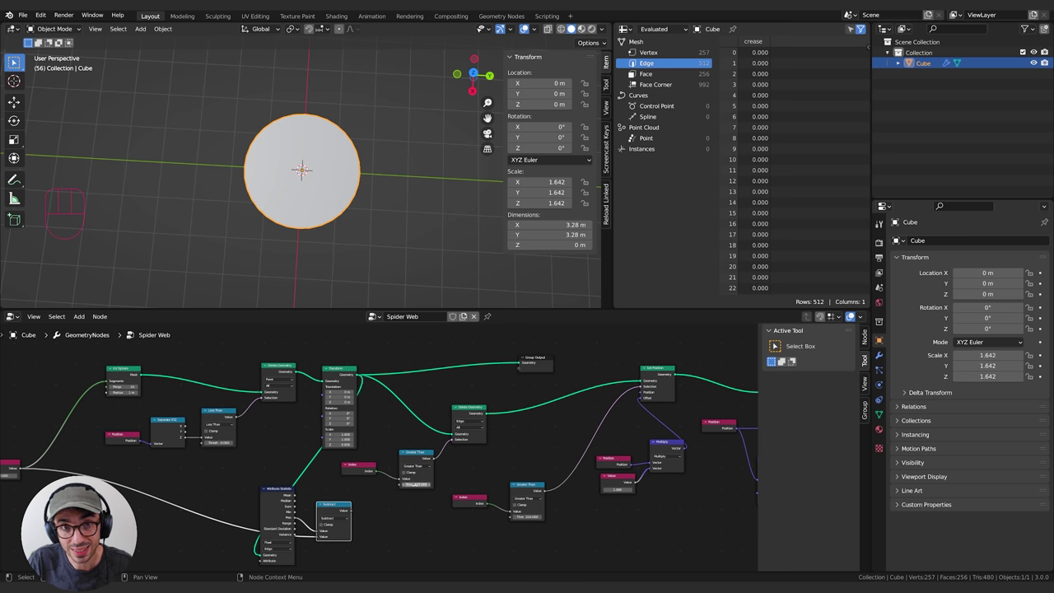
left_click_drag(352, 510, 401, 485)
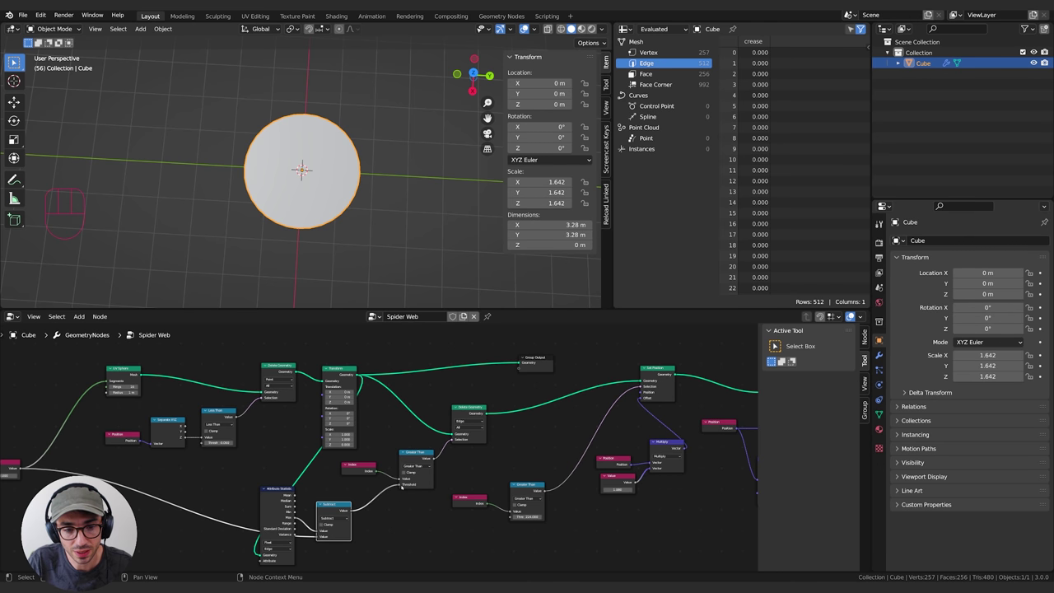
Step: Move the Group Output node to the end of the node tree and connect it after Curve to Mesh
scroll(502, 378, "down", 2)
left_click_drag(502, 379, 725, 350)
middle_click_drag(708, 366, 269, 365)
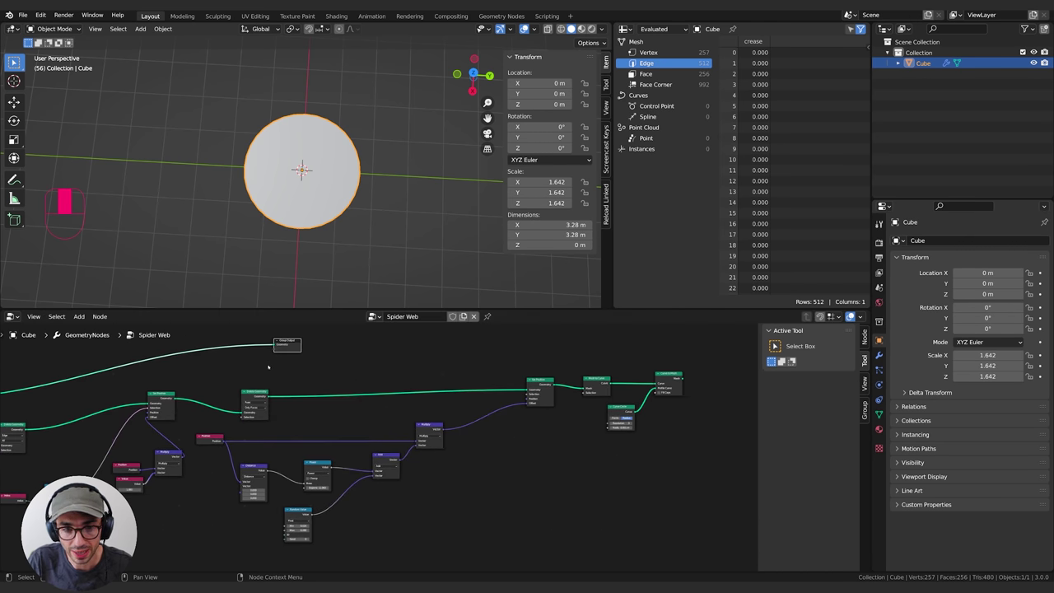
left_click_drag(282, 347, 735, 373)
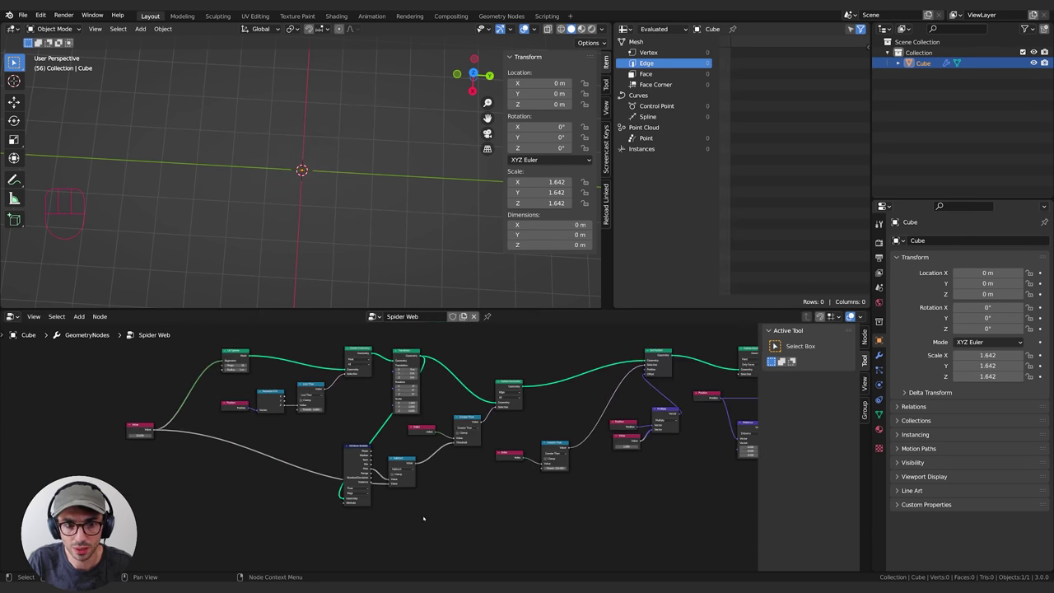
Step: Add an Index node and connect it to the Attribute input of the Edge-domain Attribute Statistic node
scroll(504, 478, "up", 7)
middle_click_drag(425, 519, 452, 511)
left_click_drag(433, 464, 429, 468)
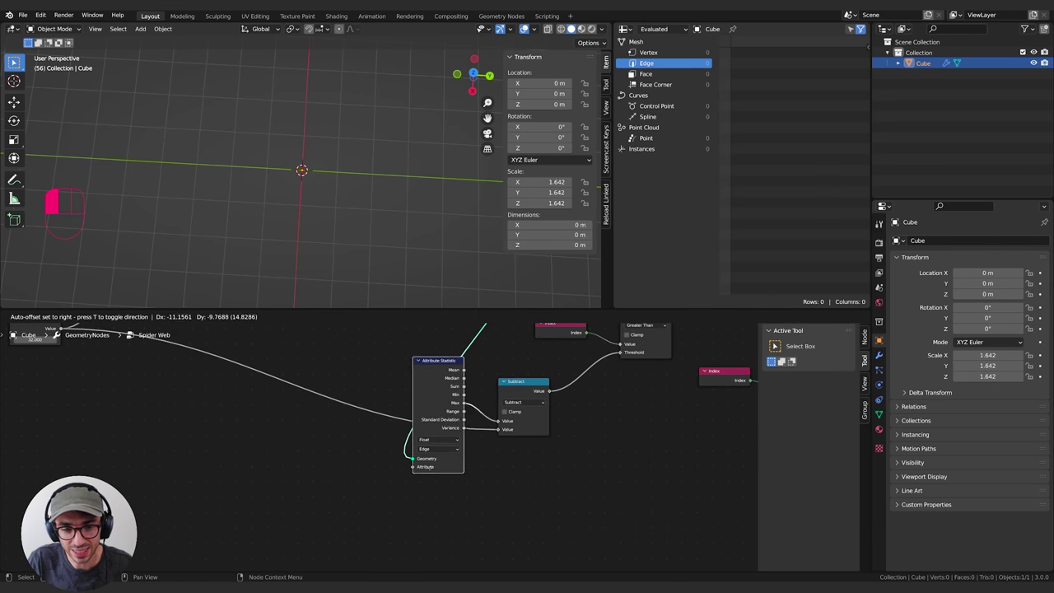
left_click_drag(448, 388, 451, 392)
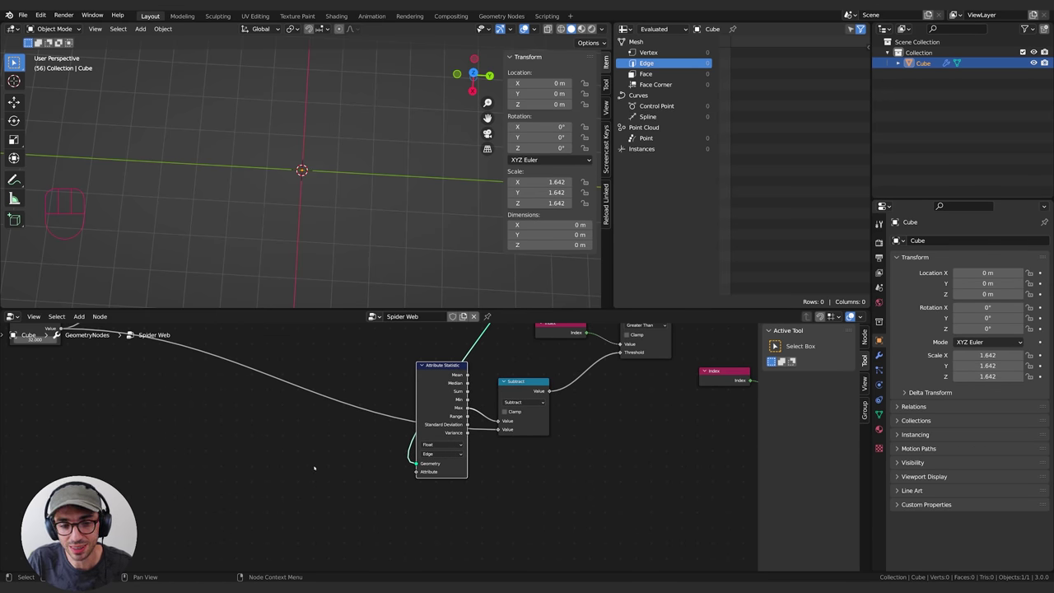
key("shift+a")
left_click(261, 363)
type("index")
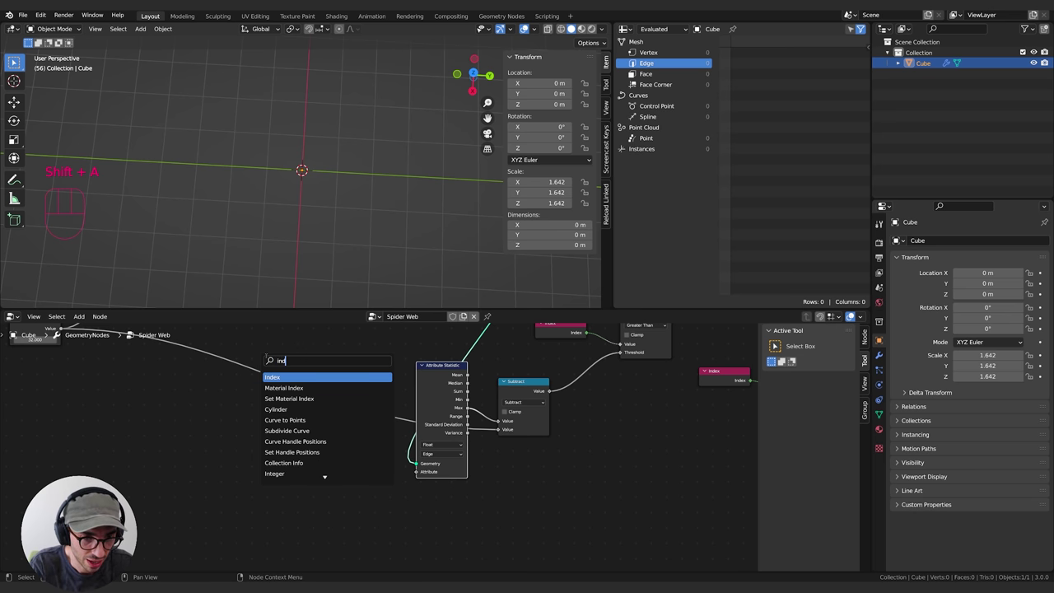
key("Return")
left_click(279, 465)
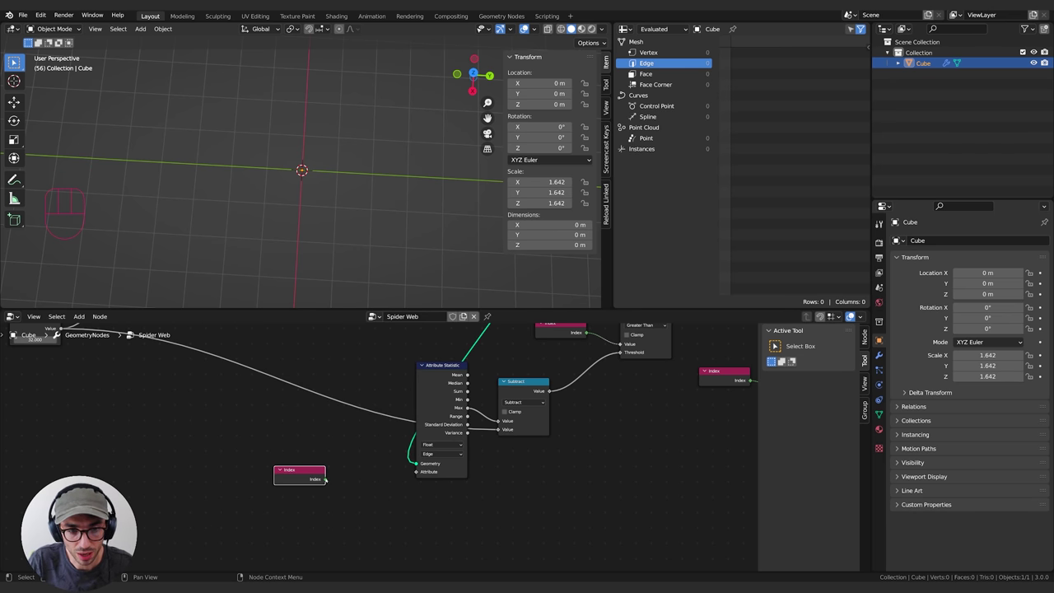
left_click_drag(325, 480, 416, 471)
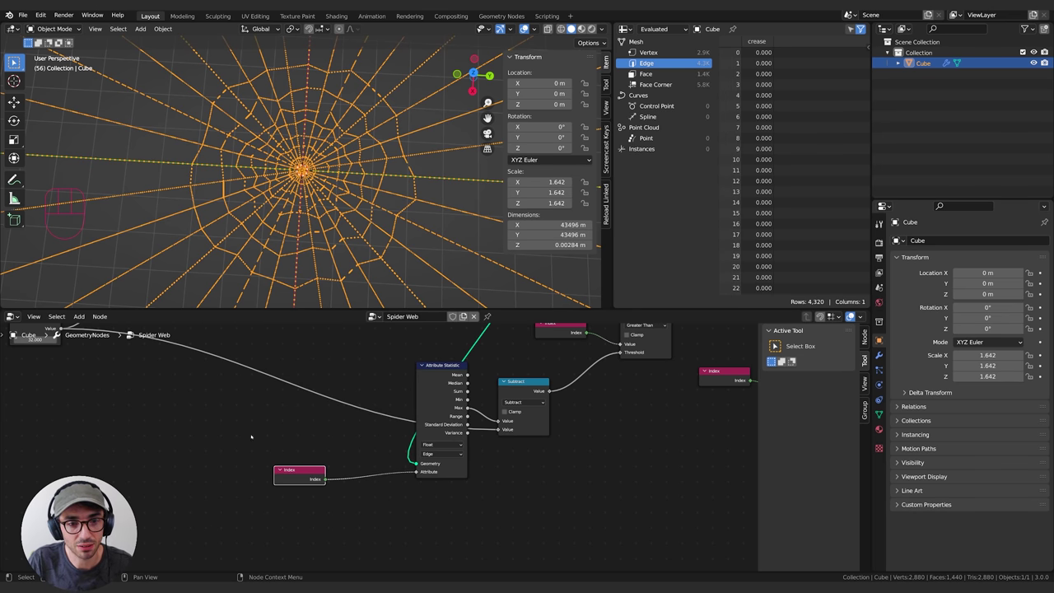
Step: Move the second Index and Greater Than nodes closer to the edge Delete Geometry node, clear of the Set Position inputs
middle_click_drag(358, 399, 213, 475)
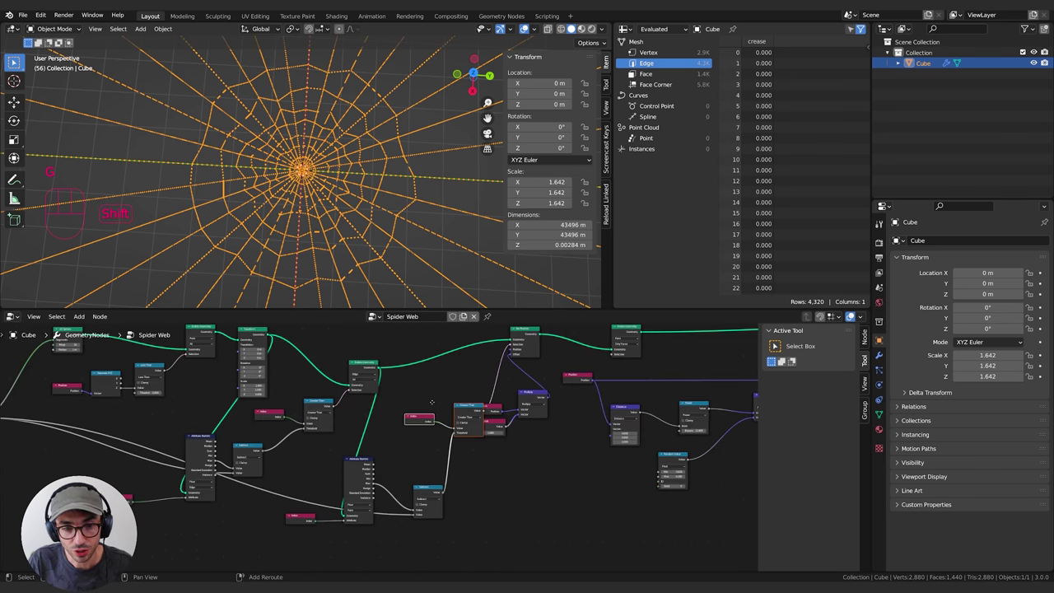
middle_click_drag(401, 424, 376, 435)
key("g")
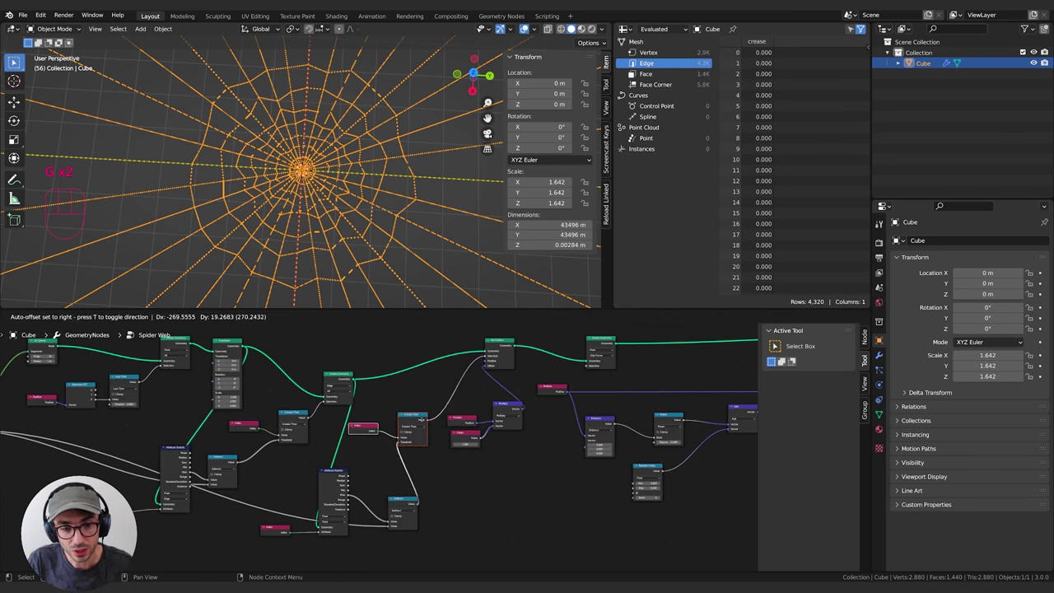
left_click(405, 412)
middle_click_drag(432, 384, 441, 393)
mouse_move(347, 384)
left_mouse_down()
mouse_move(360, 384)
mouse_move(346, 384)
left_mouse_up()
left_click_drag(508, 365, 505, 368)
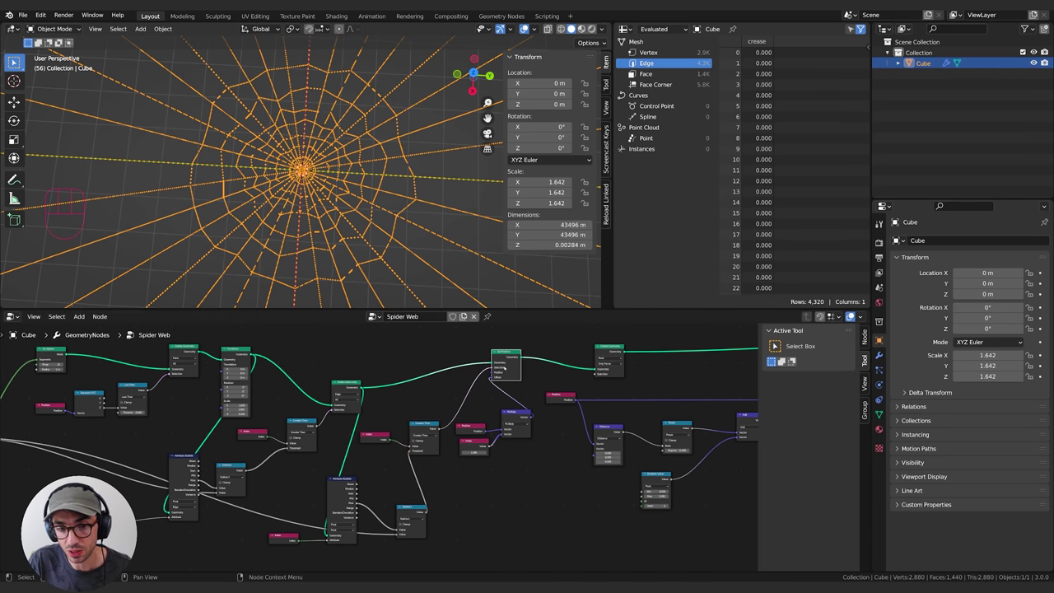
Step: Reposition the edge Delete Geometry node and keep the second Attribute Statistic node's domain on Point
middle_click_drag(376, 525, 408, 517)
left_click_drag(373, 527, 377, 526)
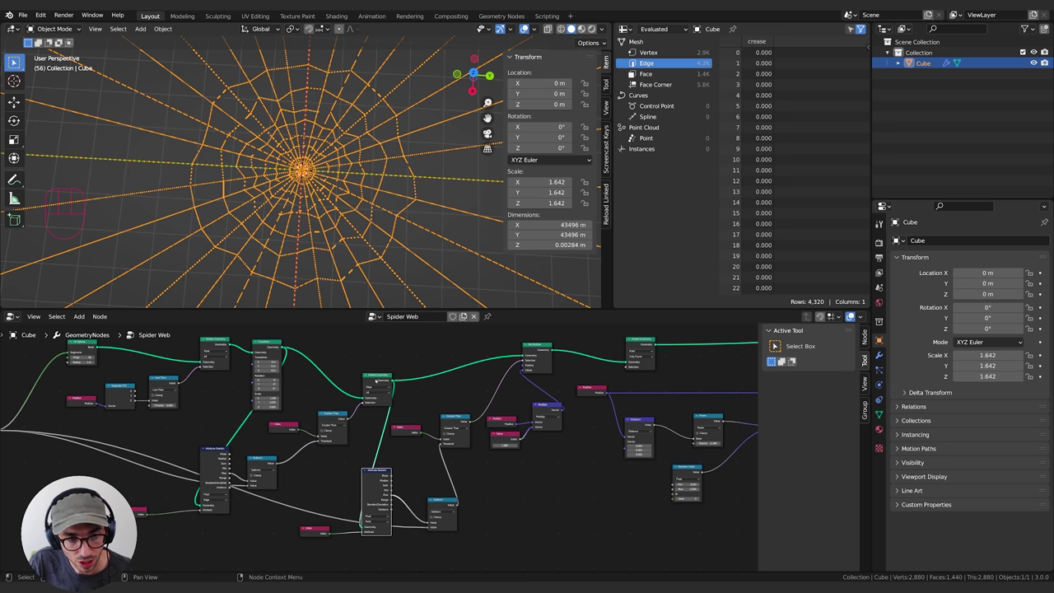
left_click_drag(377, 380, 367, 374)
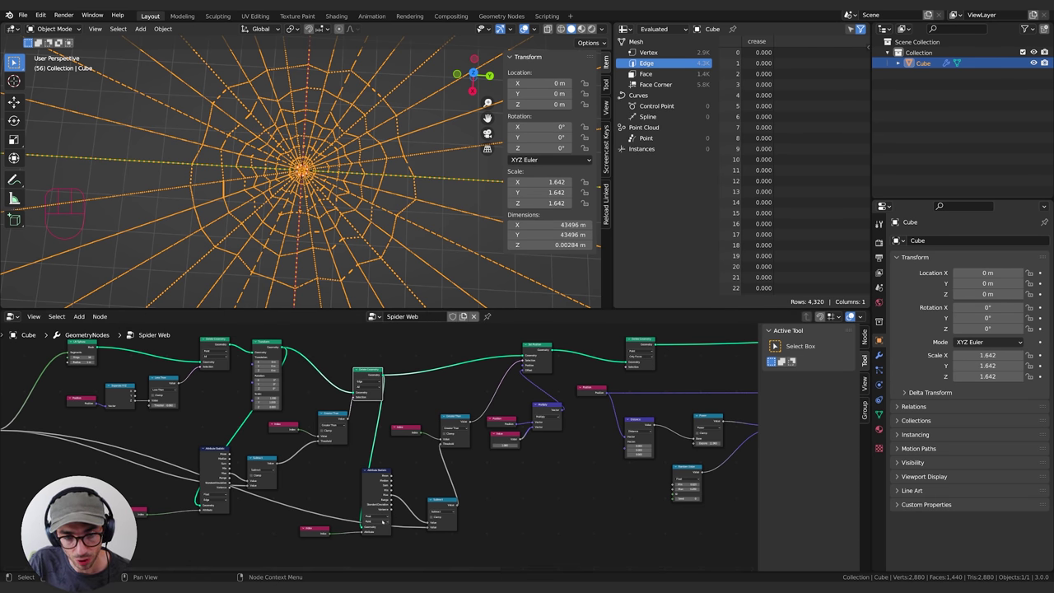
scroll(383, 521, "up", 4)
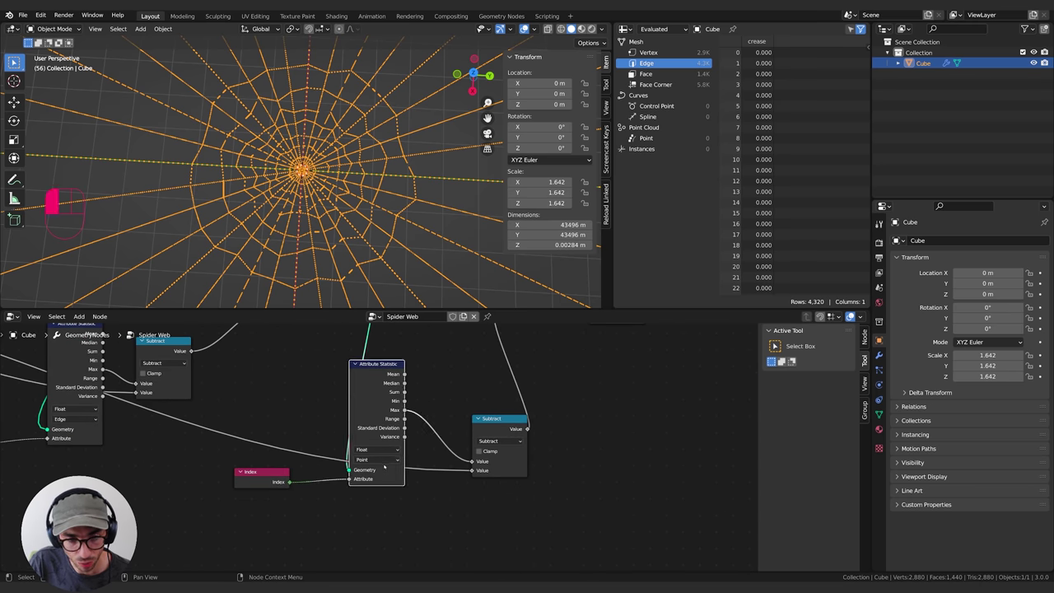
left_click(383, 462)
left_click(384, 462)
middle_click_drag(464, 492, 395, 513)
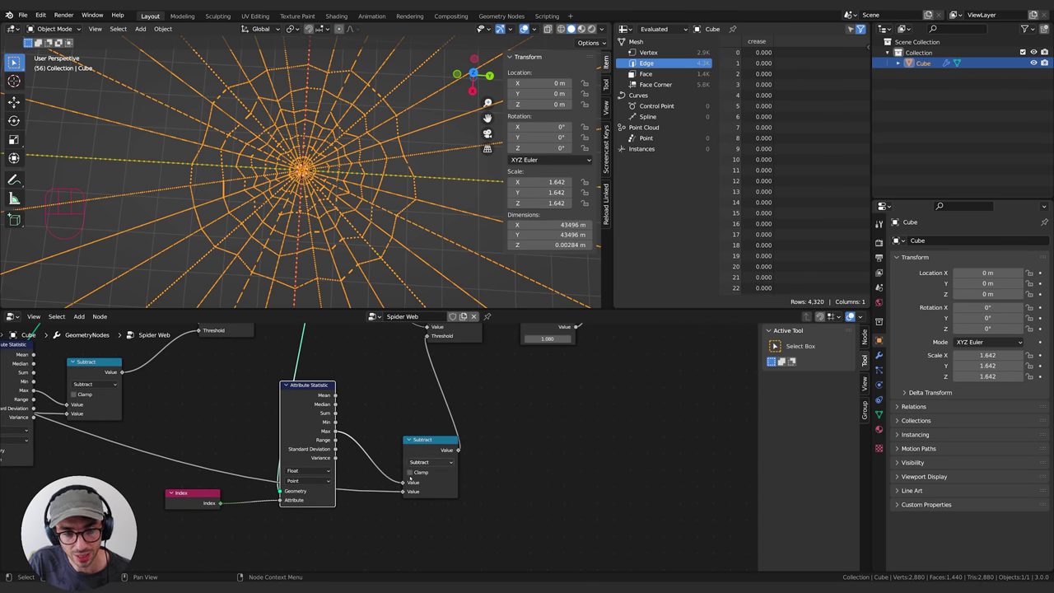
Step: Change the Value node that drives the UV Sphere's segment count to 17.5
scroll(345, 410, "down", 7)
middle_click_drag(345, 409, 804, 453)
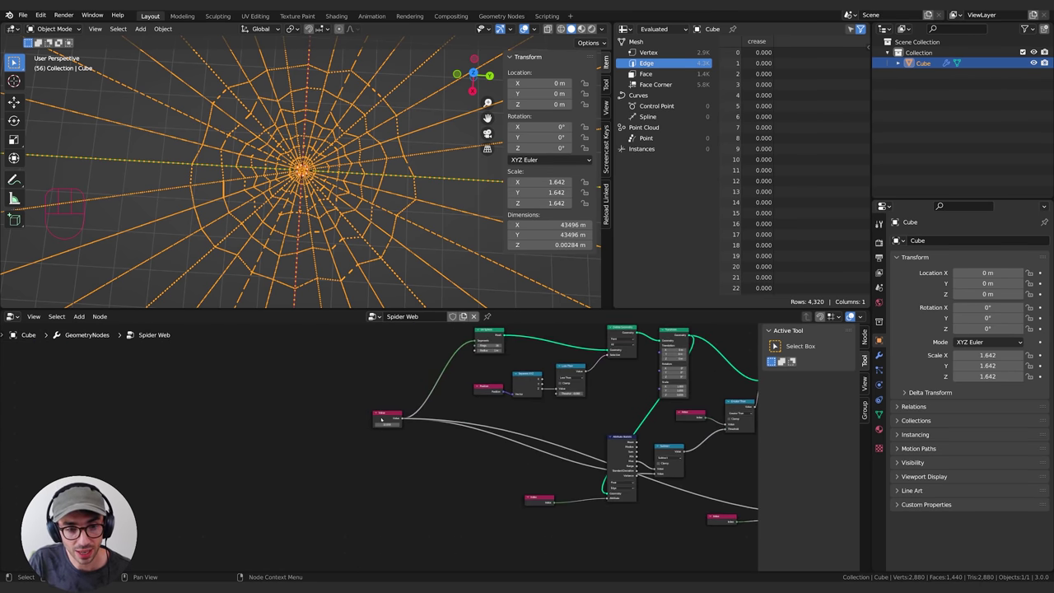
scroll(582, 458, "up", 5)
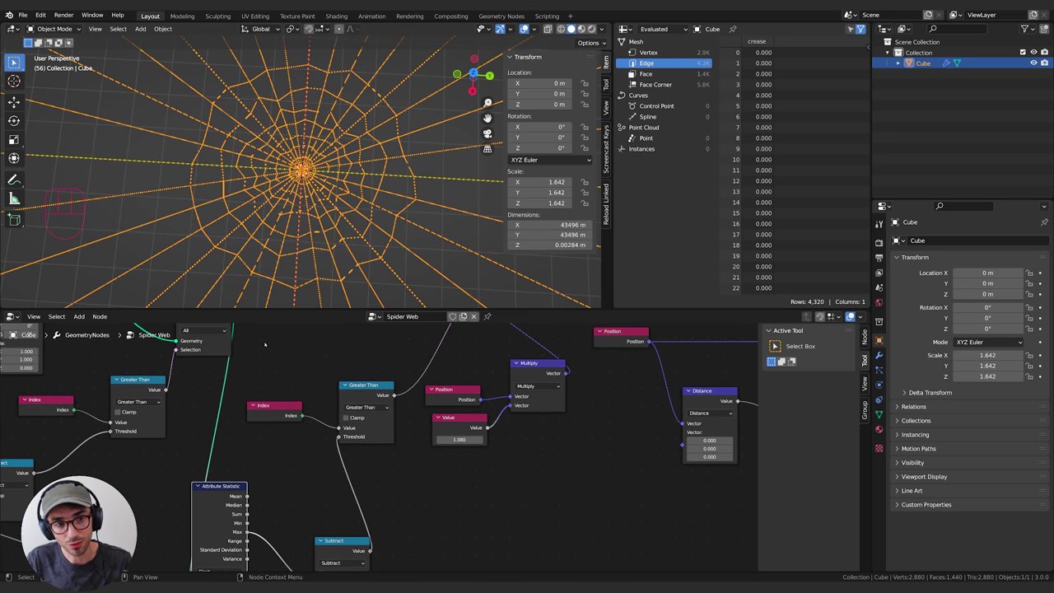
scroll(495, 506, "down", 3)
middle_click_drag(508, 511, 991, 518)
mouse_move(393, 445)
left_mouse_down()
mouse_move(474, 446)
mouse_move(407, 446)
left_mouse_up()
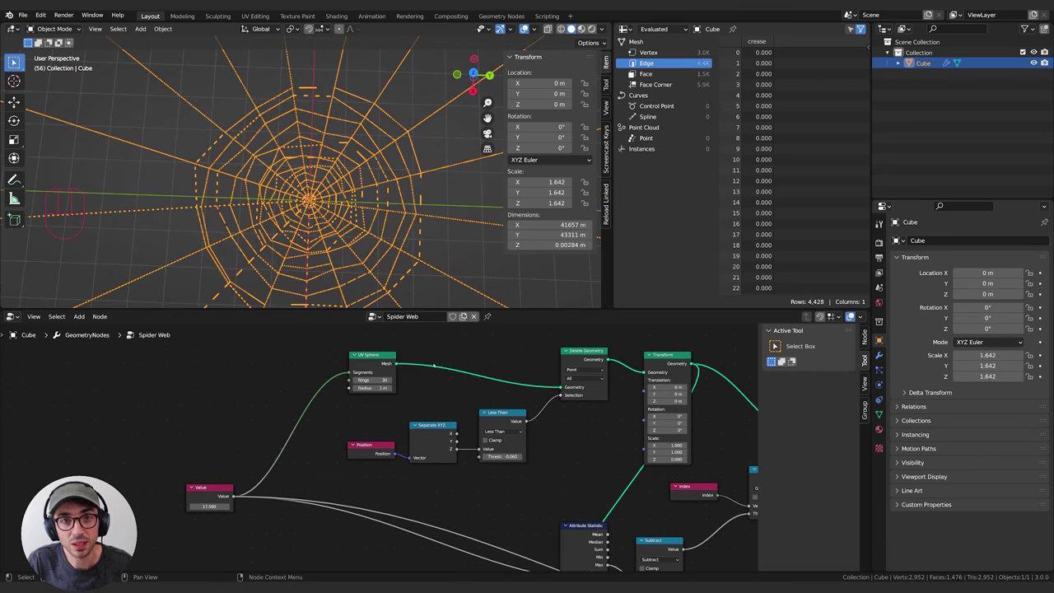
Step: Adjust the UV Sphere's Rings value to vary the density of the web's rings
left_click_drag(373, 380, 412, 380)
scroll(364, 284, "up", 3)
middle_click_drag(366, 296, 368, 258, "shift")
mouse_move(374, 388)
left_mouse_down()
mouse_move(392, 388)
mouse_move(348, 388)
mouse_move(370, 388)
left_mouse_up()
scroll(369, 240, "down", 7)
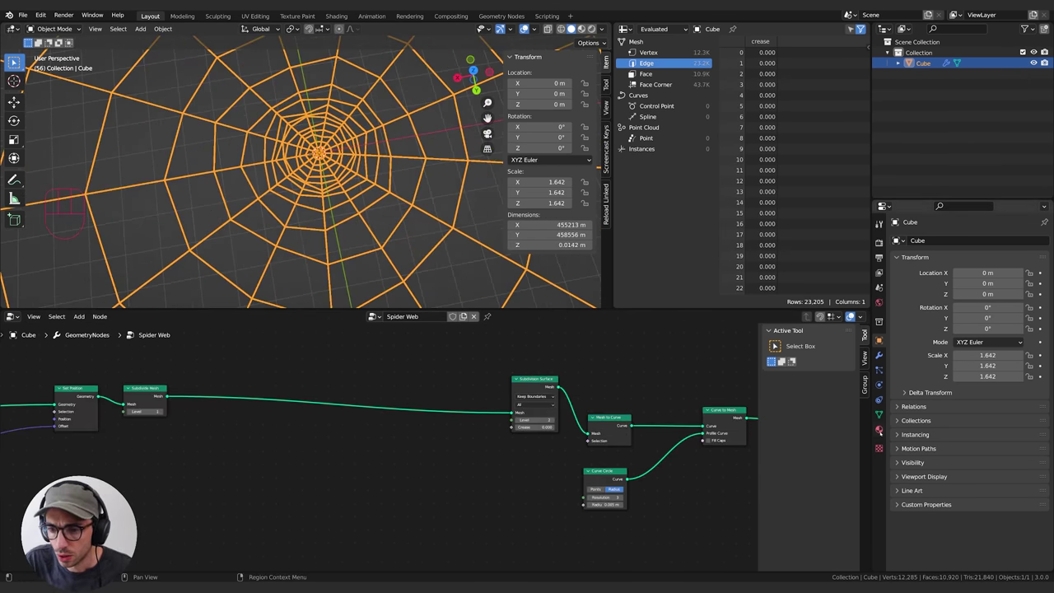
Step: Disable Scene World in the viewport shading options and set the World Opacity to 1.000
left_click(880, 430)
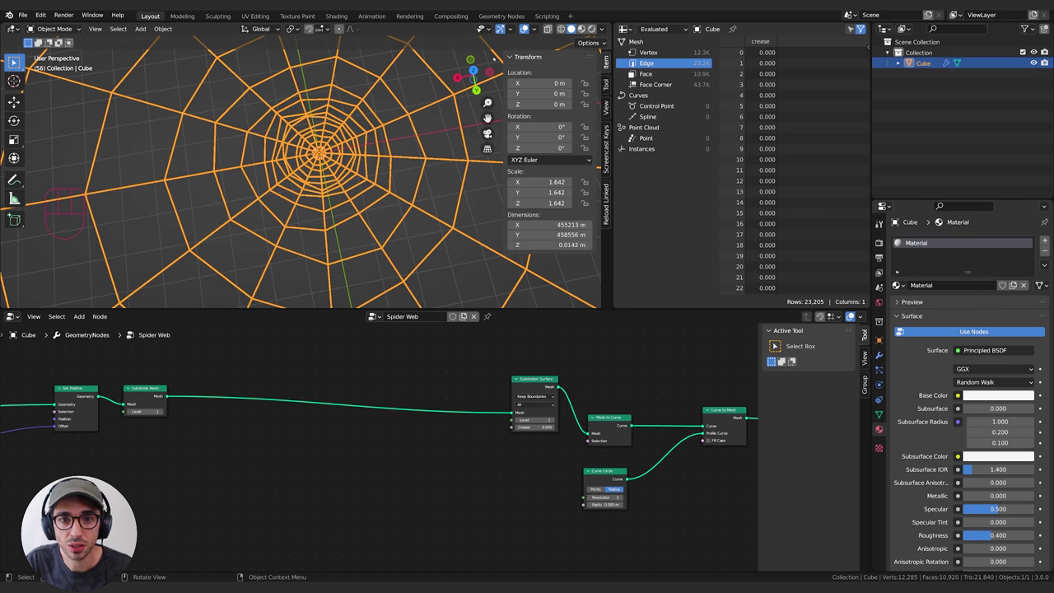
left_click(537, 54)
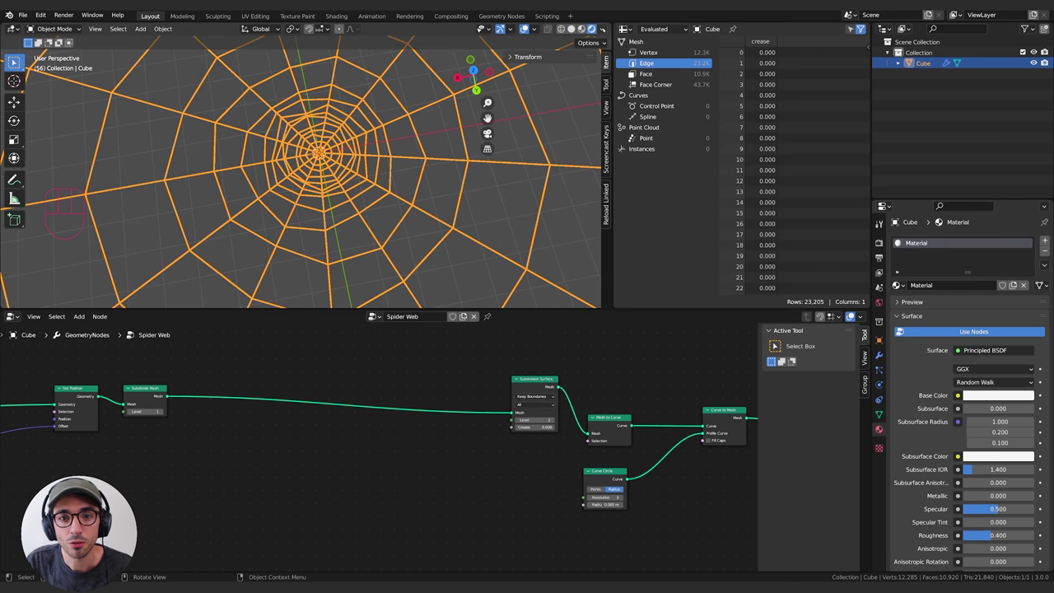
left_click(602, 28)
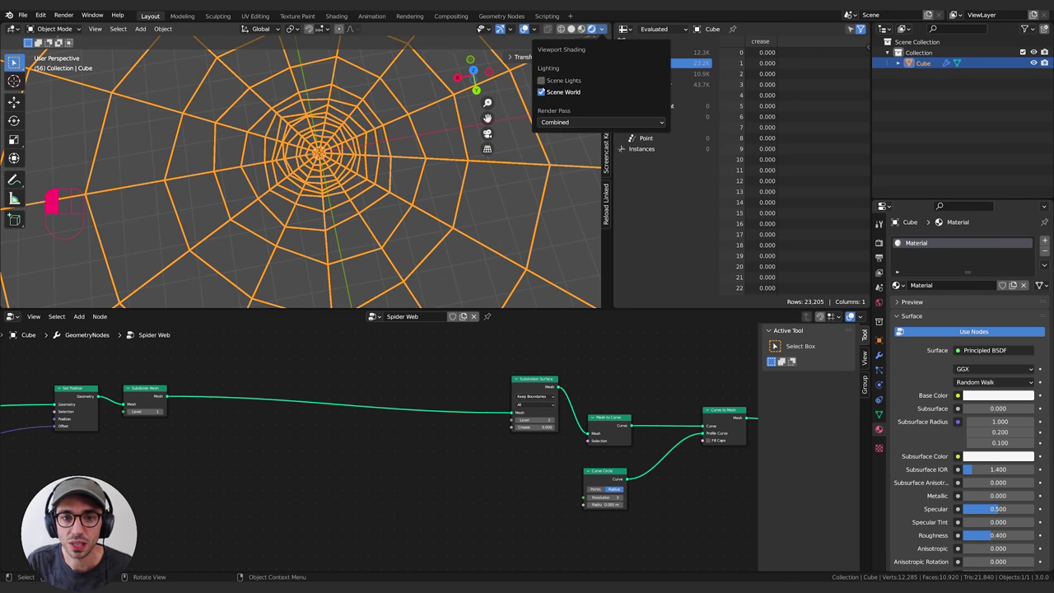
left_click(546, 91)
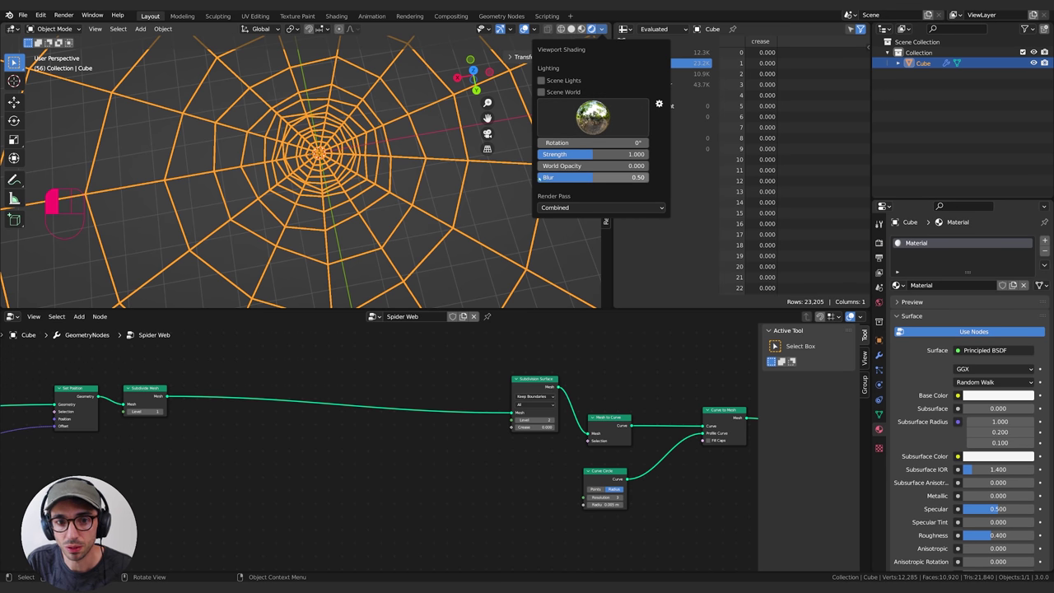
left_click_drag(556, 169, 666, 169)
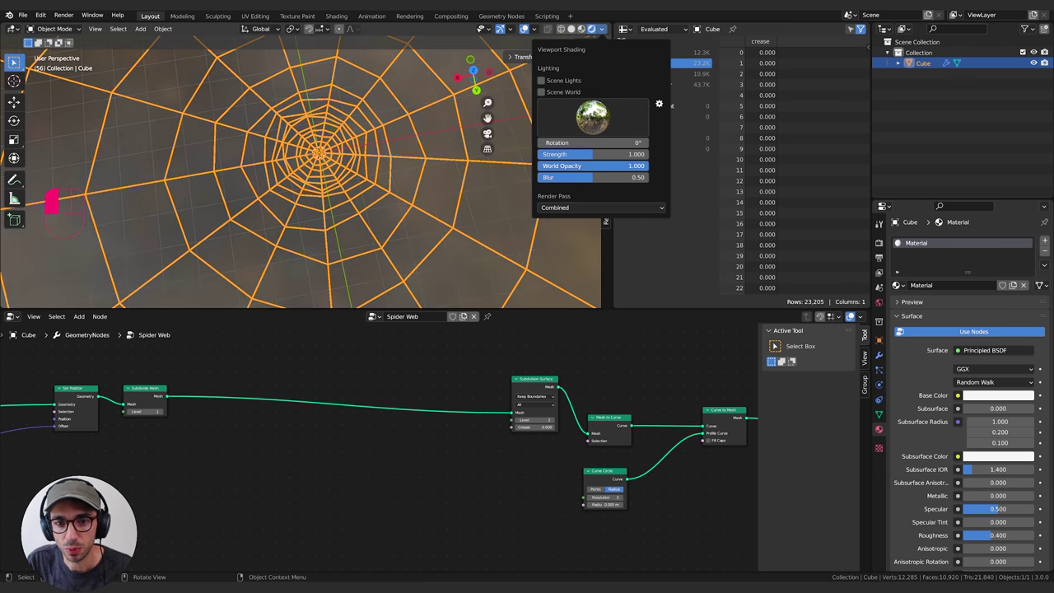
Step: Rotate the spider web object 90° about the X axis so it stands upright
middle_click_drag(343, 205, 163, 264)
middle_click_drag(389, 159, 416, 140, "shift")
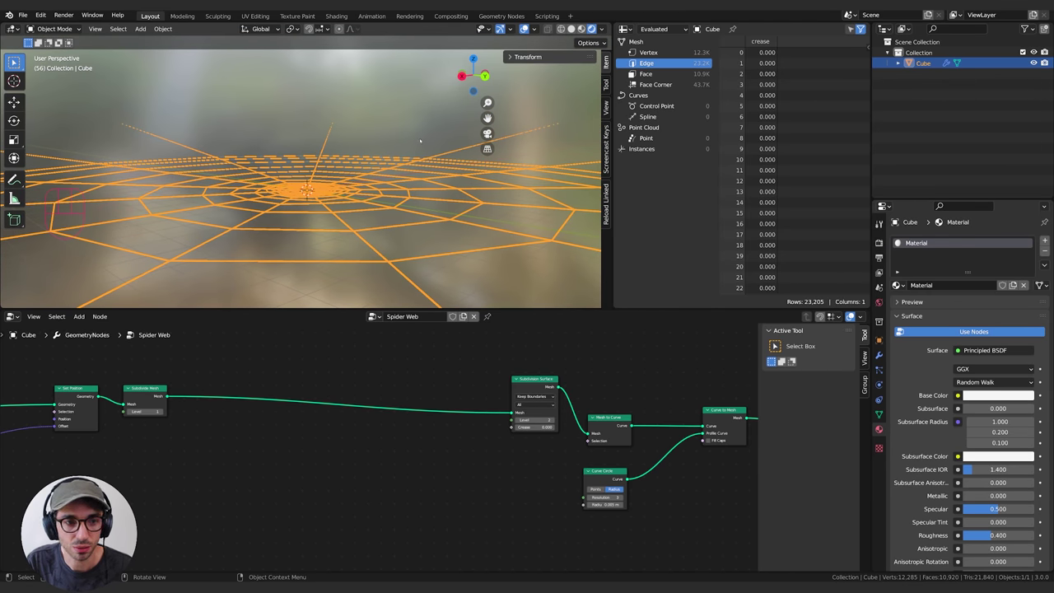
key("r")
key("x")
key("9")
key("0")
key("Return")
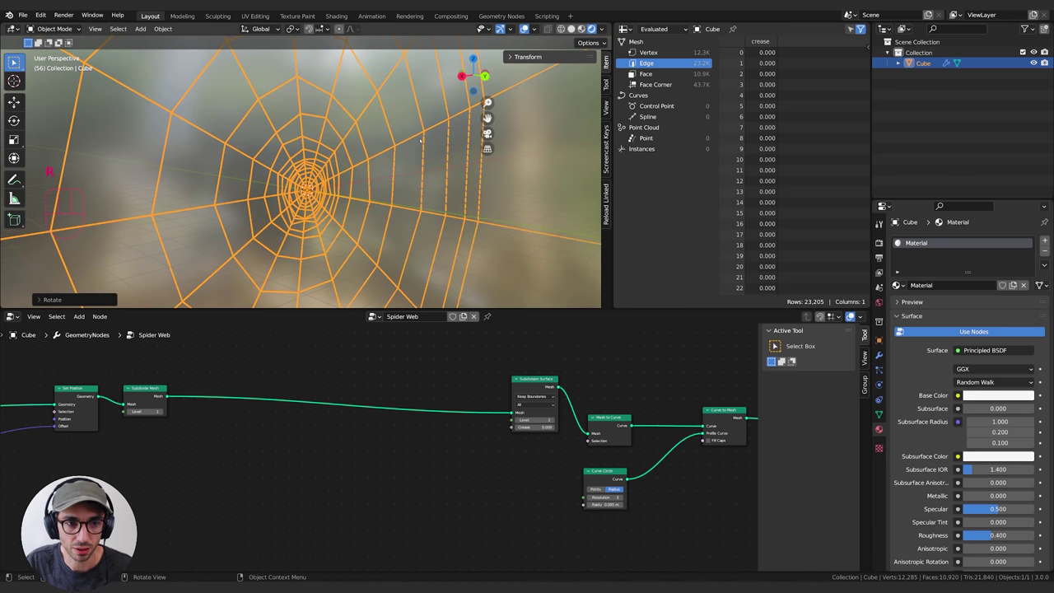
Step: Hide the viewport overlays and frame the centre of the upright web
middle_click_drag(420, 140, 487, 197)
left_click(524, 29)
middle_click_drag(299, 205, 333, 186)
scroll(362, 214, "up", 8)
left_click(523, 30)
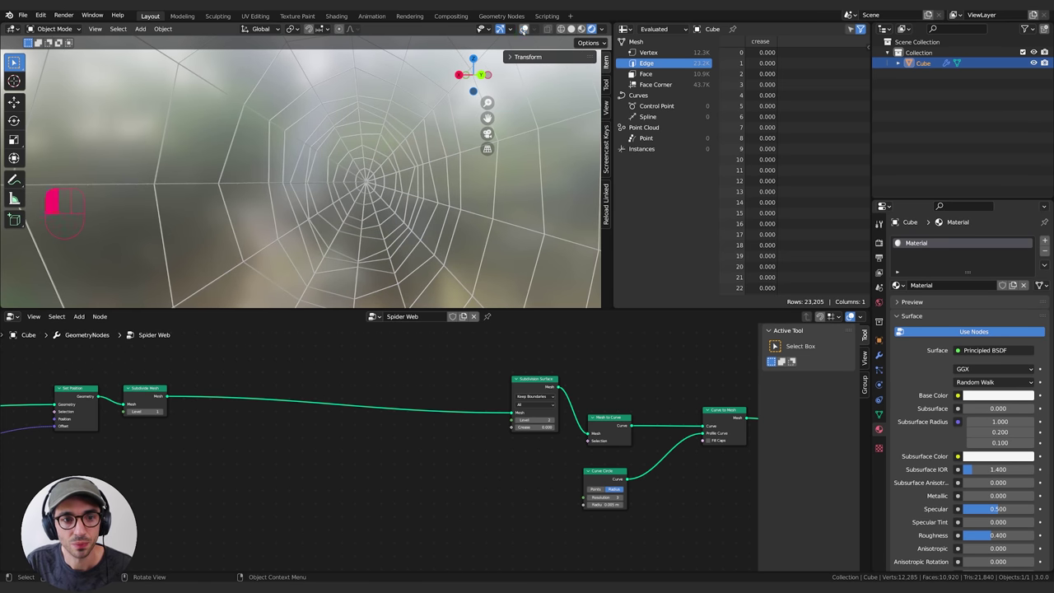
middle_click_drag(411, 299, 407, 297, "shift")
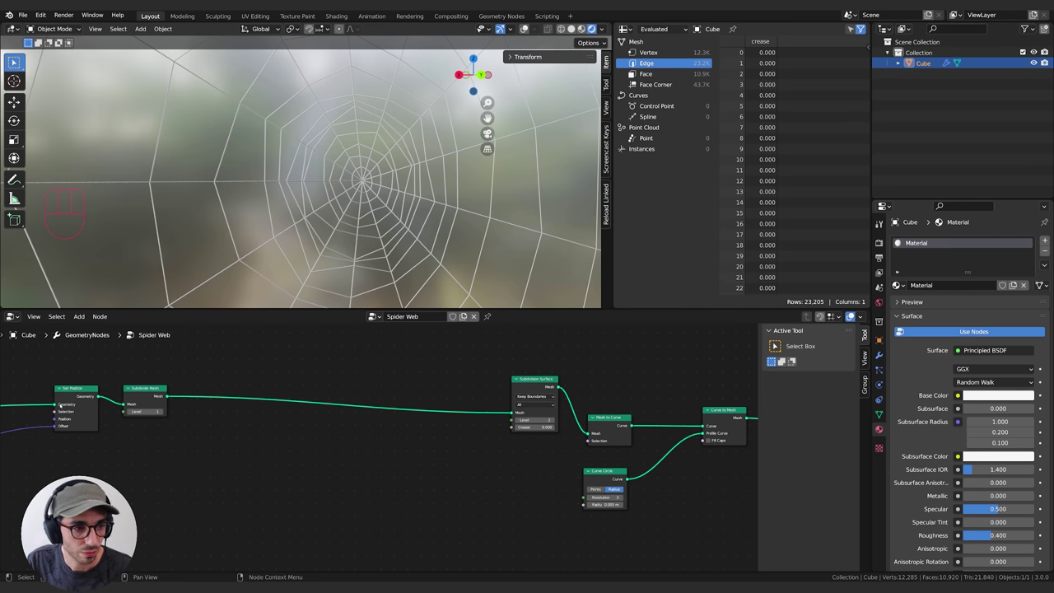
Step: Rename the object's material to "Web"
double_click(957, 286)
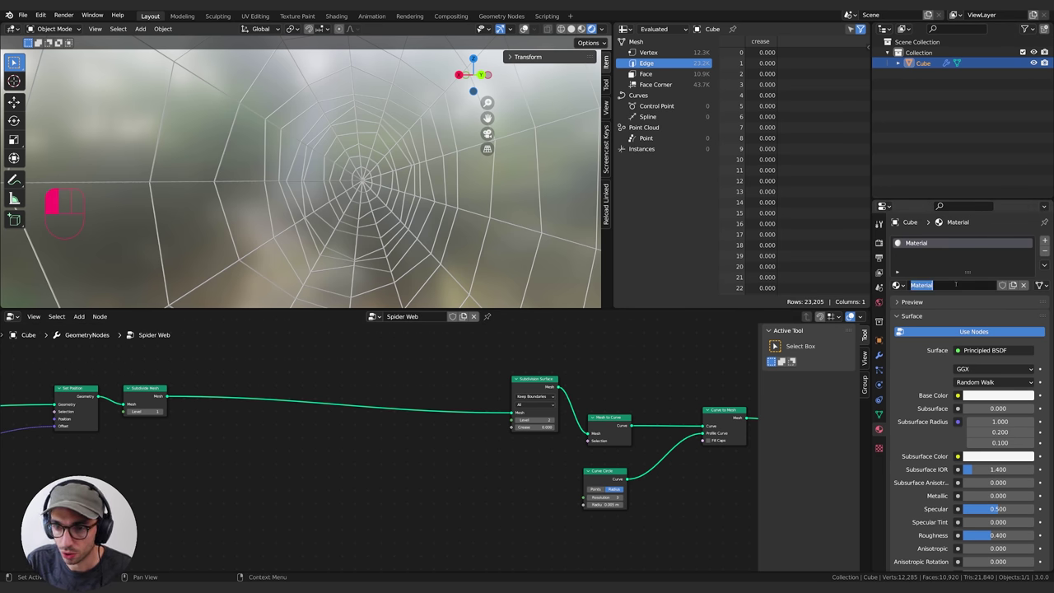
key("BackSpace")
type("Web")
key("Return")
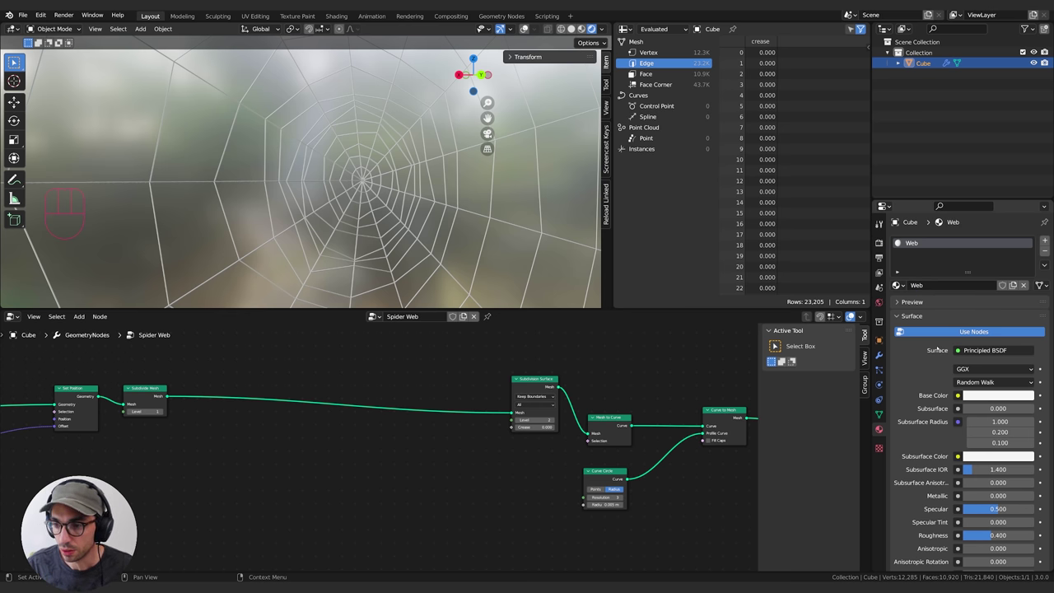
Step: Set the Web material's Transmission to 1.000
scroll(936, 350, "down", 3)
scroll(920, 486, "down", 2)
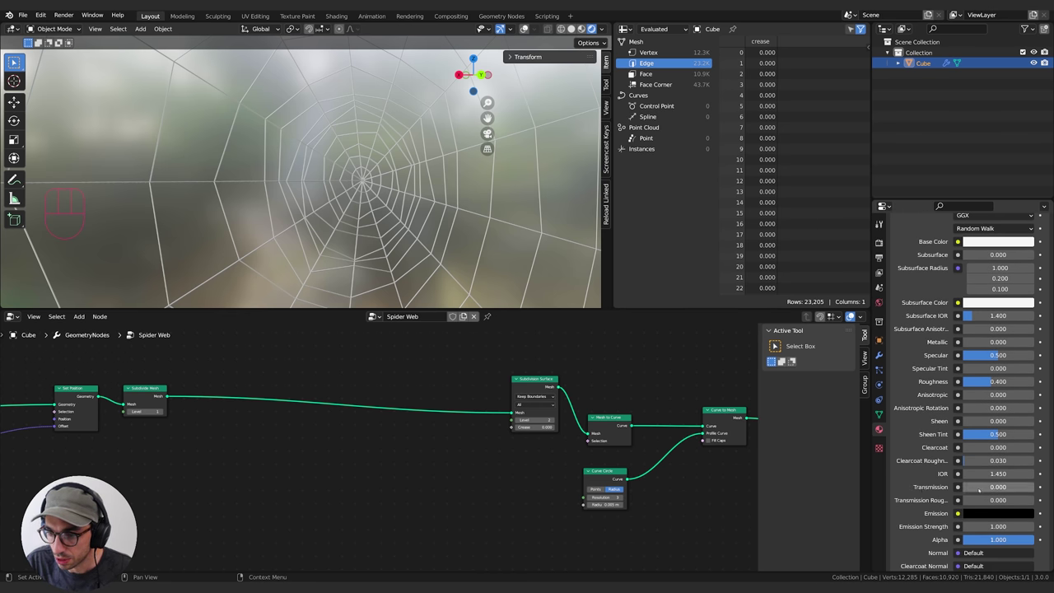
left_click_drag(968, 490, 1036, 487)
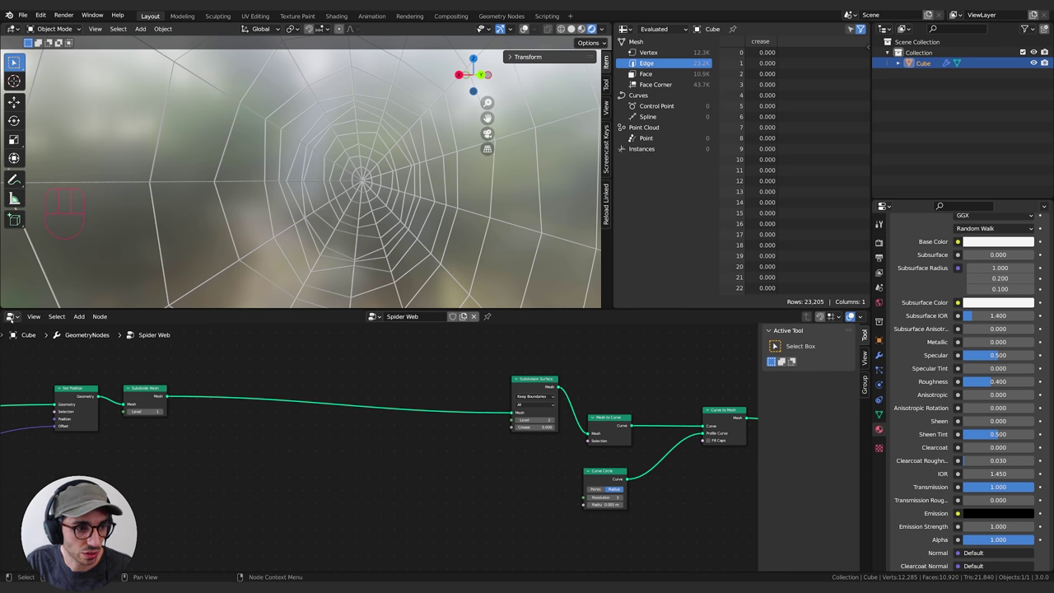
Step: Switch the node editor to the Shader Editor and frame the Web material's Principled BSDF and Material Output nodes
left_click(11, 316)
left_click(39, 415)
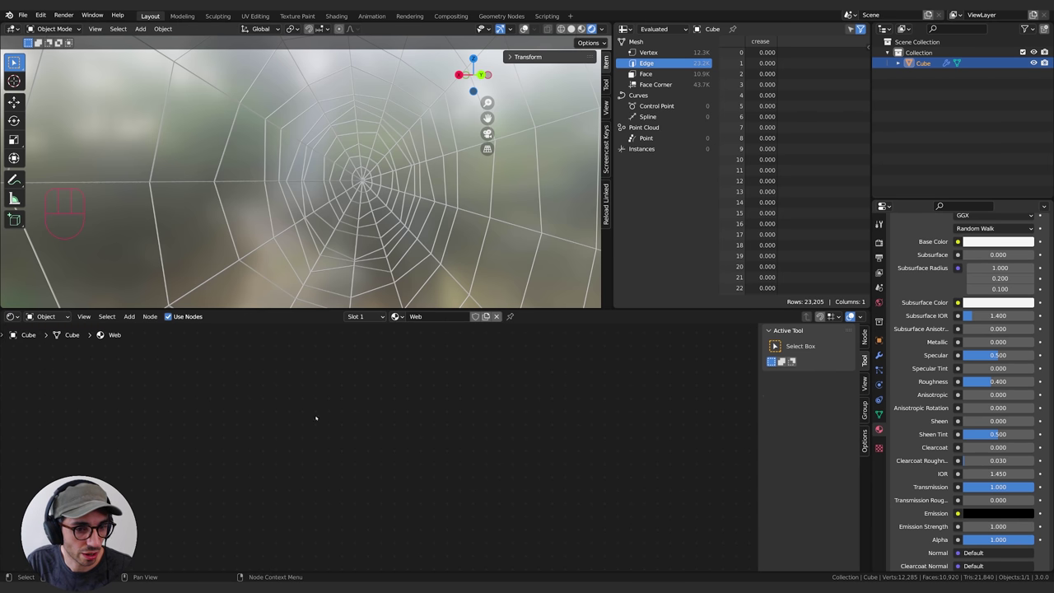
key("KP_Decimal")
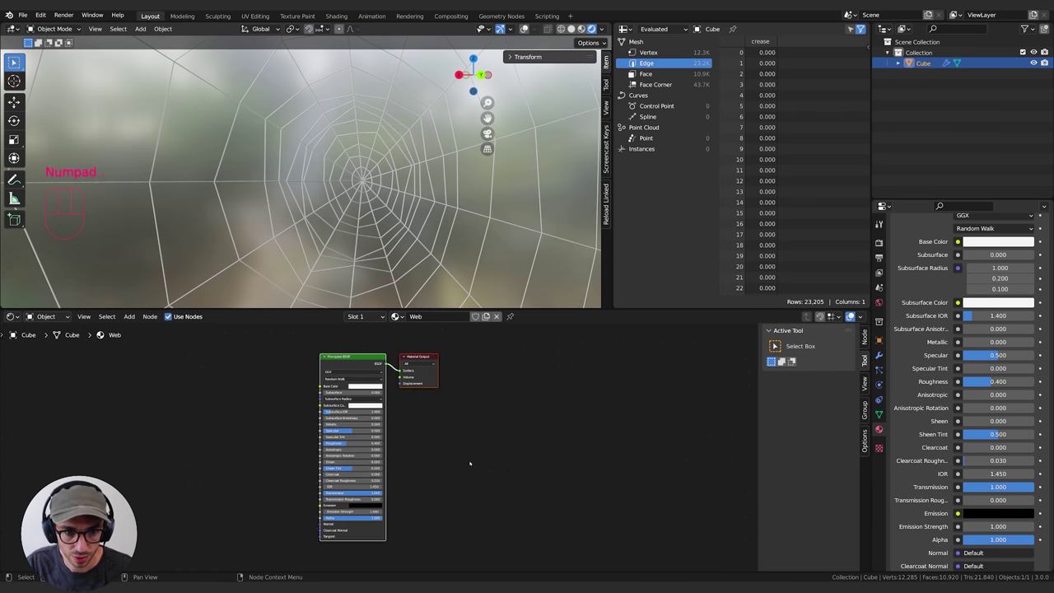
scroll(468, 462, "up", 4)
middle_click_drag(468, 462, 557, 438)
scroll(396, 436, "down", 3)
left_click(354, 459)
middle_click_drag(334, 434, 306, 454)
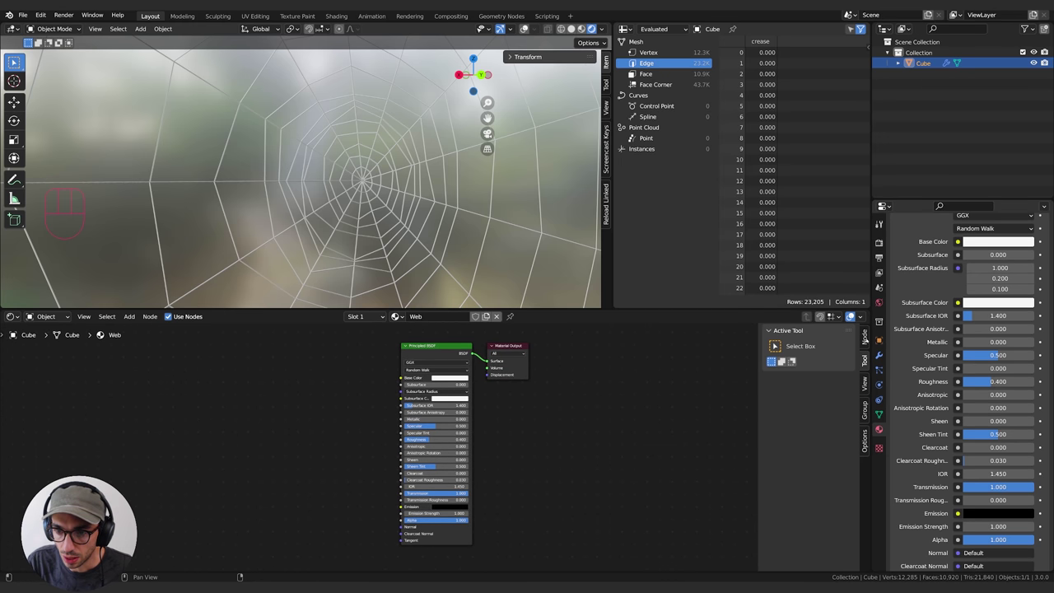
Step: Set the Web material's Blend Mode and Shadow Mode to Alpha Hashed
left_click(865, 442)
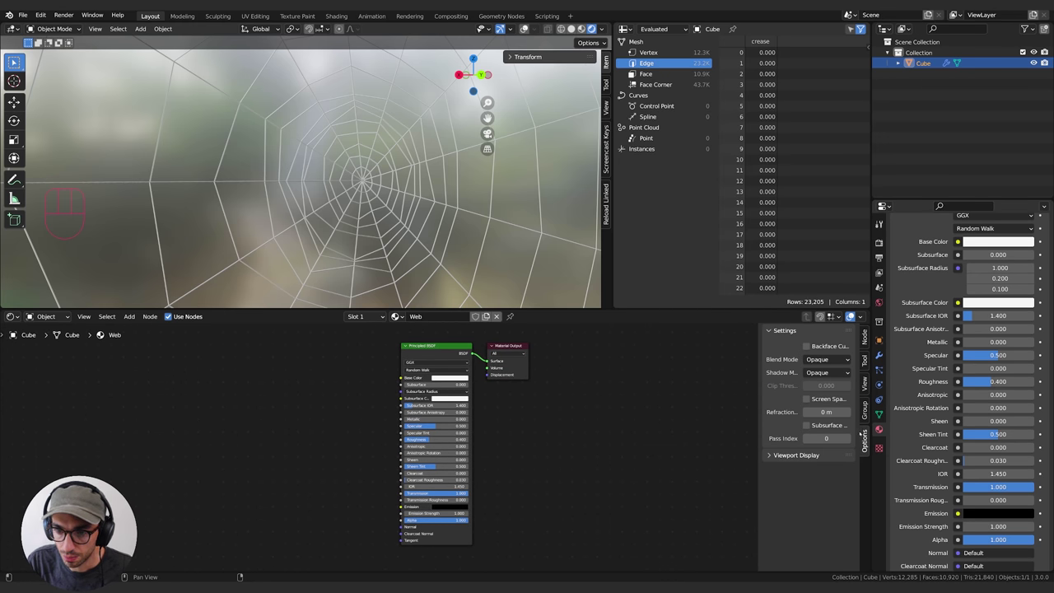
middle_click_drag(667, 380, 628, 382)
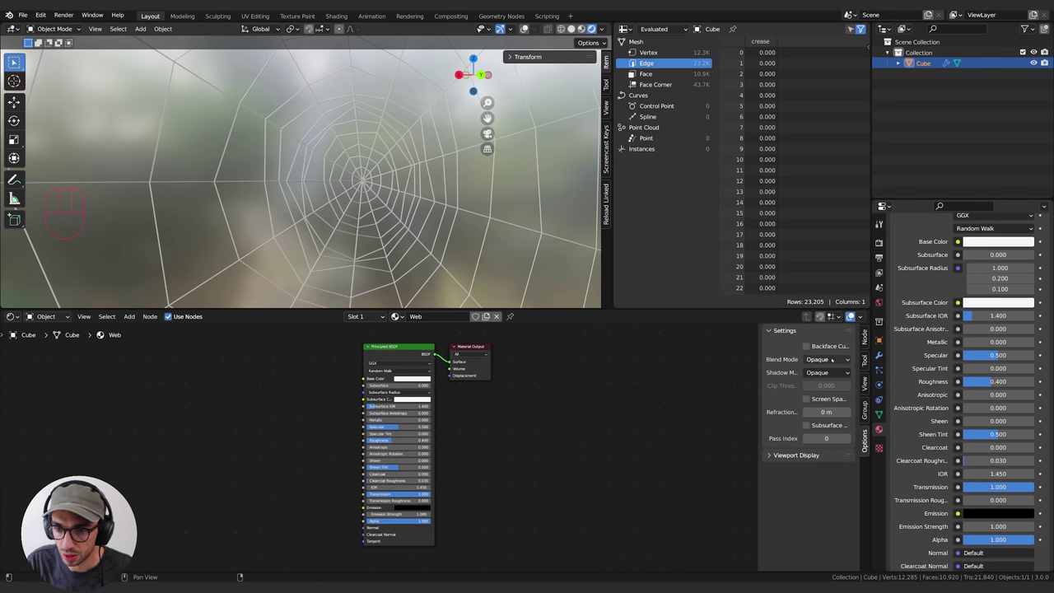
left_click_drag(758, 362, 681, 363)
left_click(791, 360)
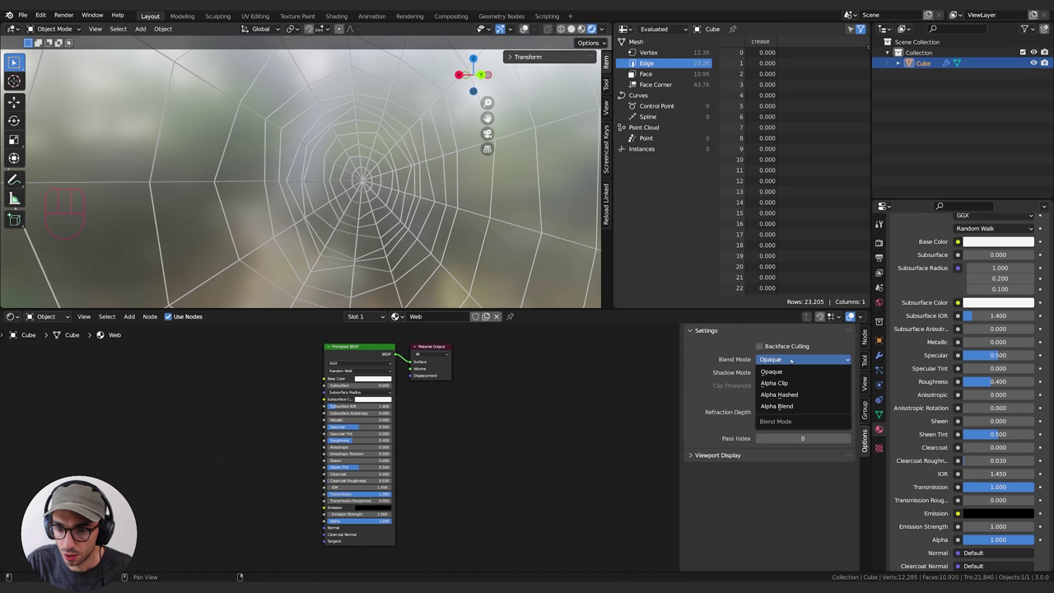
left_click(779, 395)
left_click(769, 373)
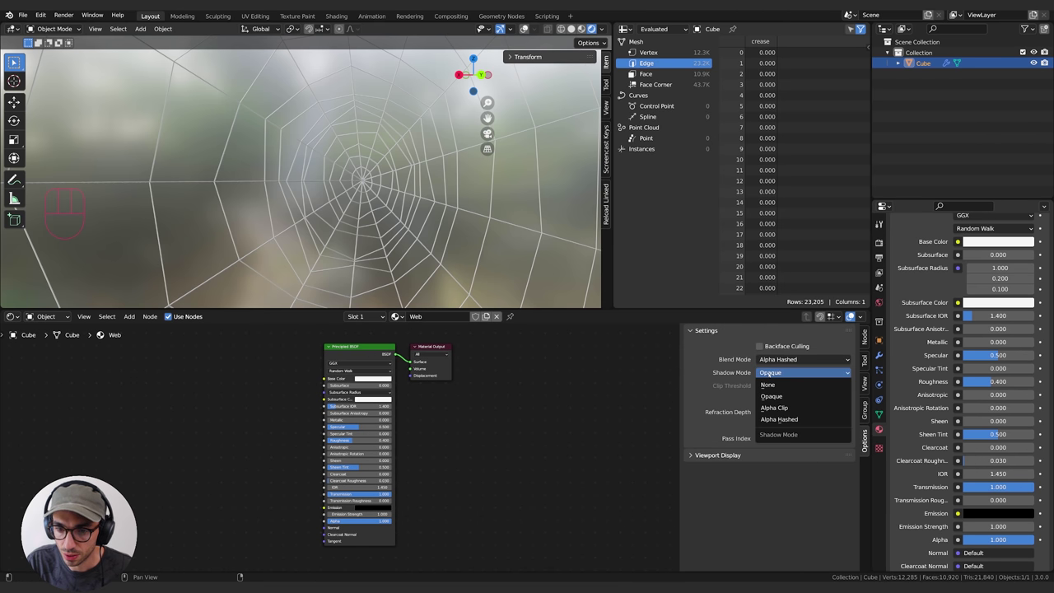
left_click(789, 420)
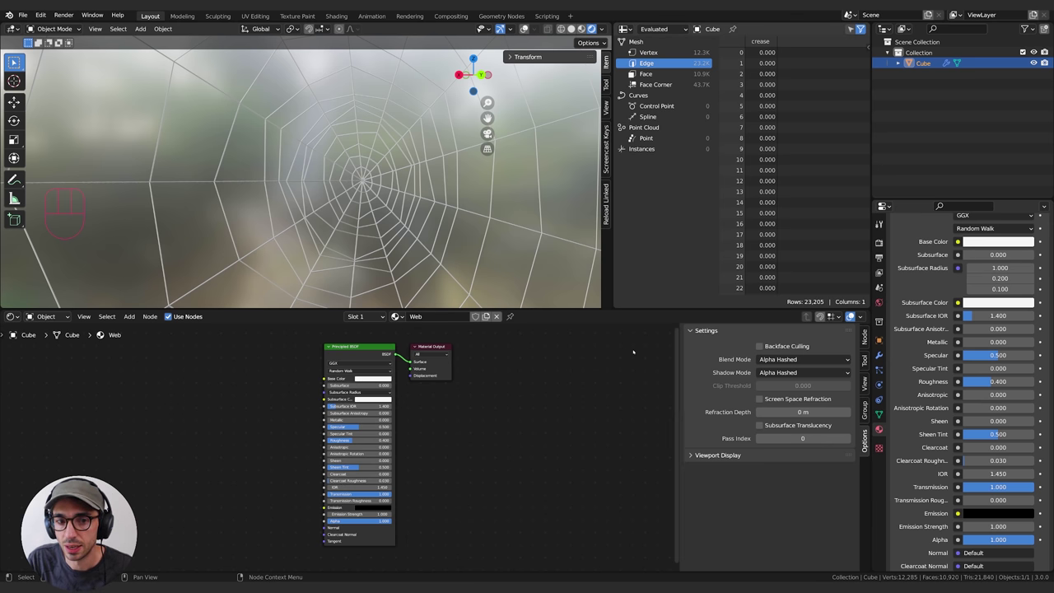
middle_click_drag(458, 419, 513, 424)
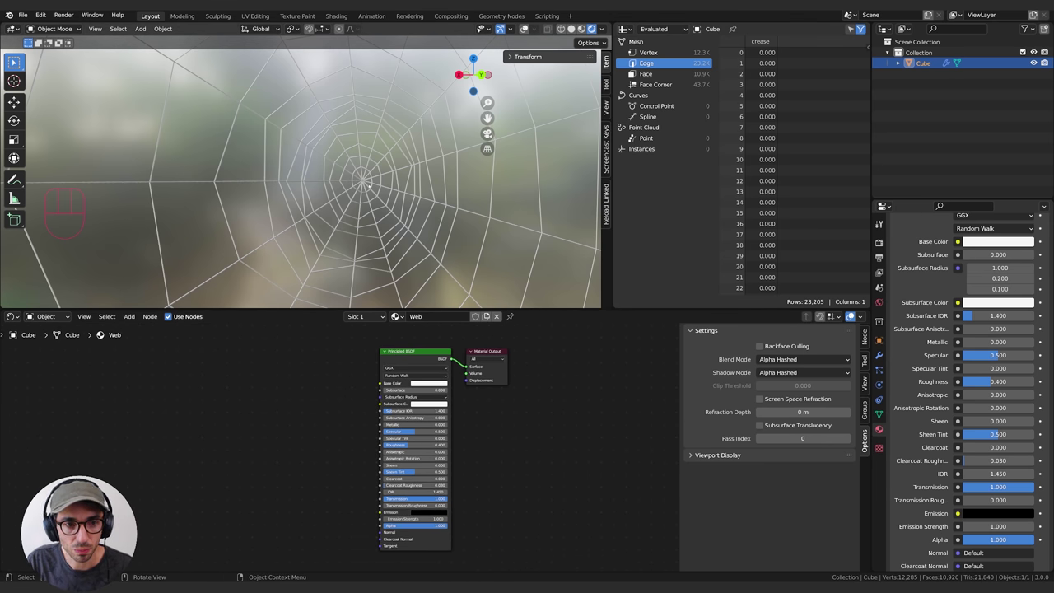
Step: Switch back to the Geometry Node Editor and insert a Set Material node between Curve to Mesh and Group Output
left_click(12, 317)
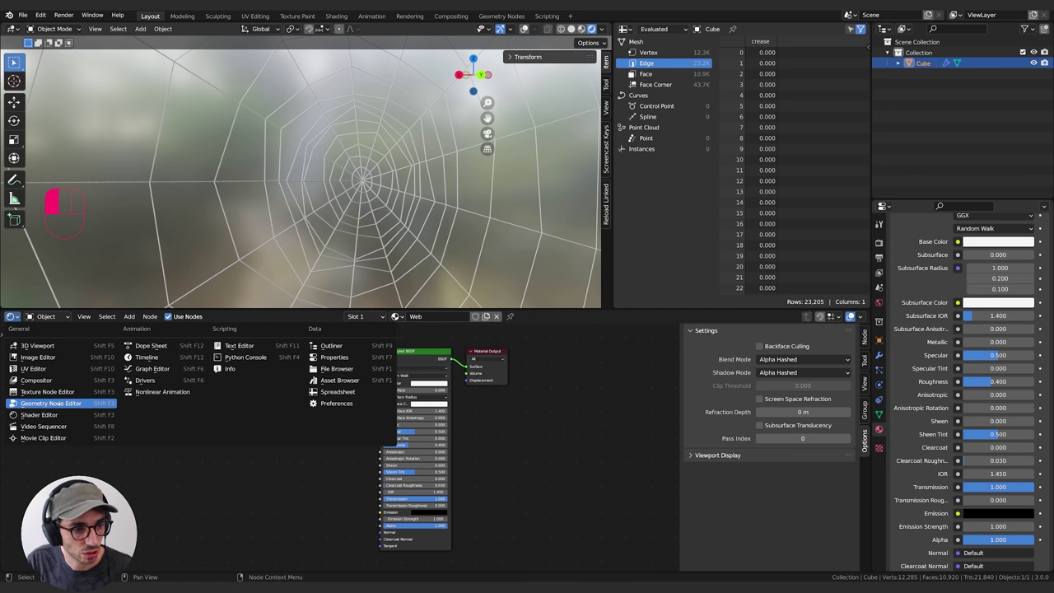
left_click(50, 403)
middle_click_drag(612, 430, 437, 371)
key("shift+a")
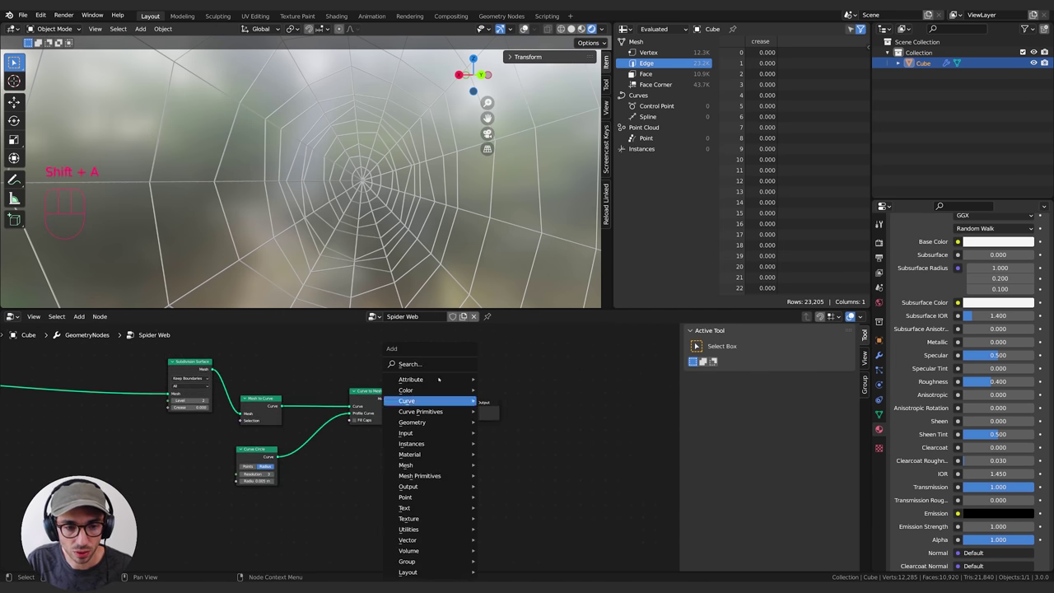
type("set")
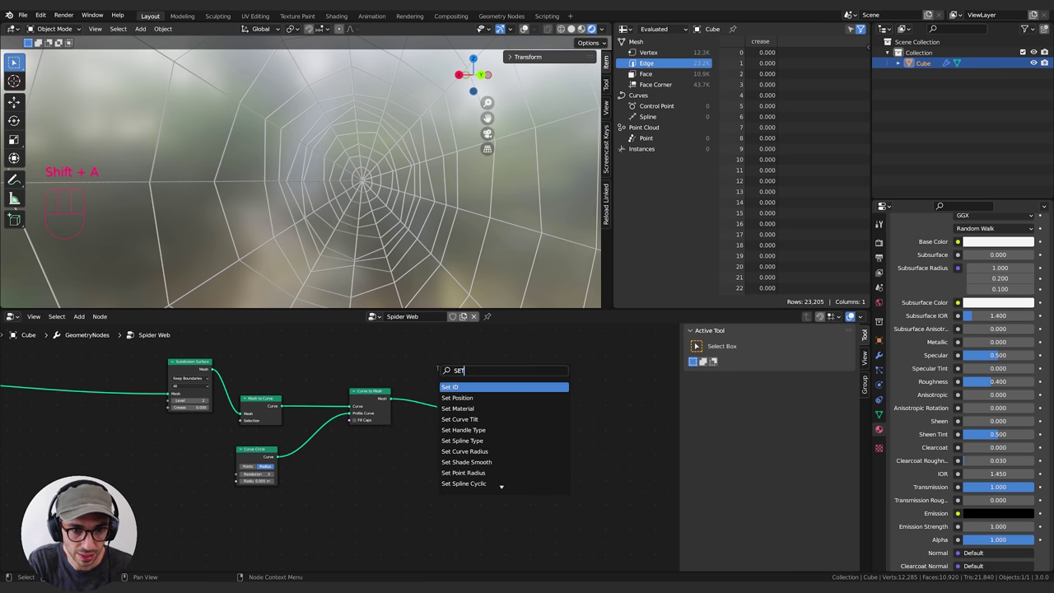
key("Down")
key("Down")
key("Return")
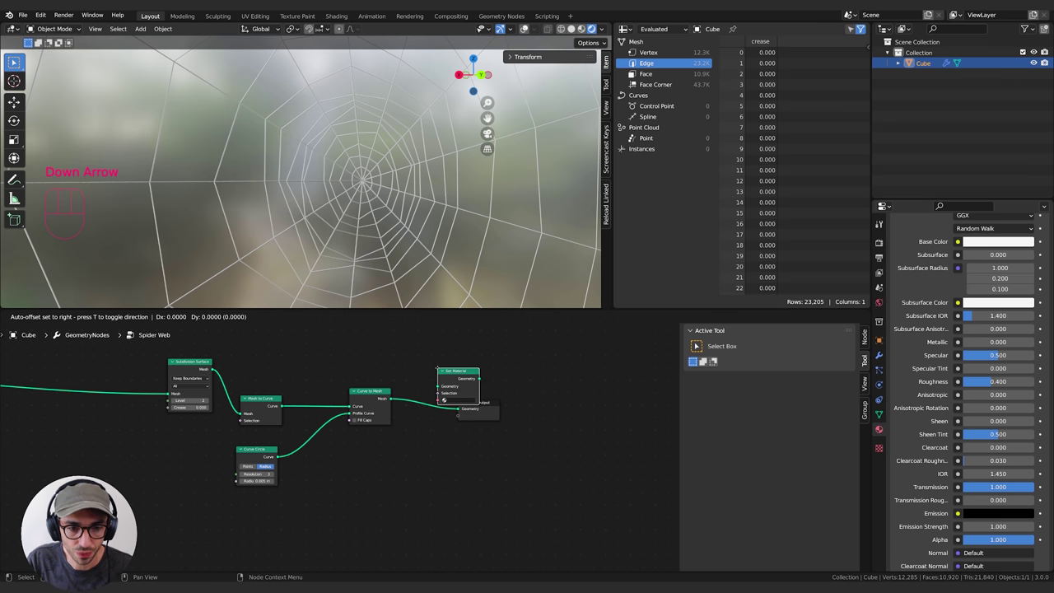
left_click(412, 383)
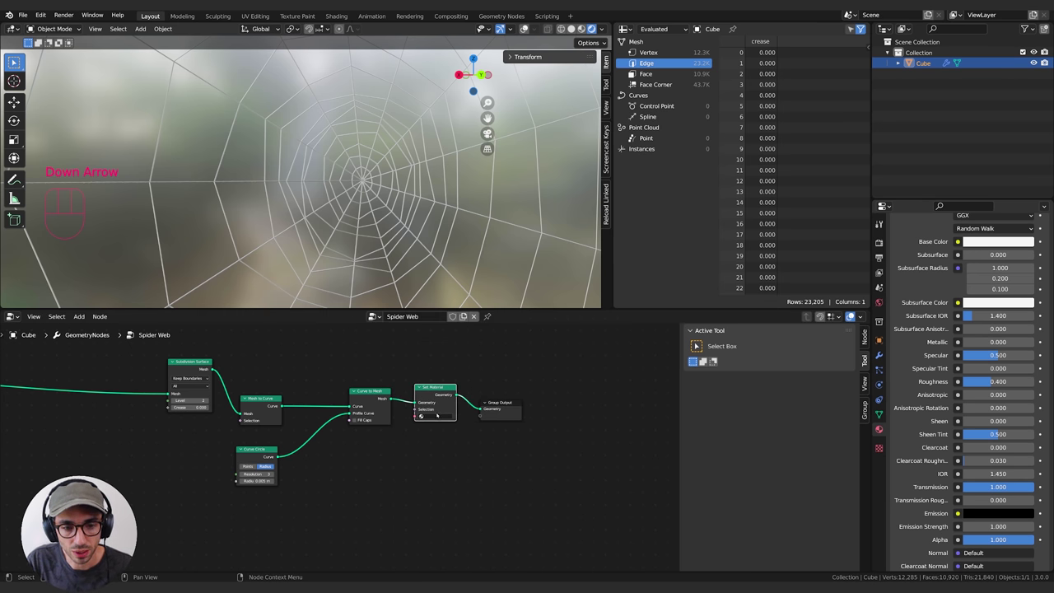
Step: Assign the Web material in the Set Material node and inspect the web from an angle
left_click(435, 416)
left_click(430, 429)
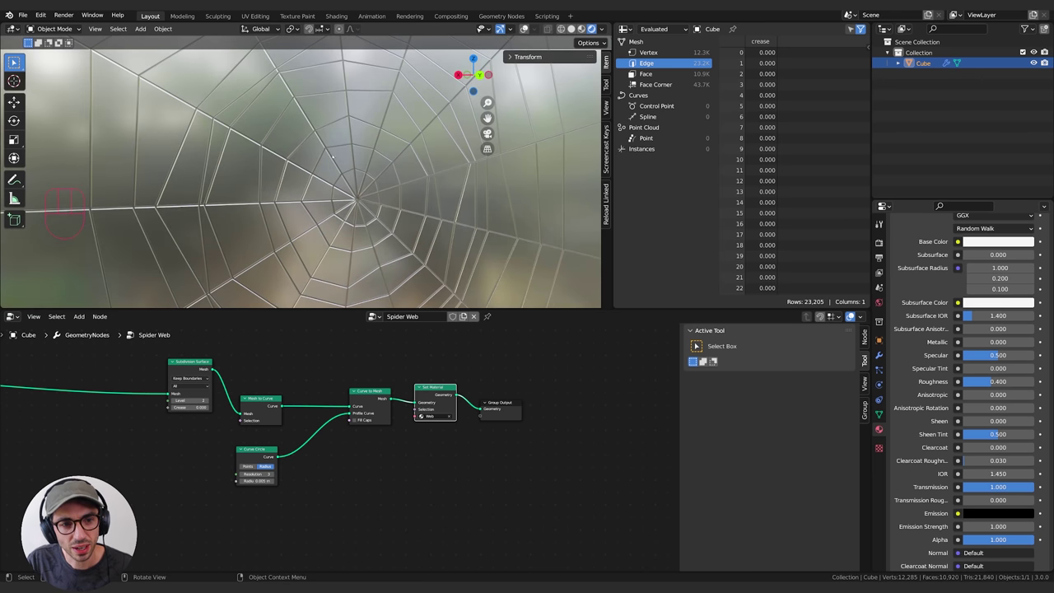
middle_click_drag(381, 250, 379, 240)
left_click(380, 240)
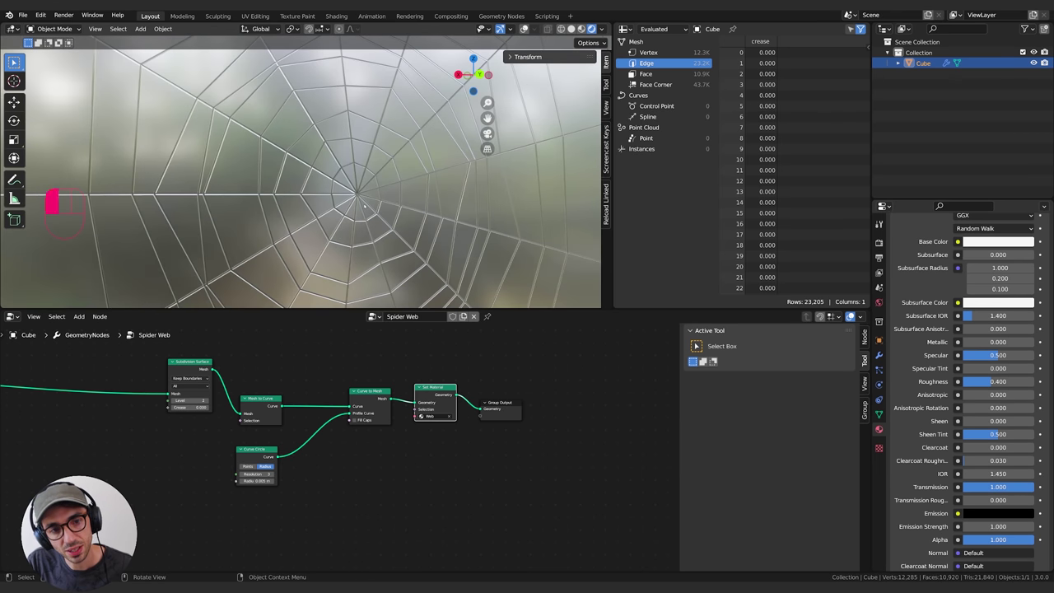
Step: Set the Curve Circle node's Resolution to 156
middle_click_drag(376, 462, 479, 433)
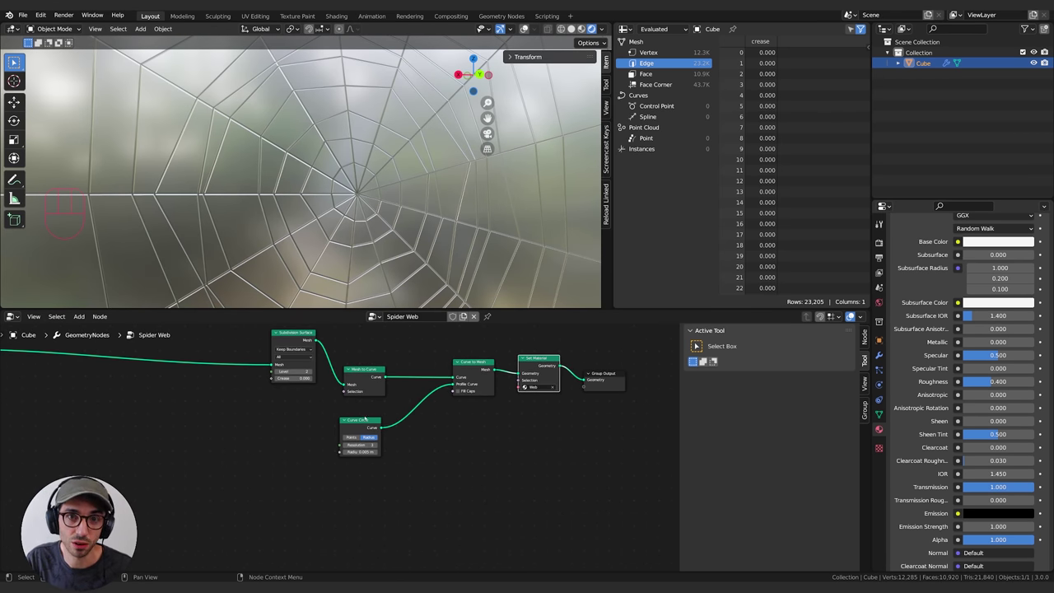
left_click(376, 446)
left_click(375, 446)
left_click(375, 445)
left_click(376, 445)
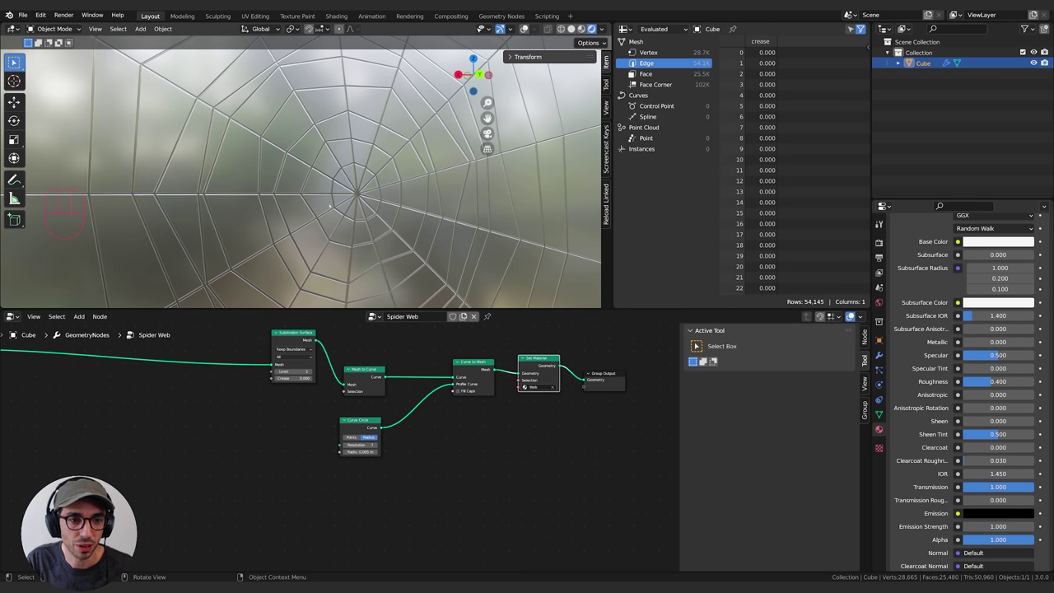
left_click(376, 446)
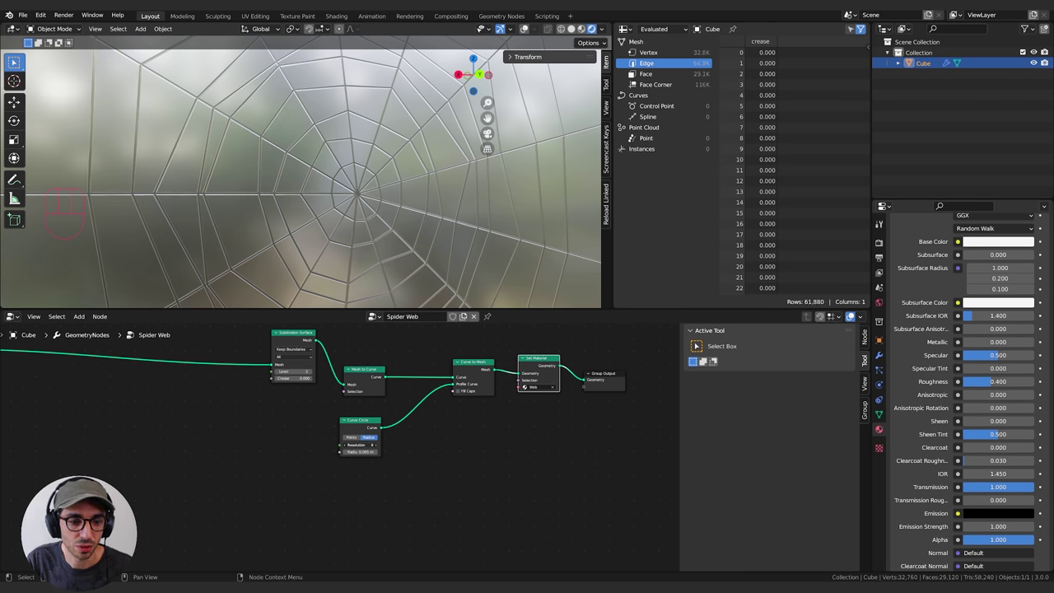
left_click(362, 445)
type("156")
key("Return")
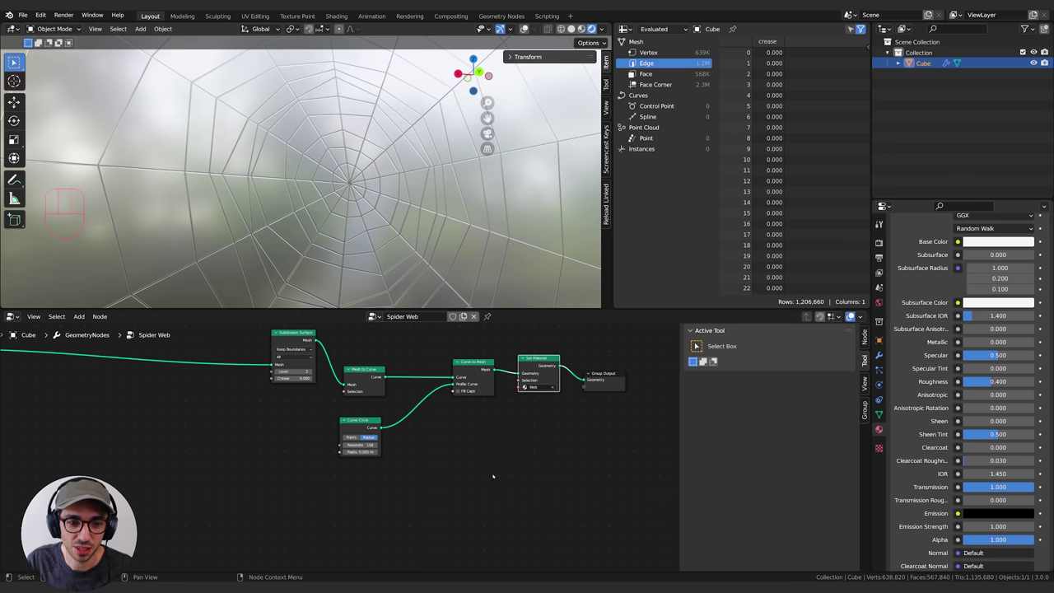
Step: Add a UV Sphere mesh primitive node in the free space above the Set Material node
middle_click_drag(529, 452, 448, 564)
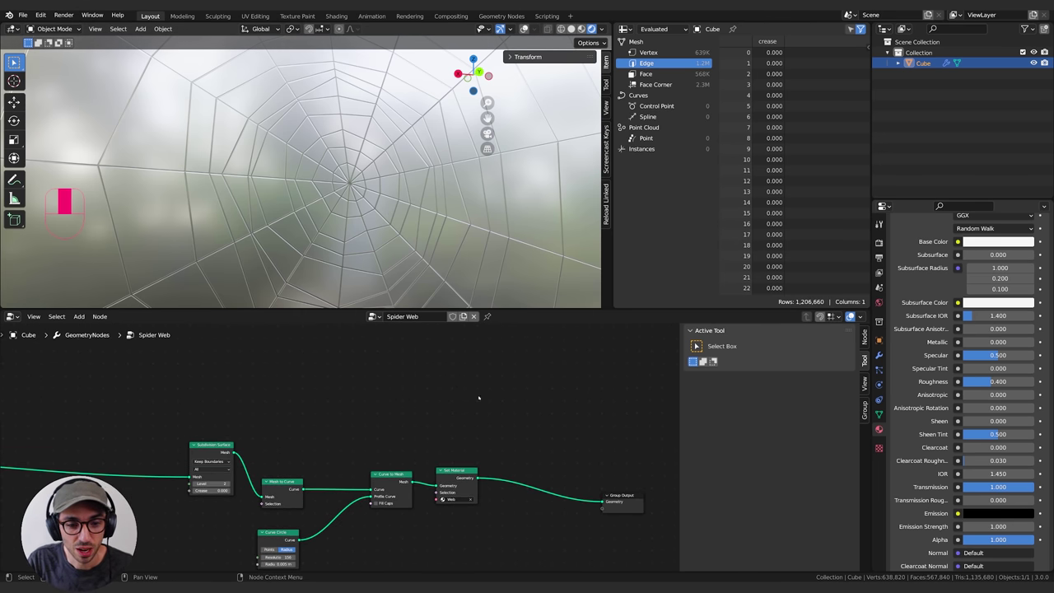
key("shift+a")
left_click(440, 363)
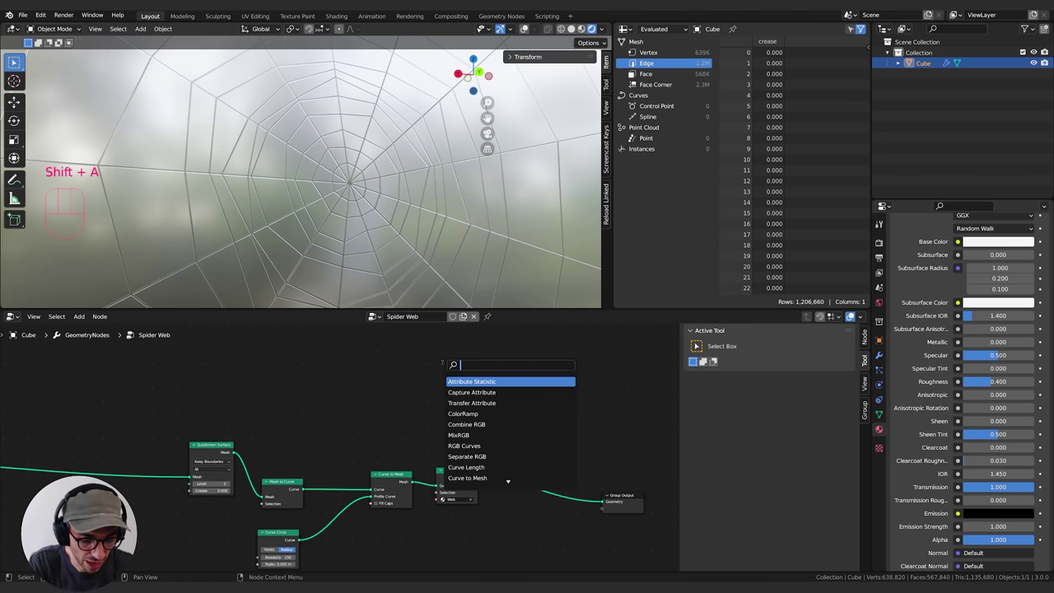
type("mesh")
key("Escape")
key("shift+a")
mouse_move(449, 475)
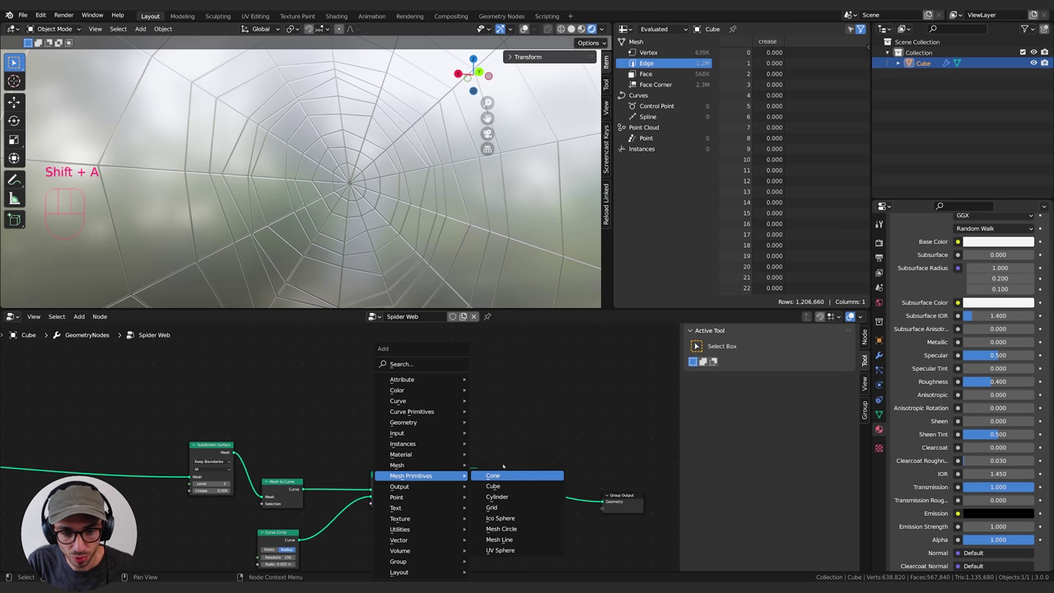
left_click(500, 551)
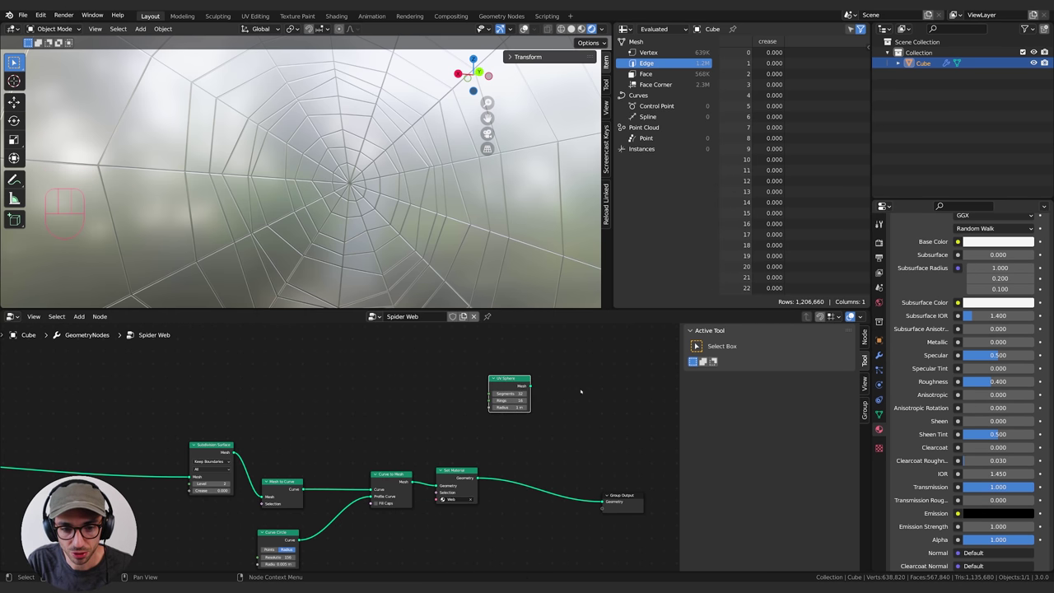
Step: Add a Distribute Points on Faces node beside the UV Sphere node
middle_click_drag(597, 396, 391, 379)
key("shift+a")
left_click(360, 270)
type("DIST")
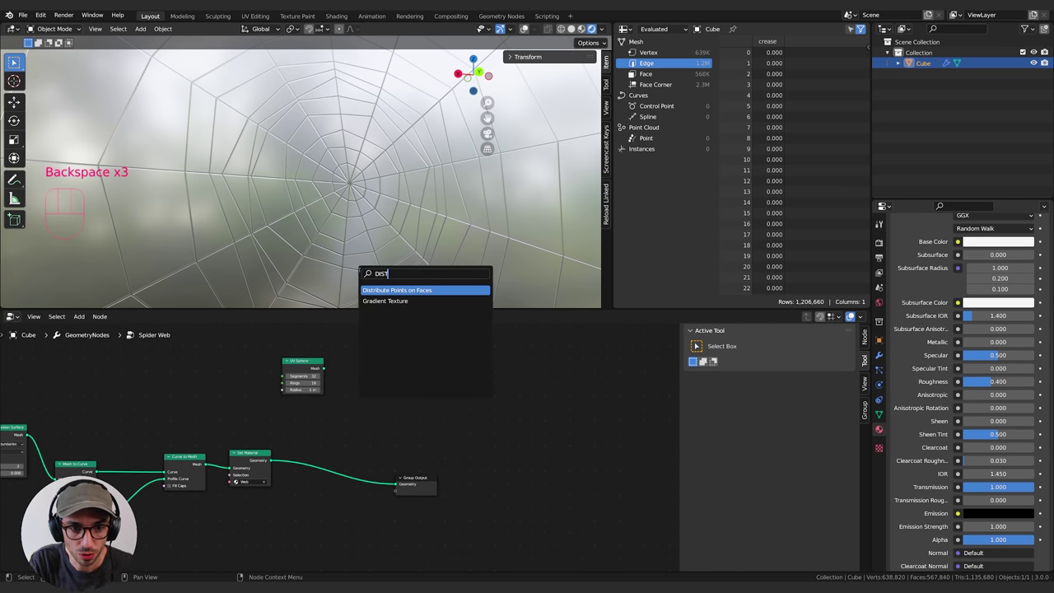
key("Return")
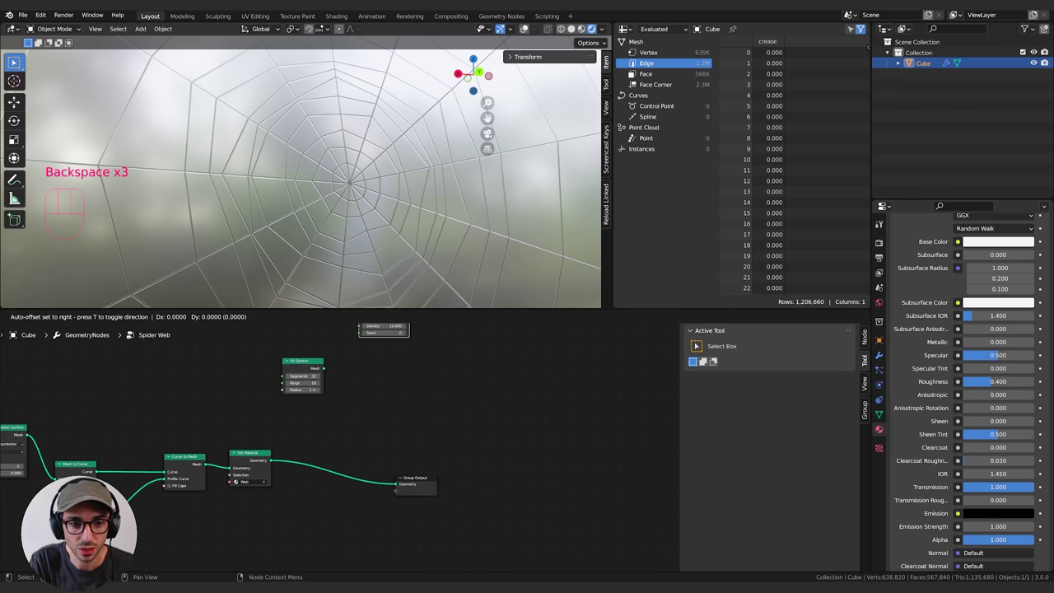
left_click(371, 367)
middle_click_drag(301, 448, 237, 448)
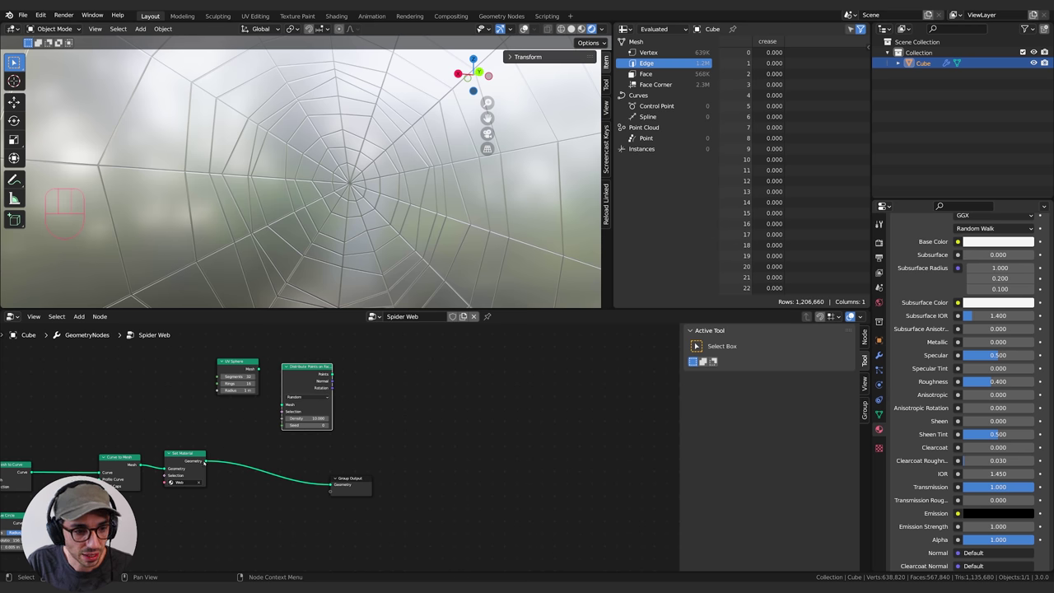
Step: Connect Set Material's Geometry to Distribute Points on Faces' Mesh input, and its Points output to Group Output
left_click_drag(204, 461, 257, 430)
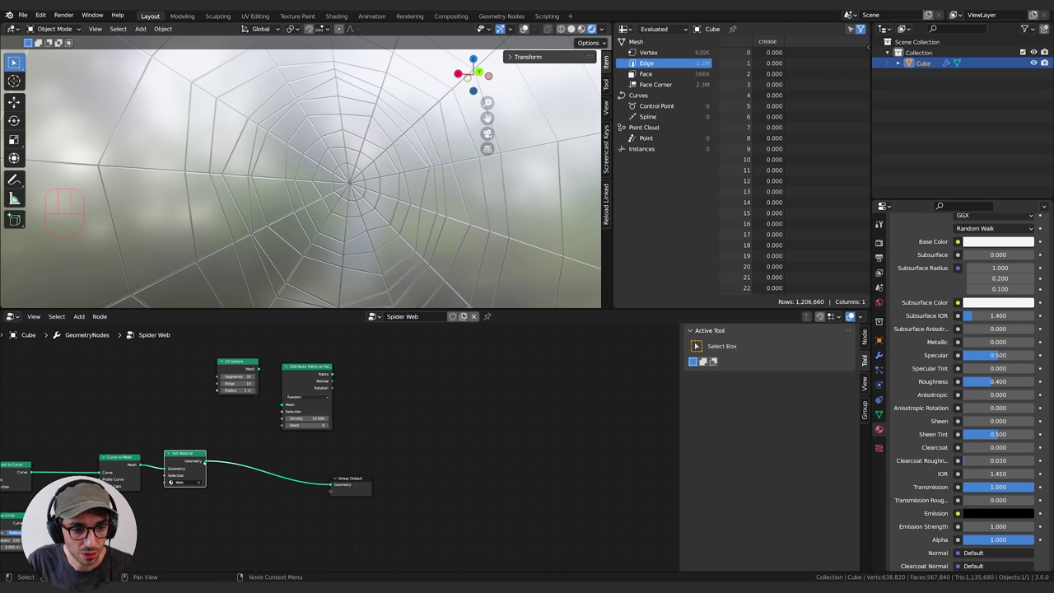
left_click_drag(204, 461, 282, 405)
left_click_drag(330, 374, 491, 436)
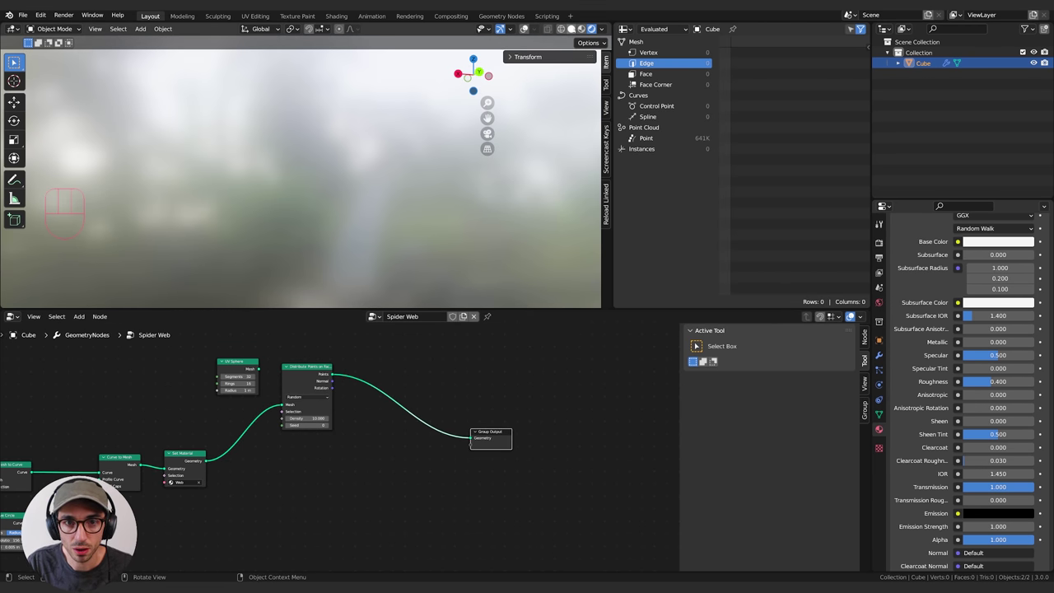
Step: Insert a Join Geometry node before Group Output and also feed Set Material's Geometry into it
key("shift+a")
left_click(359, 362)
type("joiin")
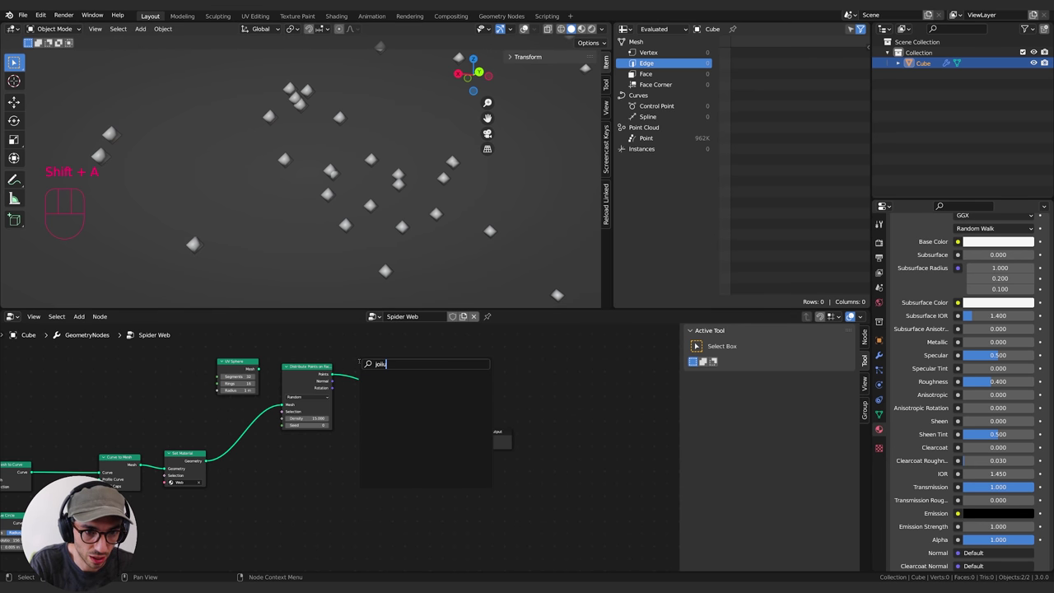
key("BackSpace")
key("BackSpace")
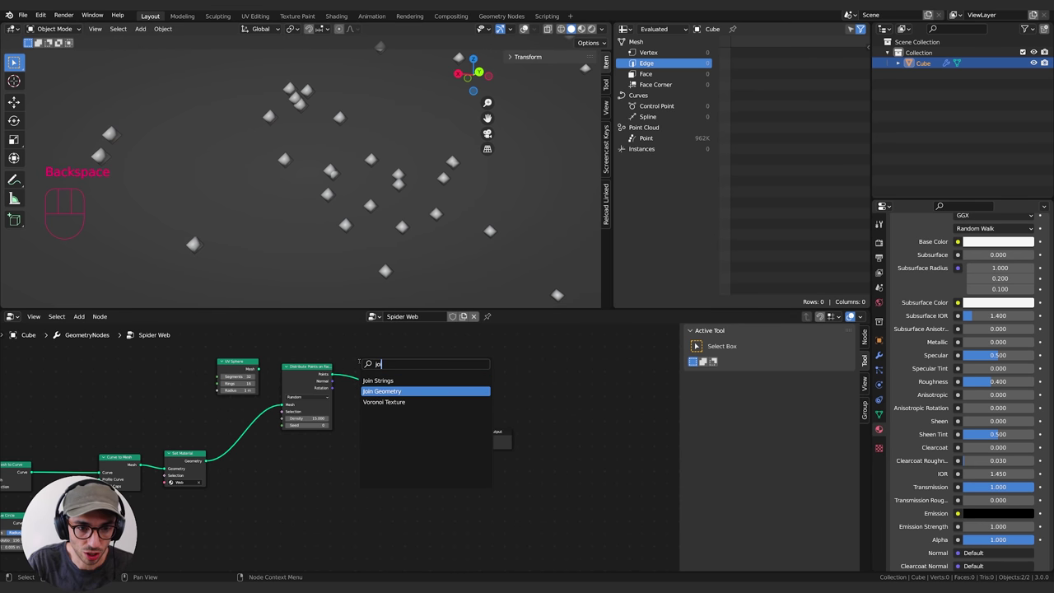
left_click(382, 392)
left_click(416, 436)
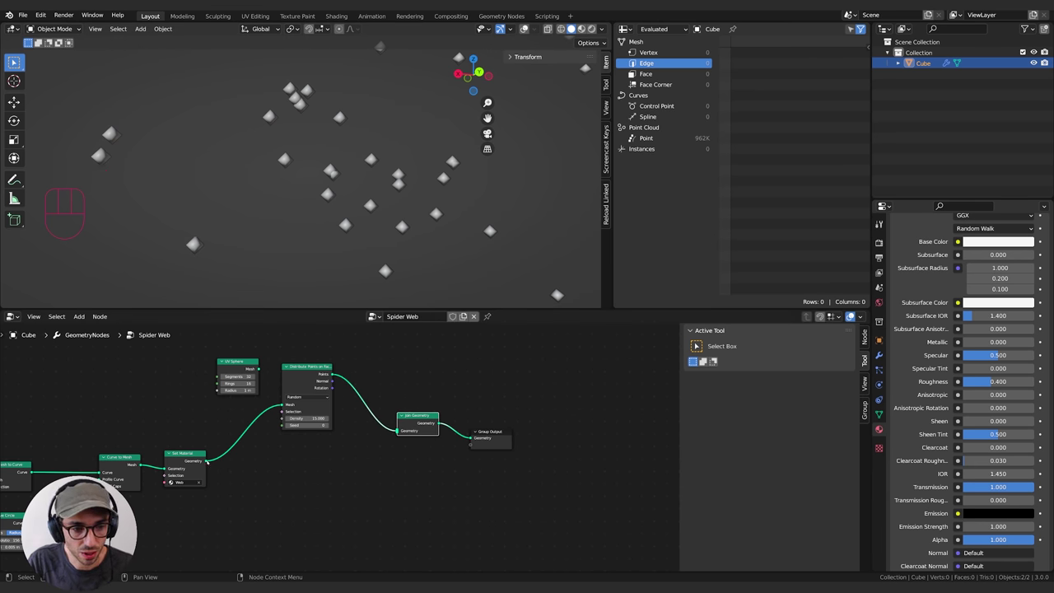
left_click_drag(206, 462, 399, 431)
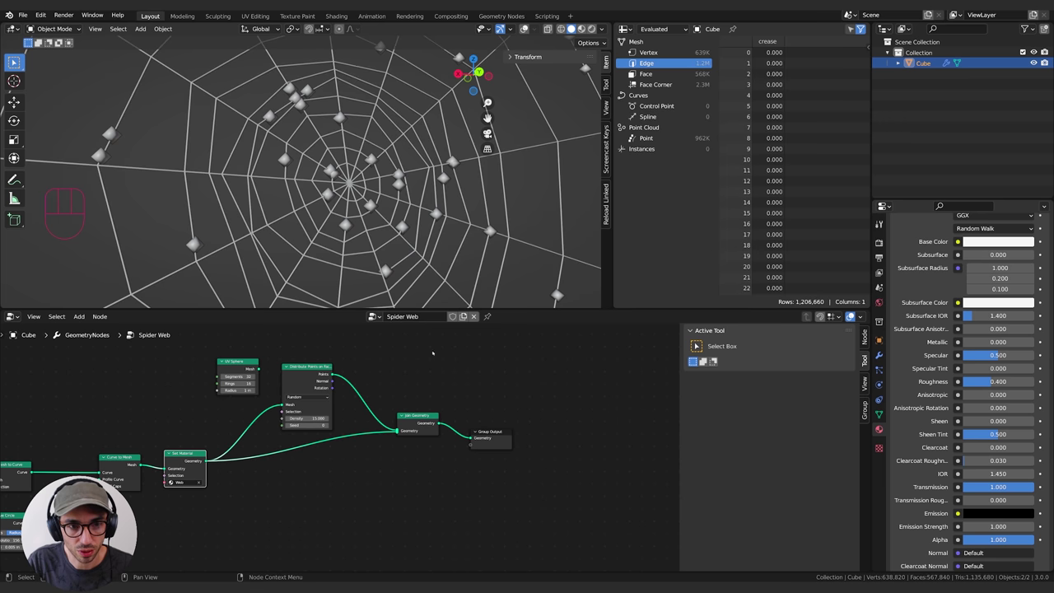
Step: Make room before Group Output and insert an Instance on Points node between Distribute Points on Faces and Join Geometry
middle_click_drag(440, 390, 398, 393)
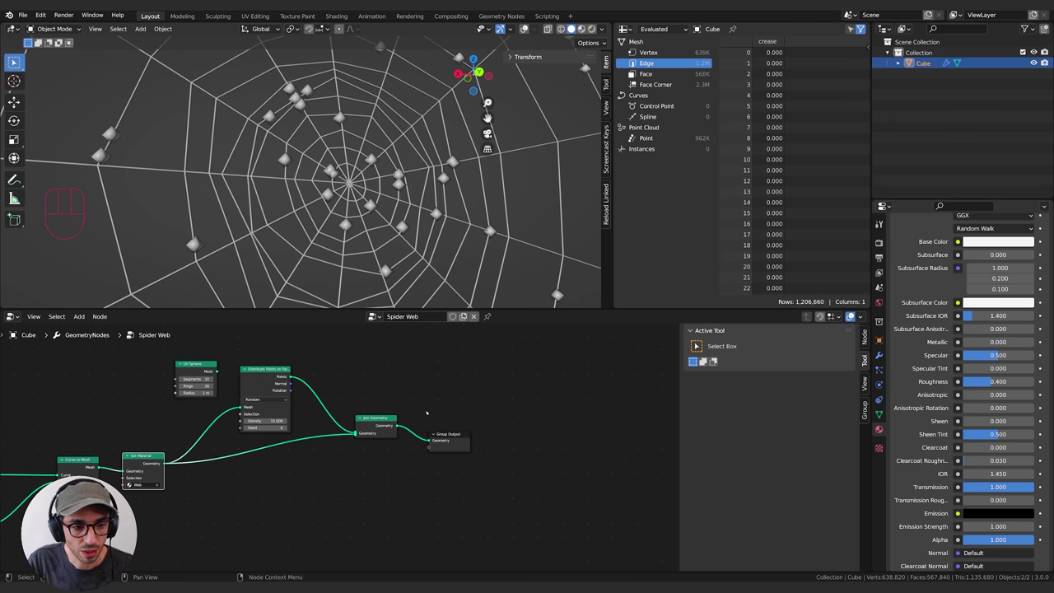
left_click_drag(450, 435, 491, 436)
left_click(377, 418)
key("shift+a")
left_click(376, 365)
type("insta")
key("Down")
key("Down")
key("Down")
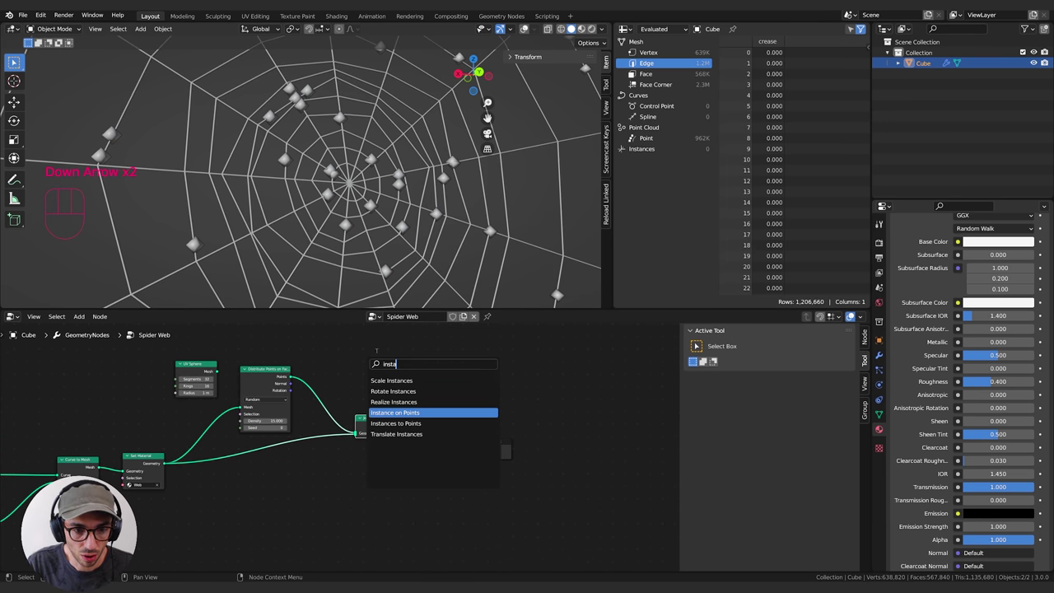
key("Return")
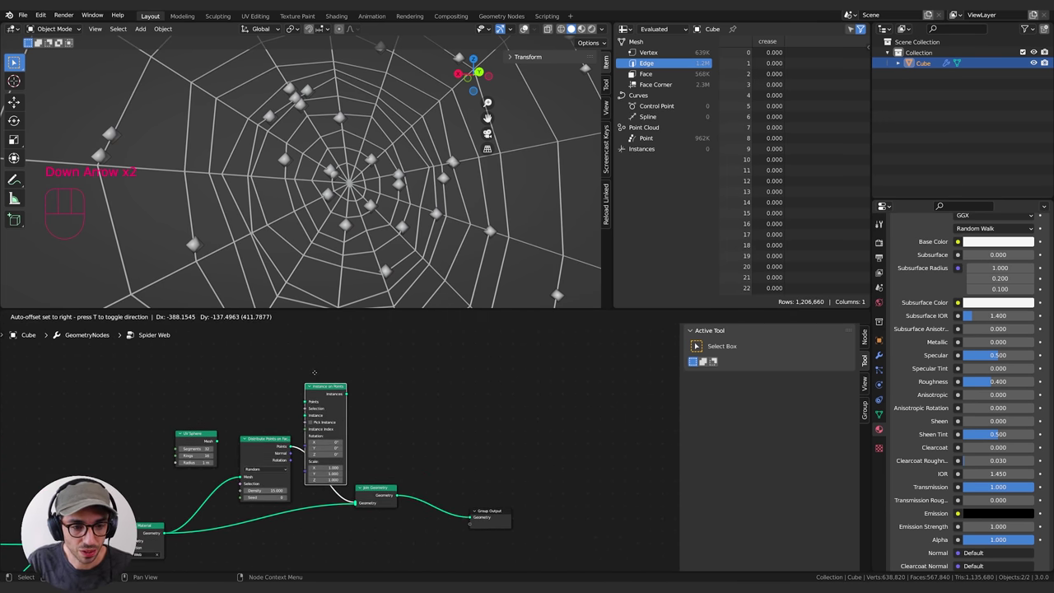
left_click(325, 373)
middle_click_drag(460, 438, 519, 407)
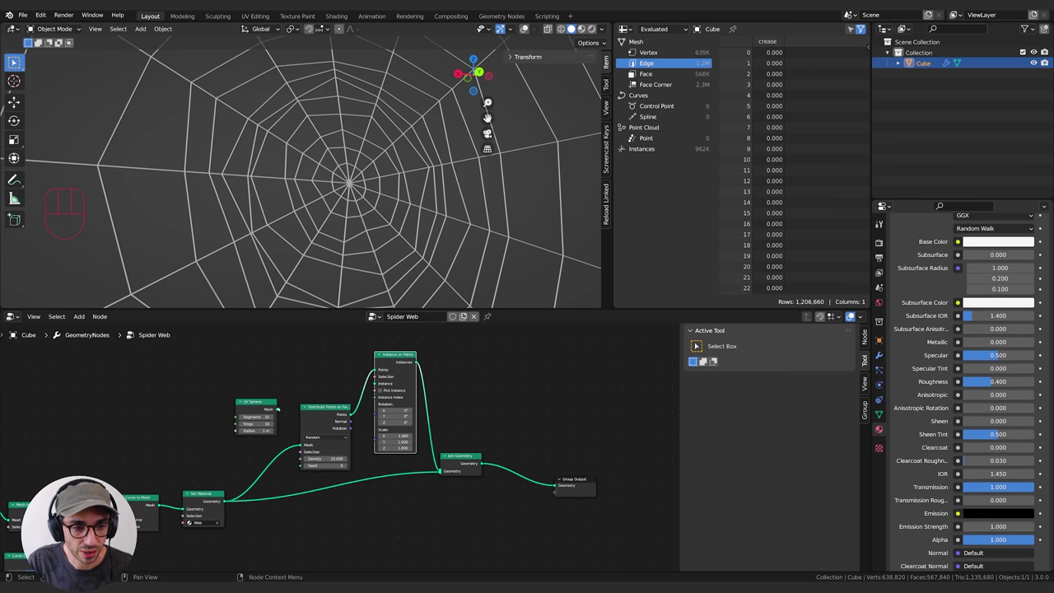
Step: Reduce the UV Sphere's segments and connect its Mesh output to the Instance input of Instance on Points
left_click(278, 410)
left_click(255, 405)
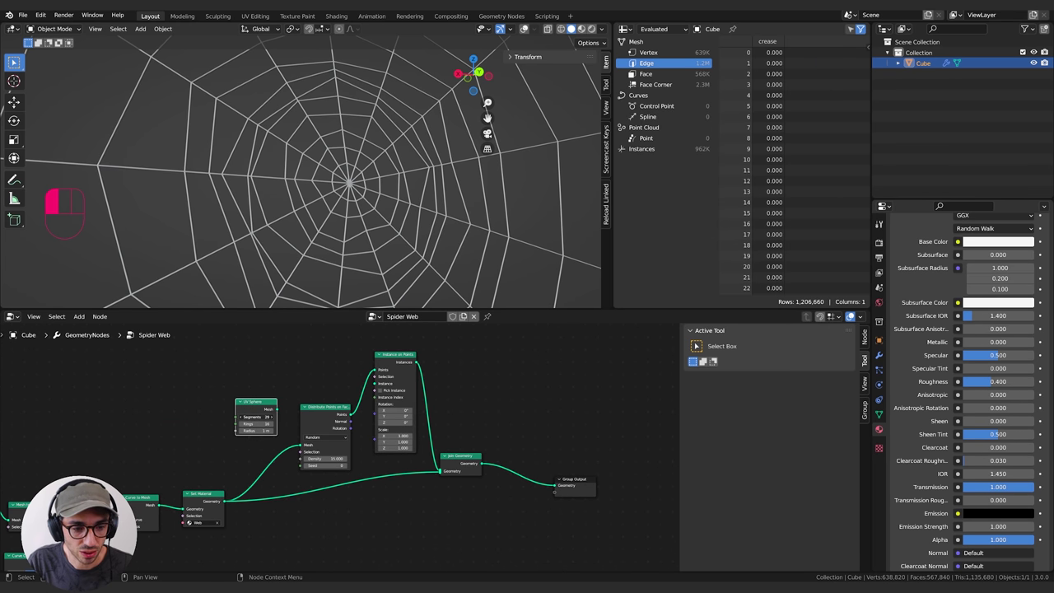
middle_click_drag(255, 416, 267, 410)
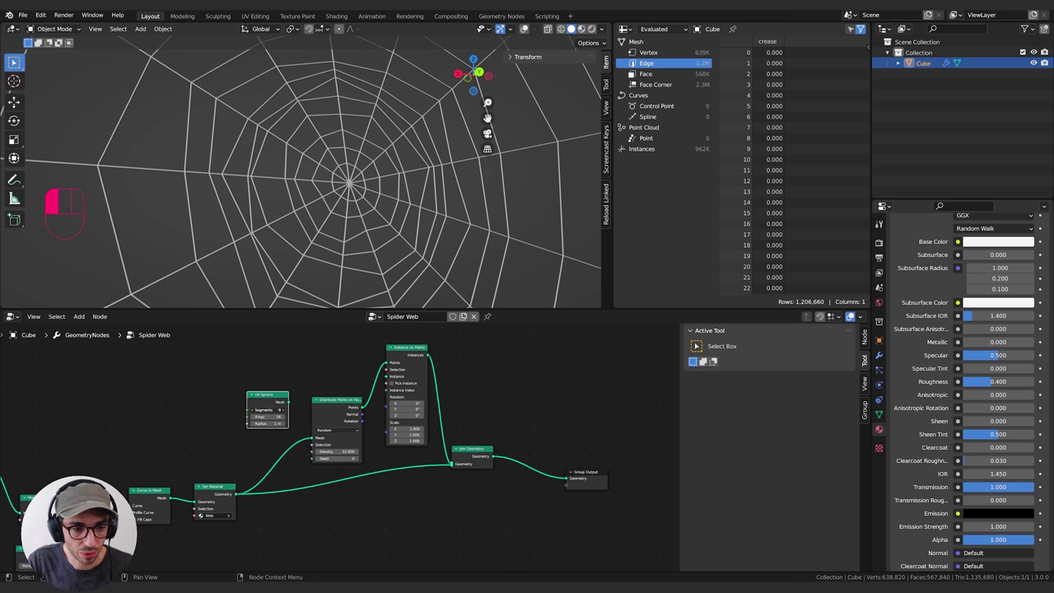
left_click_drag(278, 398, 388, 380)
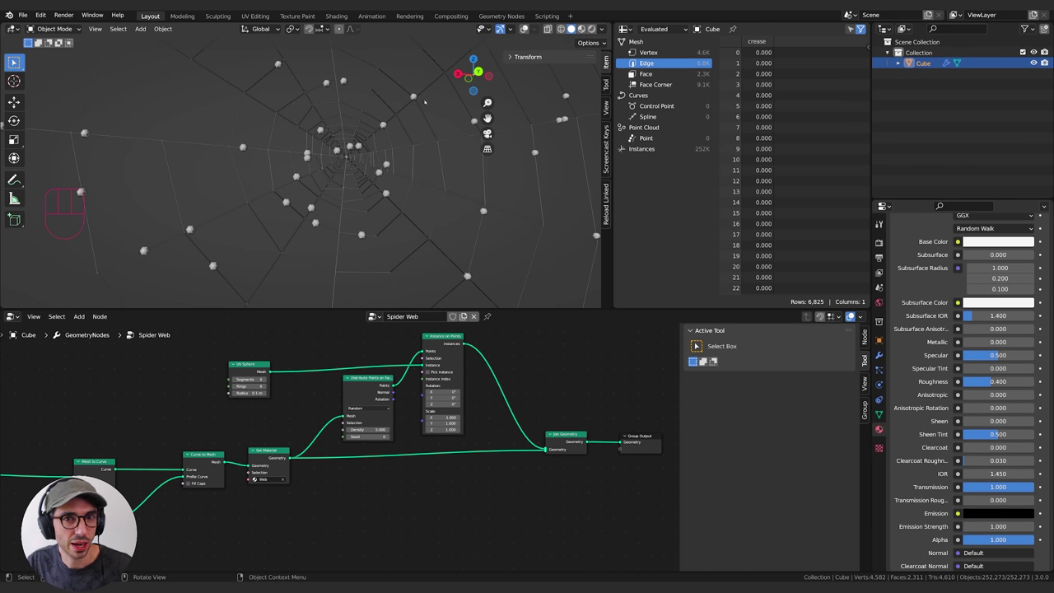
Step: Add a Random Value node and an ID node, and connect the ID output to Random Value's ID input
middle_click_drag(415, 485, 414, 460)
key("shift+a")
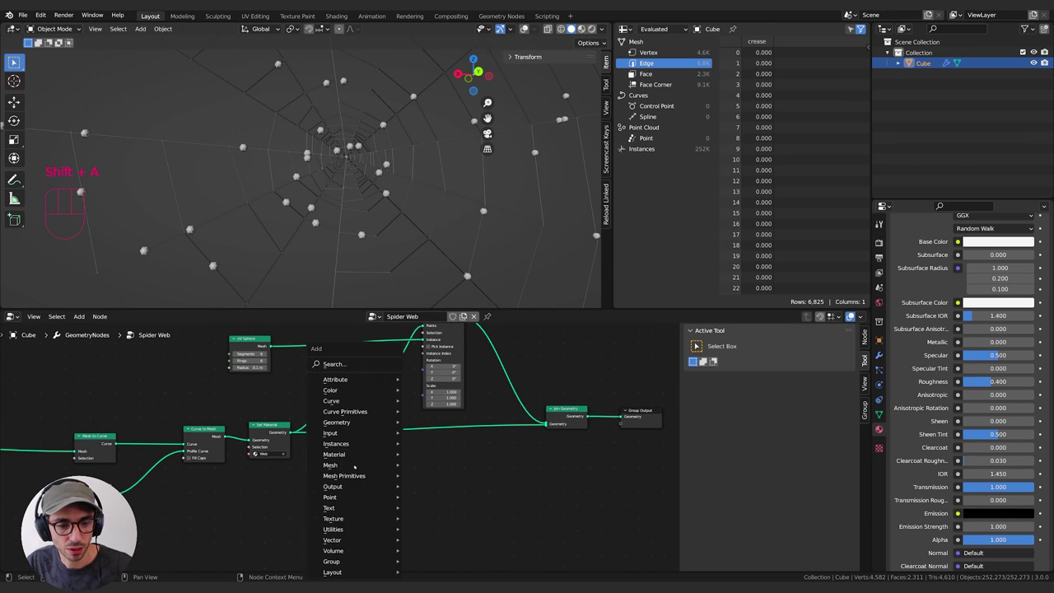
type("rand")
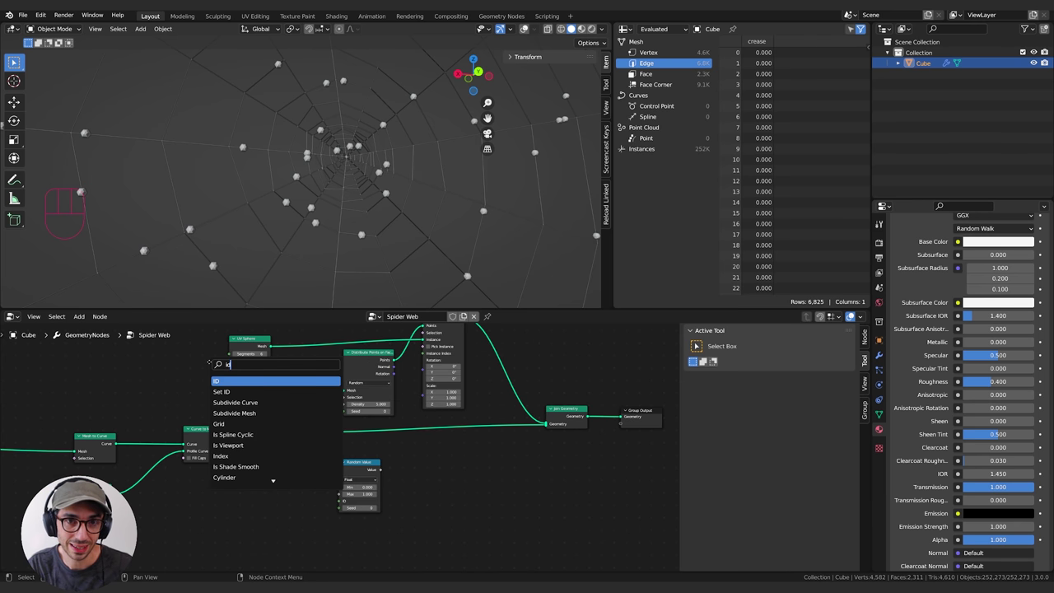
key("Return")
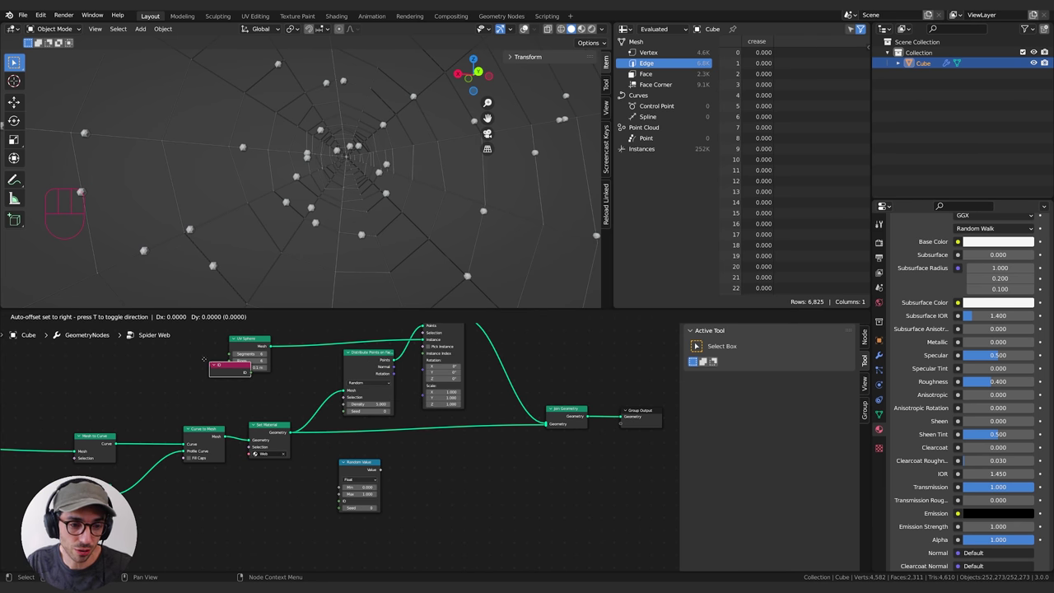
left_click(240, 522)
left_click_drag(280, 531, 339, 501)
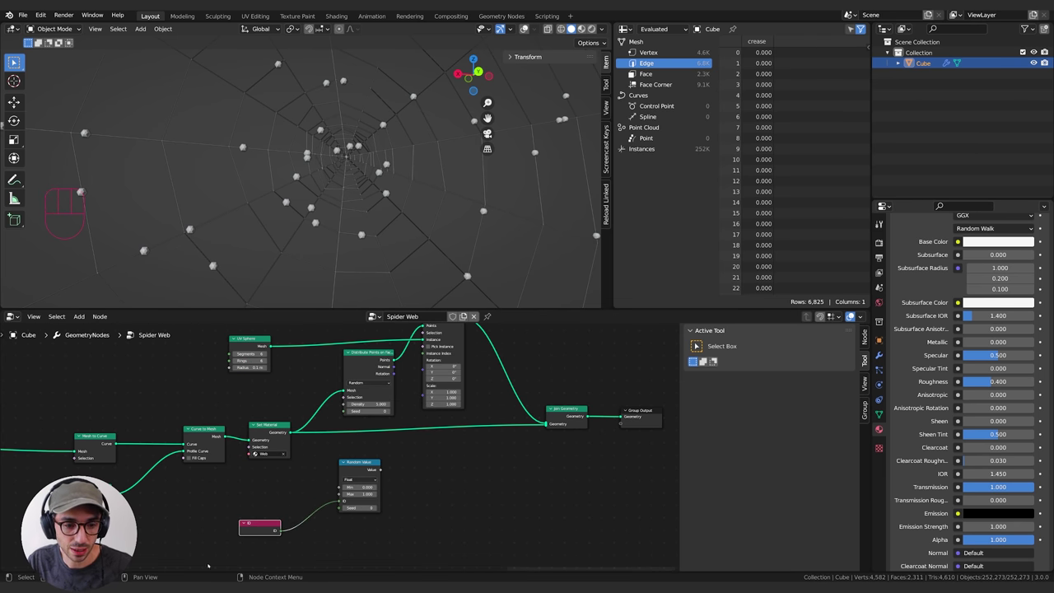
Step: Set Random Value's Min to 0.01 and Max to 0.5, and connect its Value to Instance on Points' Scale
left_click(367, 487)
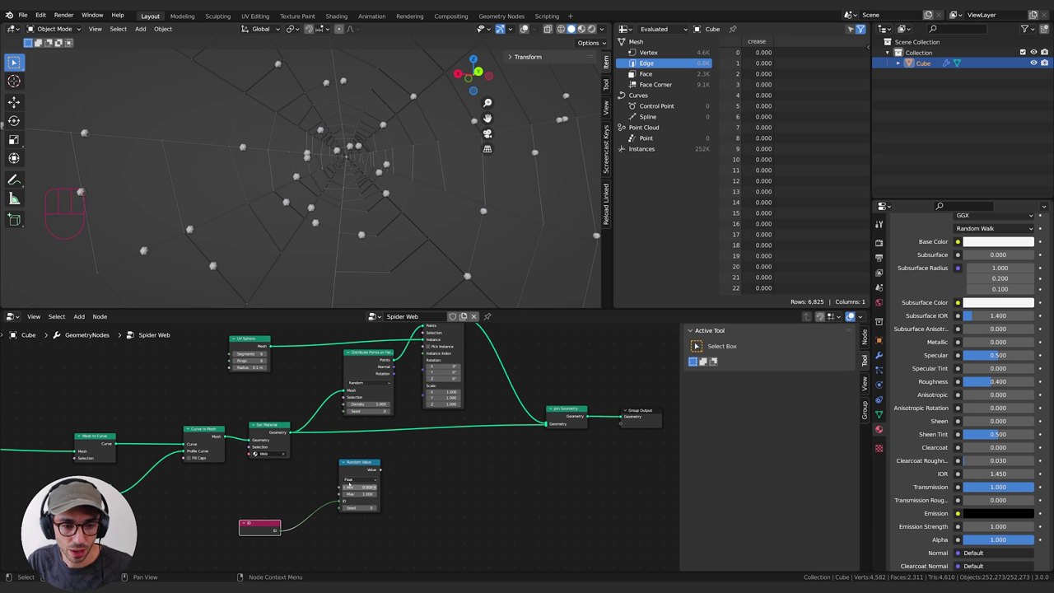
left_click(360, 487)
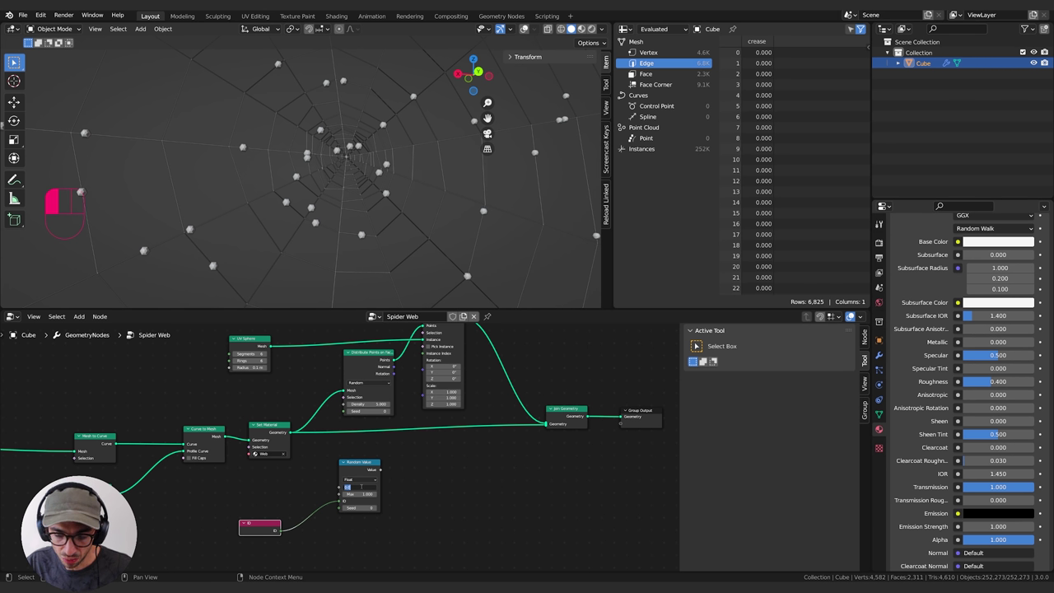
key("BackSpace")
key("Tab")
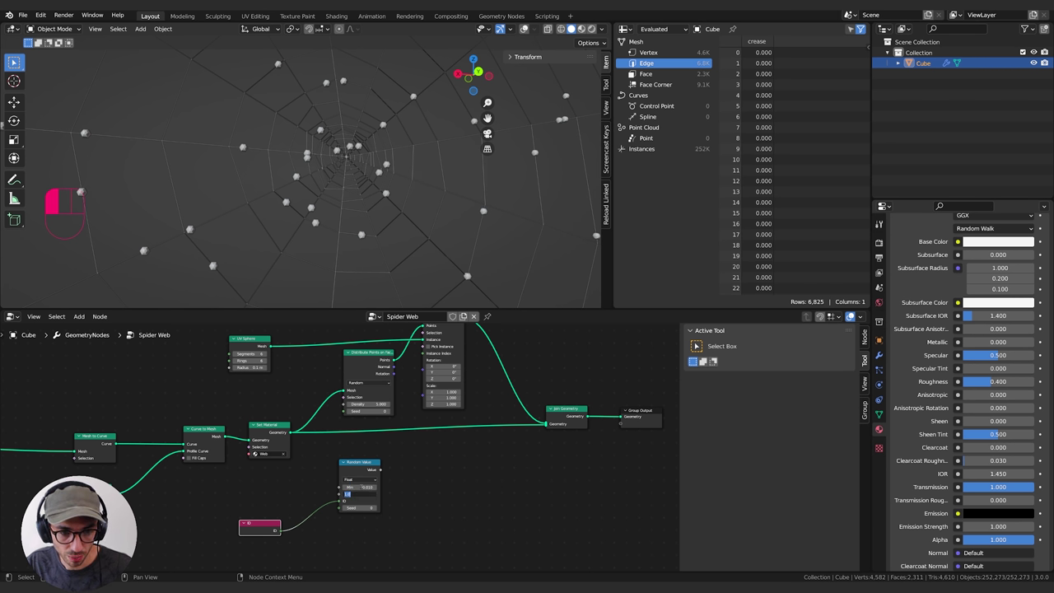
type(".5")
key("Return")
left_click_drag(380, 469, 423, 396)
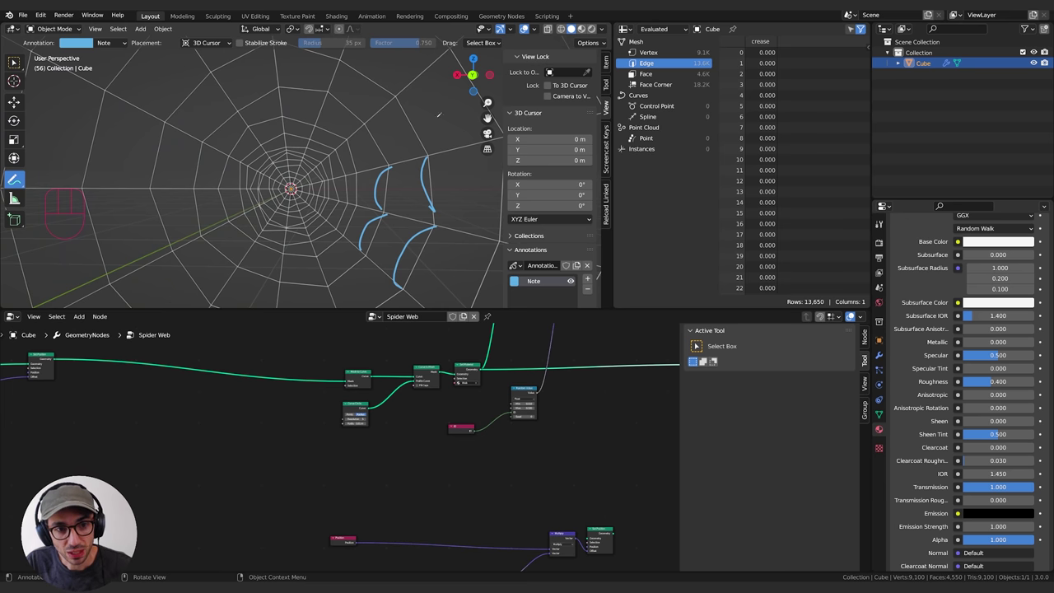
Step: Annotate the web with a freehand circle around its center, radial lines and an arc between two spokes
mouse_move(387, 128)
left_mouse_down()
mouse_move(201, 161)
mouse_move(423, 207)
mouse_move(387, 123)
left_mouse_up()
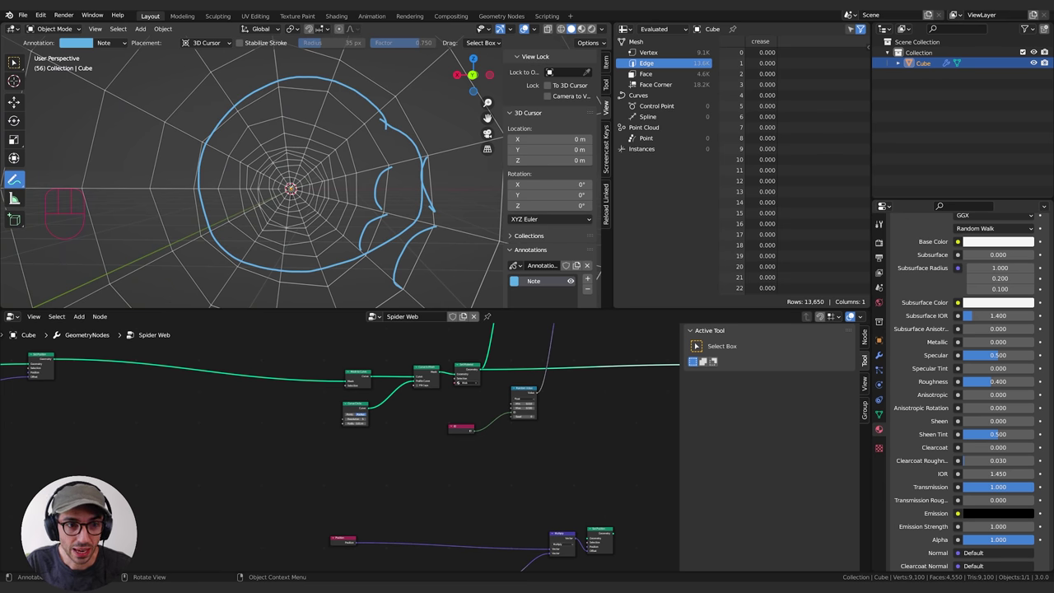
mouse_move(291, 187)
left_mouse_down()
mouse_move(408, 84)
mouse_move(333, 48)
mouse_move(285, 163)
mouse_move(280, 74)
left_mouse_up()
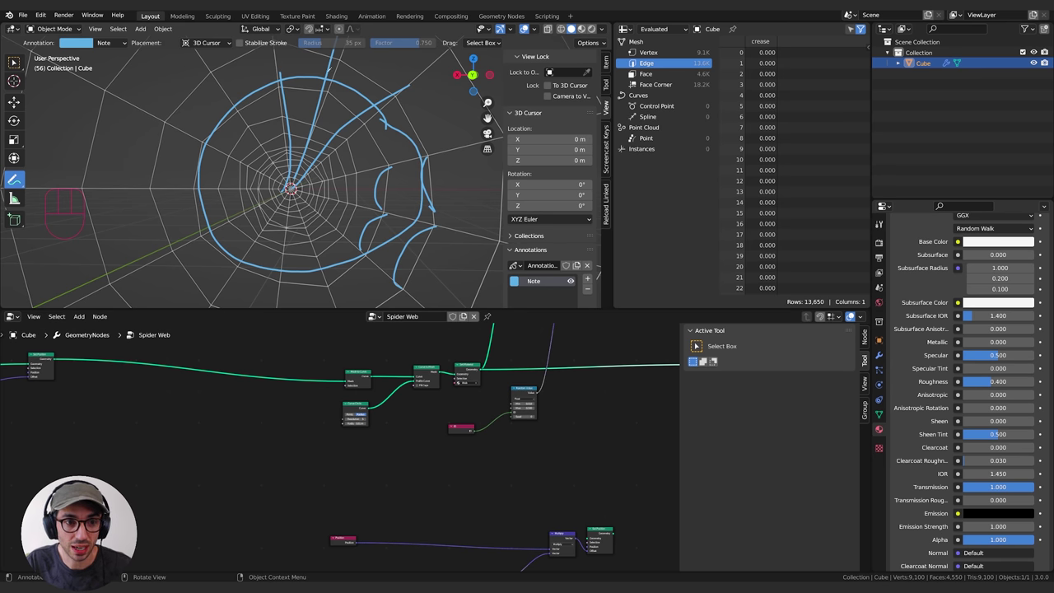
left_click_drag(327, 72, 380, 94)
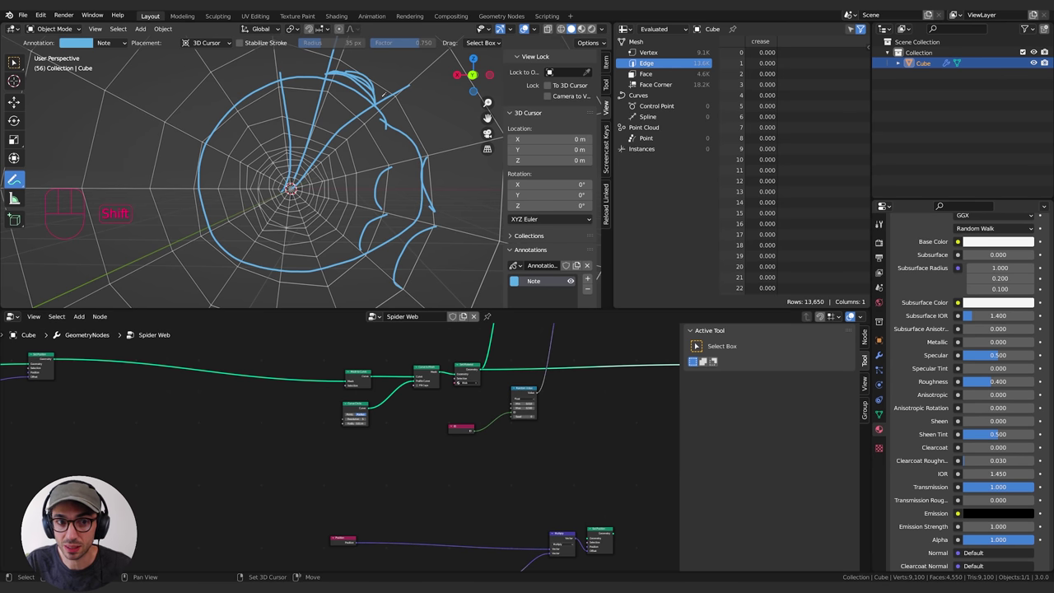
middle_click_drag(383, 95, 335, 87)
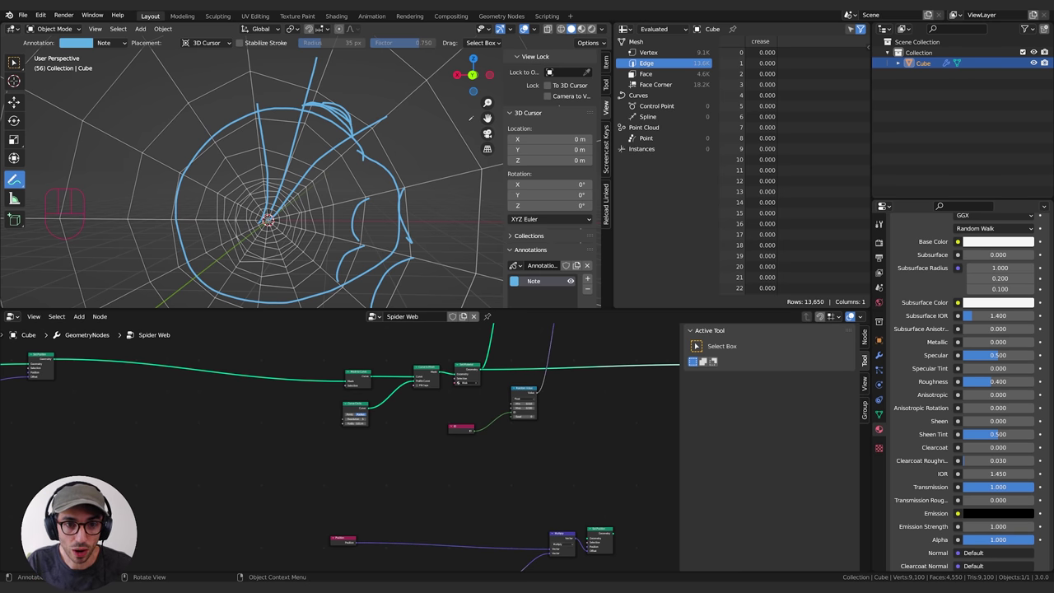
left_click_drag(471, 117, 454, 121)
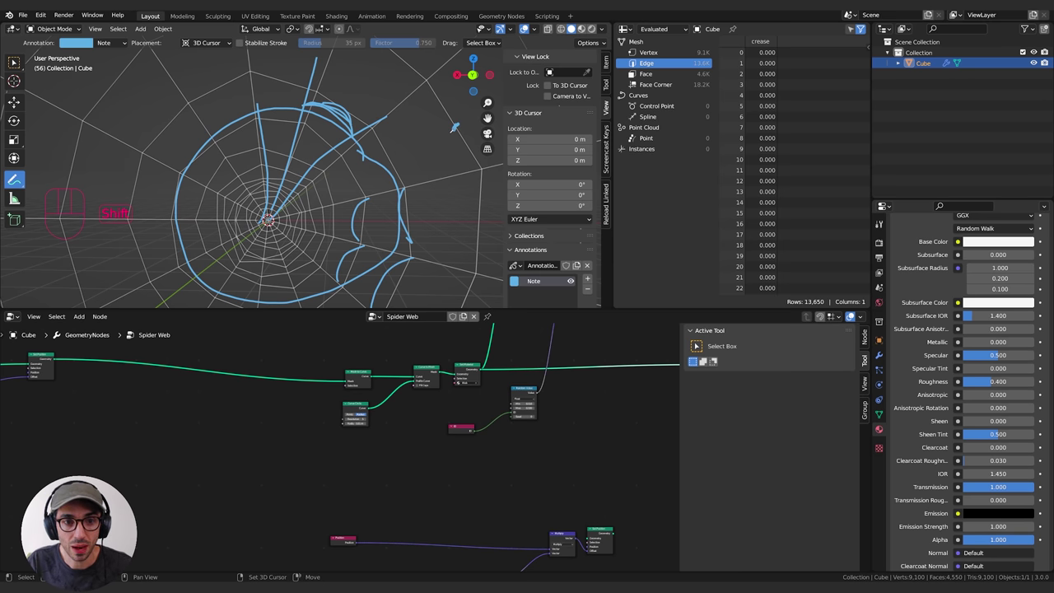
middle_click_drag(455, 127, 442, 129)
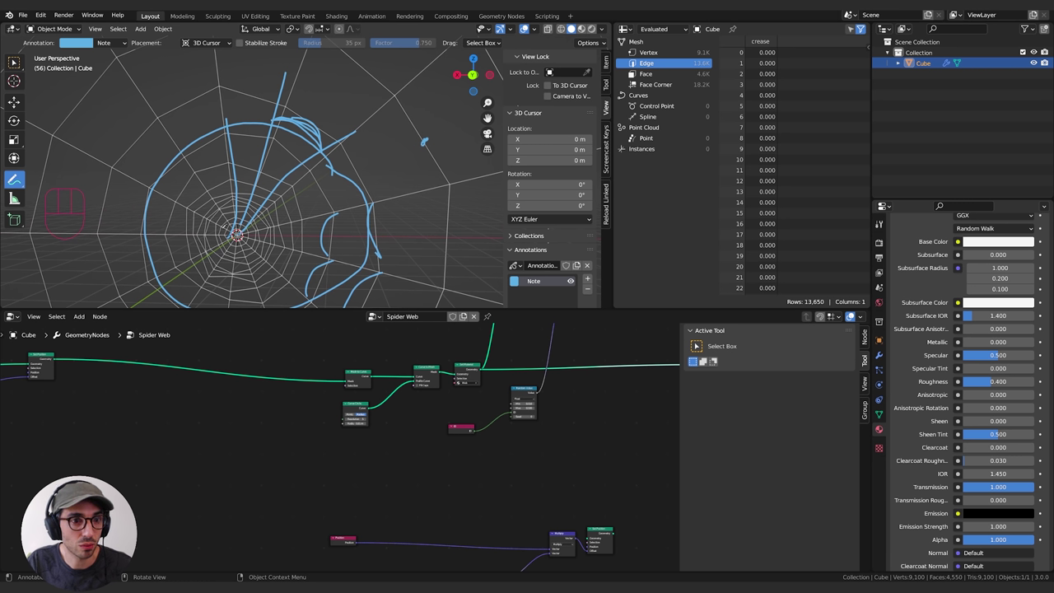
Step: Annotate more spokes running outward from the web's center and the curved threads between them
left_click_drag(249, 226, 461, 117)
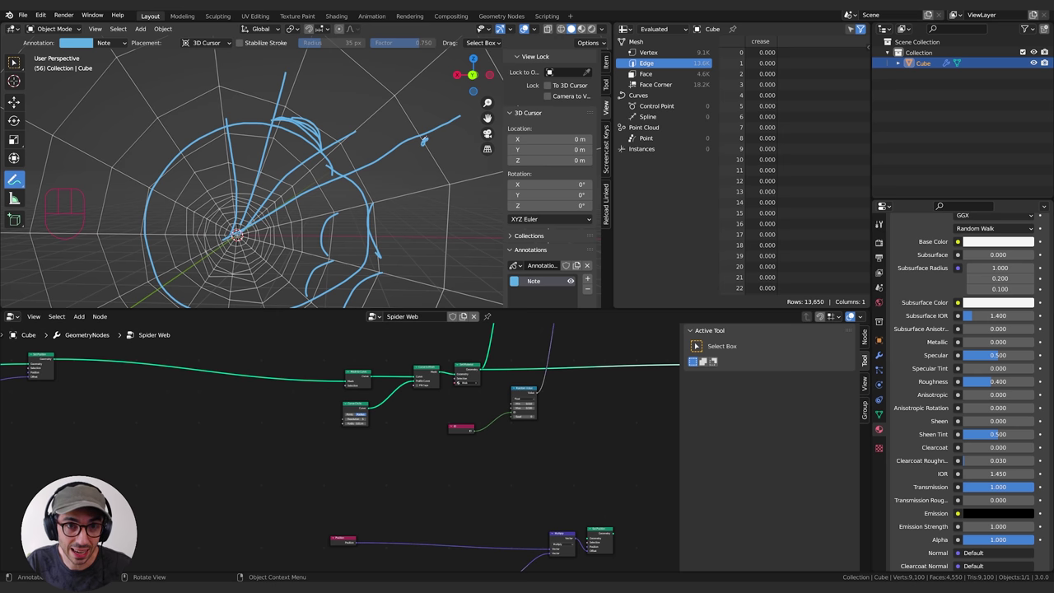
mouse_move(295, 73)
left_mouse_down()
mouse_move(356, 136)
mouse_move(317, 76)
mouse_move(346, 116)
left_mouse_up()
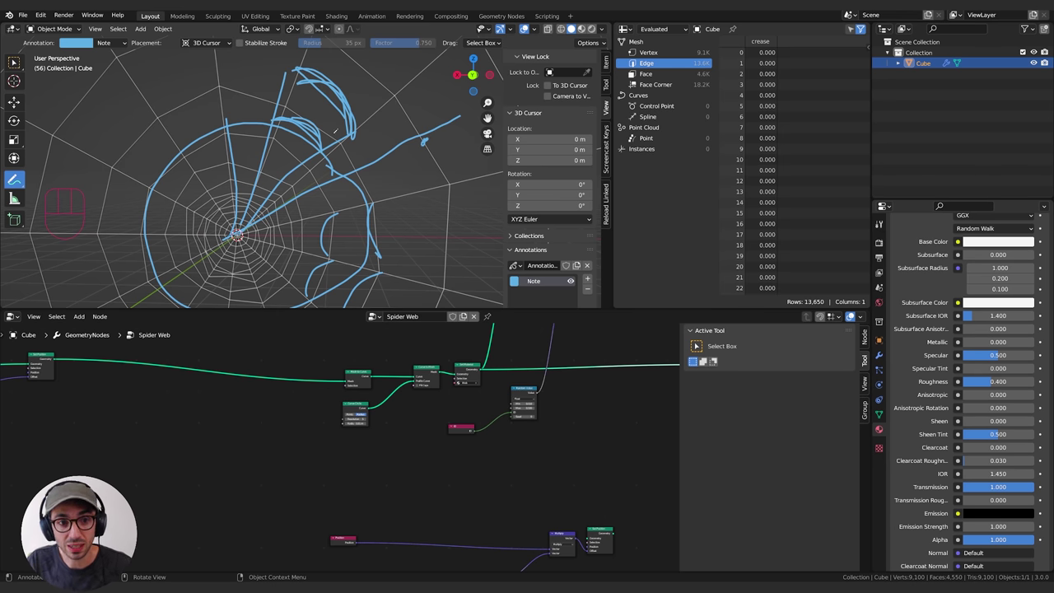
mouse_move(413, 72)
left_mouse_down()
mouse_move(250, 239)
mouse_move(504, 196)
left_mouse_up()
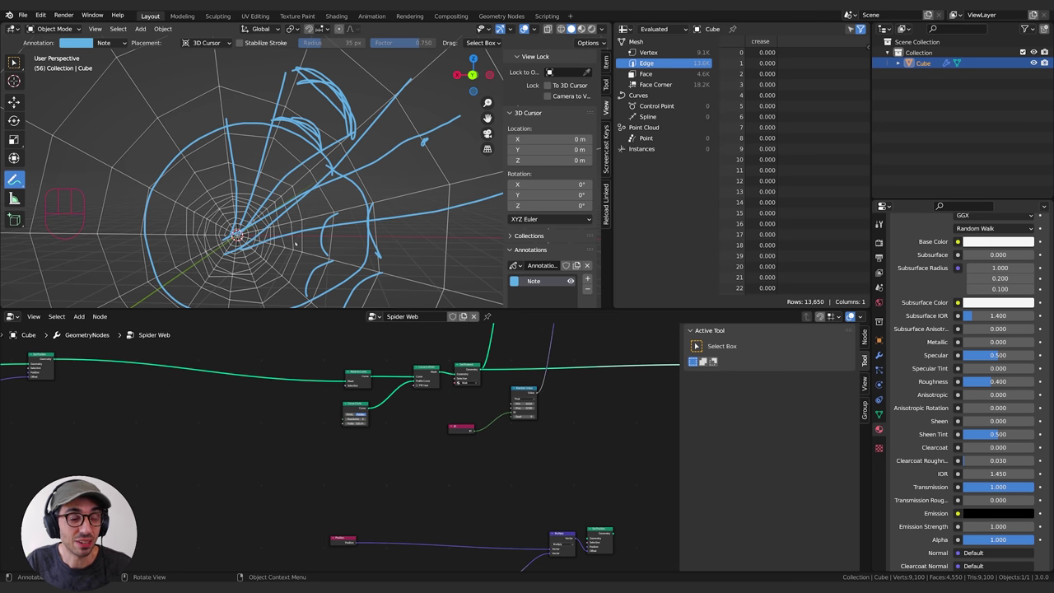
left_click_drag(400, 105, 459, 191)
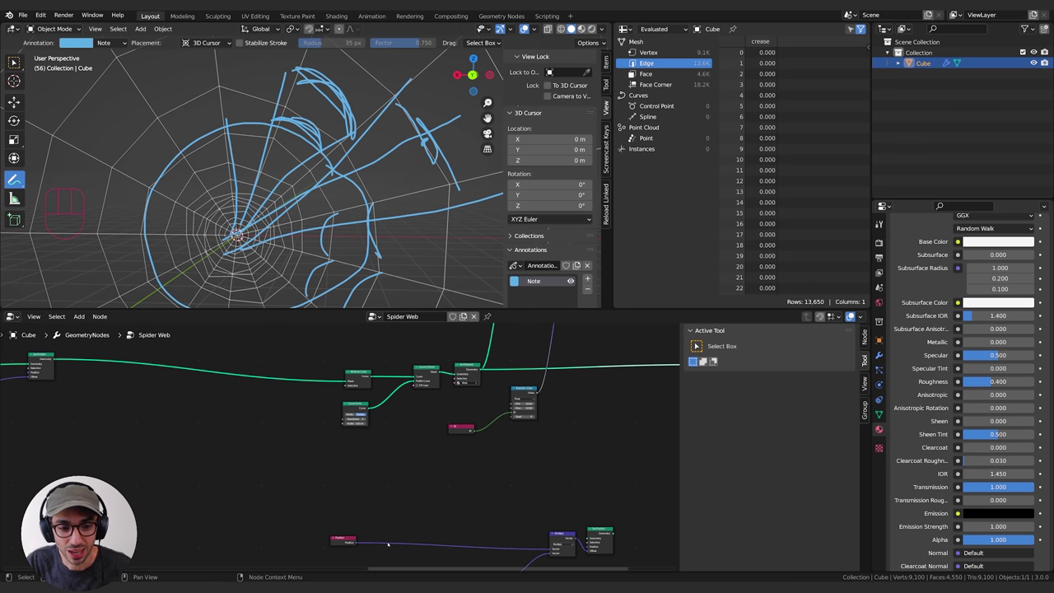
Step: Space out the Position and Separate XYZ nodes that feed the Arctan2 node
mouse_move(528, 370)
middle_mouse_down()
mouse_move(523, 468)
mouse_move(494, 466)
middle_mouse_up()
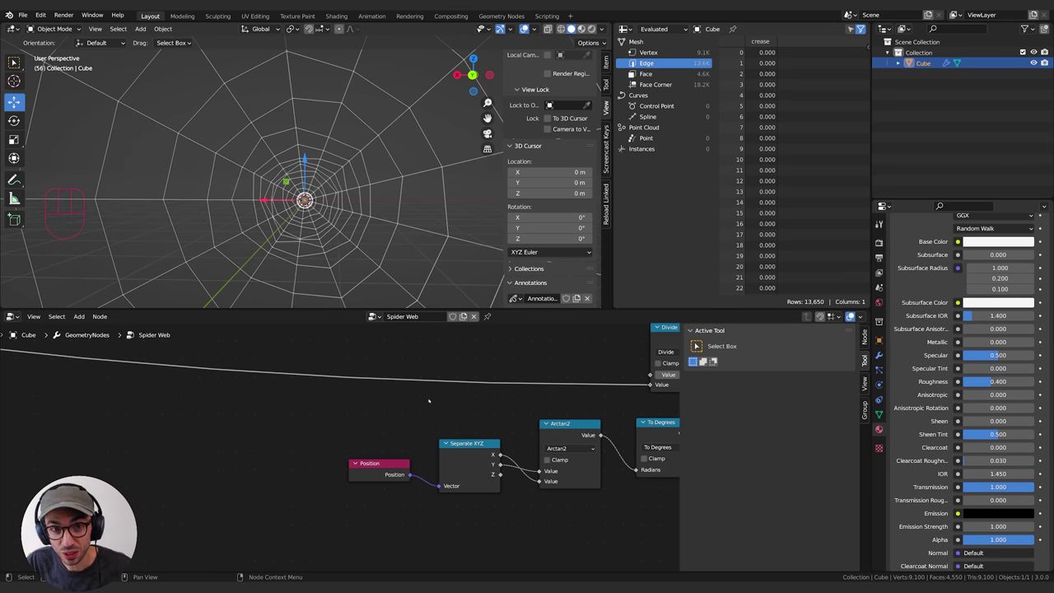
middle_click_drag(430, 401, 400, 410)
left_click_drag(347, 478, 332, 465)
middle_click_drag(457, 446, 357, 441)
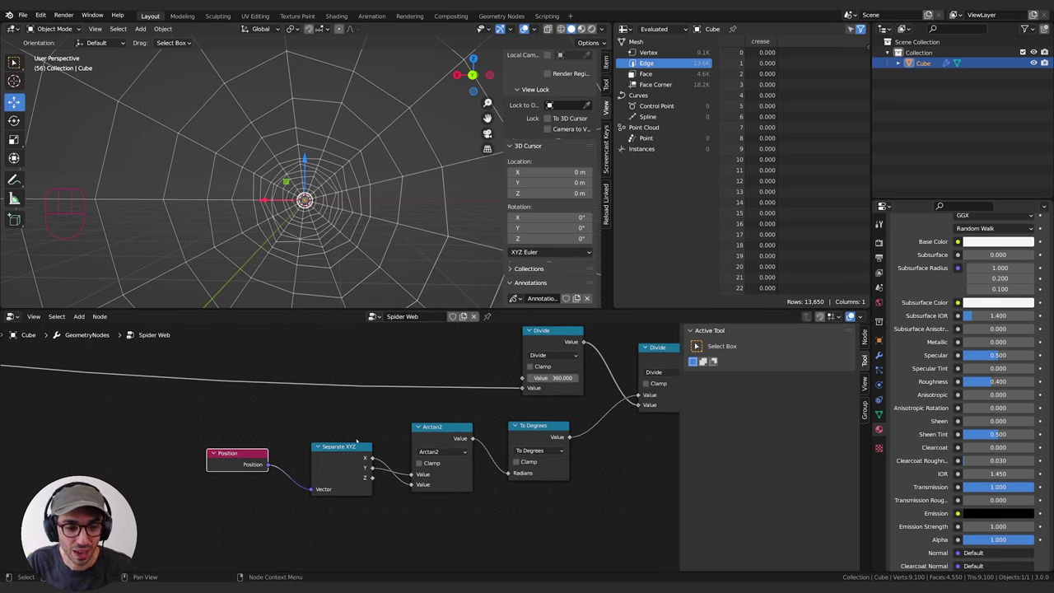
left_click_drag(357, 445, 337, 443)
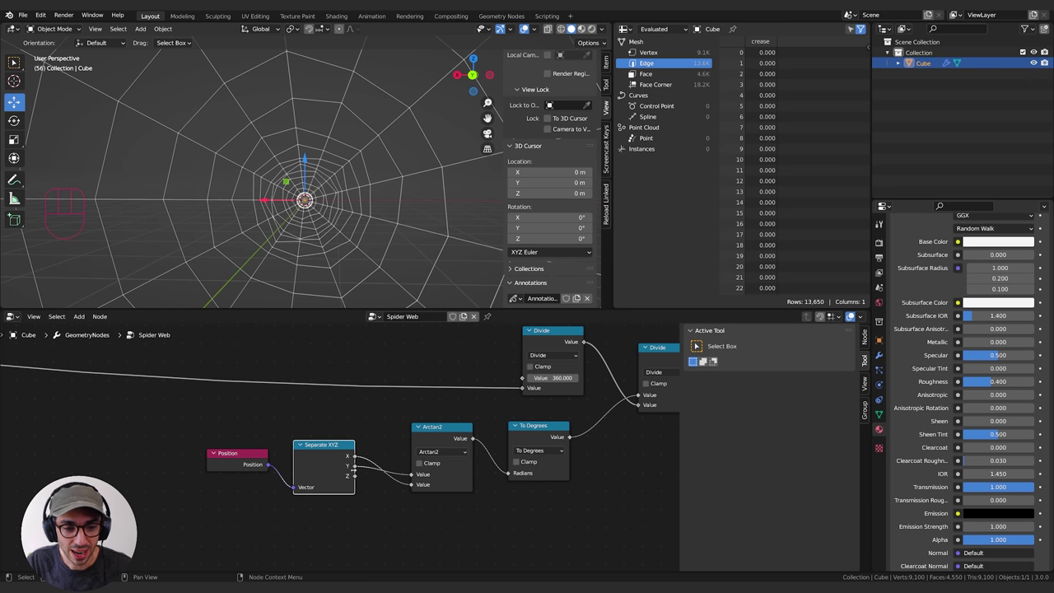
left_click(461, 476)
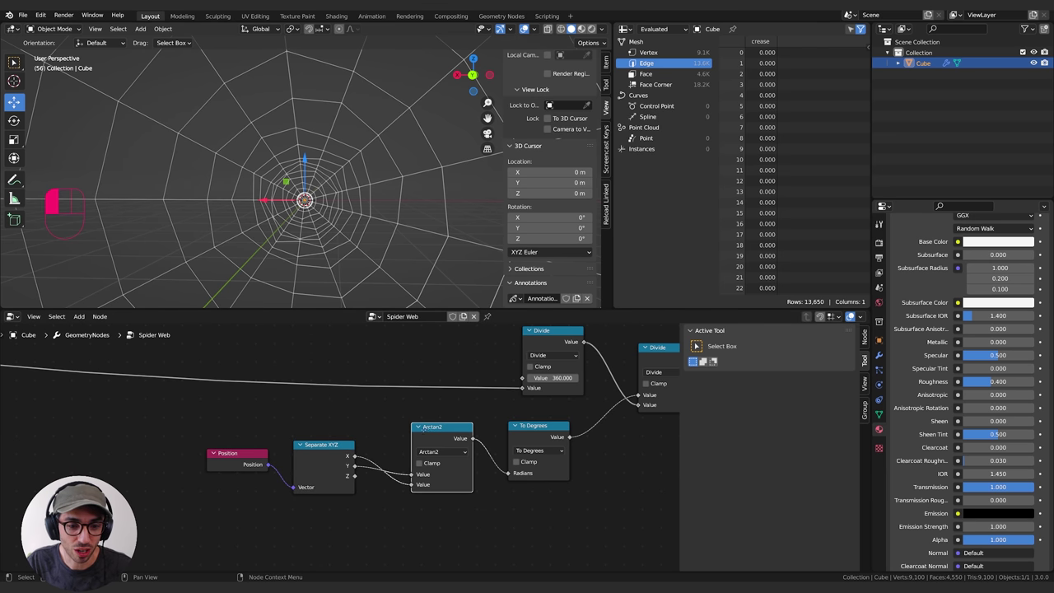
Step: Add a Math node below Arctan2 and look up the Arctan2 operation in its operation list
middle_click_drag(425, 495, 366, 462)
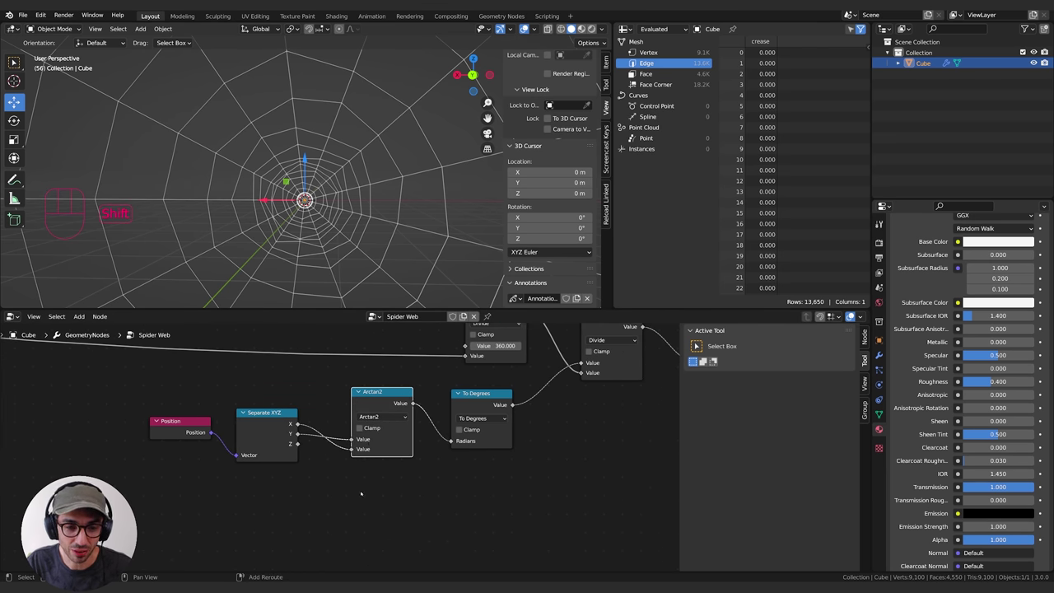
key("shift+a")
left_click(358, 365)
type("math")
key("Return")
left_click(363, 476)
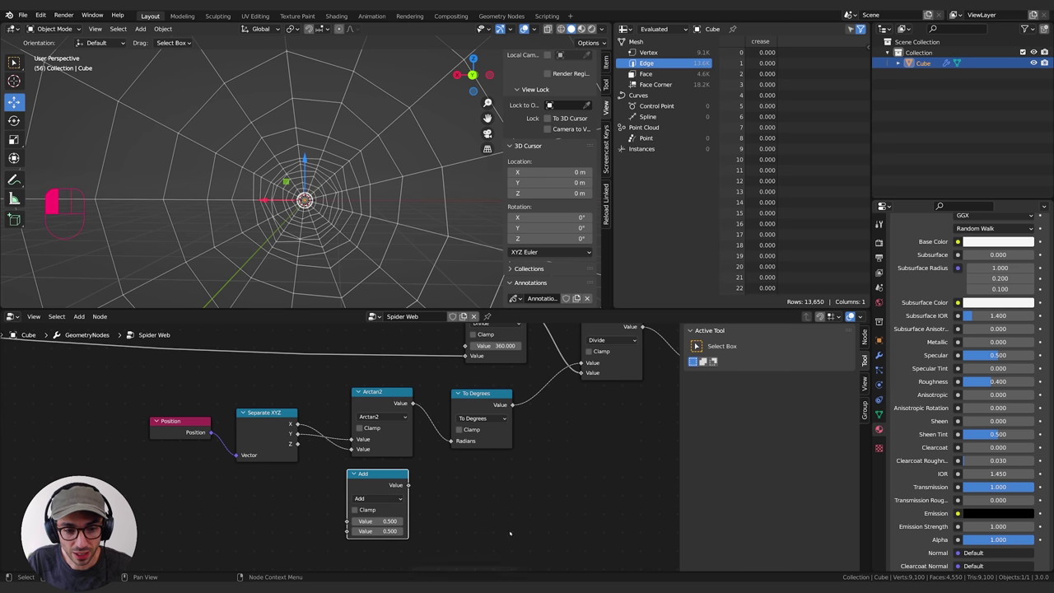
left_click(378, 498)
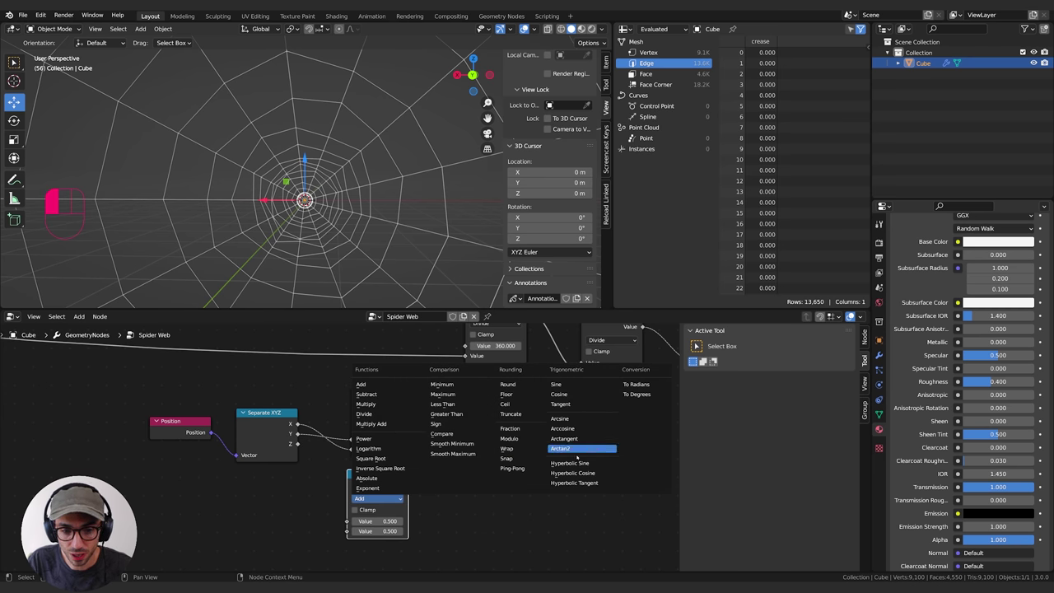
left_click(570, 450)
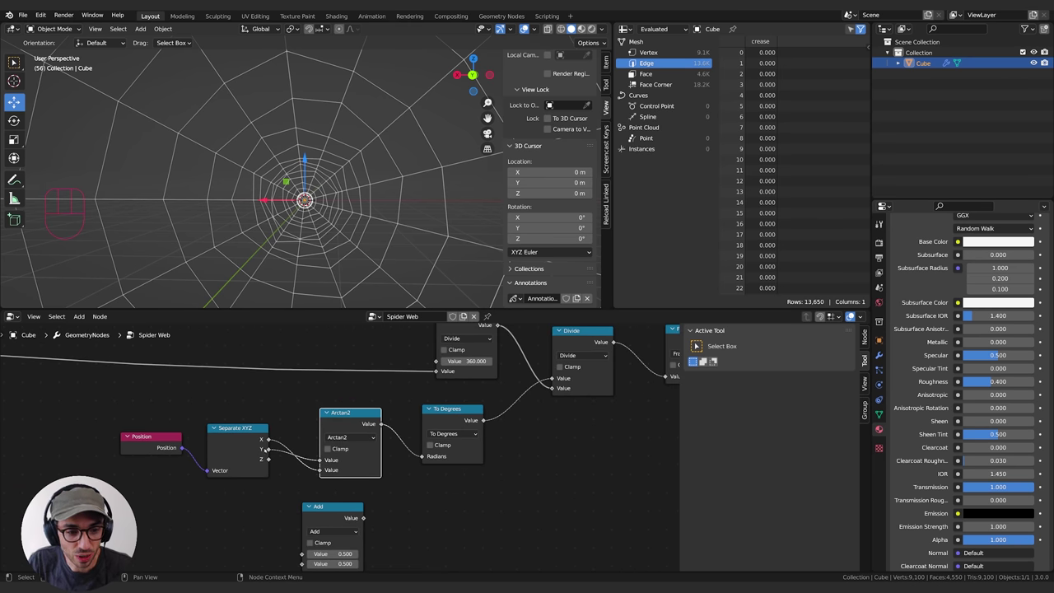
Step: Reposition the To Degrees and Add nodes near Arctan2, and look up the To Degrees conversion among the Math operations
middle_click_drag(324, 472, 288, 477)
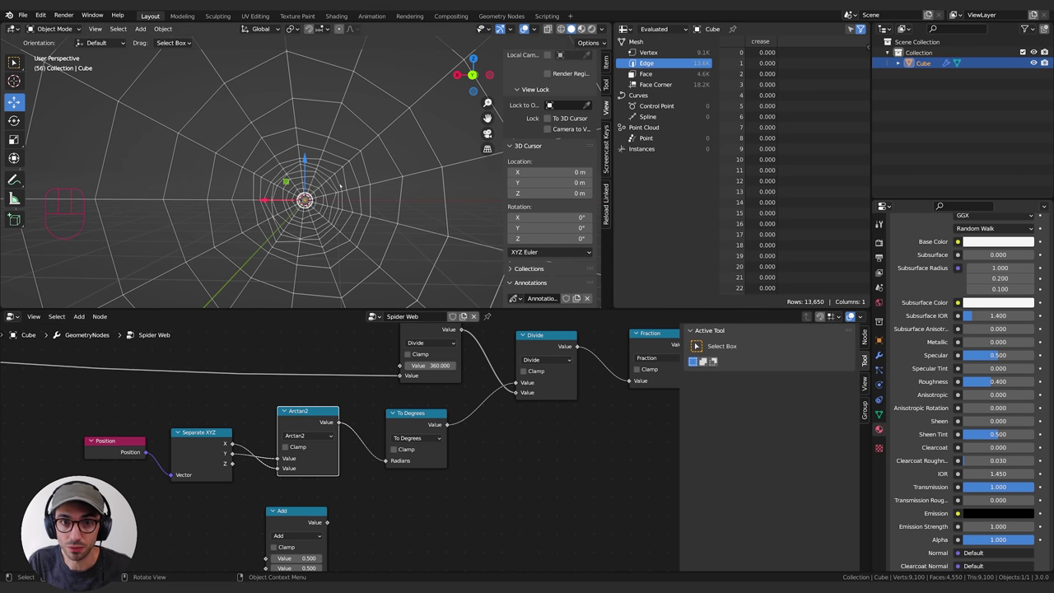
left_click_drag(419, 414, 425, 405)
middle_click_drag(424, 569, 418, 535)
left_click_drag(295, 481, 336, 464)
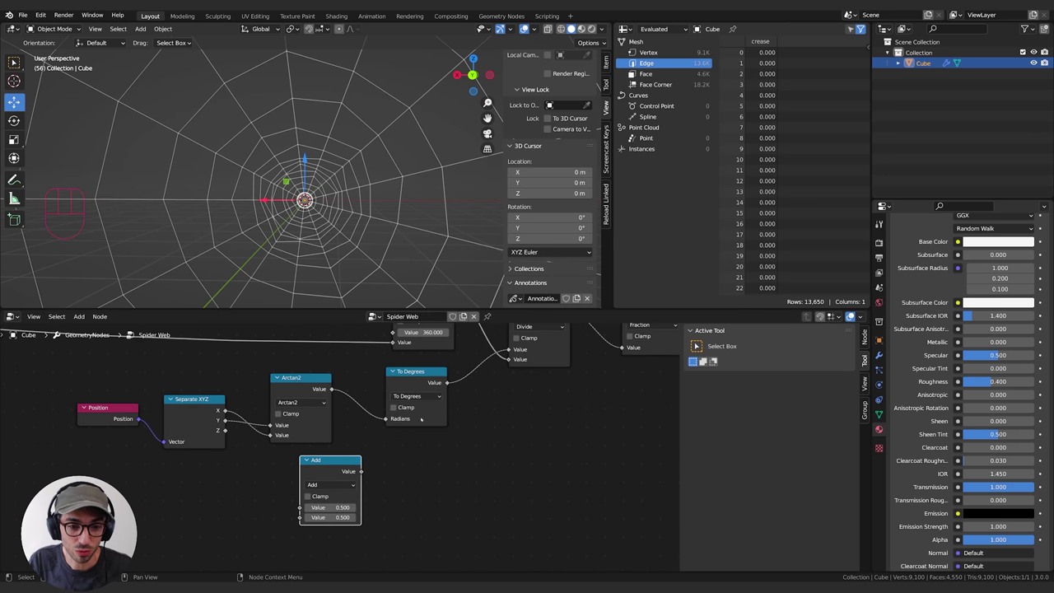
left_click(334, 486)
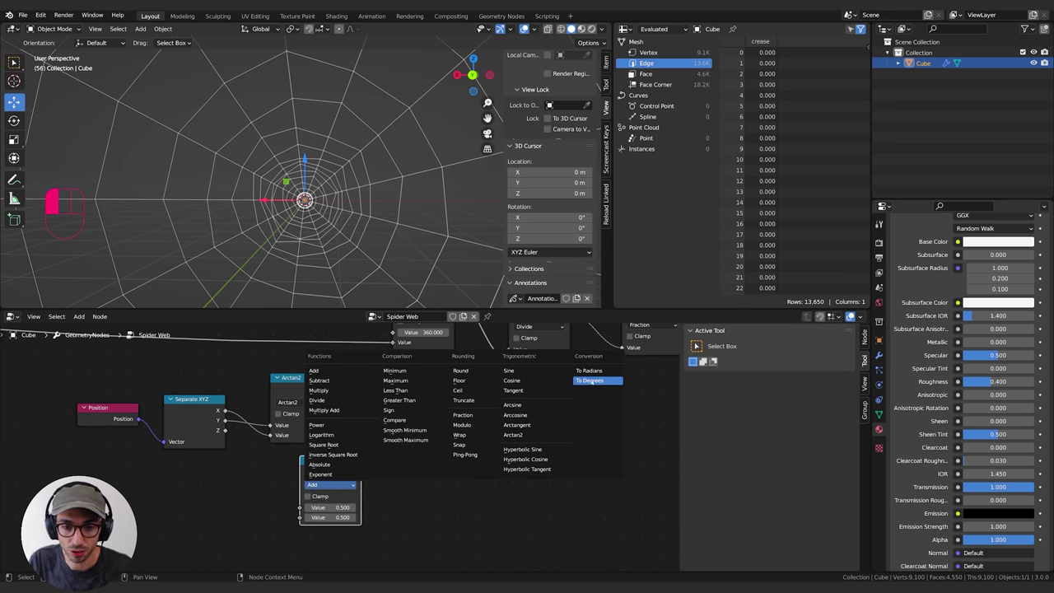
left_click(500, 499)
Step: Examine the To Degrees node and the Divide node with value 360 in the angle chain
middle_click_drag(346, 422, 275, 484)
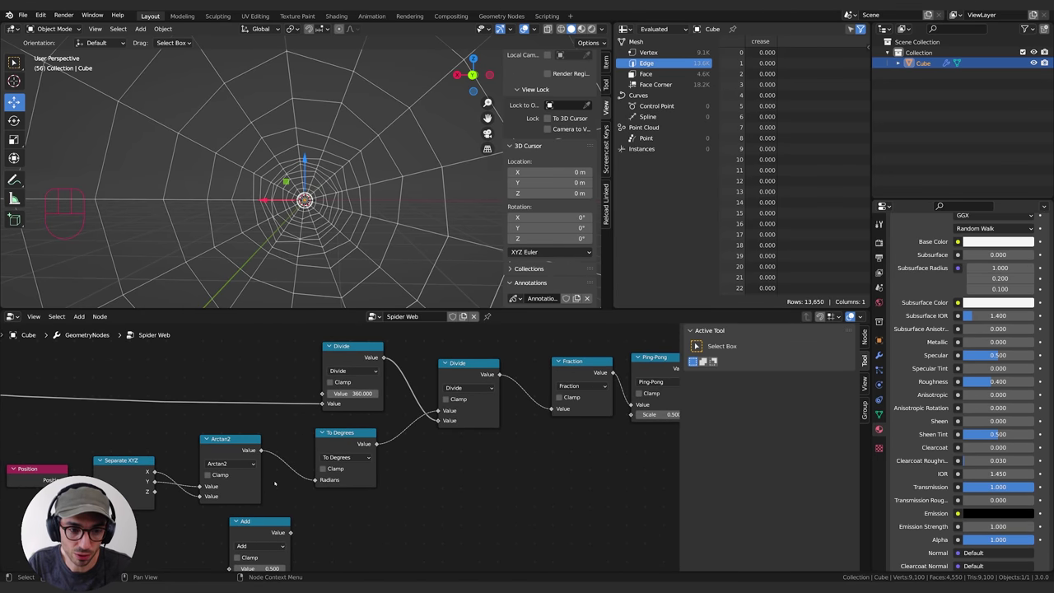
left_click(340, 451)
middle_click_drag(339, 452, 257, 478)
left_click(272, 368)
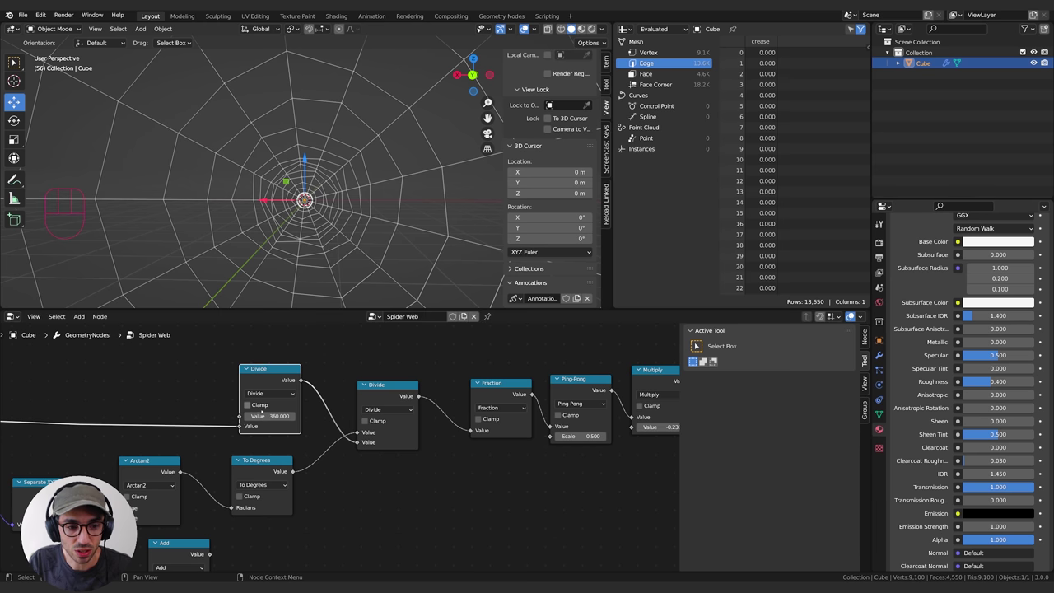
scroll(275, 416, "down", 2)
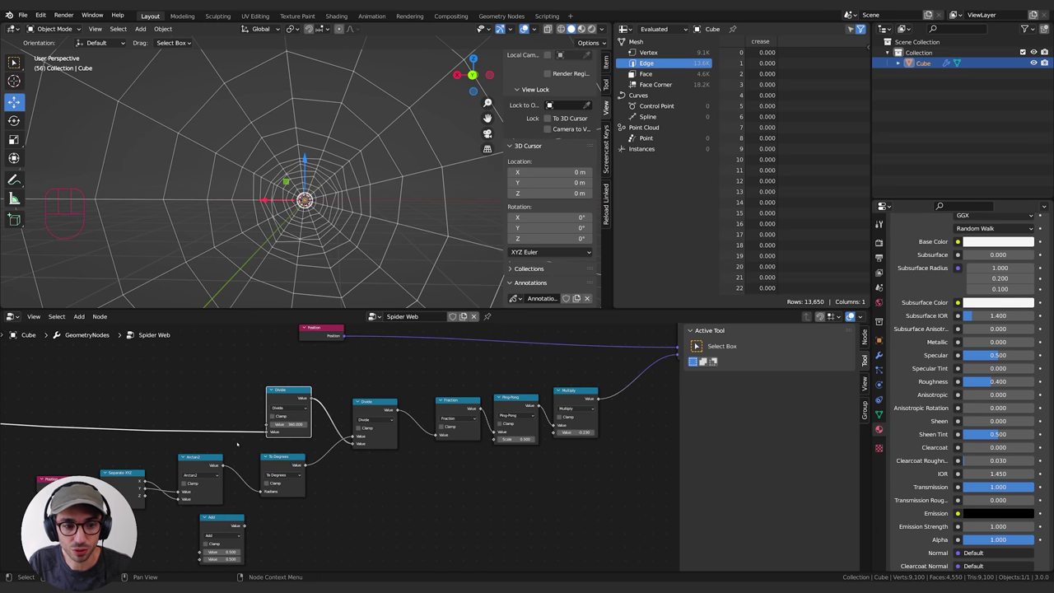
Step: Trace the Value node's link into the Divide node with value 360, and reposition the To Degrees and Divide nodes
key("Home")
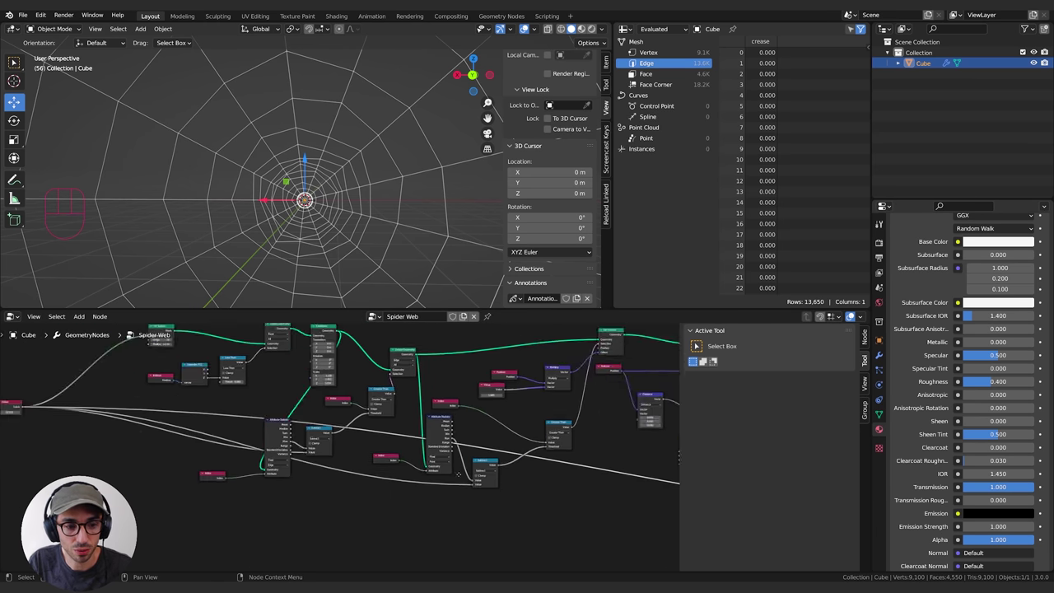
scroll(225, 456, "up", 6)
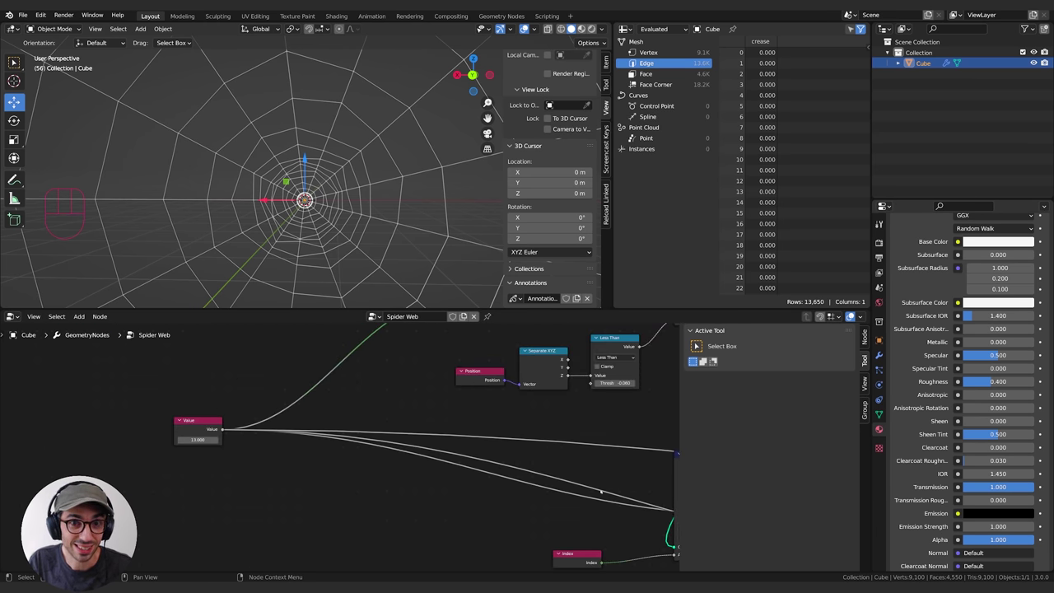
middle_click_drag(601, 491, 17, 346)
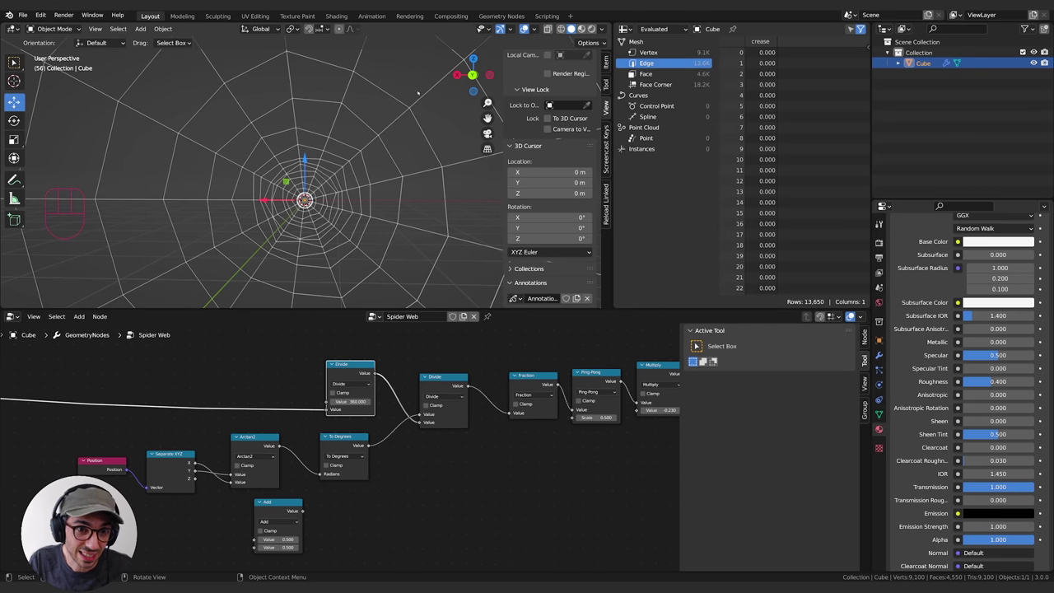
middle_click_drag(429, 434, 392, 431)
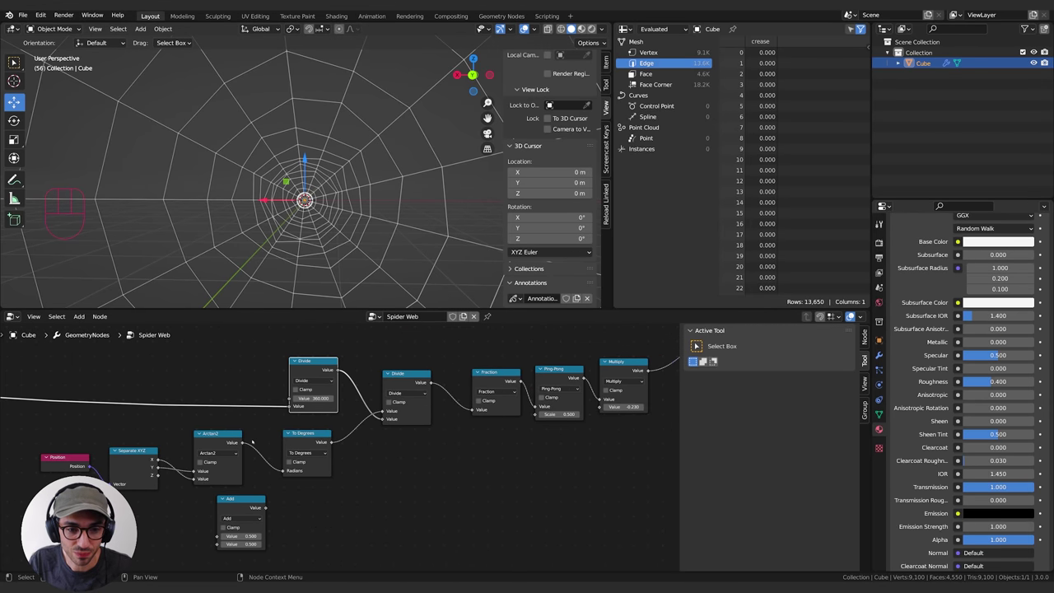
mouse_move(309, 435)
left_mouse_down()
mouse_move(310, 421)
mouse_move(318, 427)
left_mouse_up()
left_click(316, 422)
middle_click_drag(402, 449, 344, 460)
left_click_drag(248, 381, 251, 381)
scroll(350, 424, "down", 1)
middle_click_drag(350, 424, 300, 438)
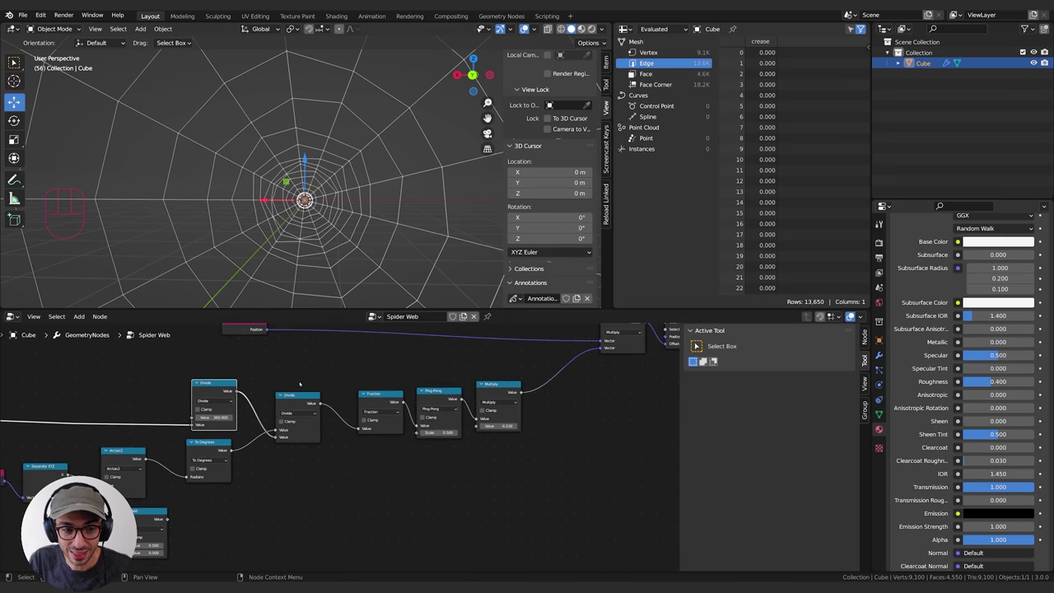
Step: Line up the second Divide node and the Fraction node more closely in the angle chain
left_click_drag(297, 398, 285, 389)
middle_click_drag(345, 464, 293, 473)
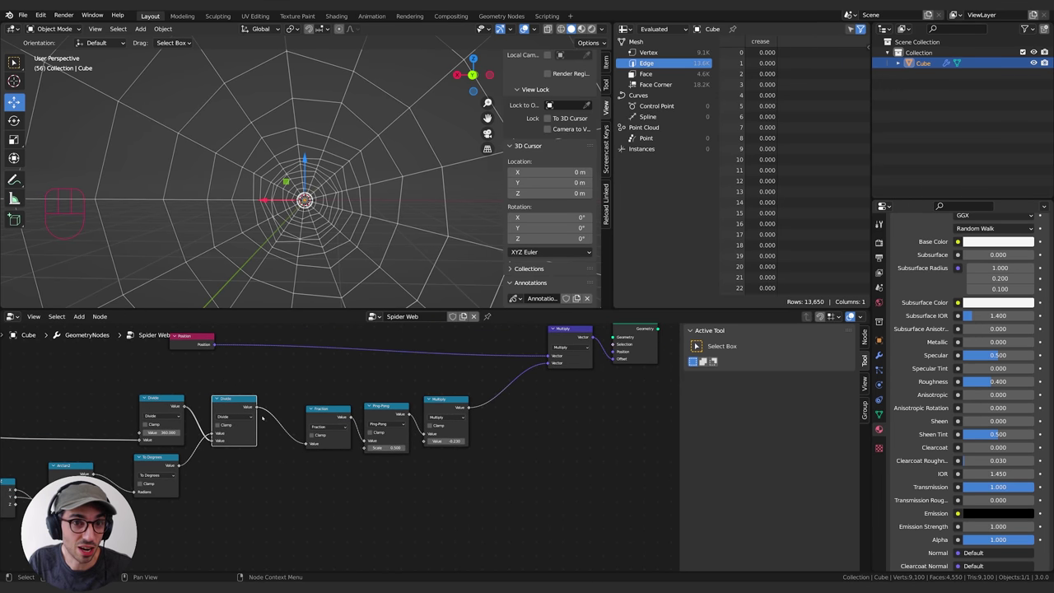
left_click_drag(332, 418, 304, 404)
middle_click_drag(322, 453, 323, 427)
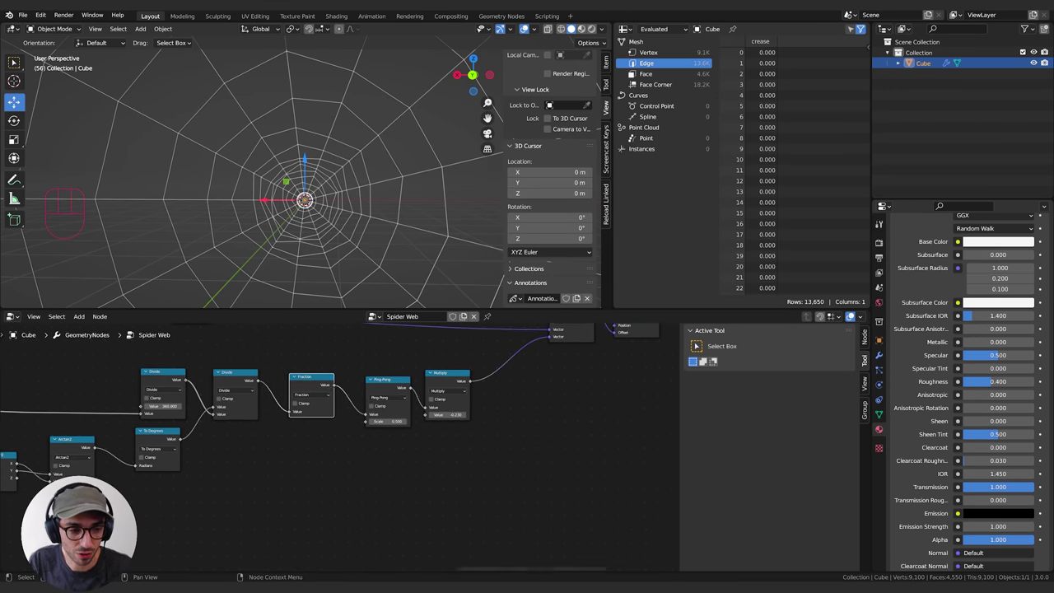
Step: Place the spare Add node below Fraction and look up the Fraction operation in its operation list
left_click(326, 445)
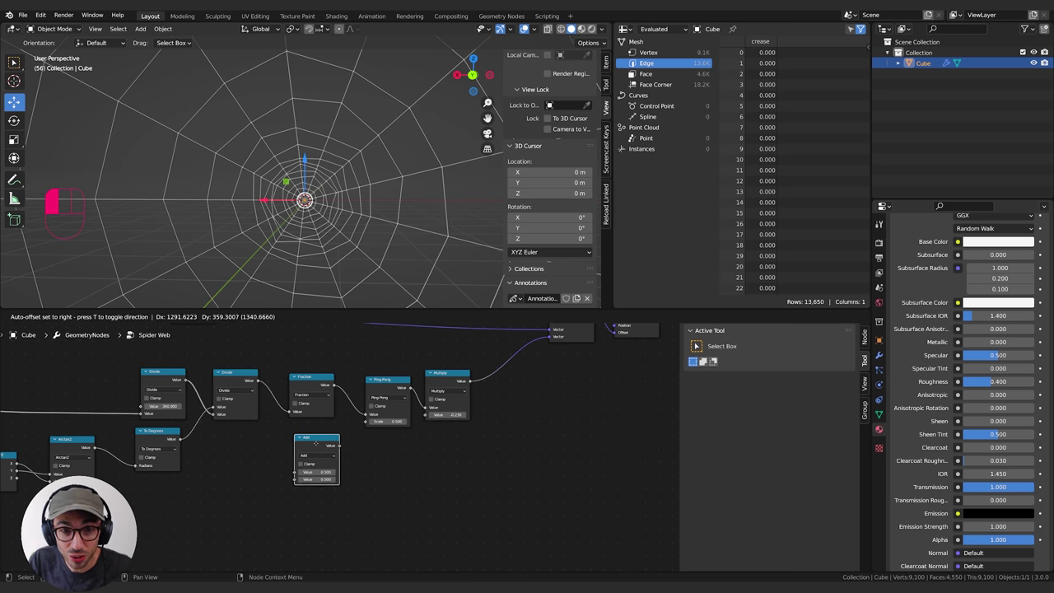
left_click(320, 462)
left_click(324, 457)
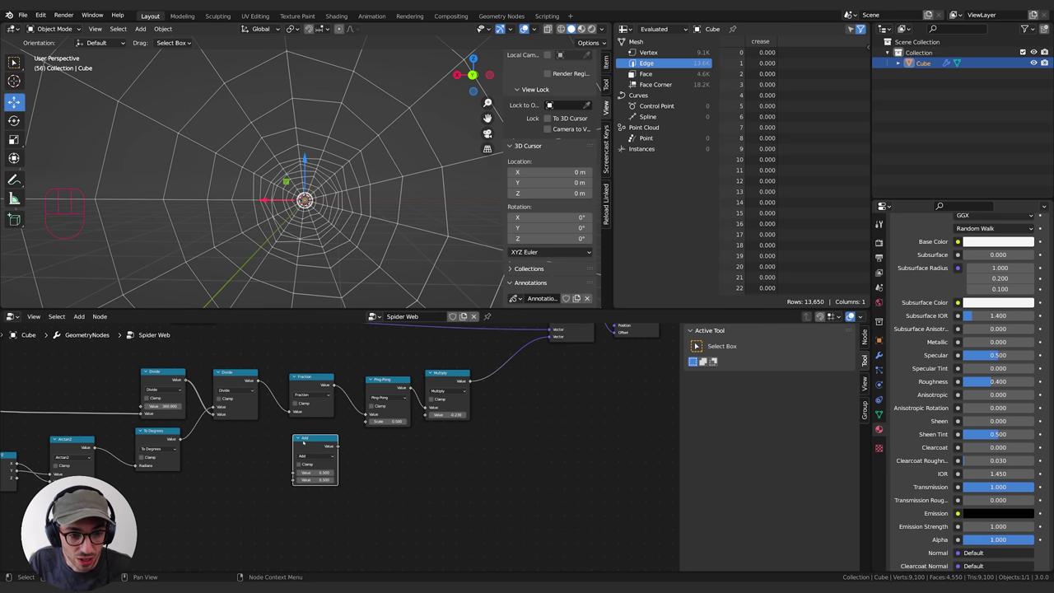
Step: Shift the spare Add node aside and look up the Ping-Pong operation among its Math operations
left_click_drag(303, 443, 272, 453)
middle_click_drag(346, 456, 259, 468)
middle_click_drag(196, 405, 259, 381)
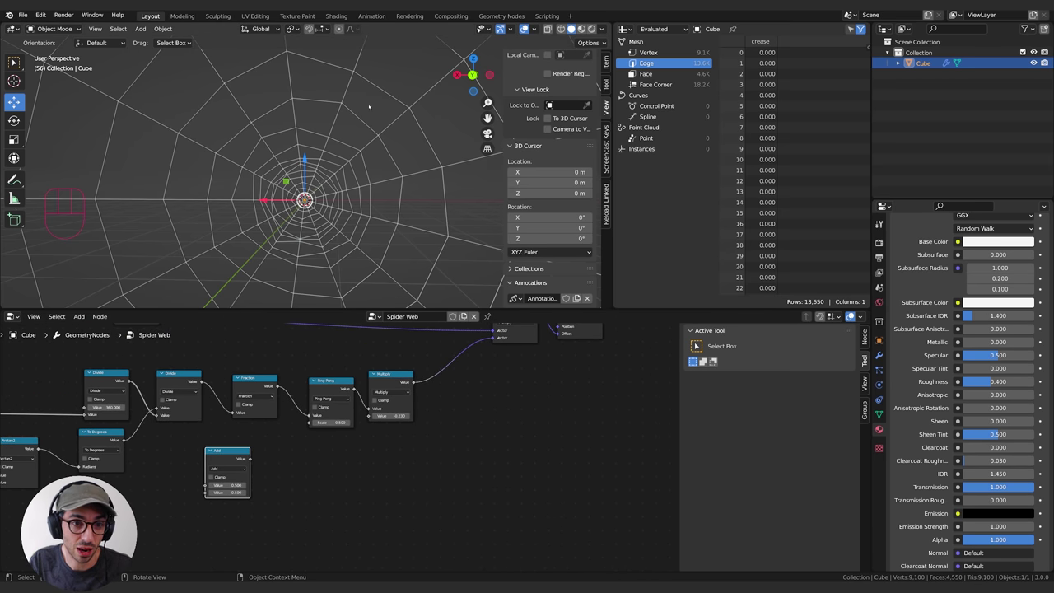
middle_click_drag(300, 405, 270, 402)
scroll(267, 404, "down", 1)
left_click(202, 464)
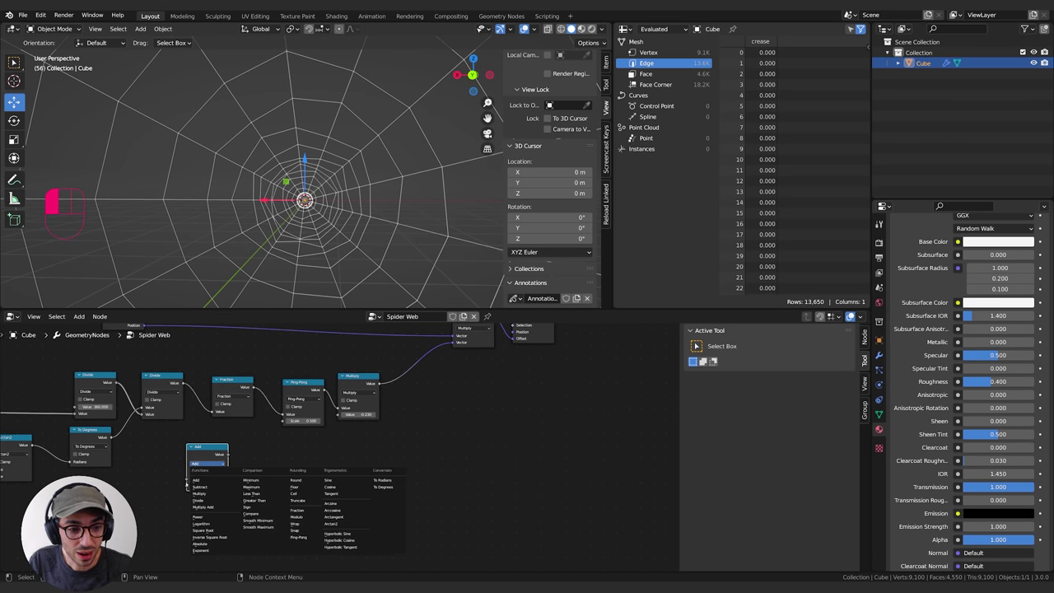
middle_click_drag(306, 434, 268, 500)
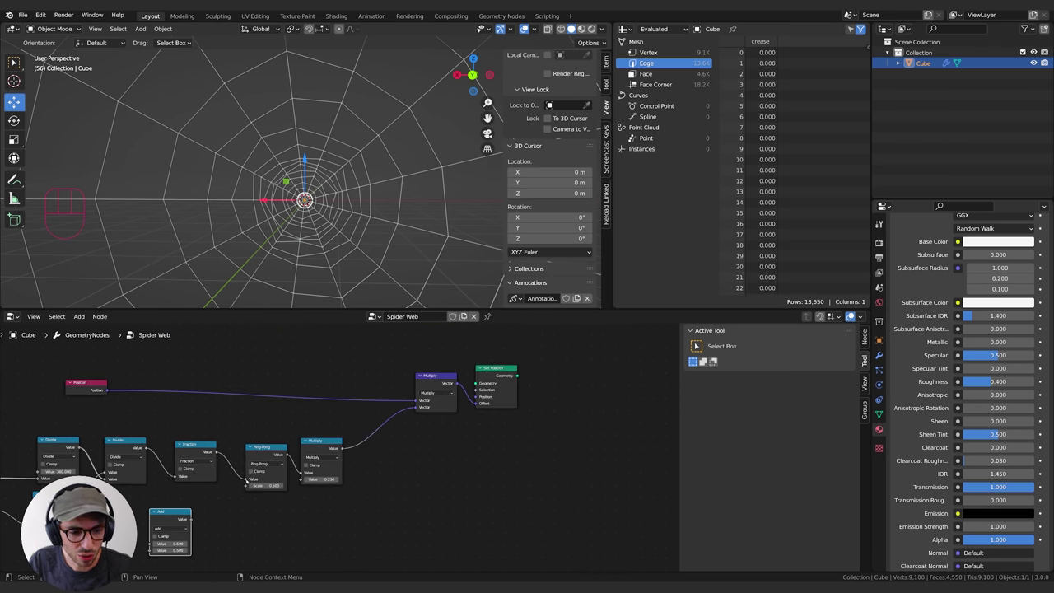
Step: Link Fraction straight into the vector Multiply node, bypassing Ping-Pong, and route the Set Position node into the Group Output
left_click_drag(246, 479, 418, 408)
middle_click_drag(332, 391, 341, 493)
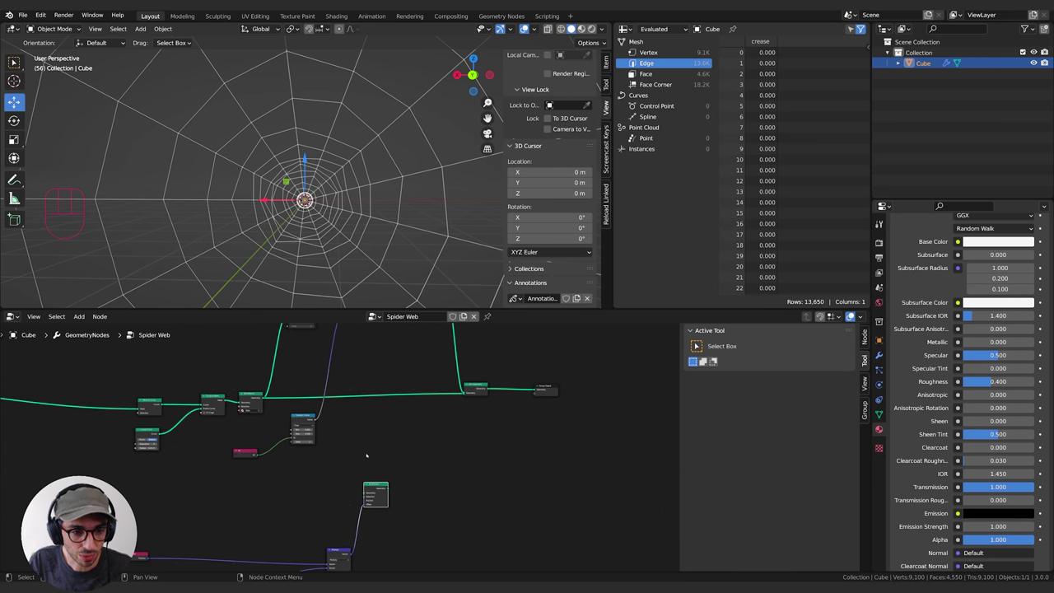
middle_click_drag(368, 457, 345, 437)
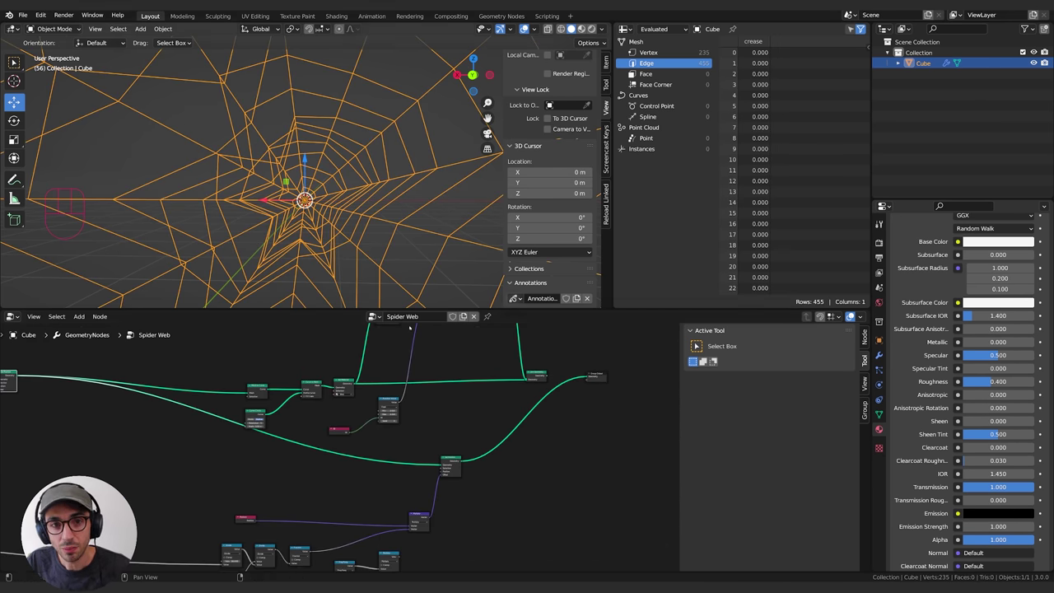
Step: Insert a Subdivide Mesh node on the link between the earlier Set Position node and Mesh to Curve
middle_click_drag(163, 402, 378, 427)
scroll(346, 441, "up", 2)
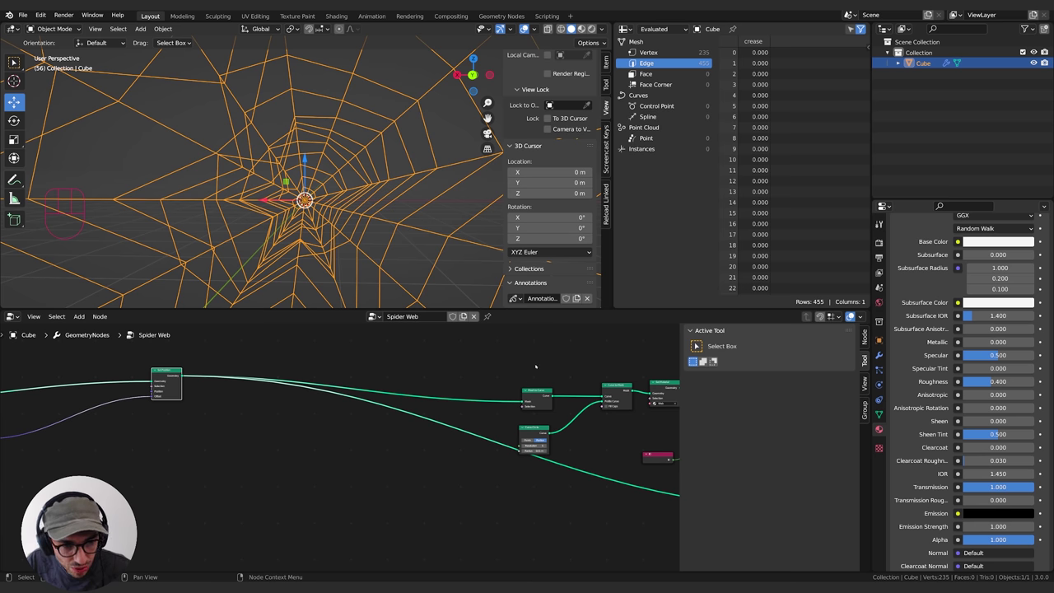
middle_click_drag(30, 392, 365, 400)
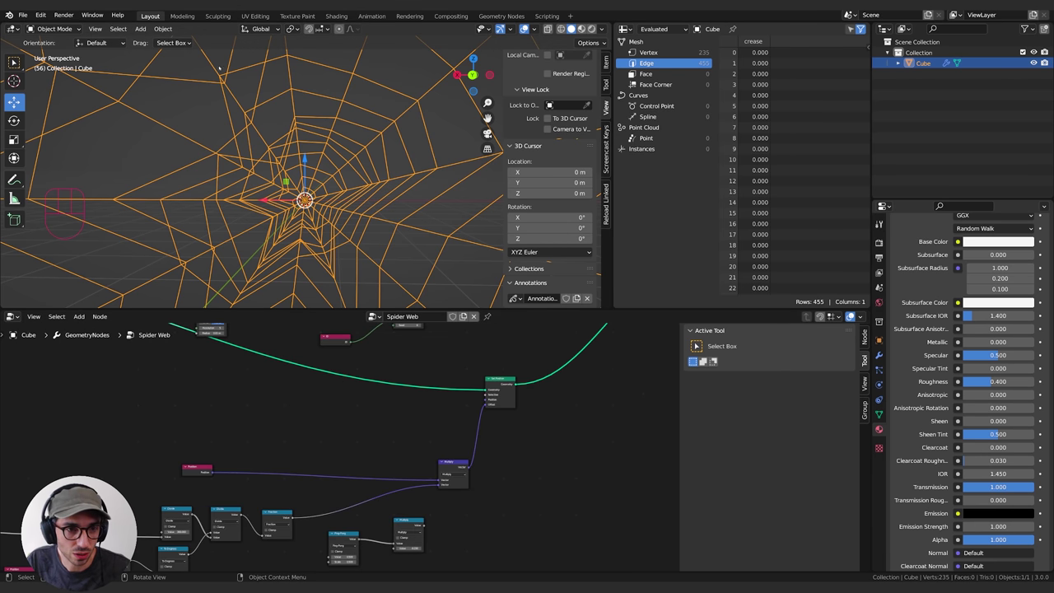
middle_click_drag(307, 416, 495, 447)
middle_click_drag(259, 395, 379, 466)
scroll(375, 461, "up", 1)
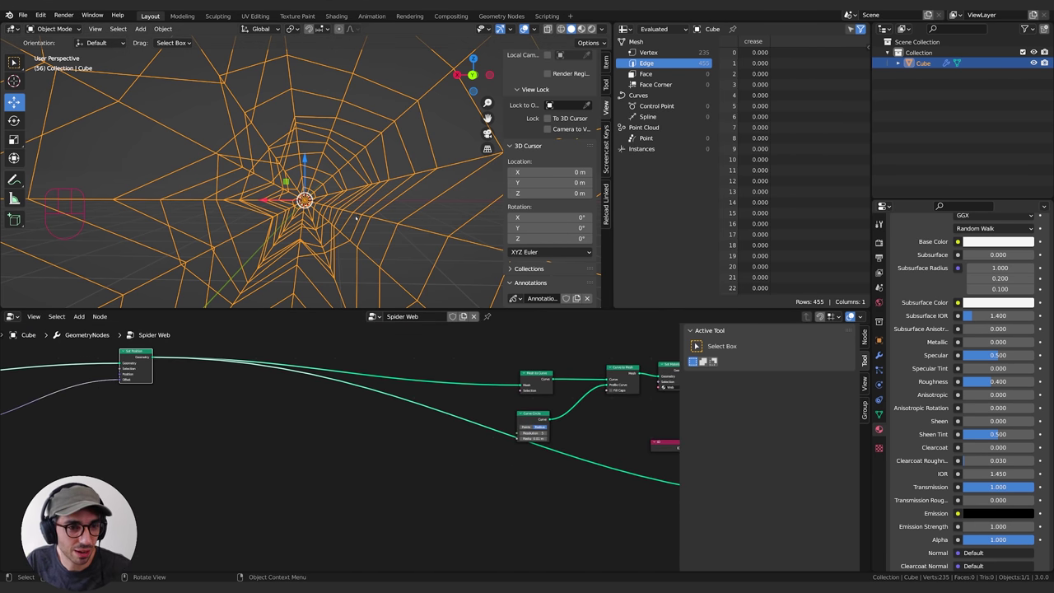
middle_click_drag(163, 369, 212, 365)
key("shift+a")
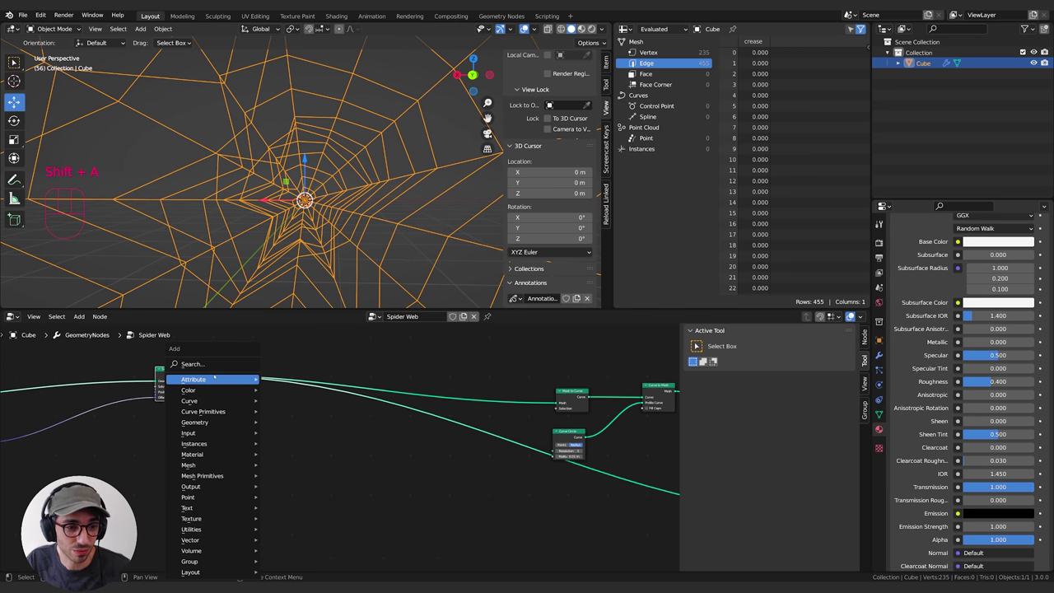
type("se")
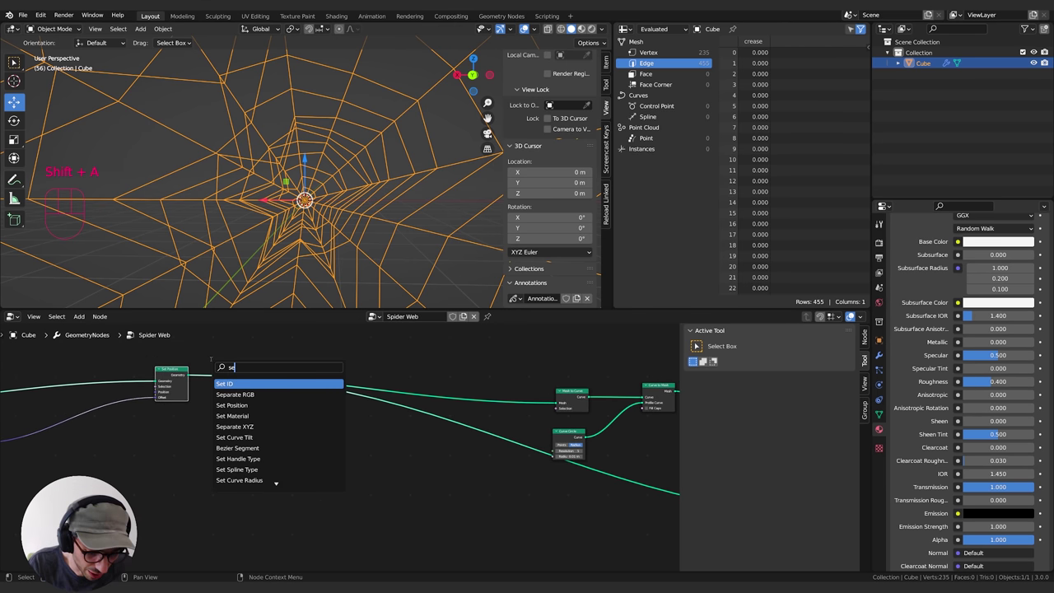
key("BackSpace")
type("ub")
key("Return")
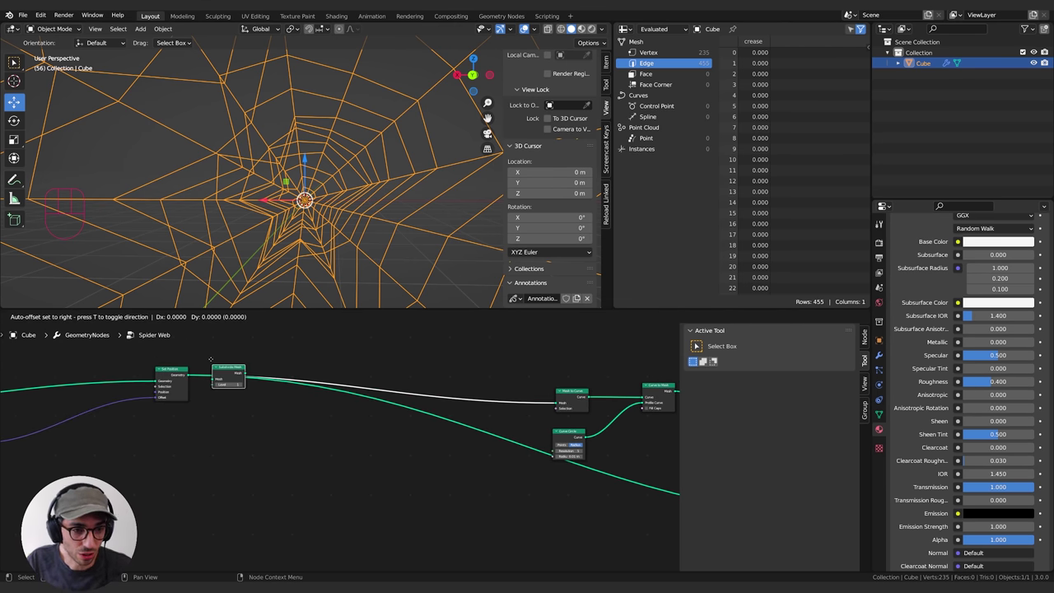
left_click(211, 360)
Step: Connect the Subdivide Mesh output to the Geometry input of the Set Position node driven by the angle chain
middle_click_drag(305, 431, 73, 367)
scroll(124, 408, "down", 2)
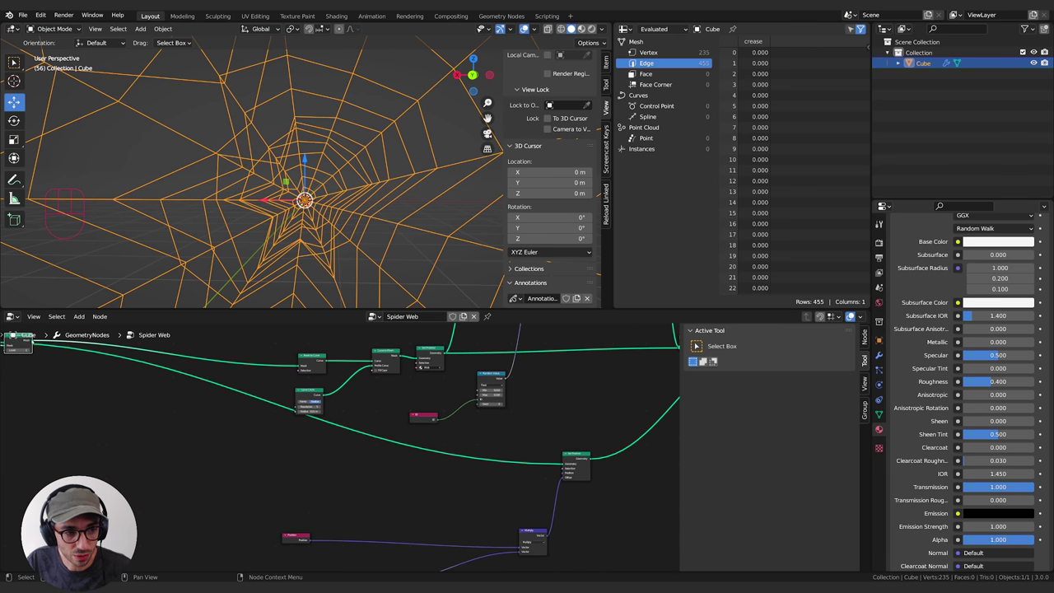
left_click_drag(31, 343, 557, 468)
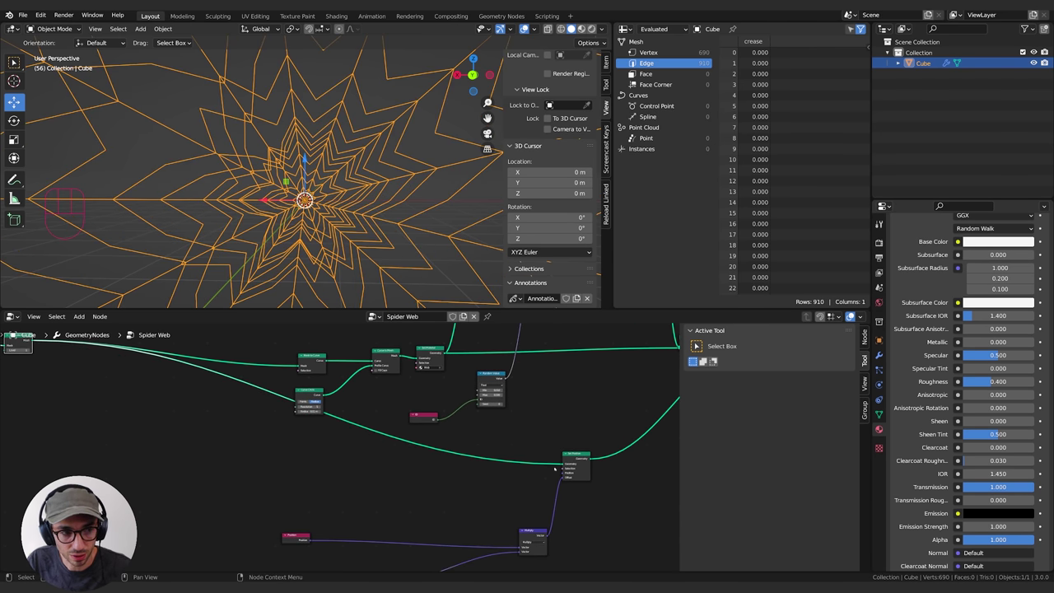
middle_click_drag(340, 501, 349, 513)
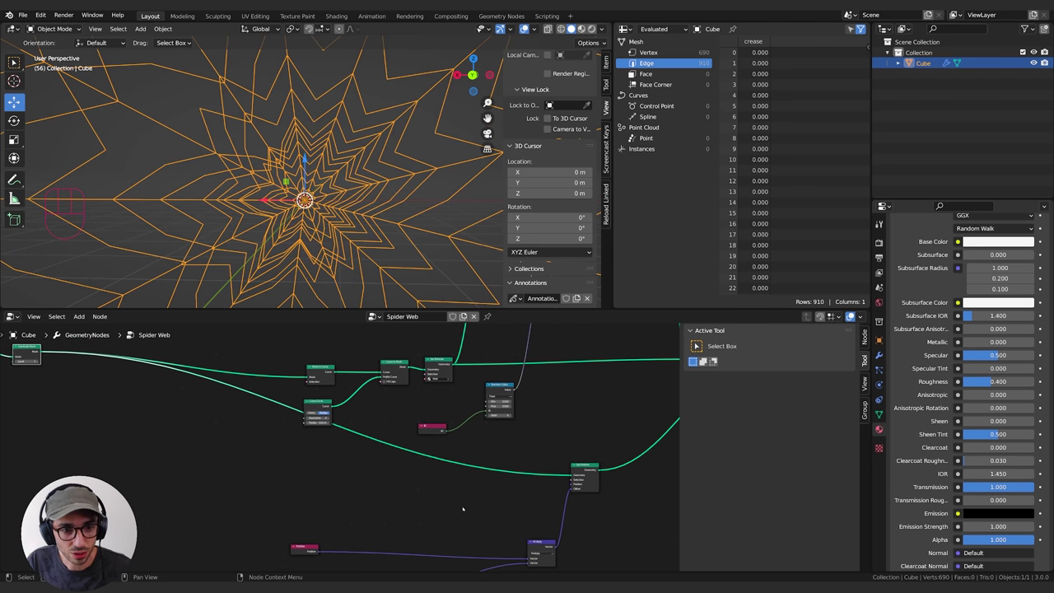
Step: Move the detached Ping-Pong node below the chain and look up Ping-Pong in its operation list
middle_click_drag(490, 511, 345, 410)
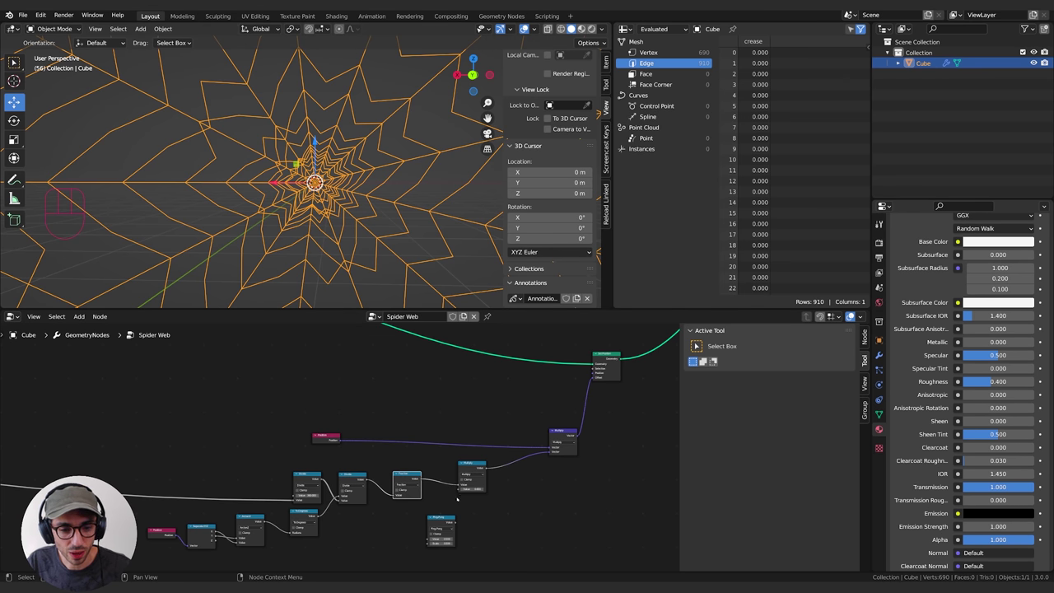
middle_click_drag(444, 519, 342, 494)
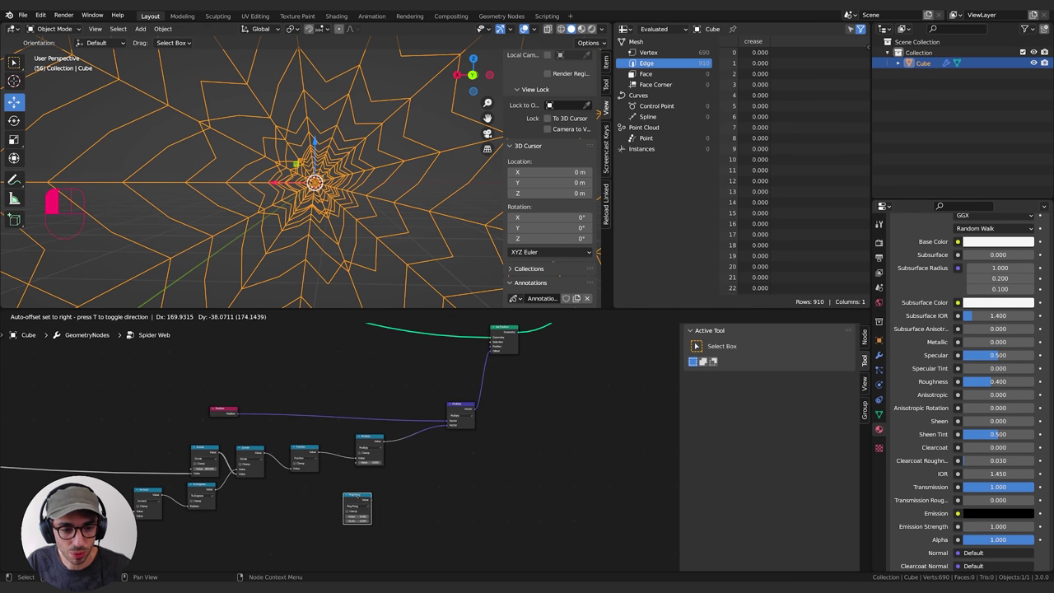
scroll(373, 514, "up", 3)
middle_click_drag(372, 514, 470, 404)
scroll(470, 435, "up", 3)
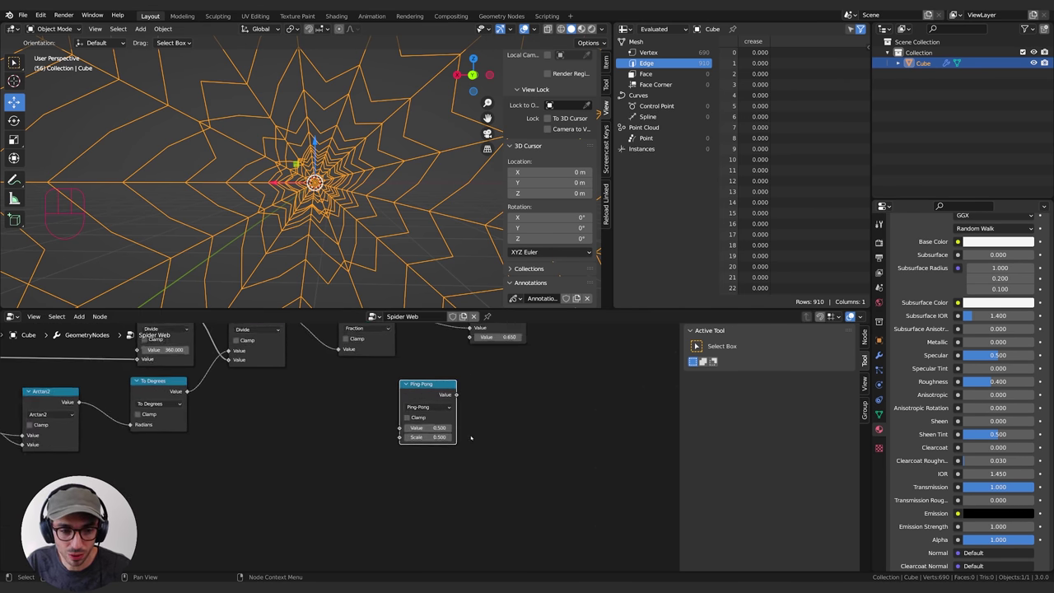
left_click(435, 404)
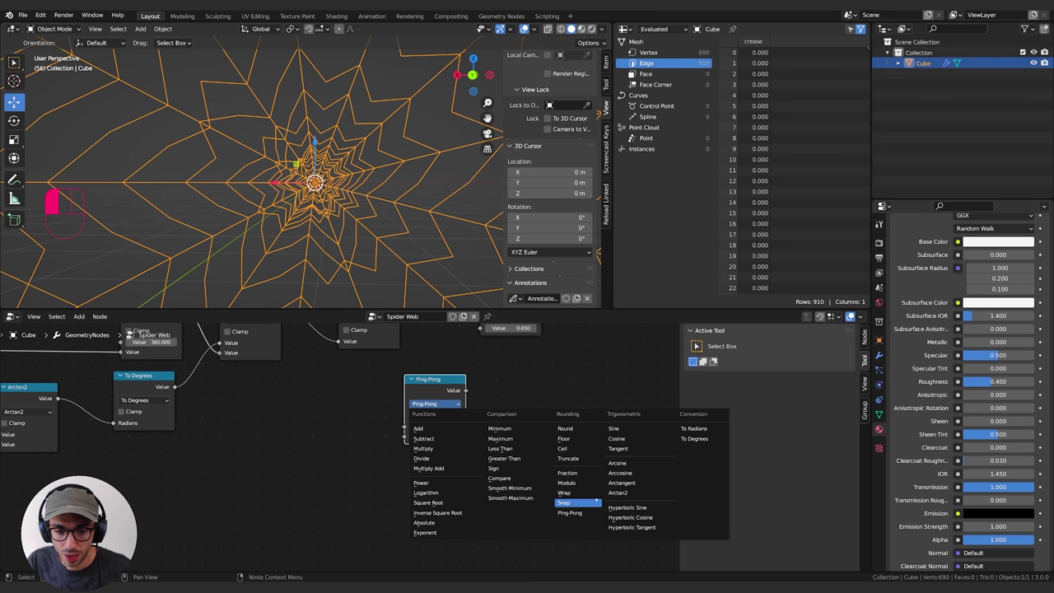
middle_click_drag(324, 427, 275, 553)
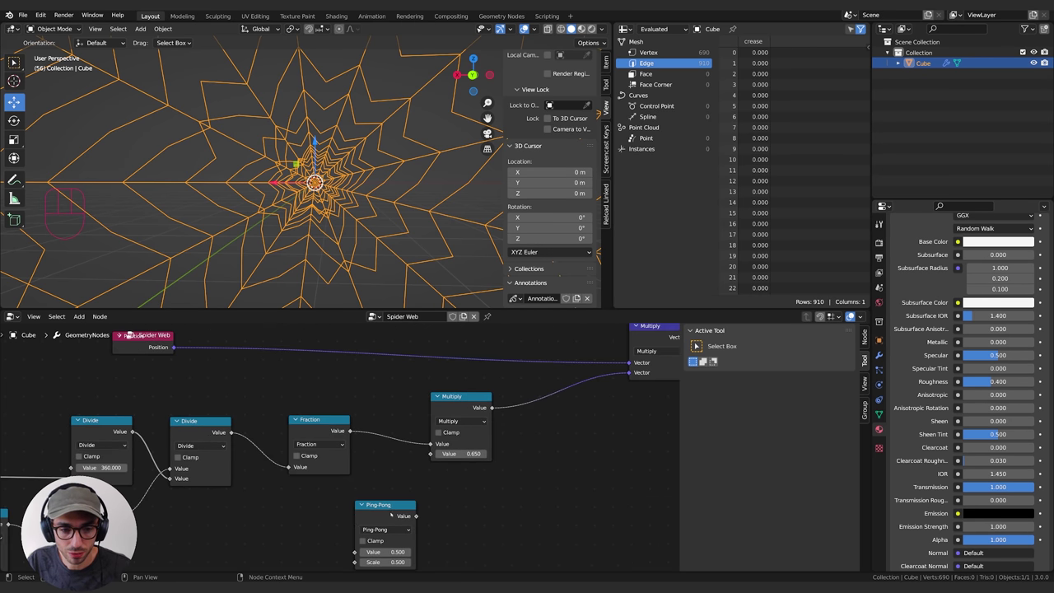
Step: Insert the Ping-Pong node between the Fraction and Multiply nodes
left_click_drag(385, 506, 398, 409)
middle_click_drag(453, 491, 460, 522)
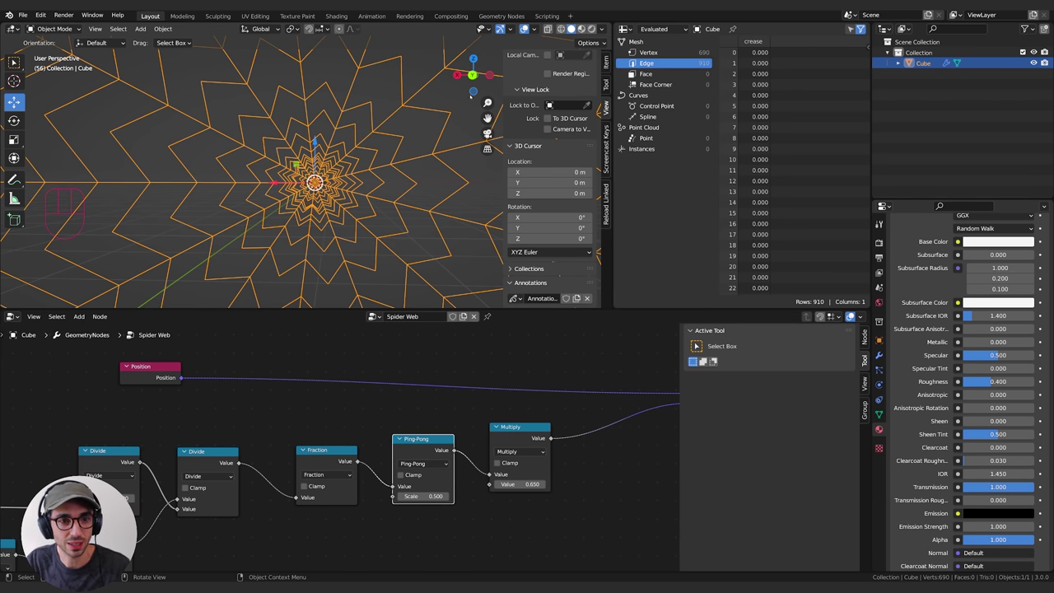
Step: Set the value of the Multiply node after Ping-Pong to -0.200
middle_click_drag(525, 485, 437, 508)
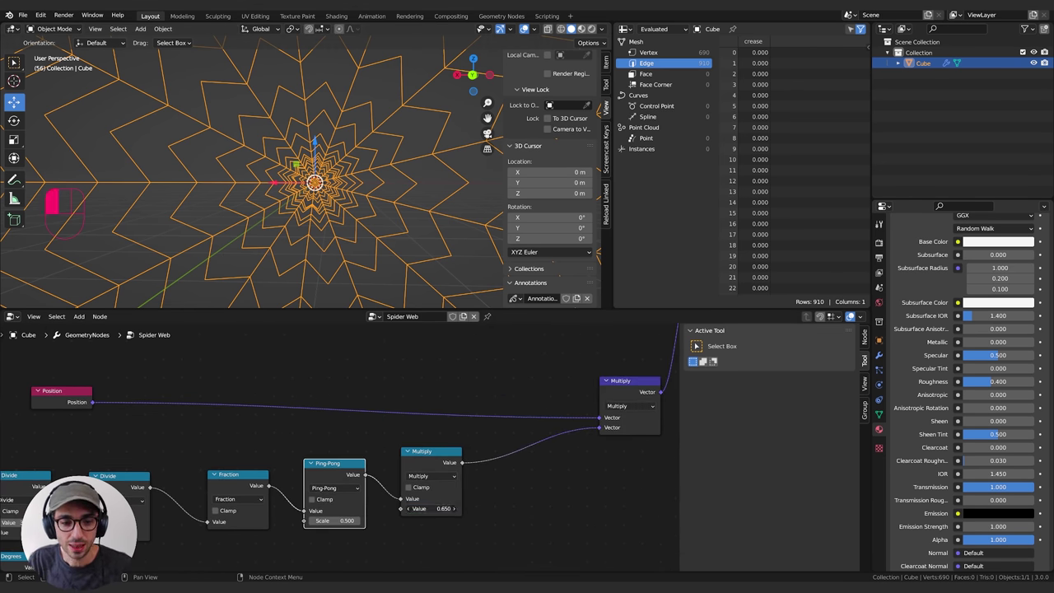
left_click(431, 509)
left_click(478, 513)
left_click_drag(433, 510, 491, 509)
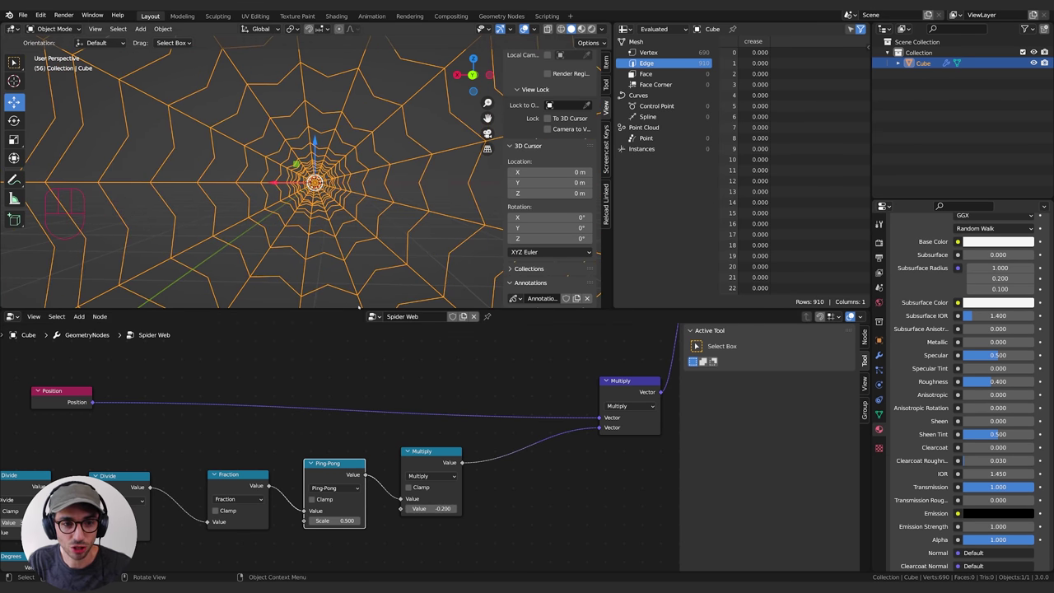
Step: Rearrange the Curve Circle and Mesh to Curve nodes, and place the angle-driven Set Position node just after Subdivide Mesh
scroll(417, 415, "down", 5)
middle_click_drag(448, 346, 425, 464)
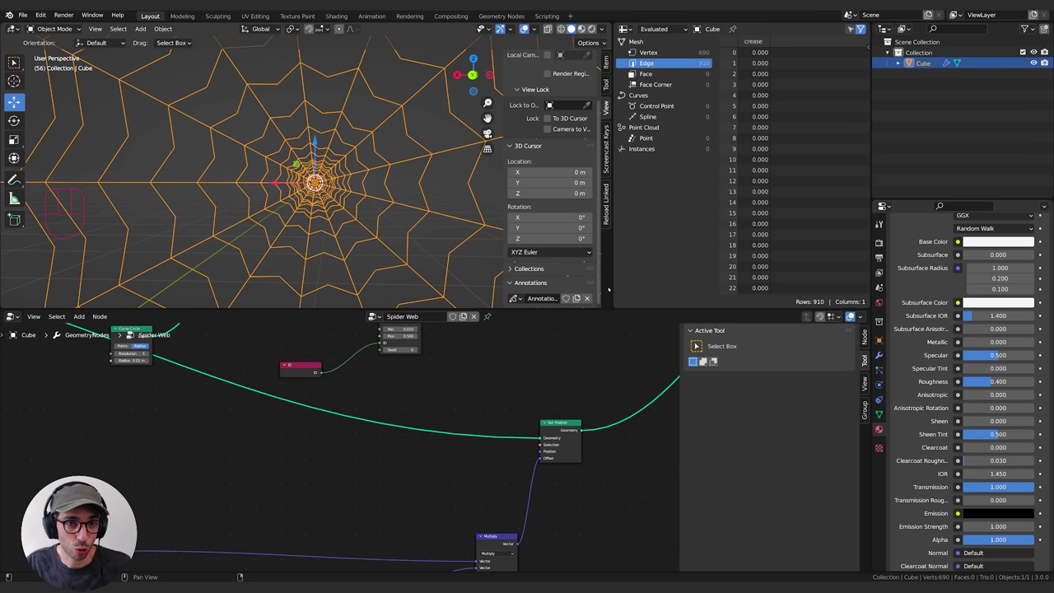
scroll(372, 435, "down", 1)
middle_click_drag(261, 433, 337, 499)
left_click_drag(256, 421, 290, 408)
middle_click_drag(228, 433, 351, 476)
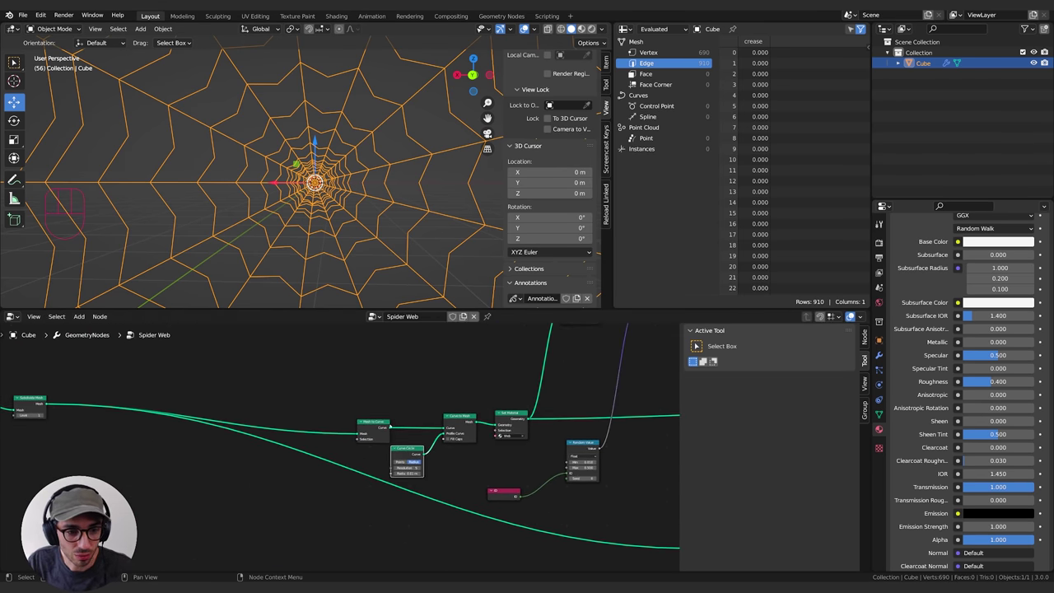
left_click_drag(374, 423, 377, 395)
middle_click_drag(252, 438, 309, 425)
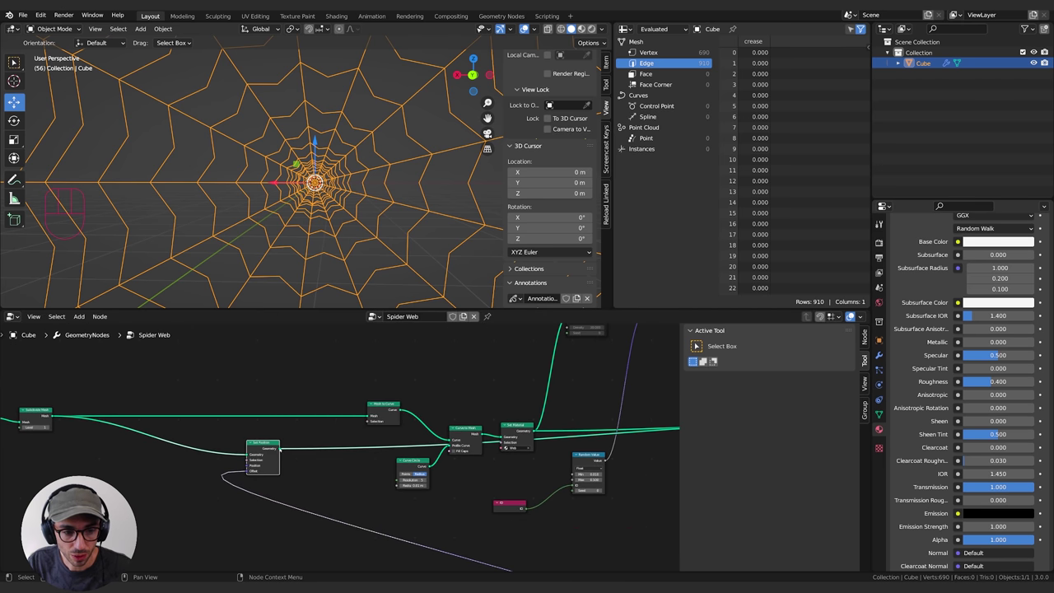
Step: Link the angle-driven Set Position node's Geometry output to the Mesh input of Mesh to Curve
left_click_drag(281, 449, 415, 408)
middle_click_drag(610, 463, 257, 464)
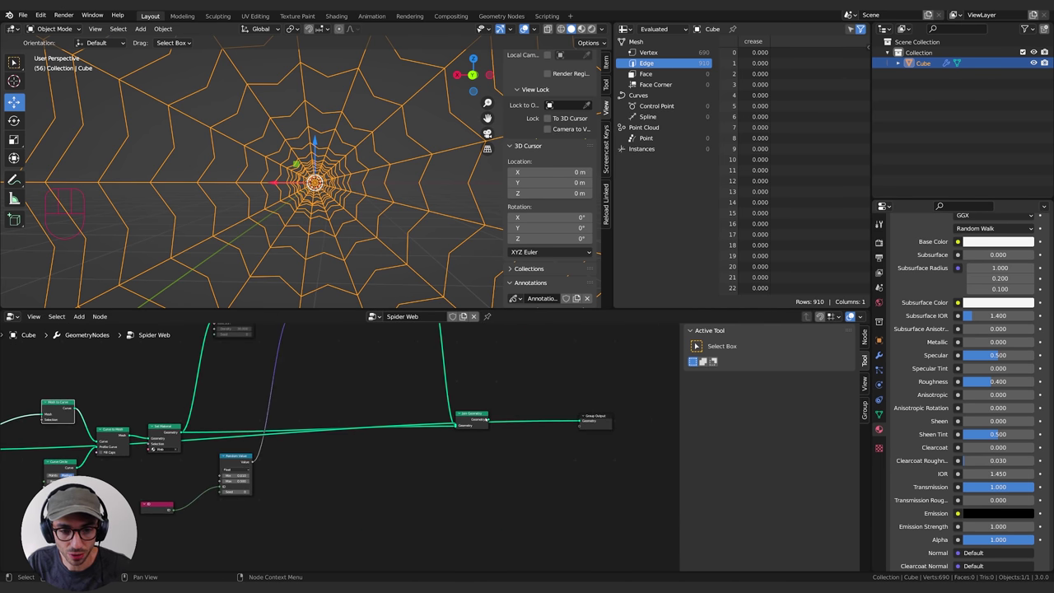
Step: Link the Join Geometry node's output to the Group Output's Geometry input
left_click_drag(486, 420, 580, 421)
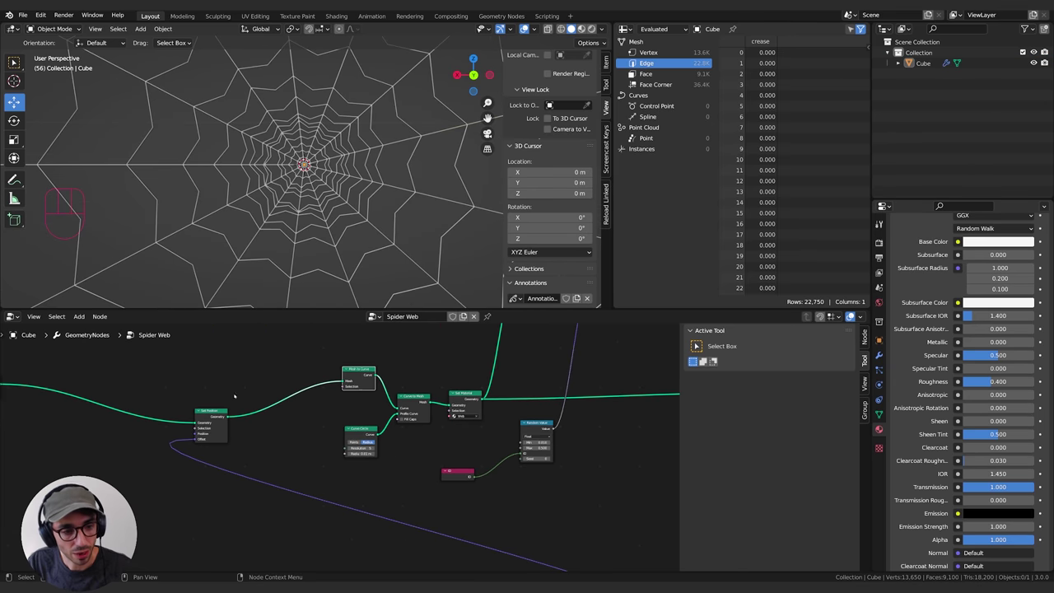
Step: Insert a Subdivision Surface node between the angle-driven Set Position and Mesh to Curve nodes, and raise its level by one
scroll(234, 396, "up", 1, "ctrl")
key("shift+a")
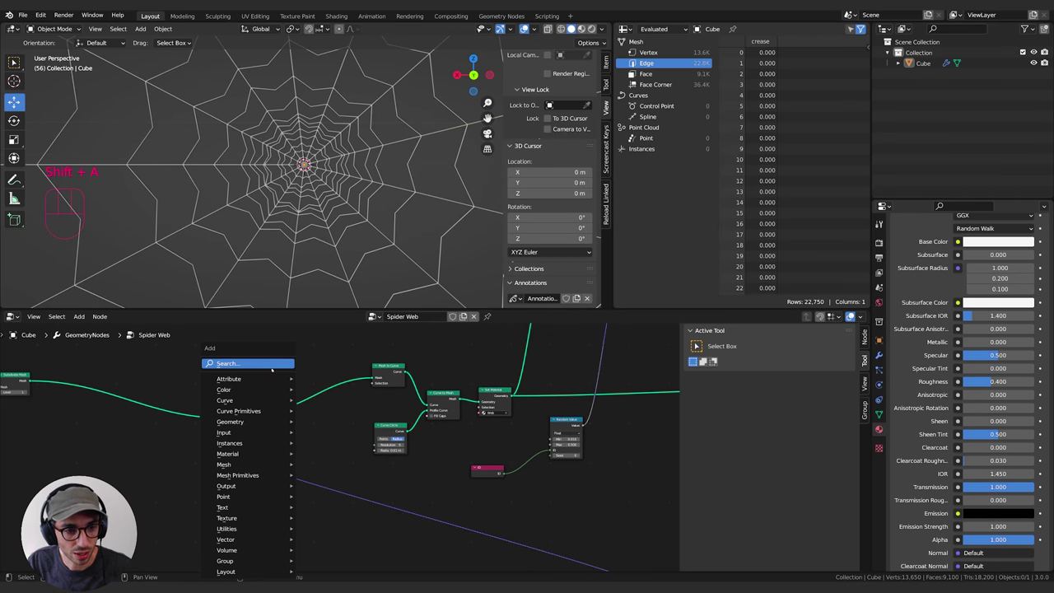
type("subd")
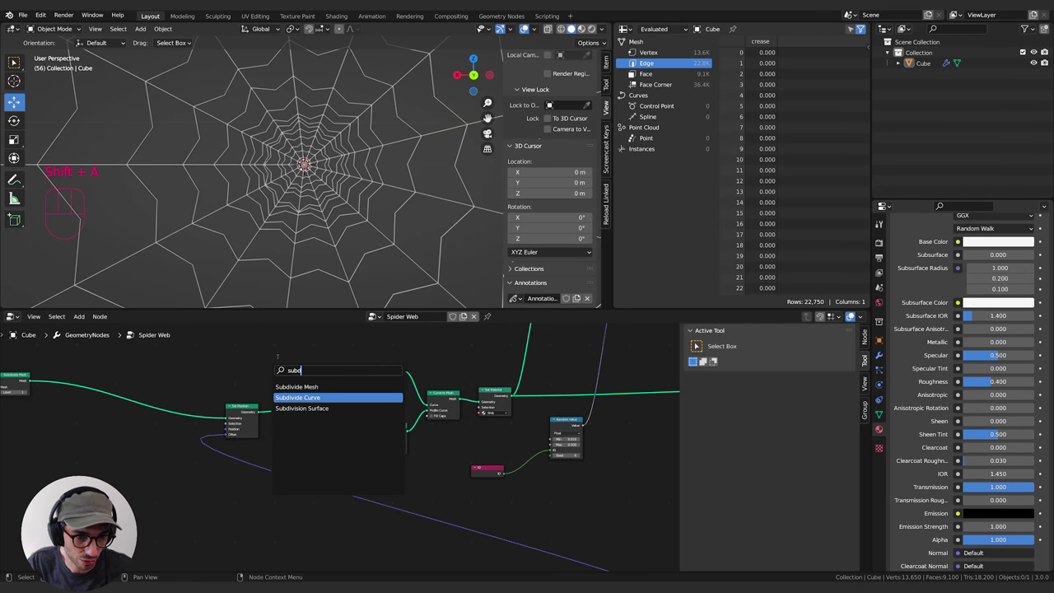
key("Down")
key("Return")
left_click(339, 400)
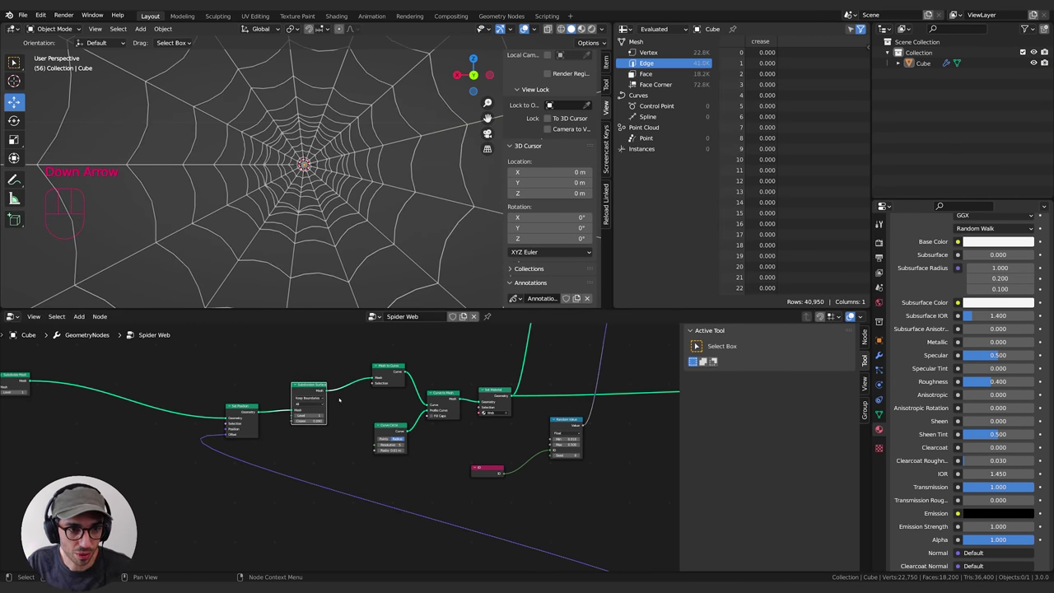
left_click(321, 417)
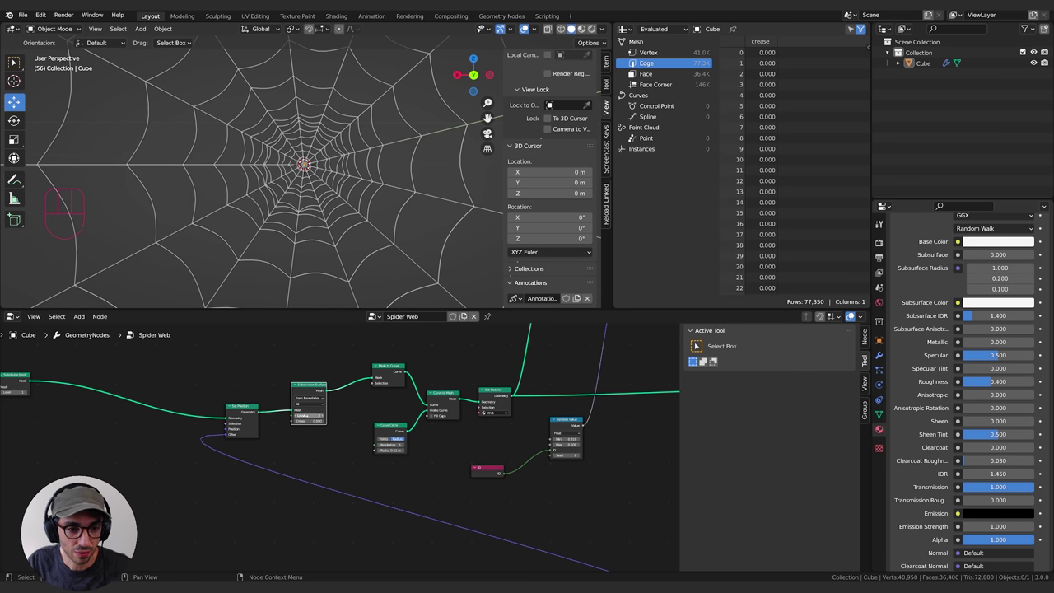
middle_click_drag(401, 220, 340, 233, "shift")
middle_click_drag(652, 503, 514, 334)
mouse_move(402, 501)
left_mouse_down("shift")
mouse_move(419, 501)
mouse_move(379, 501)
left_mouse_up("shift")
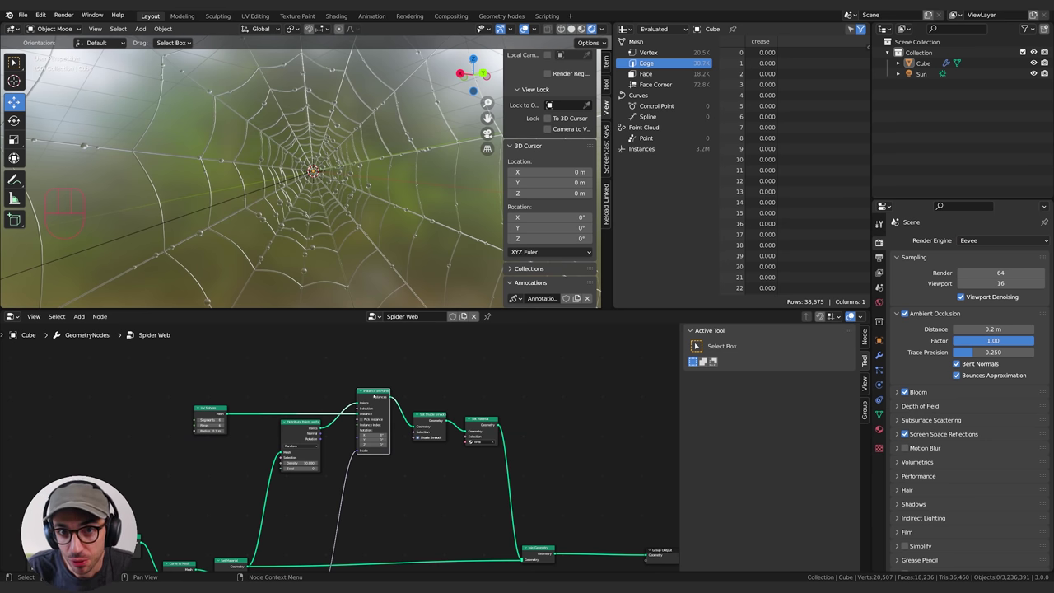